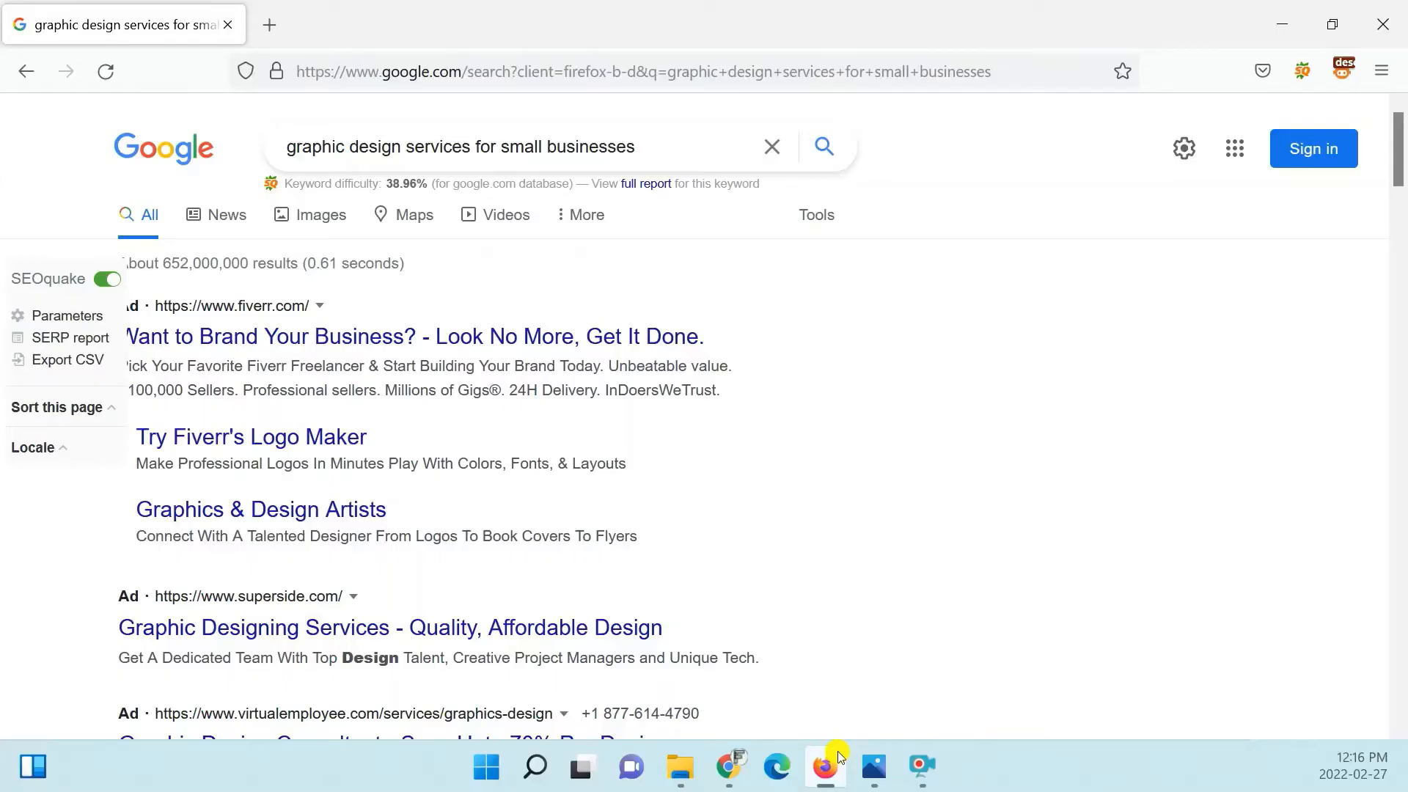
- Look through the Google results for "graphic design services for small businesses" down to the related searches and back to the first ad
scroll(745, 465, down, 10)
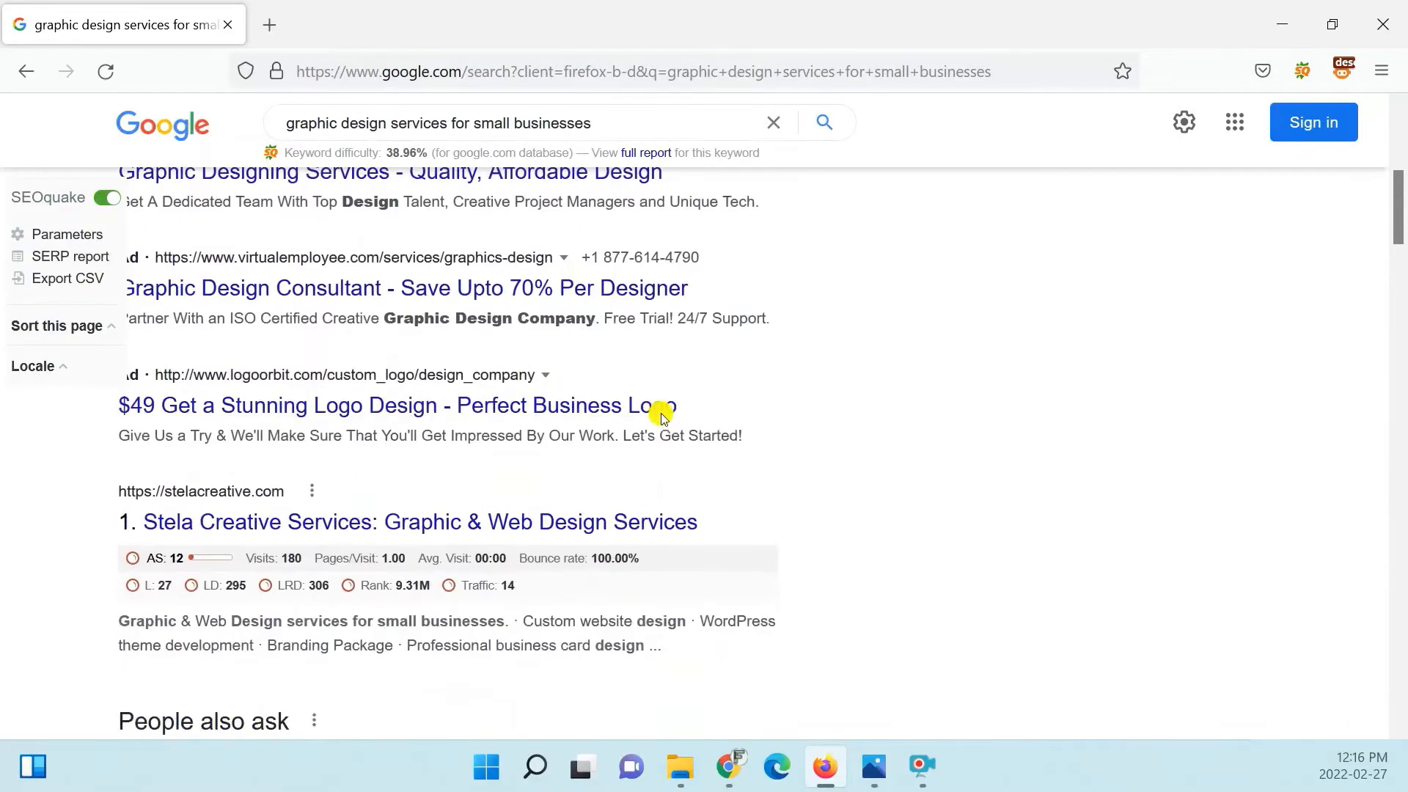
scroll(663, 418, down, 15)
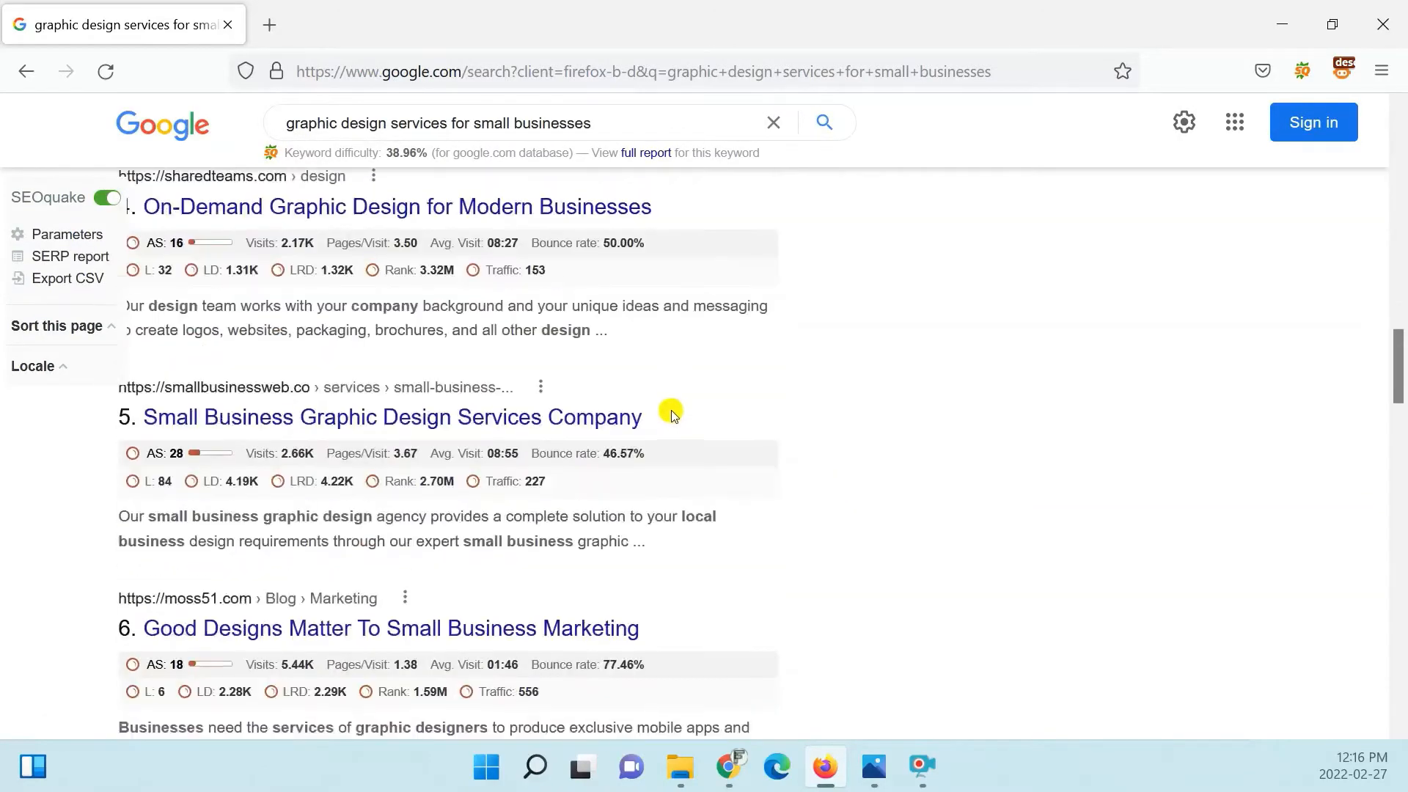
scroll(675, 416, down, 15)
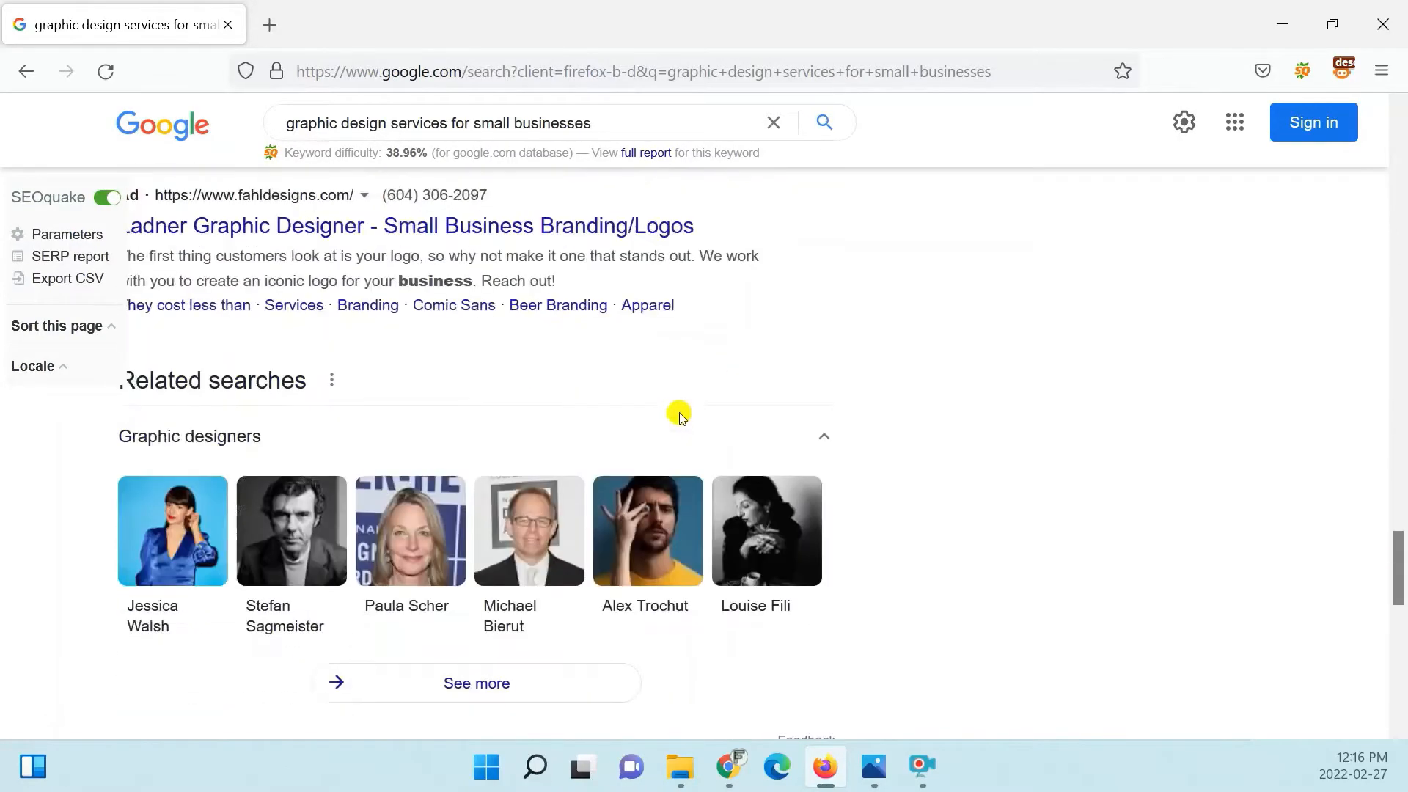
scroll(682, 418, down, 5)
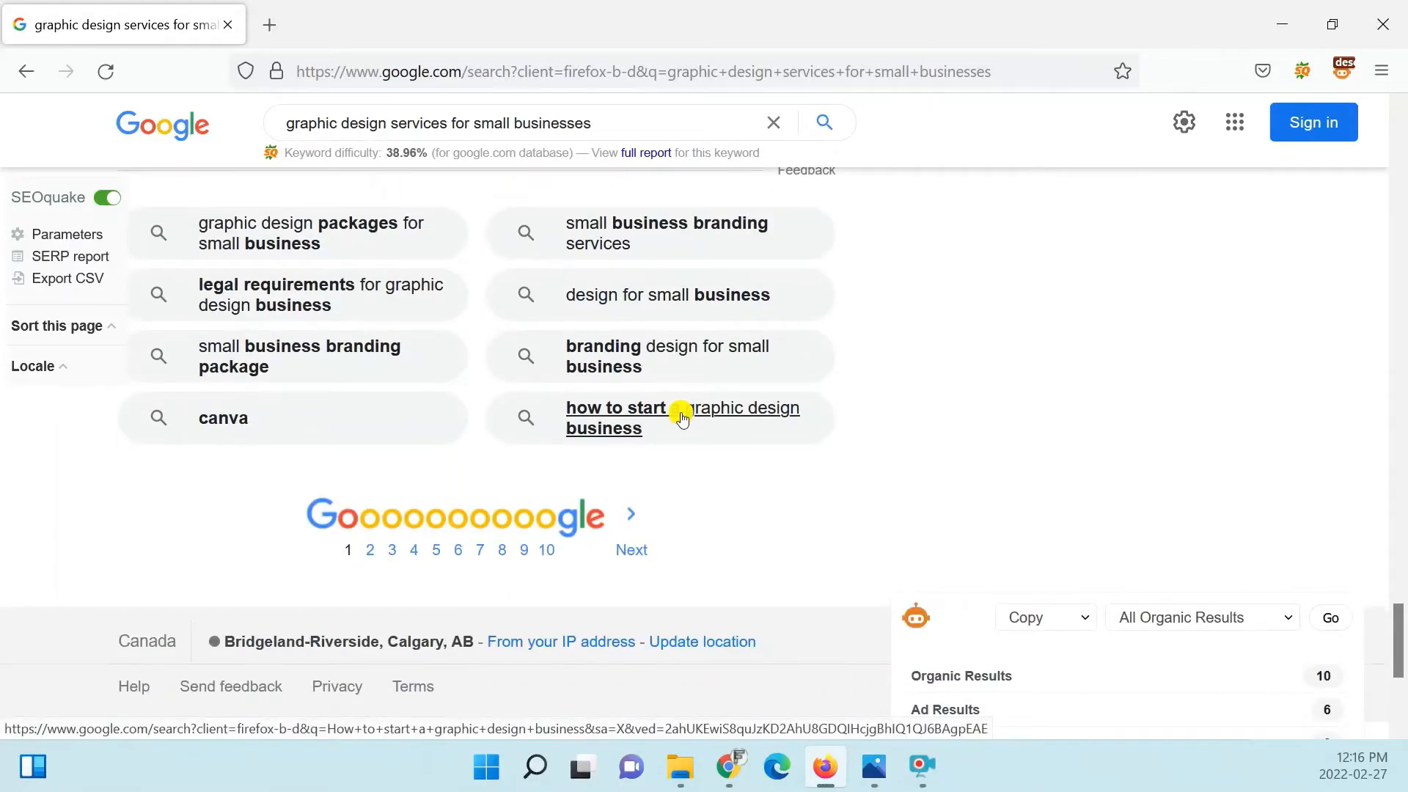
scroll(682, 418, up, 20)
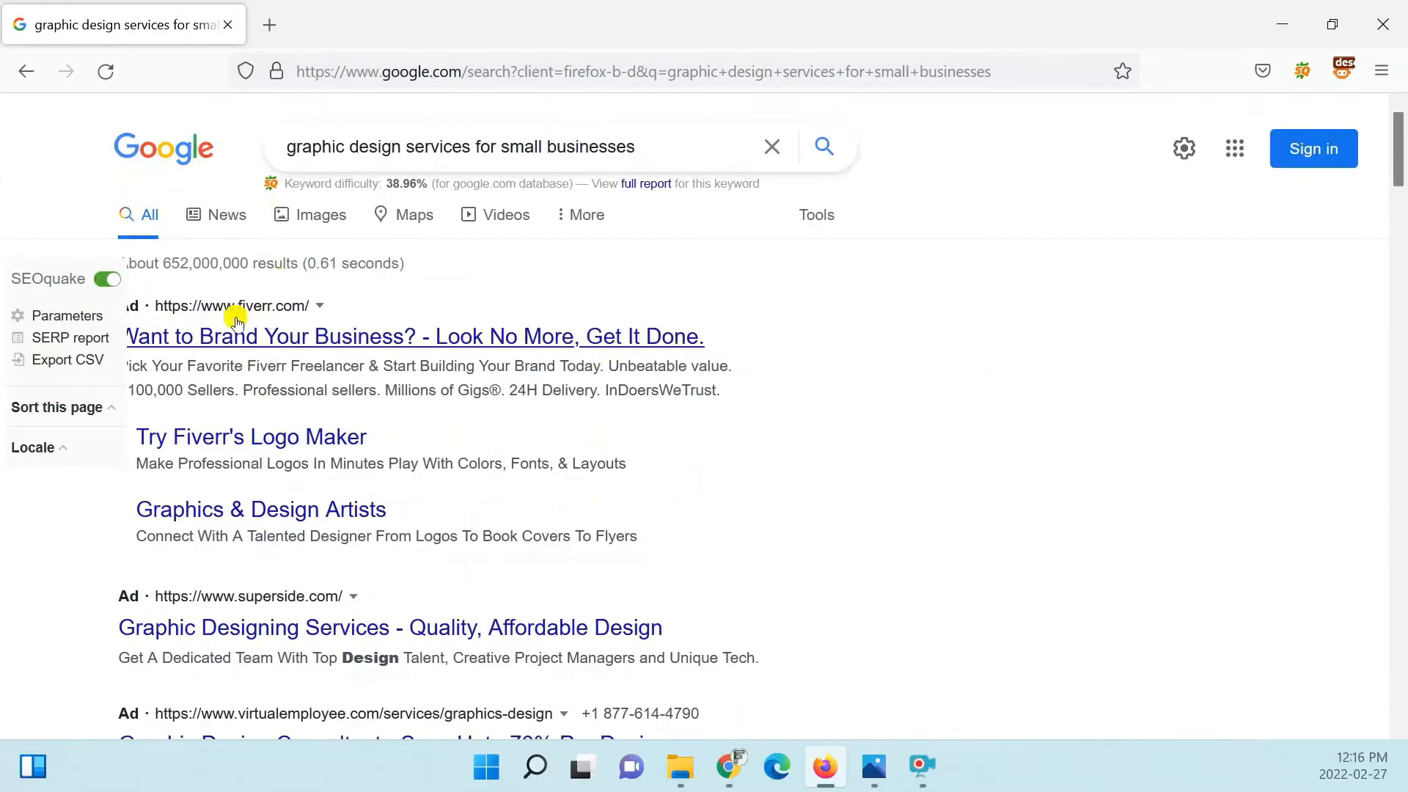
- Review the SEOquake parameter options for the search results and its page info overview, then close both
click(65, 315)
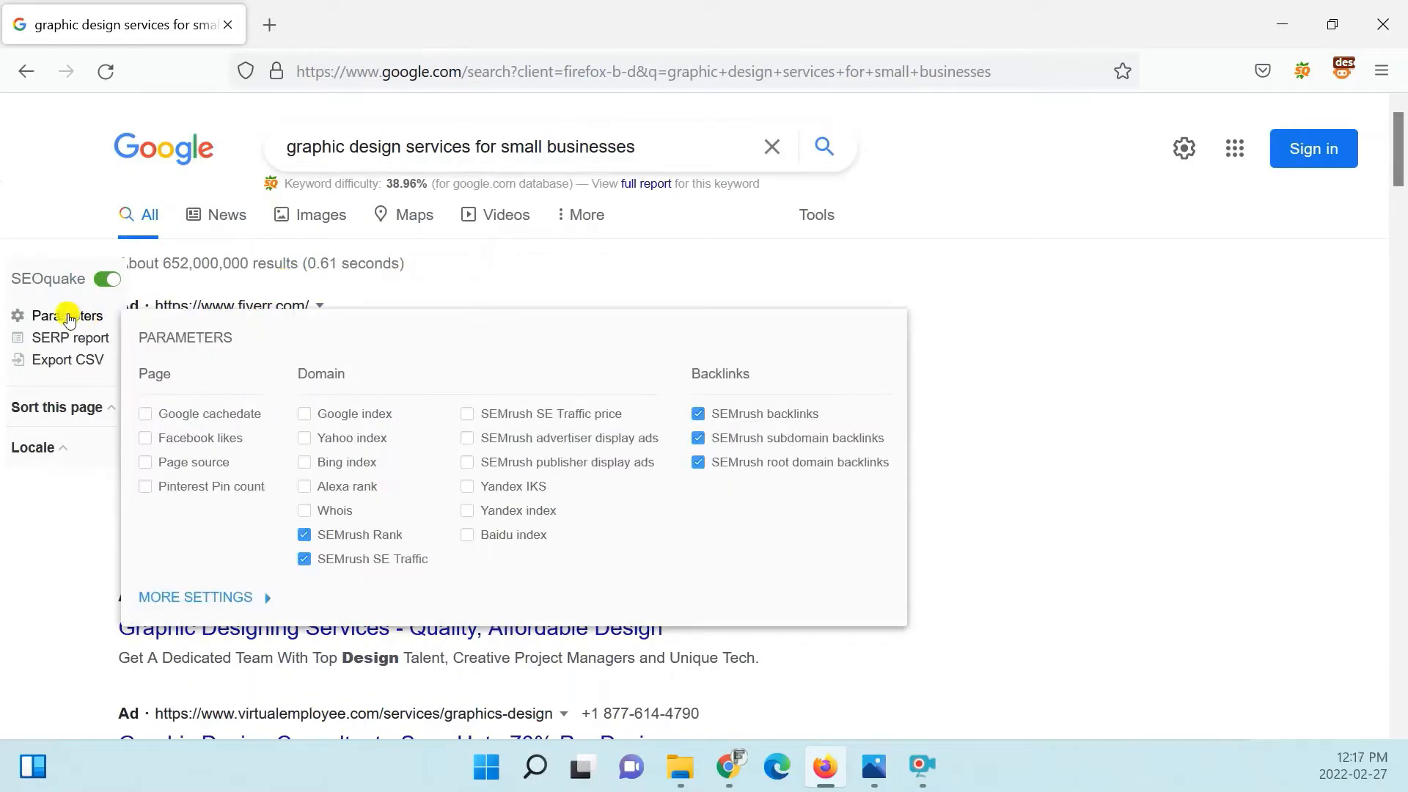
click(303, 536)
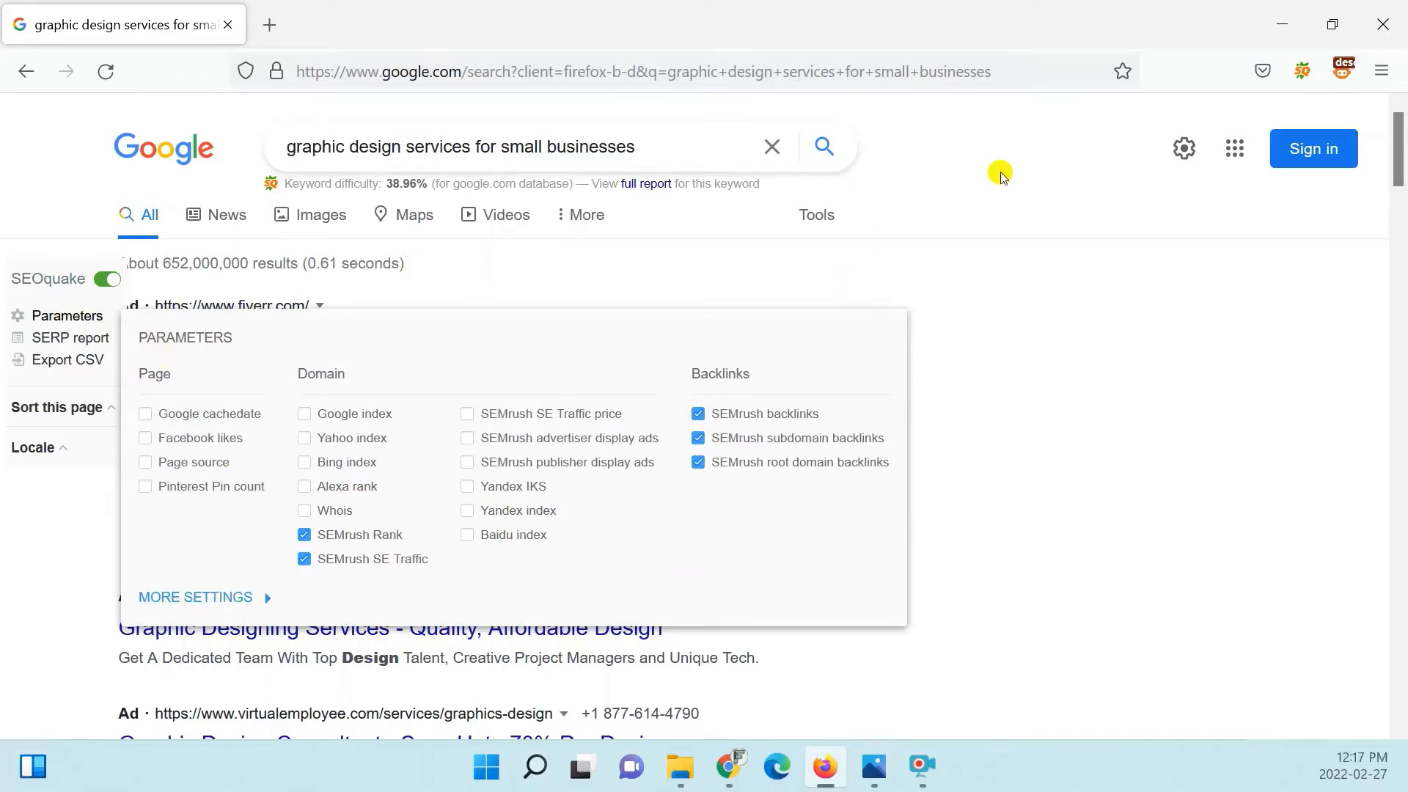
click(1303, 70)
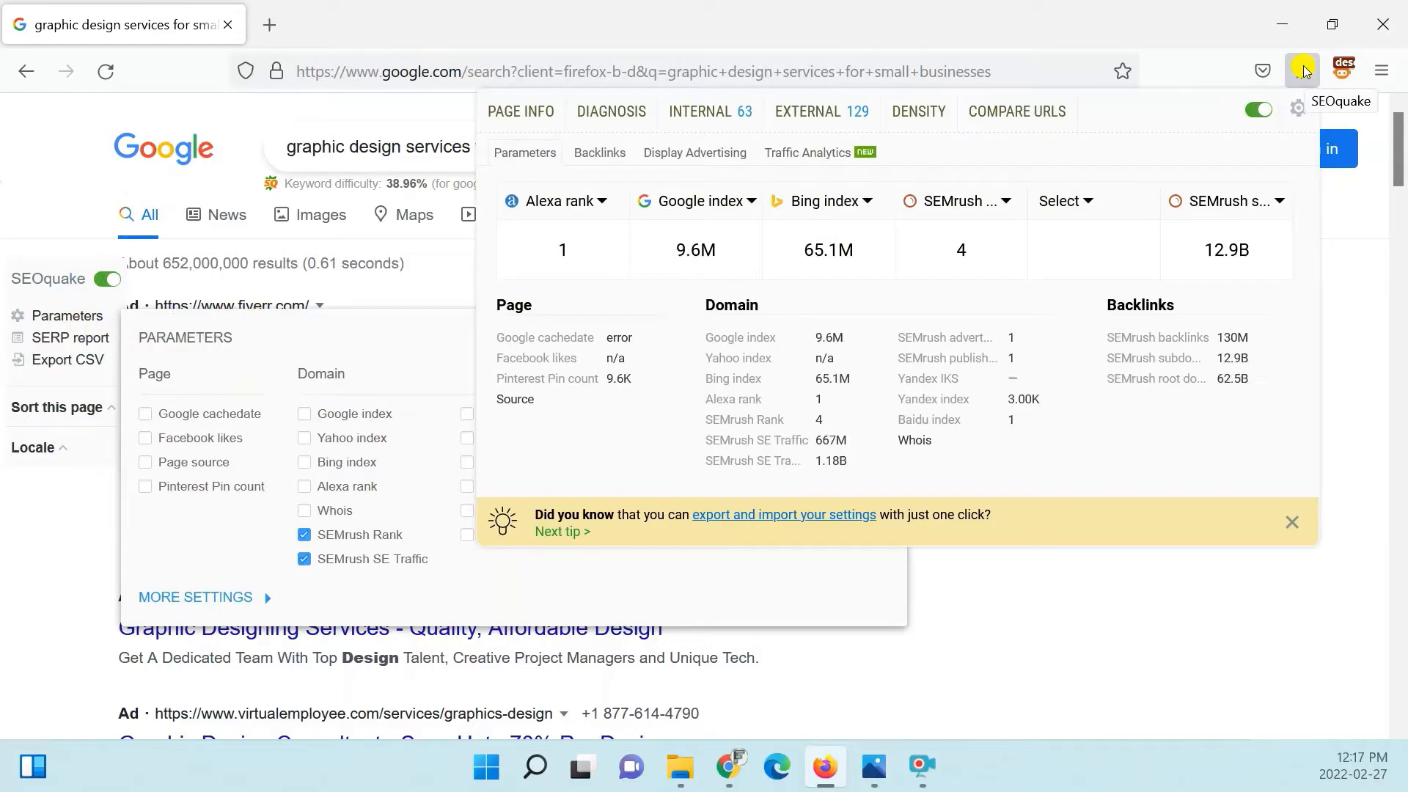
click(1303, 71)
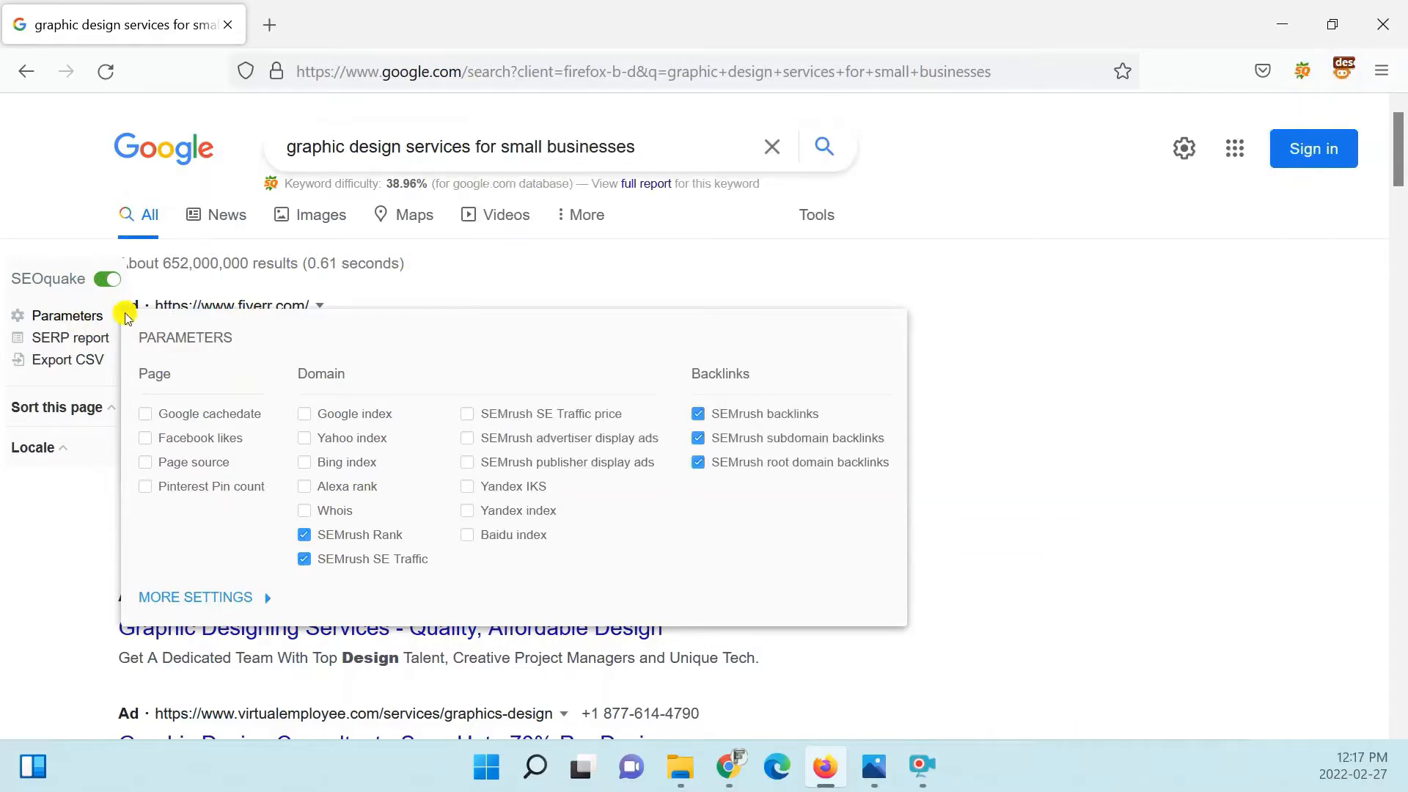
click(40, 534)
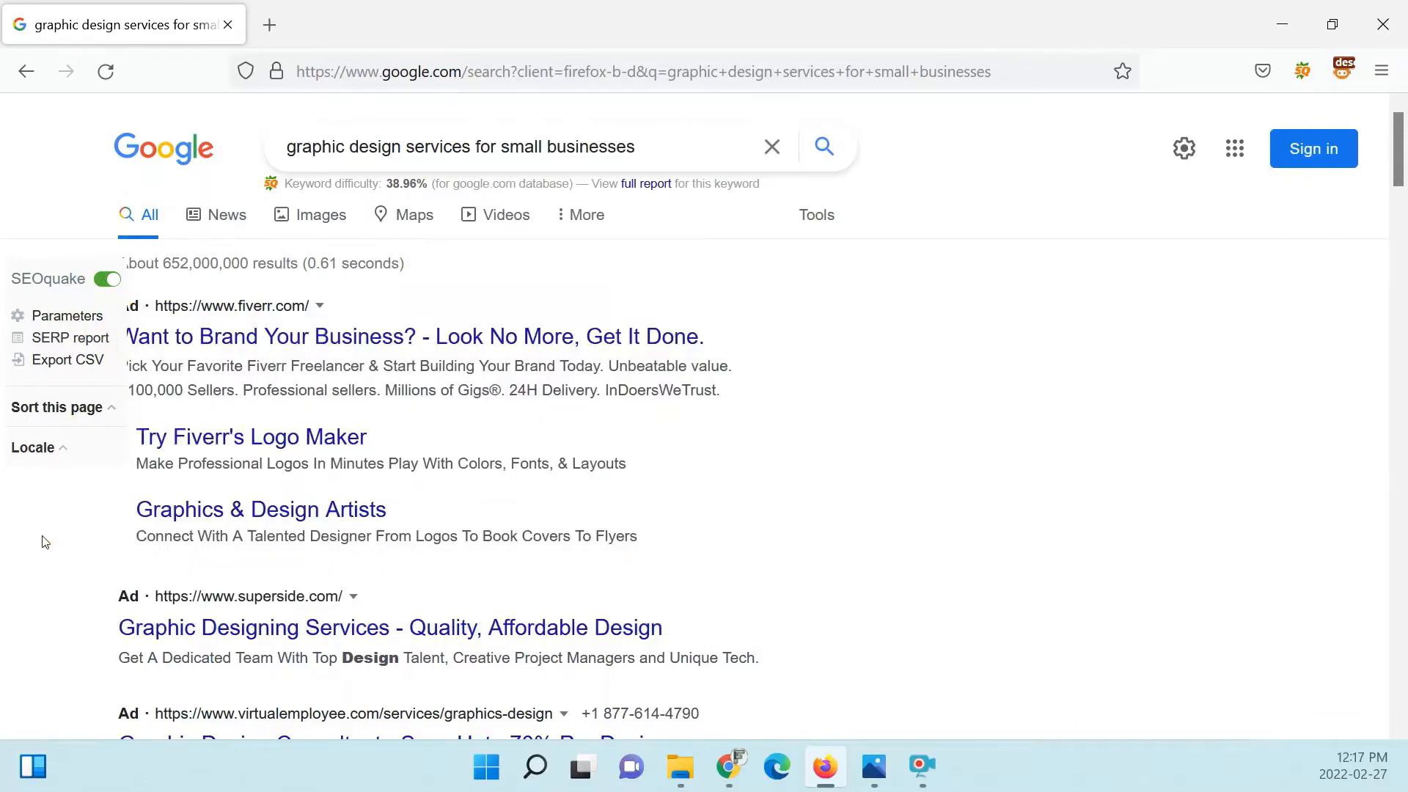
- Run SEO Minion's on-page SEO analysis on the results page, review its title, headings and image details, and close it
click(1345, 68)
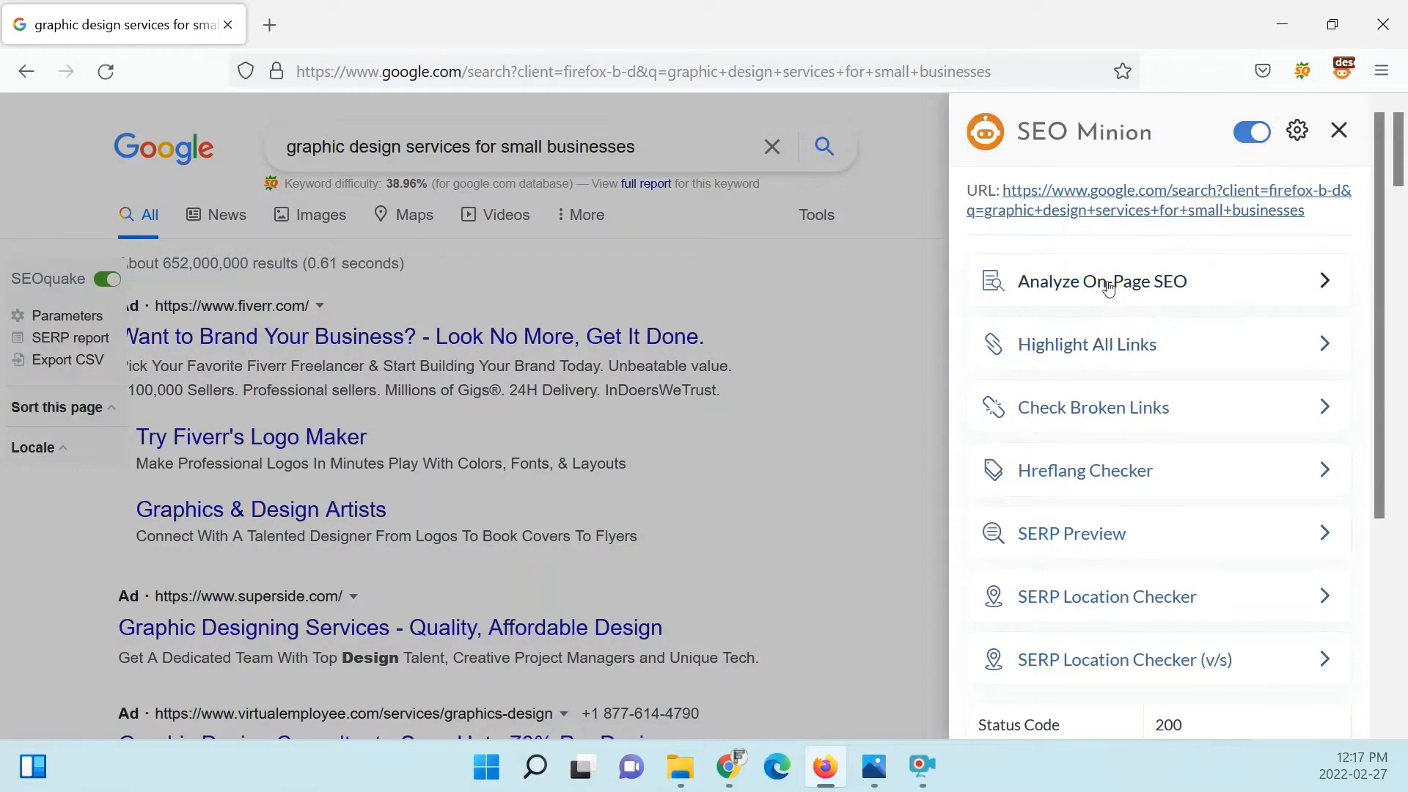
click(1108, 288)
scroll(1108, 284, down, 5)
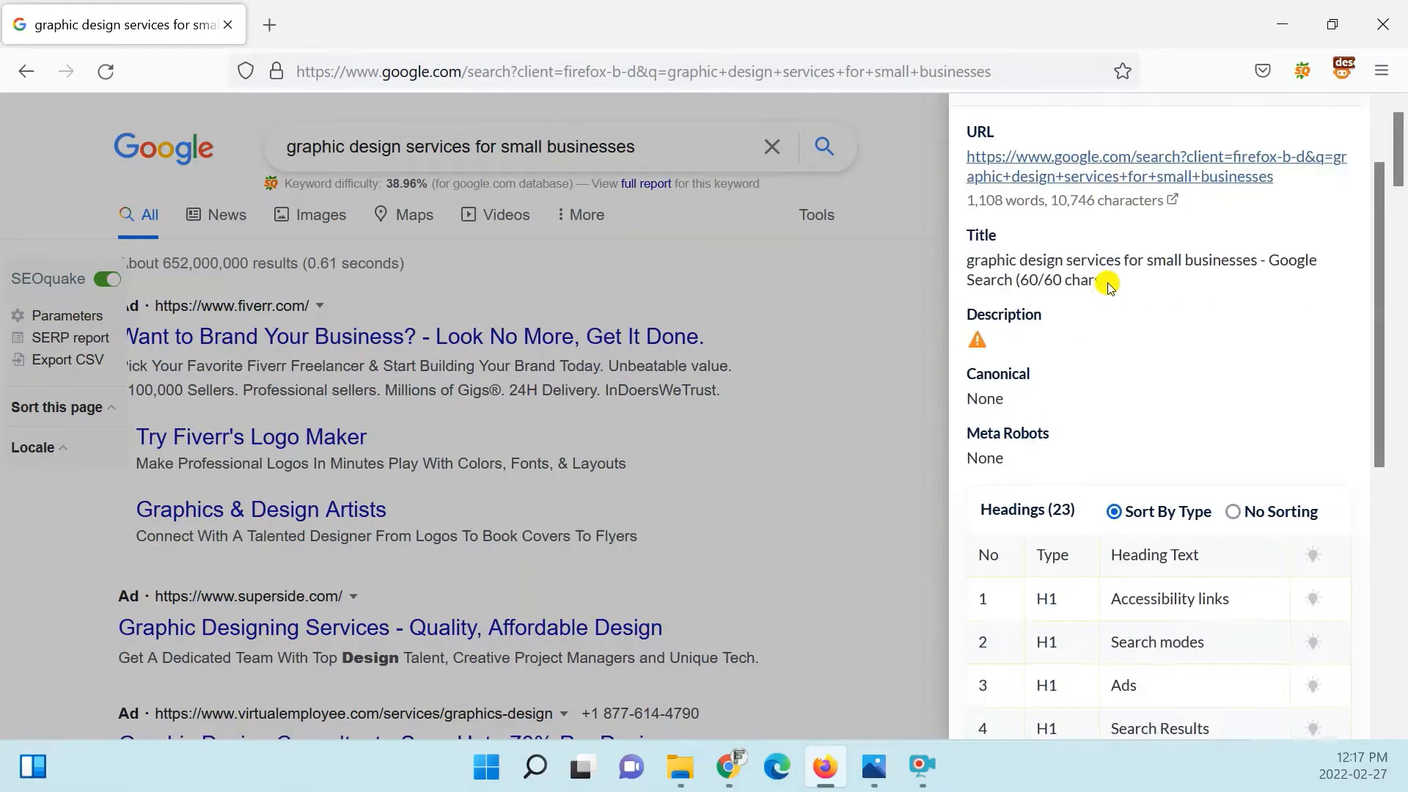
scroll(1108, 285, down, 3)
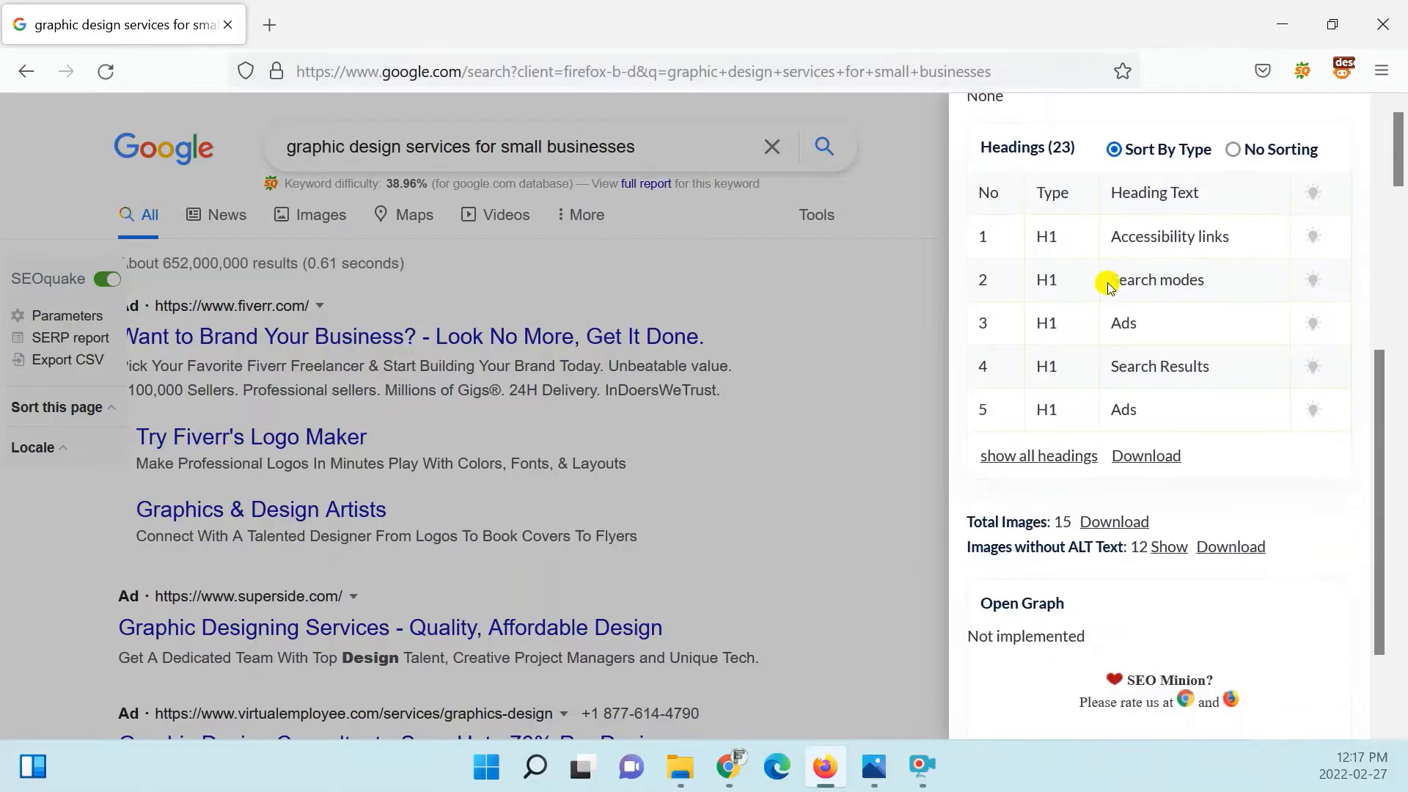
scroll(1117, 339, up, 3)
scroll(1116, 340, up, 5)
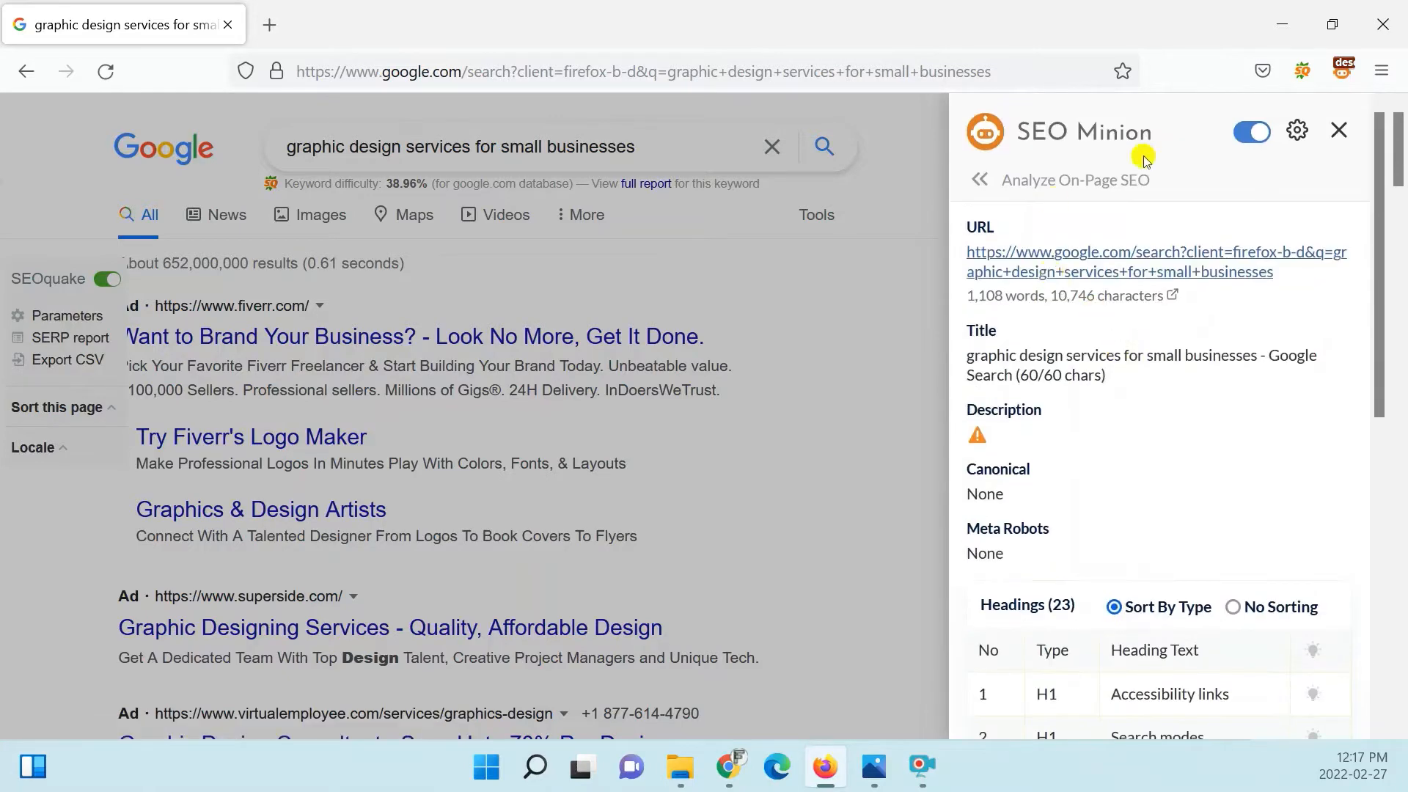
click(1339, 129)
- Switch to the SEO Frank spreadsheet in Chrome and examine the Keyword SERP Analysis sheet's table
scroll(667, 323, down, 6)
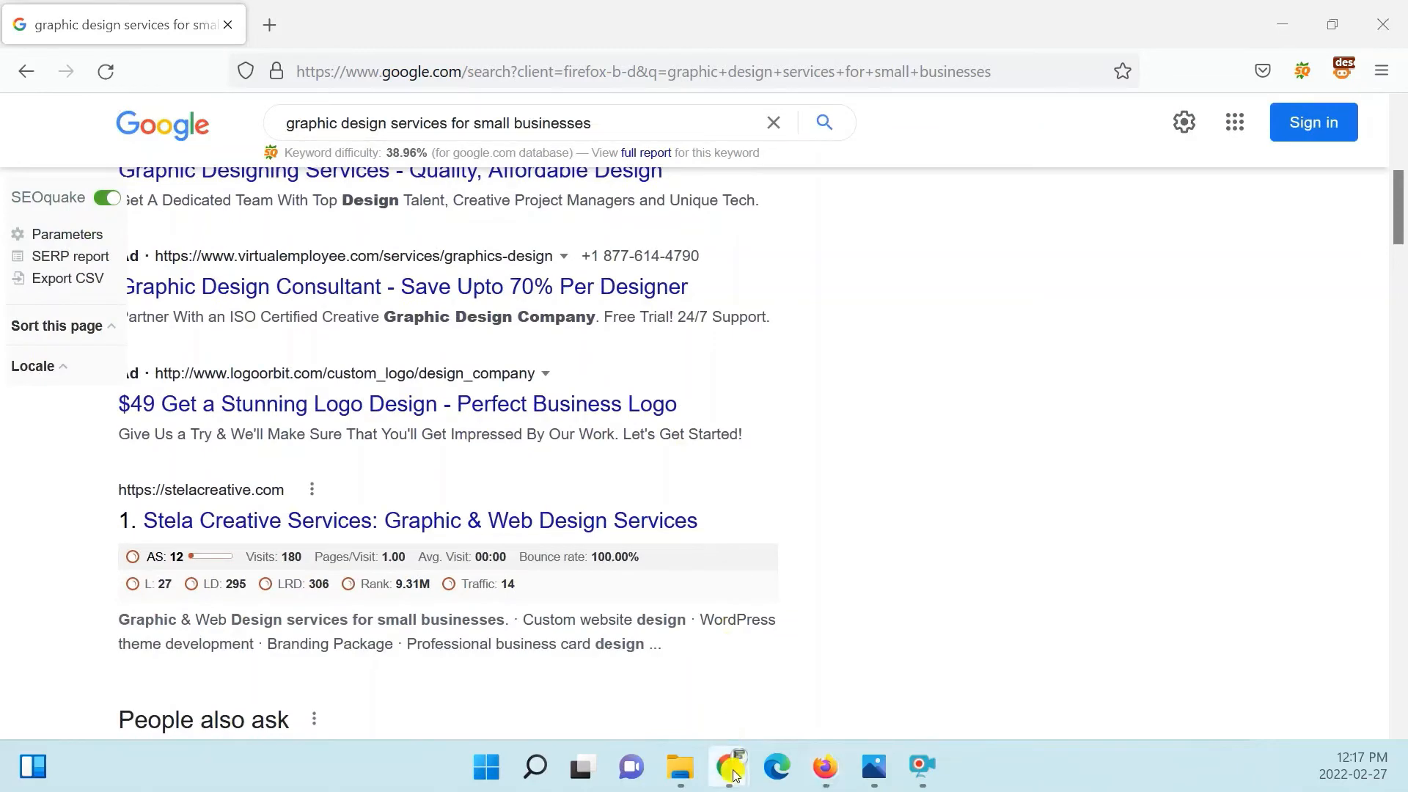
mouse_move(735, 776)
click(836, 652)
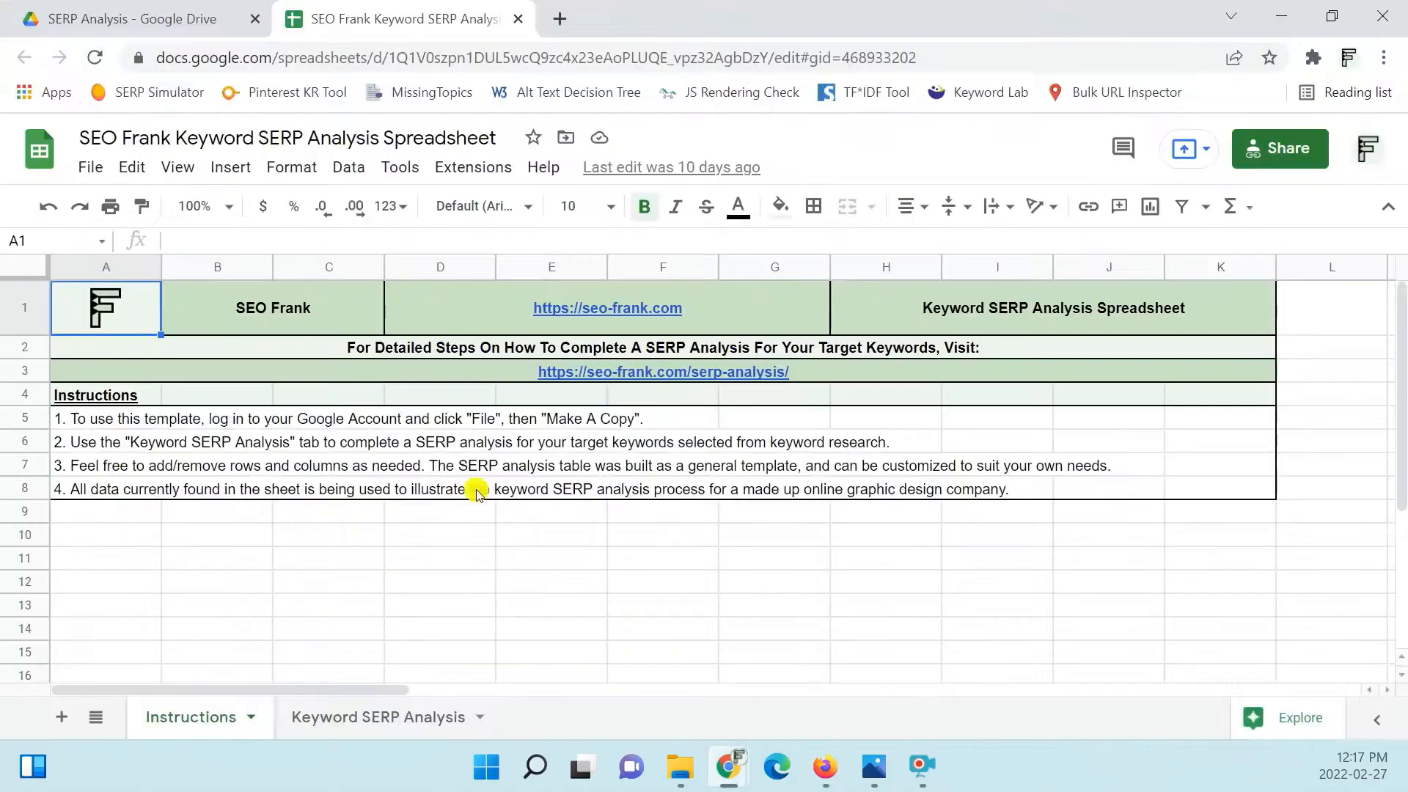
click(378, 717)
scroll(383, 468, down, 1)
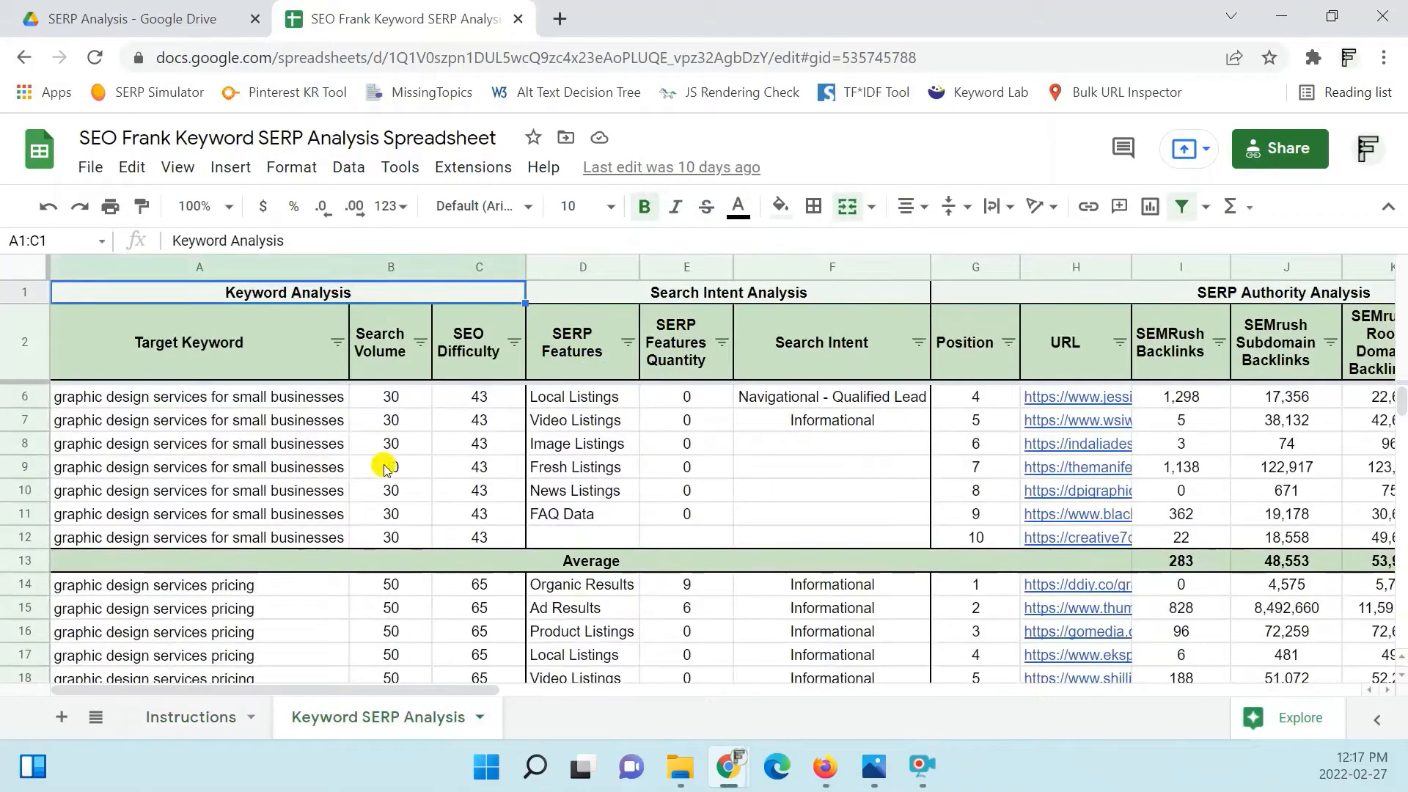
scroll(387, 462, up, 1)
drag(395, 685, 454, 685)
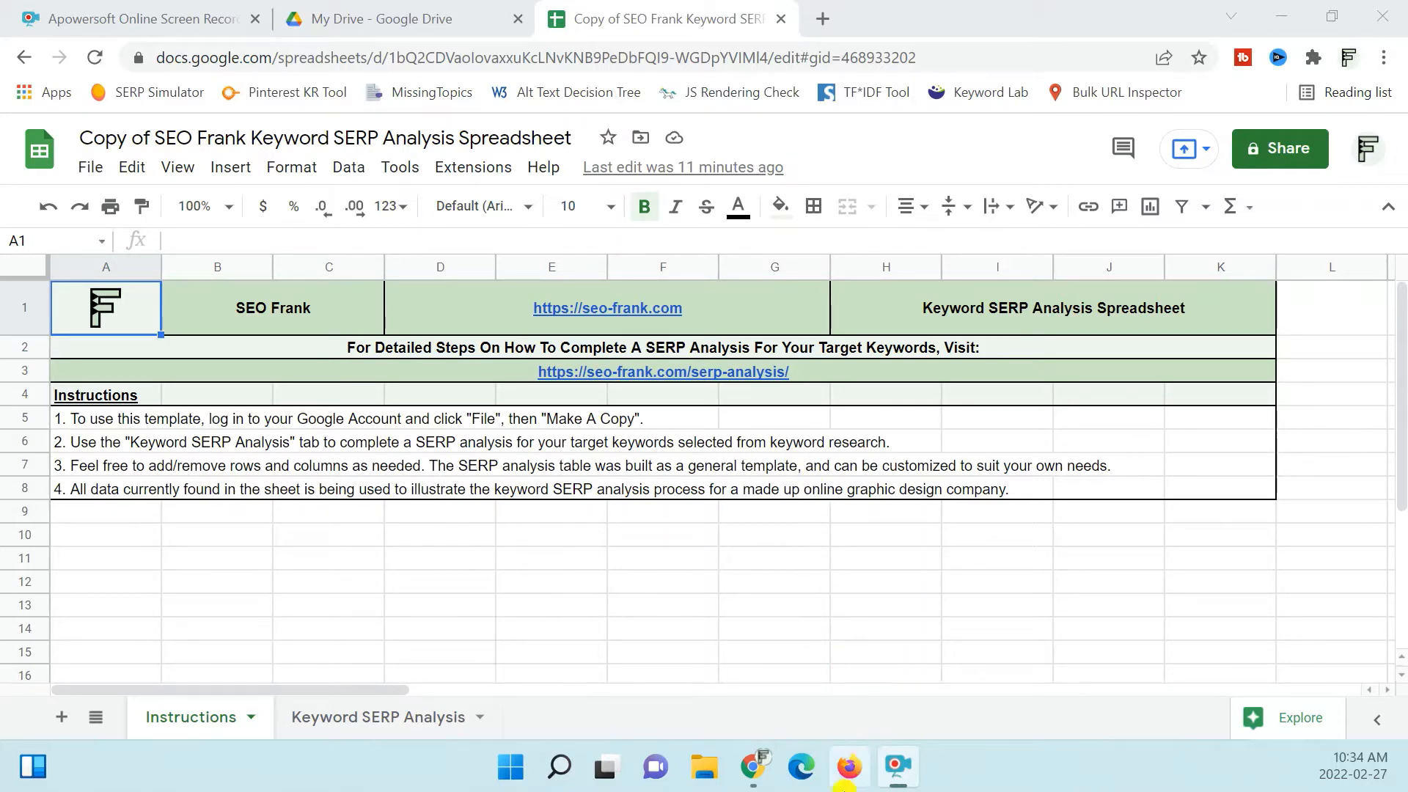
- Switch to Firefox and search Google for "keyword research tool"
click(849, 766)
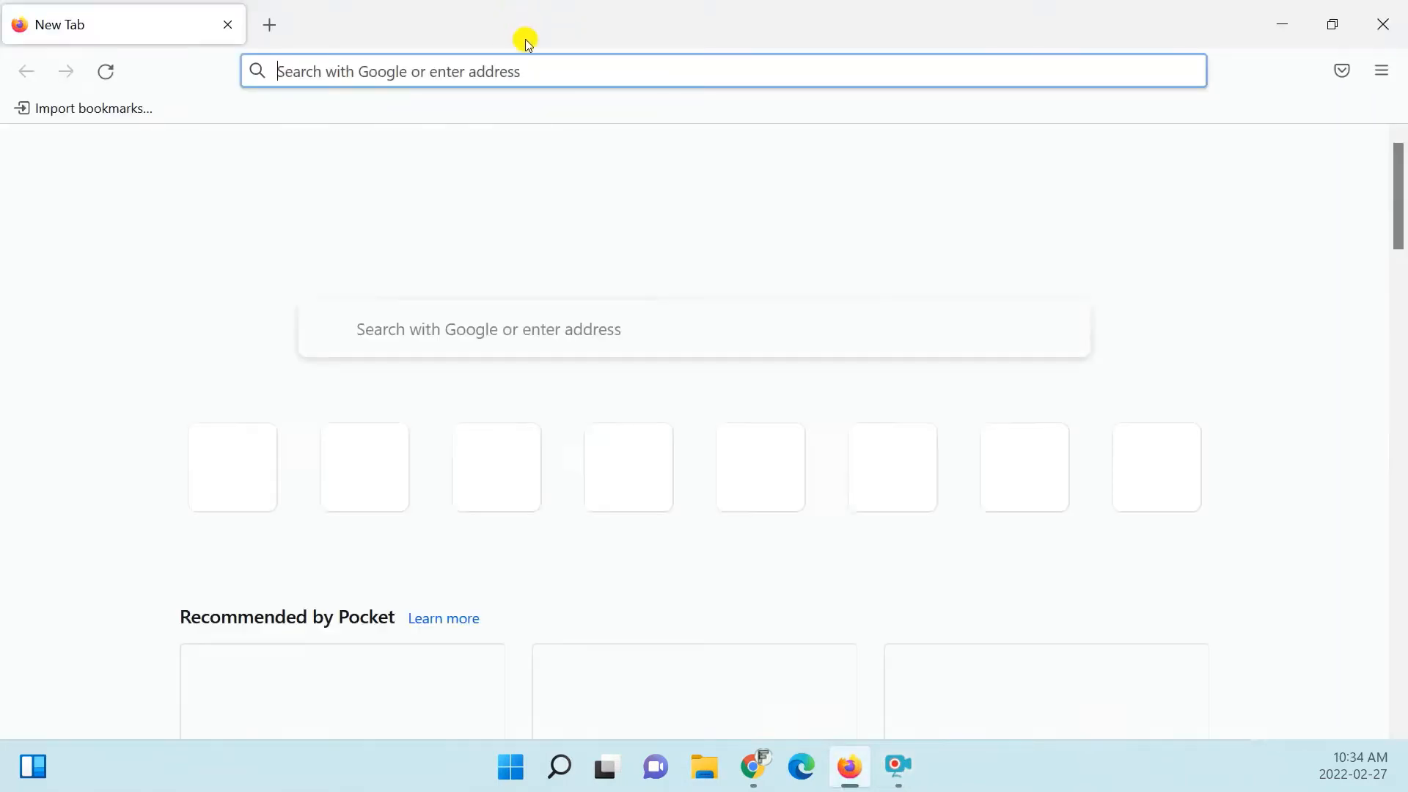
click(533, 71)
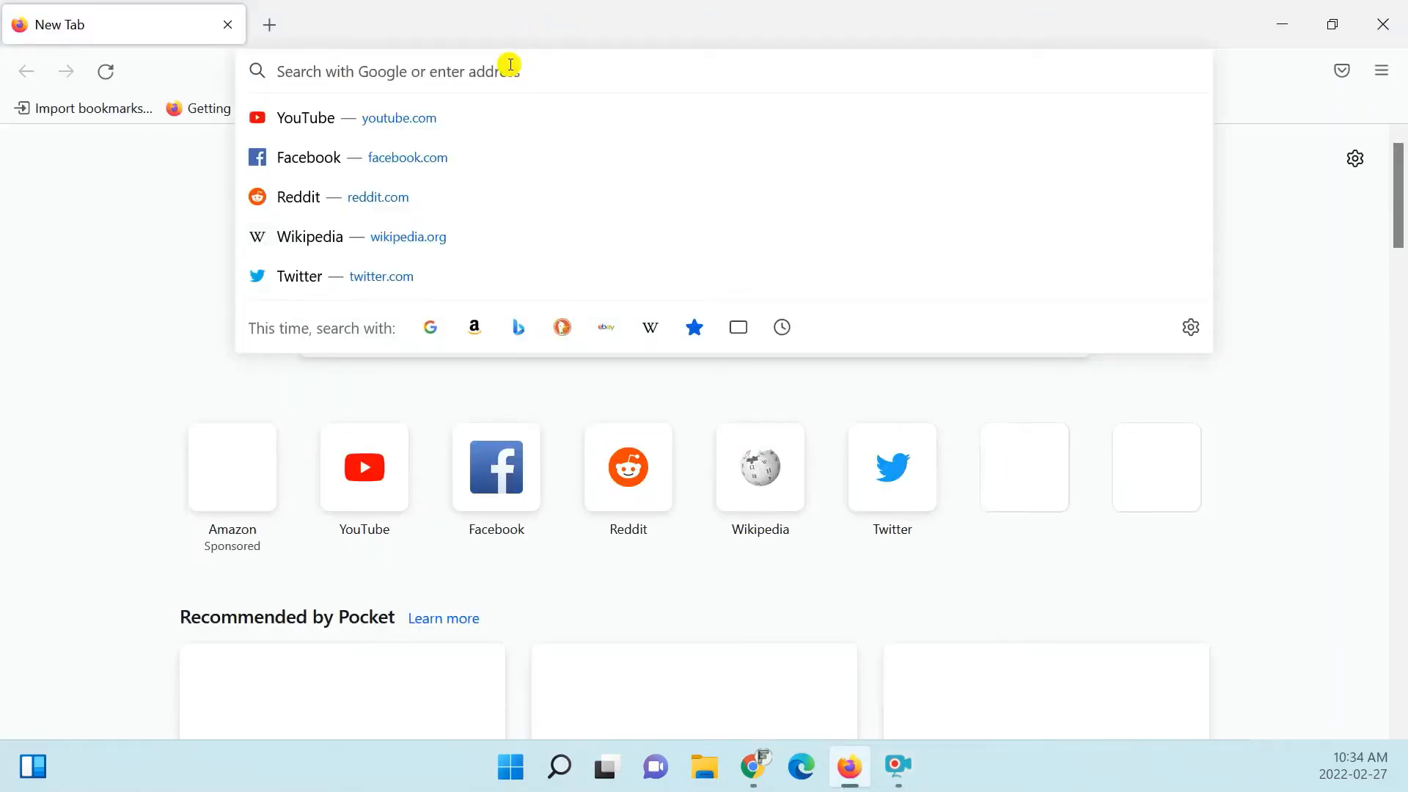
text(key)
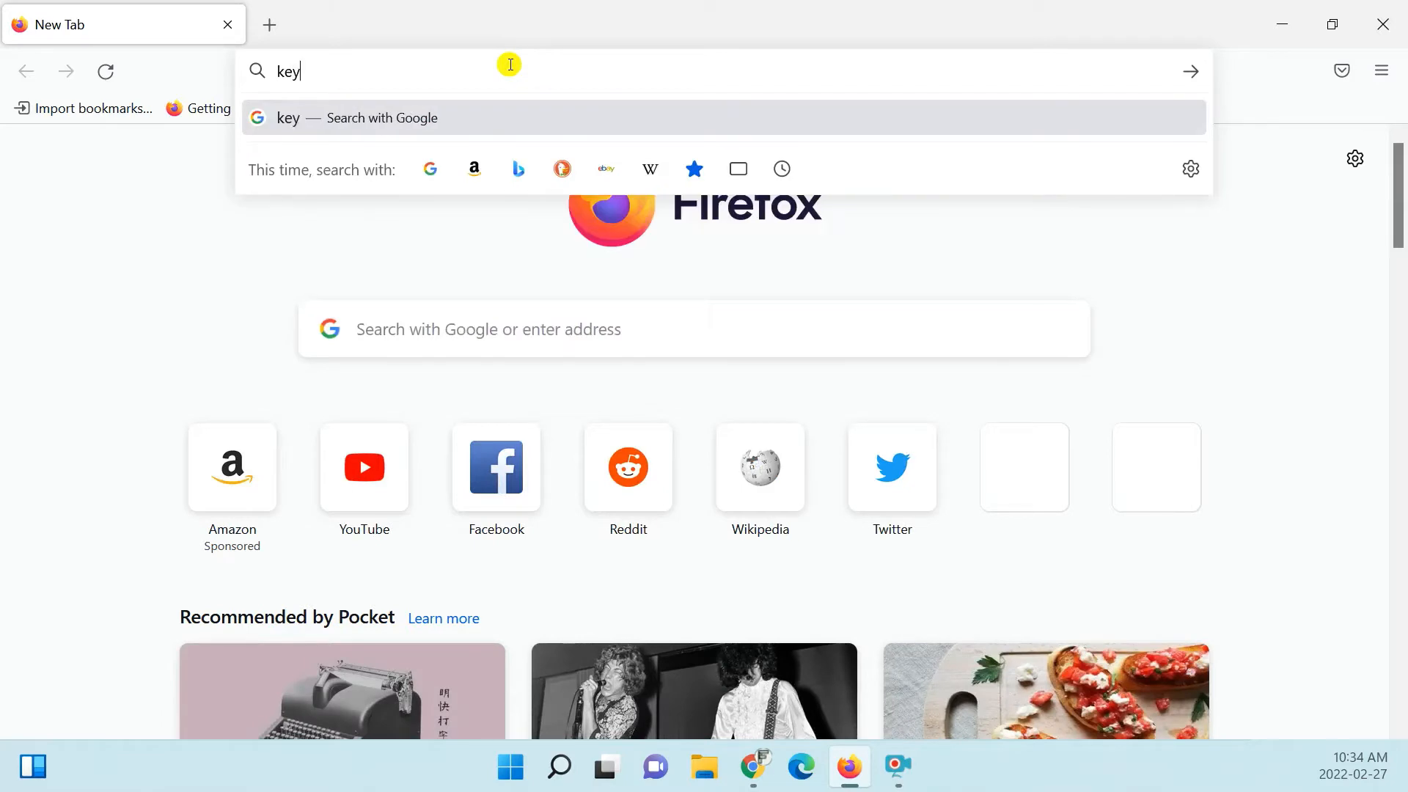
text(word researc)
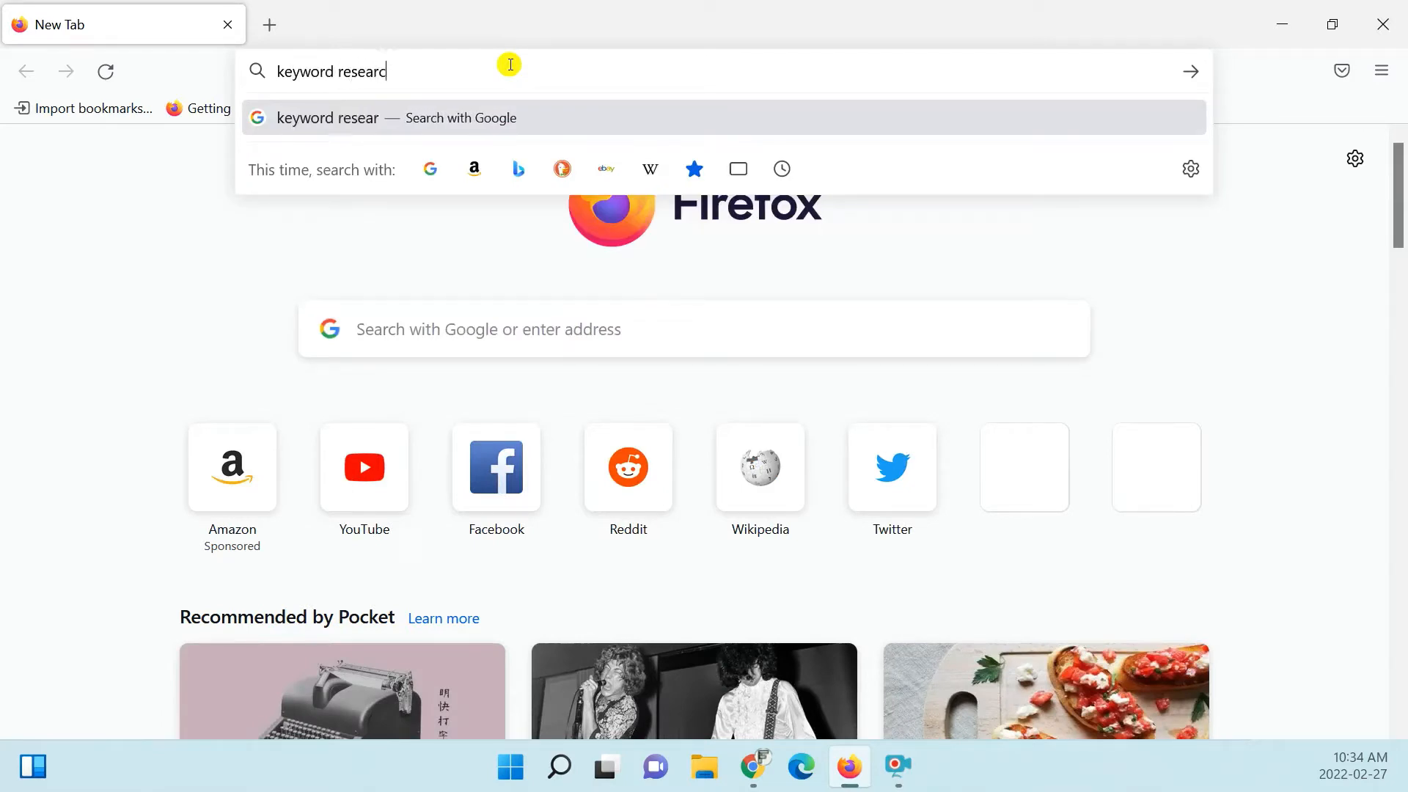
text(h tool)
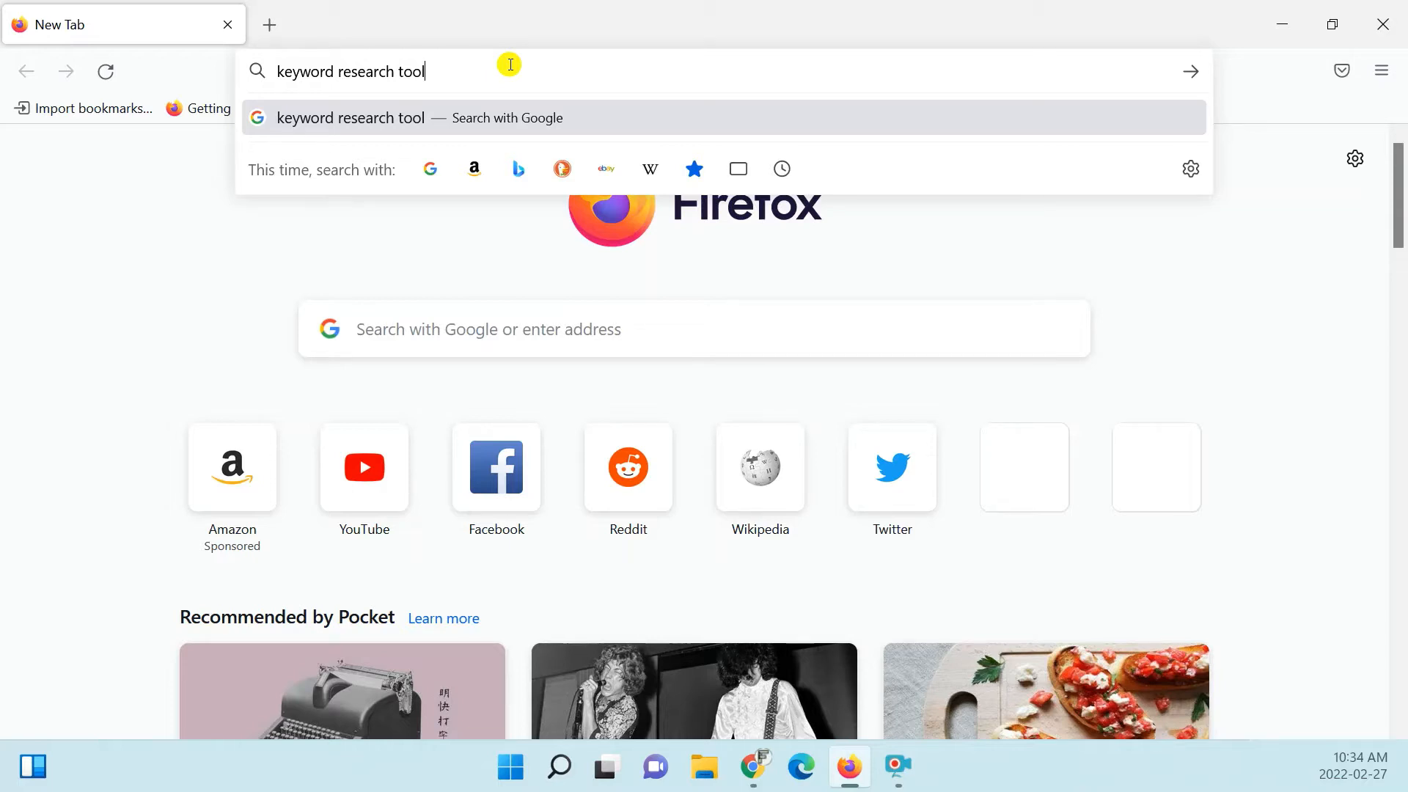
key(Return)
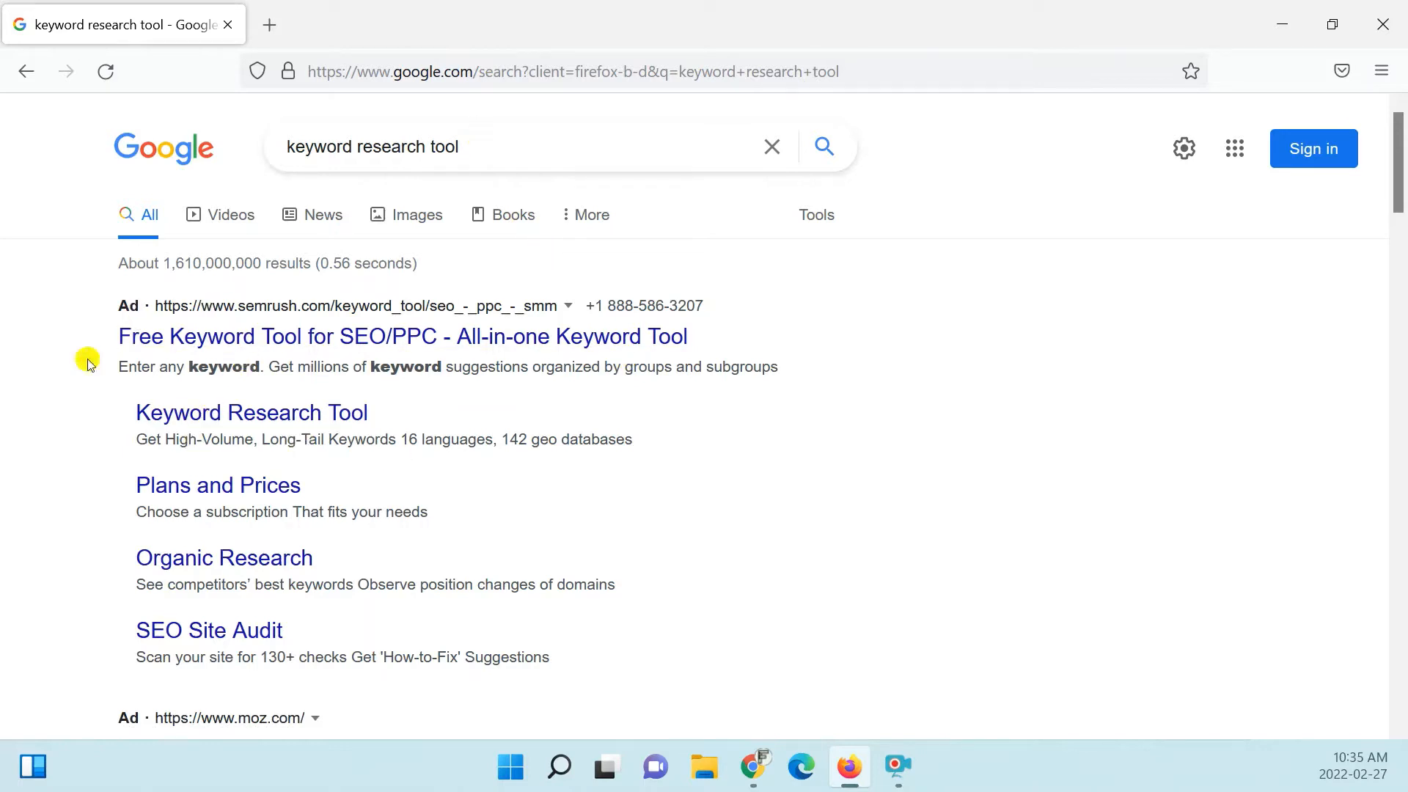
- Examine the Semrush, Moz and KWFinder ads at the start of the keyword research tool results
scroll(454, 433, down, 3)
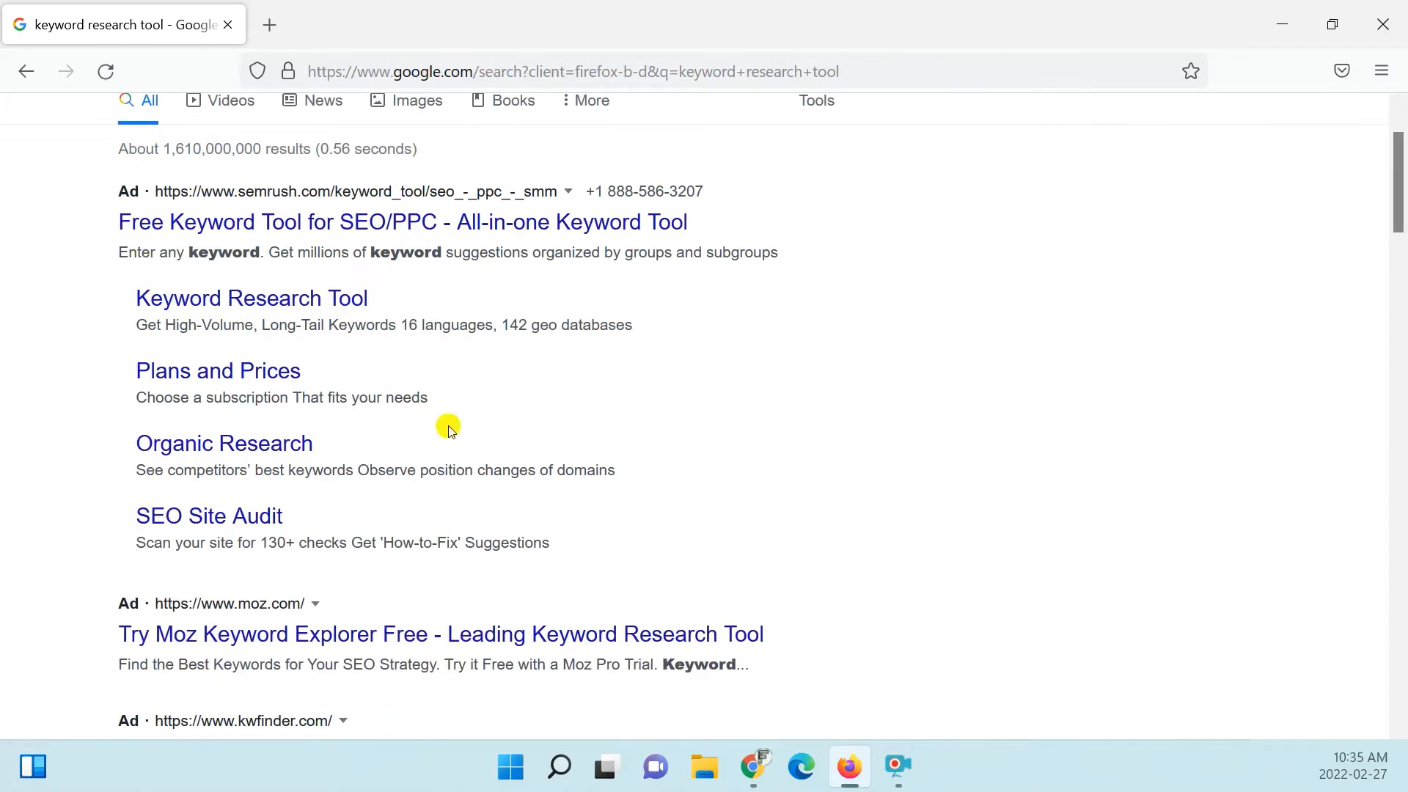
scroll(343, 308, down, 3)
scroll(162, 414, down, 3)
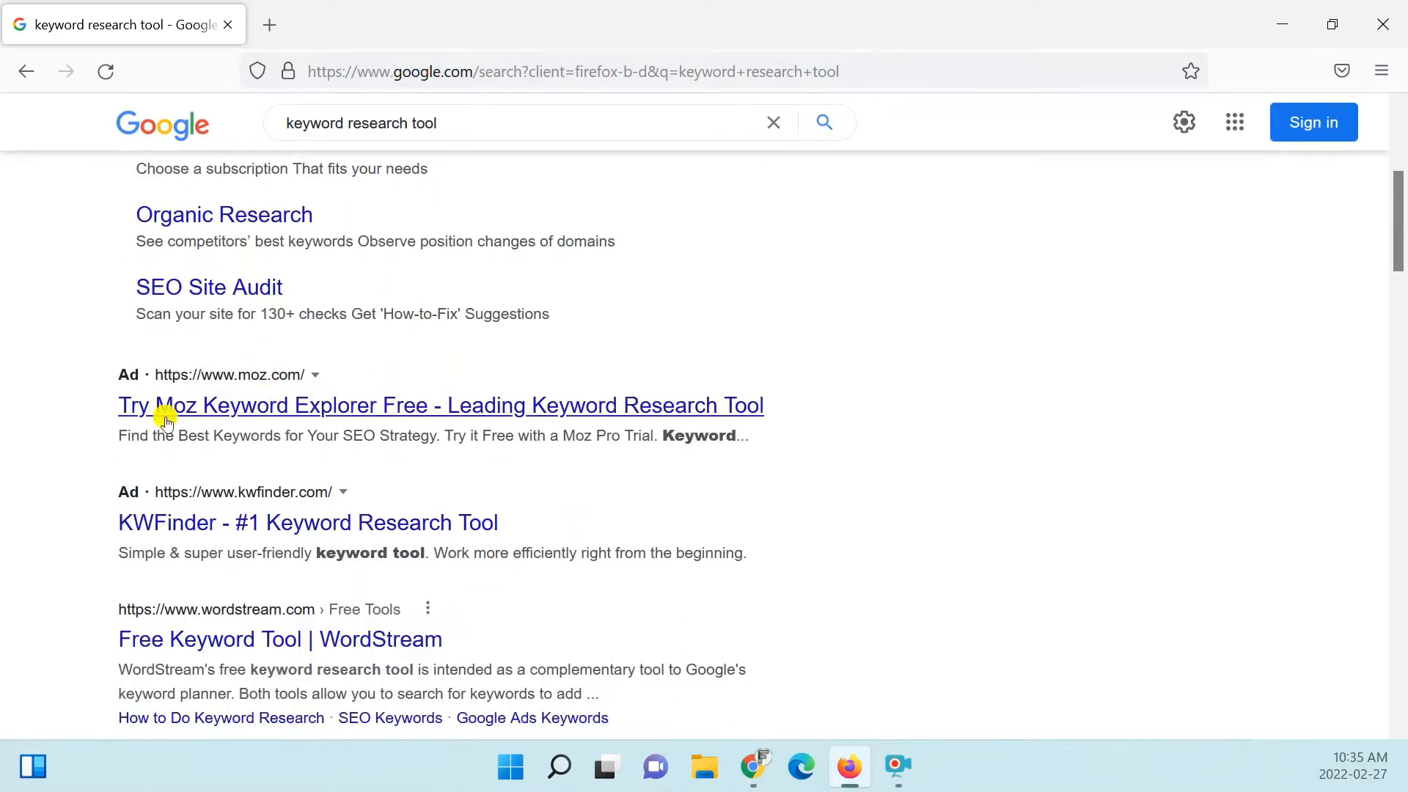
scroll(440, 382, up, 3)
scroll(278, 293, up, 6)
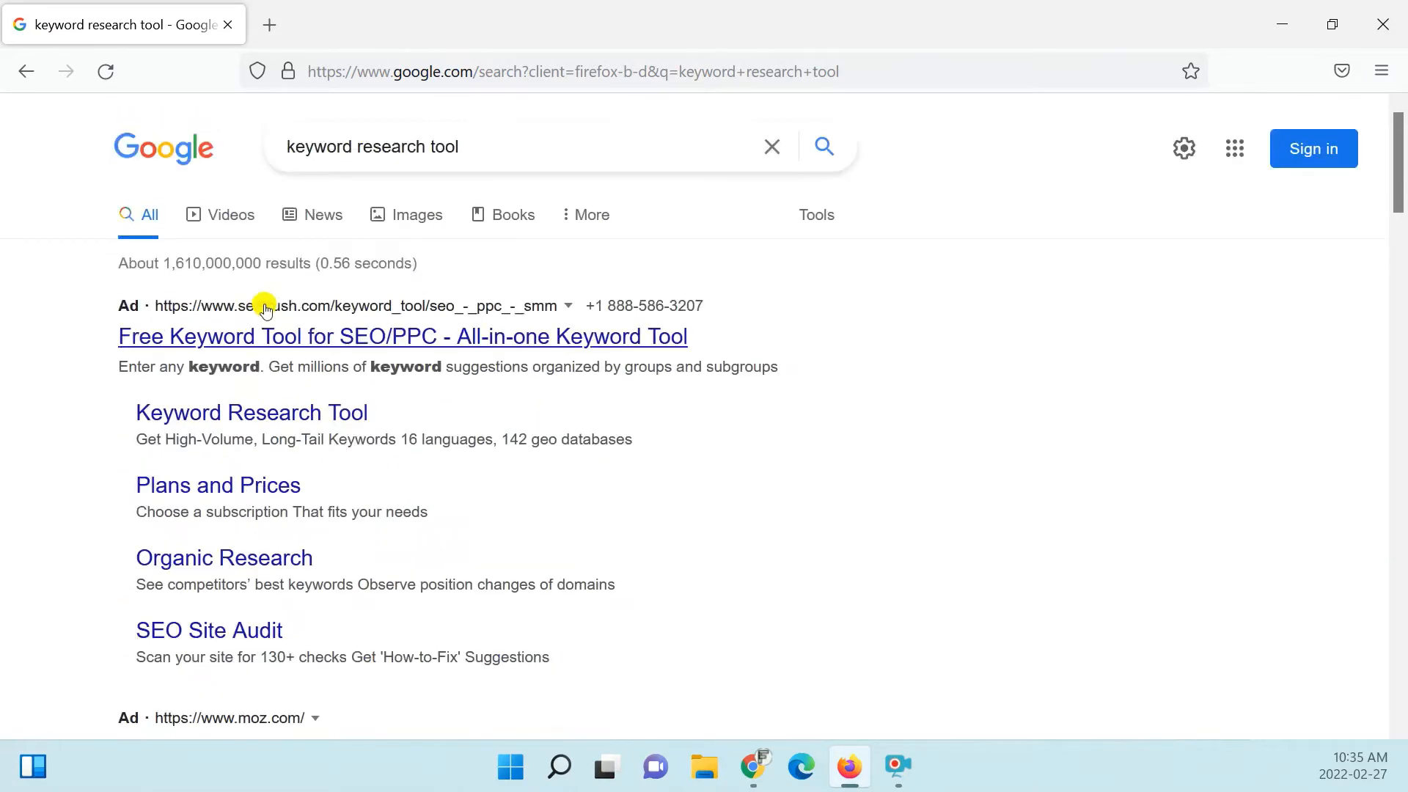
scroll(355, 377, down, 3)
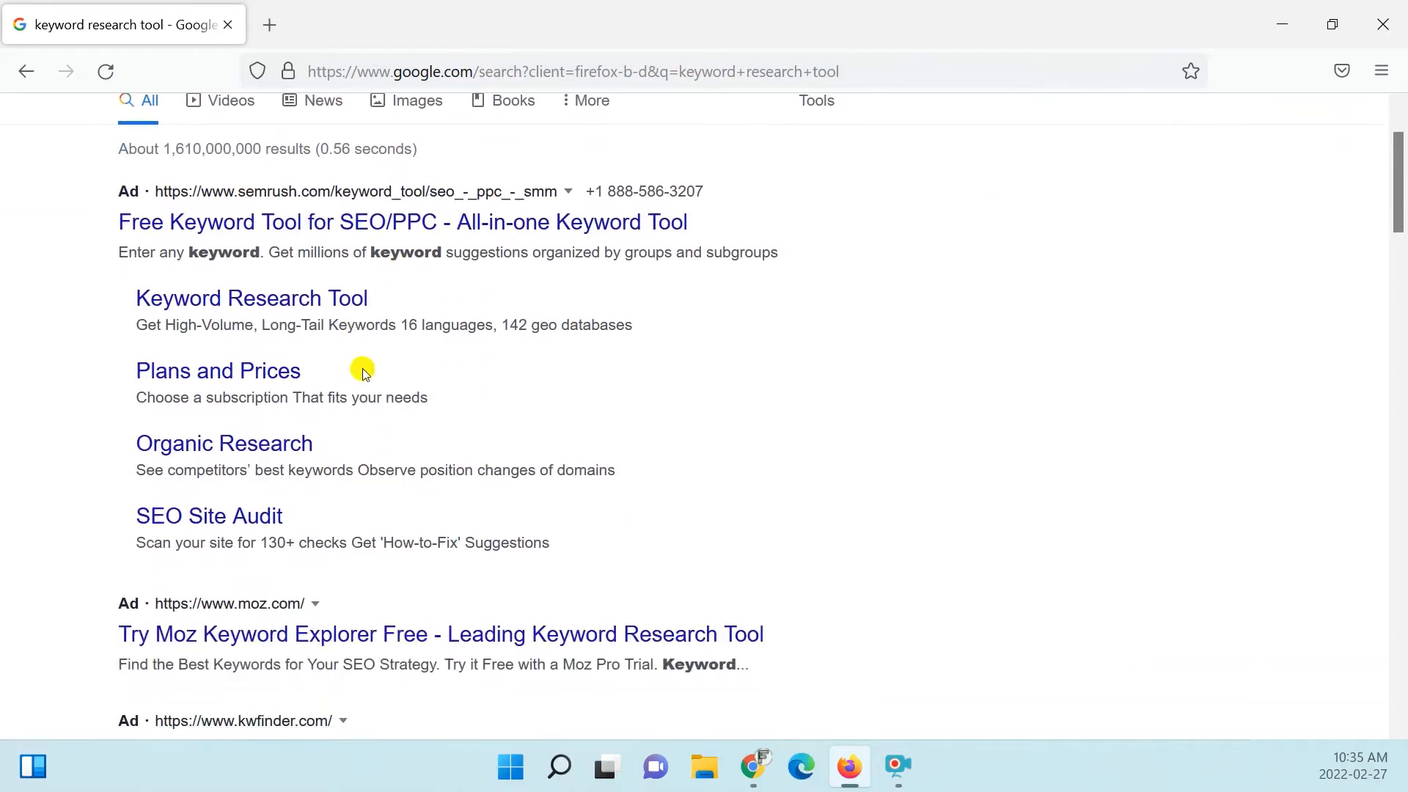
scroll(389, 365, down, 3)
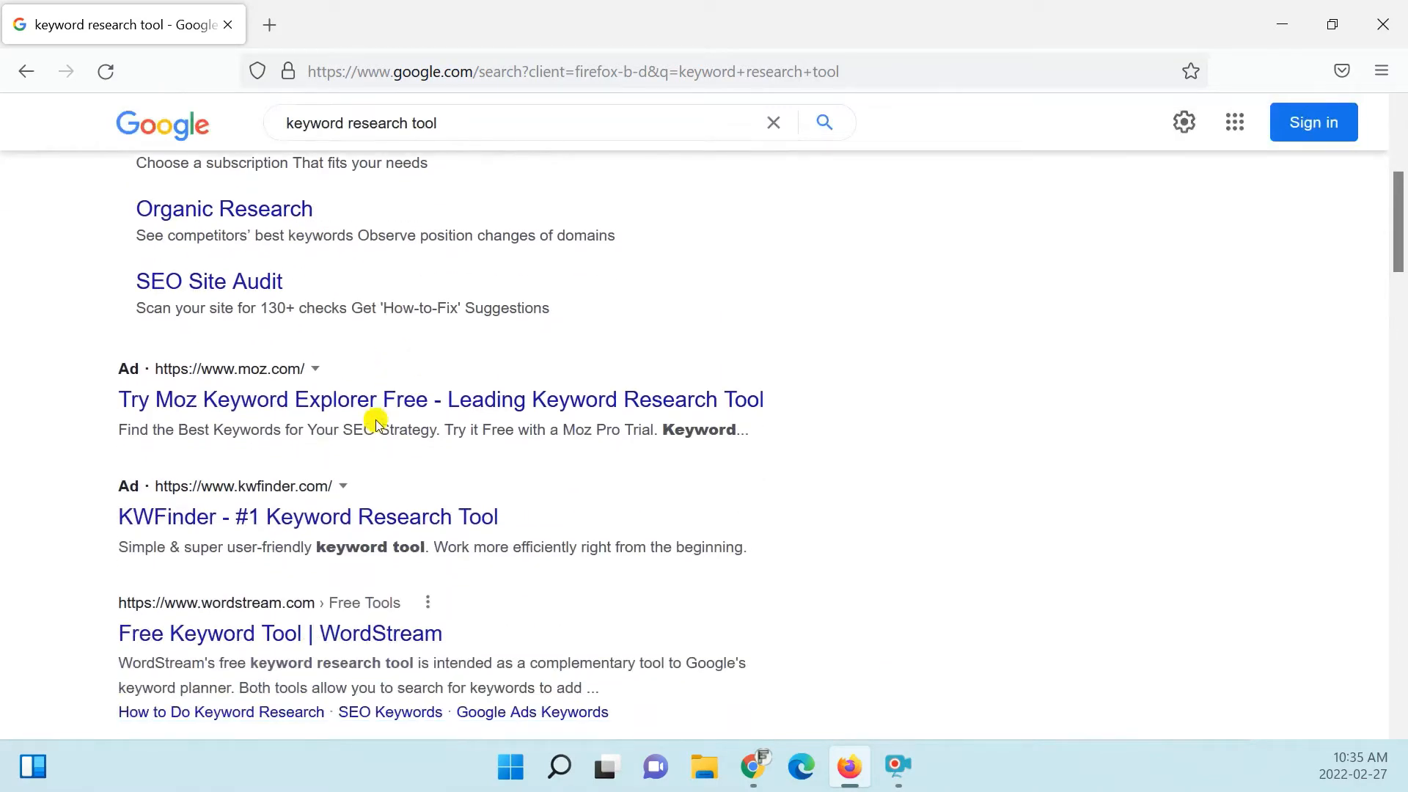
scroll(396, 421, down, 3)
scroll(426, 424, down, 3)
scroll(449, 418, up, 6)
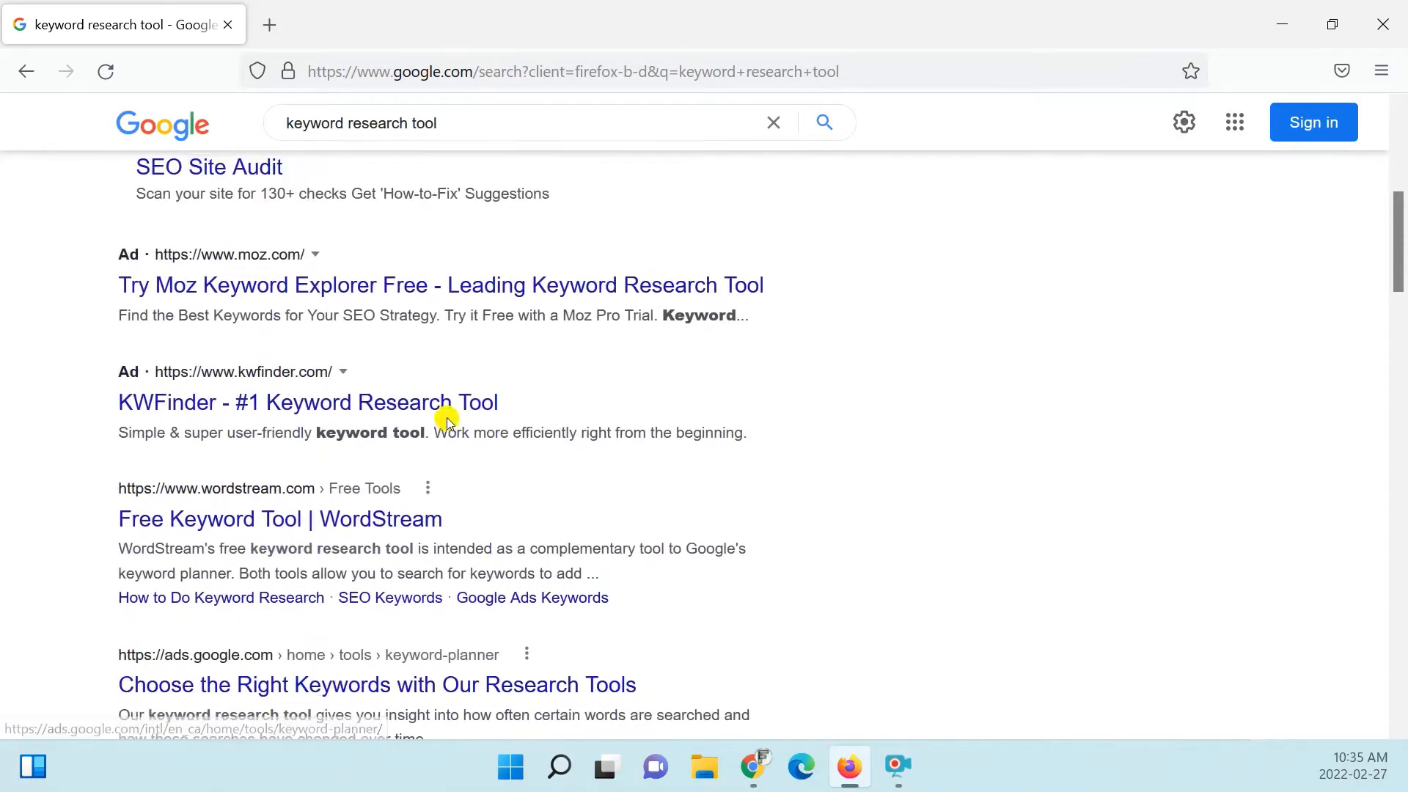
- Examine the organic results from WordStream, Google Ads, Wordtracker and Backlinko down to the People also ask section
scroll(447, 414, down, 6)
scroll(443, 418, down, 3)
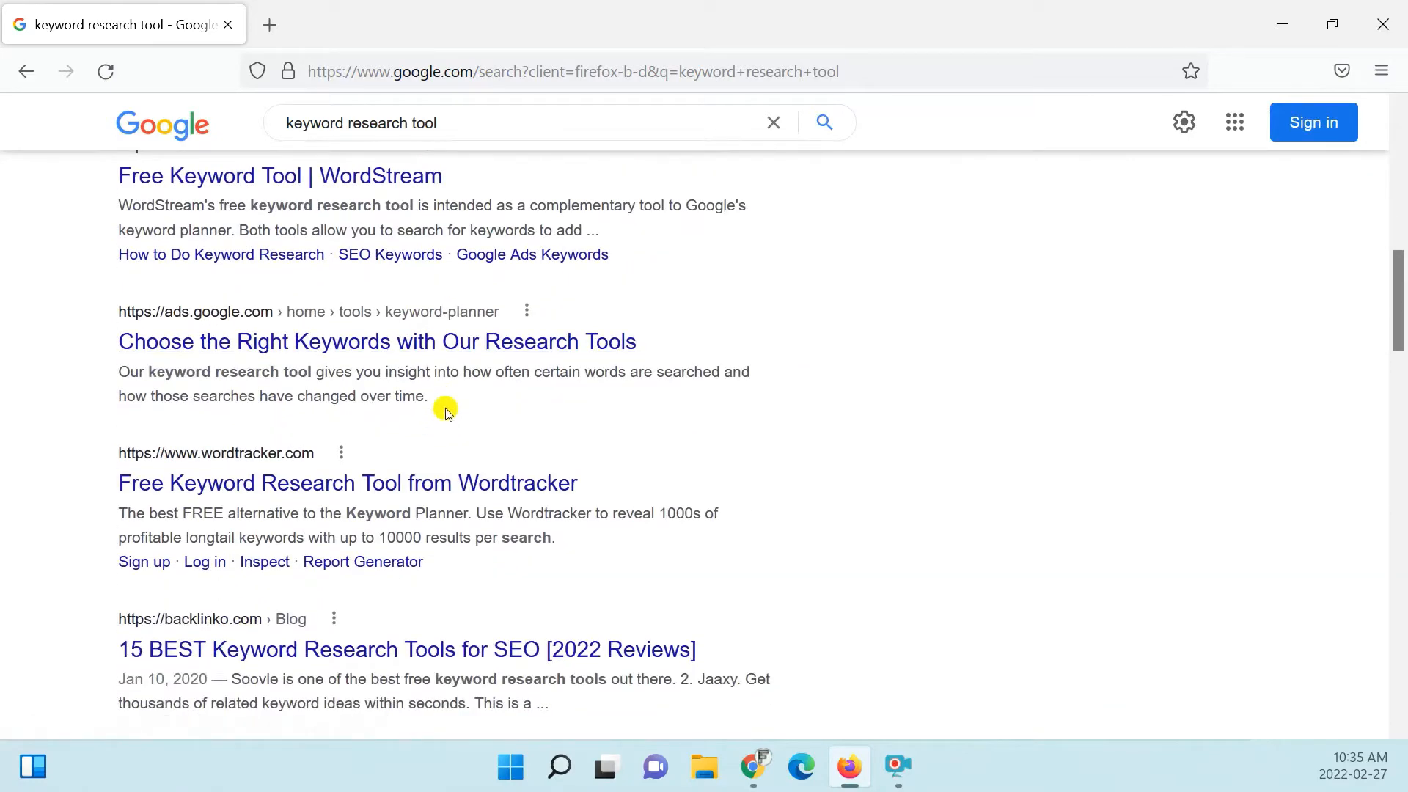
scroll(449, 405, up, 3)
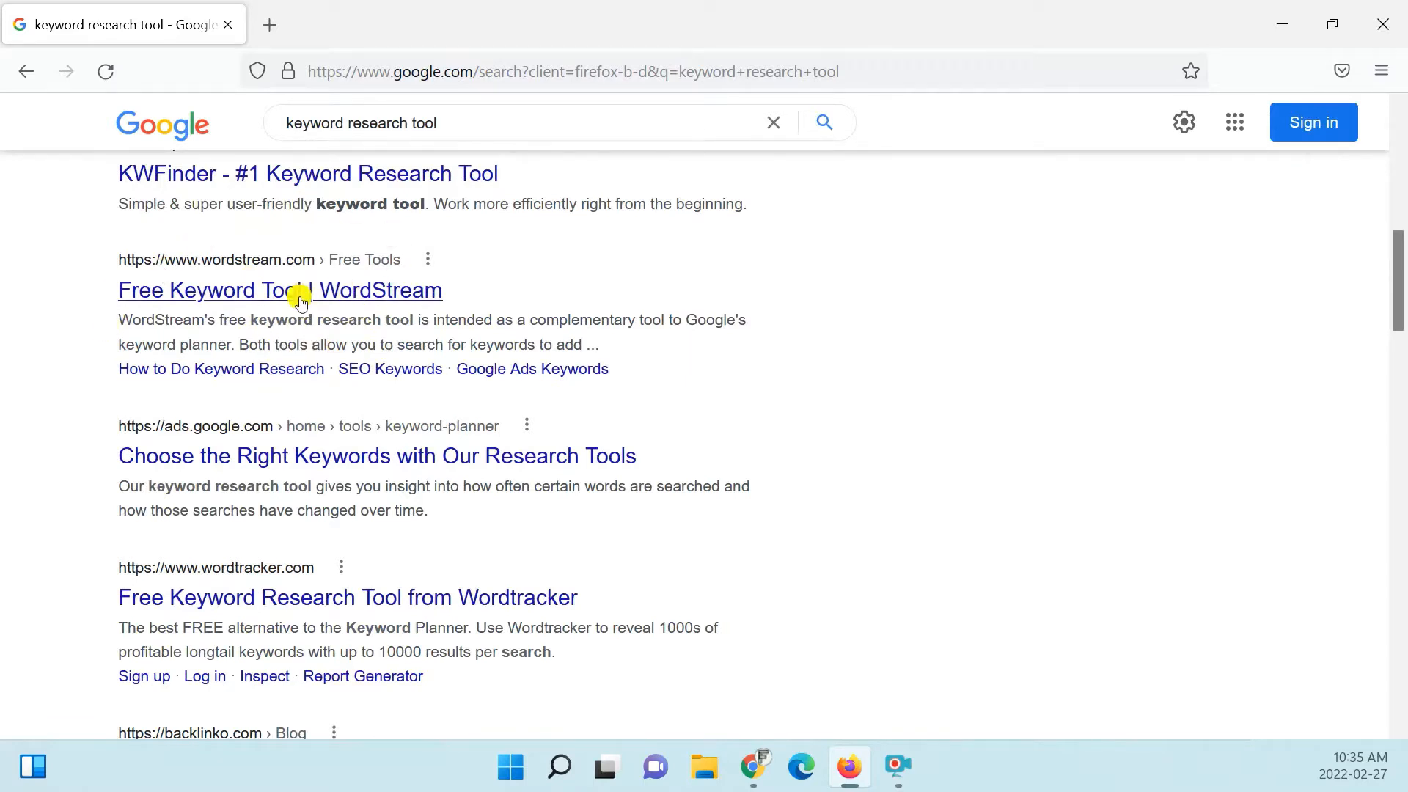
scroll(215, 313, down, 2)
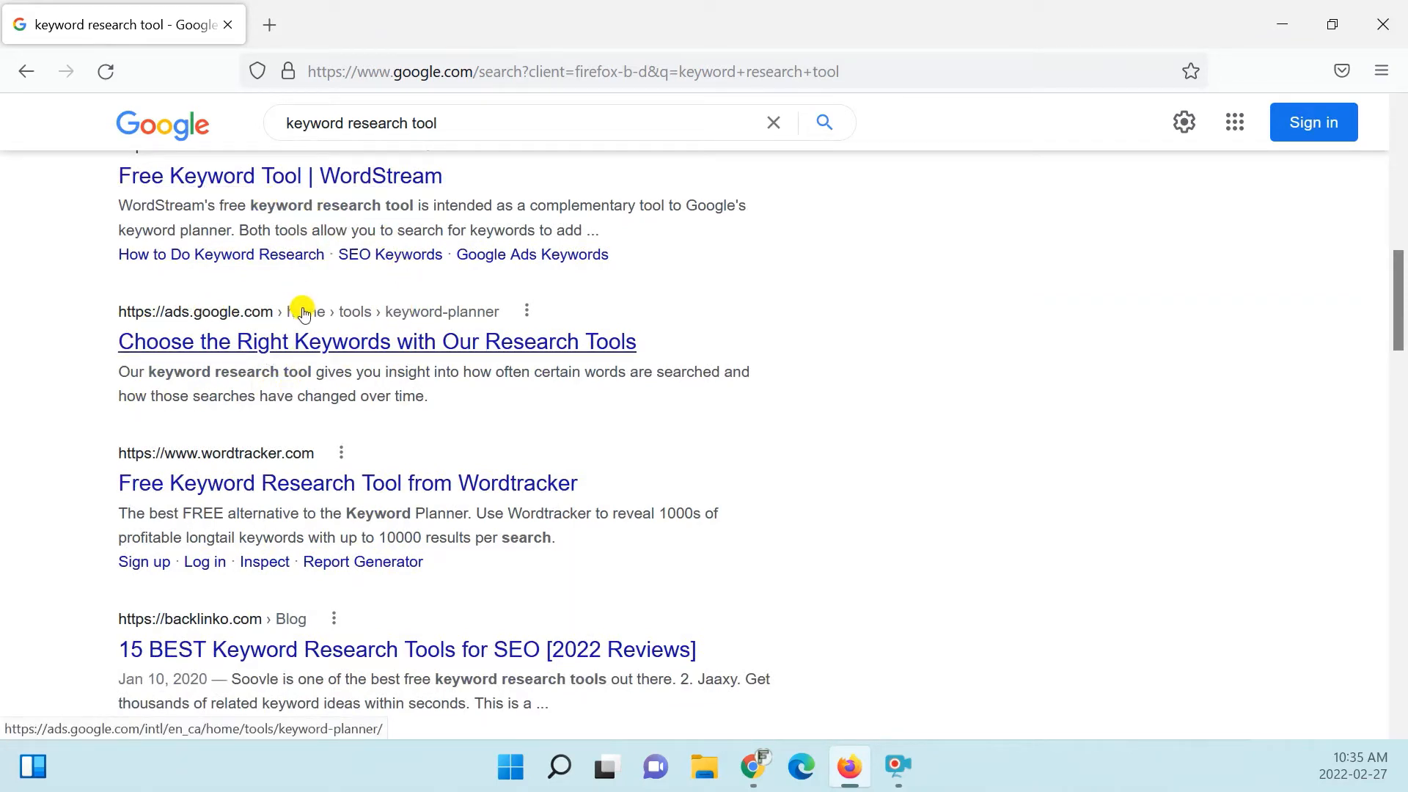
scroll(305, 327, down, 2)
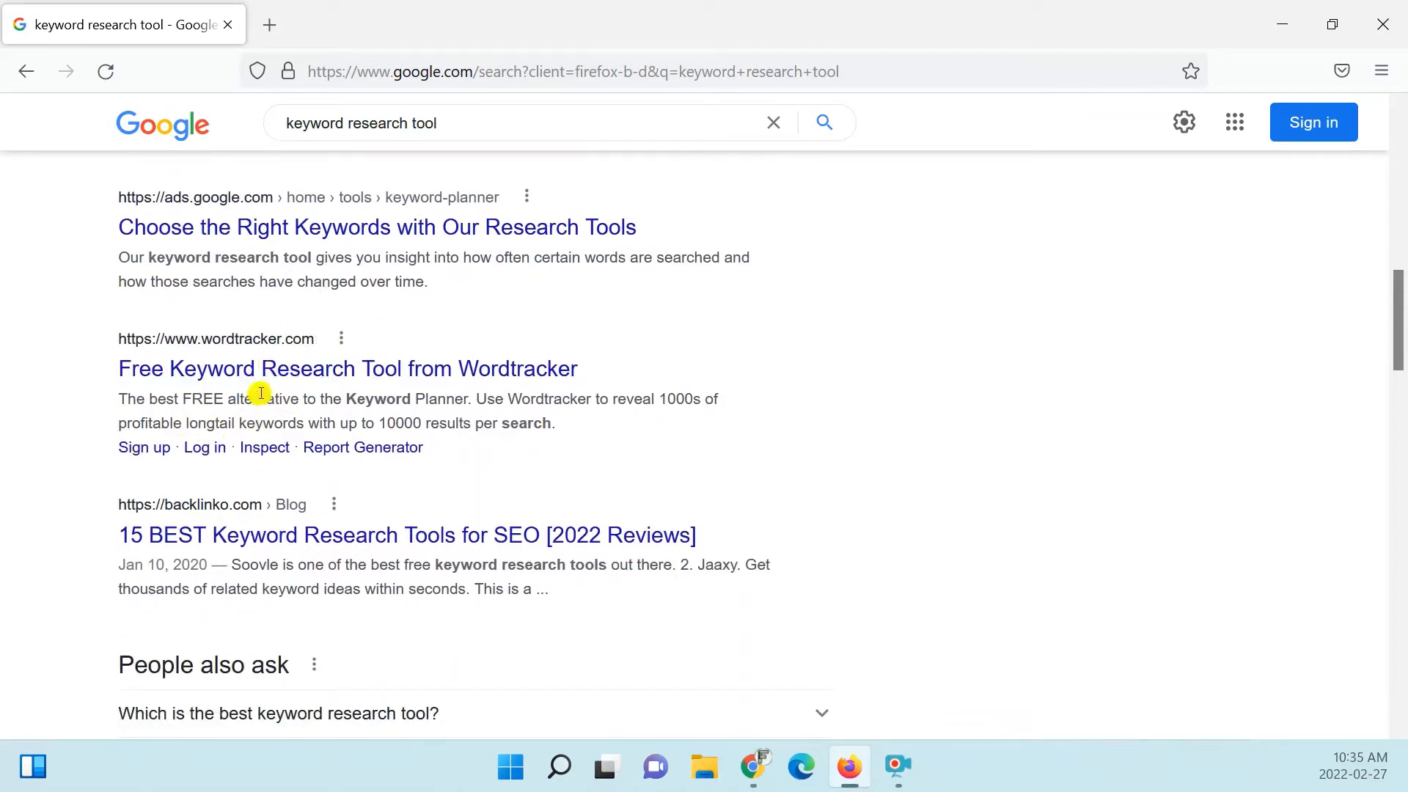
scroll(261, 394, down, 2)
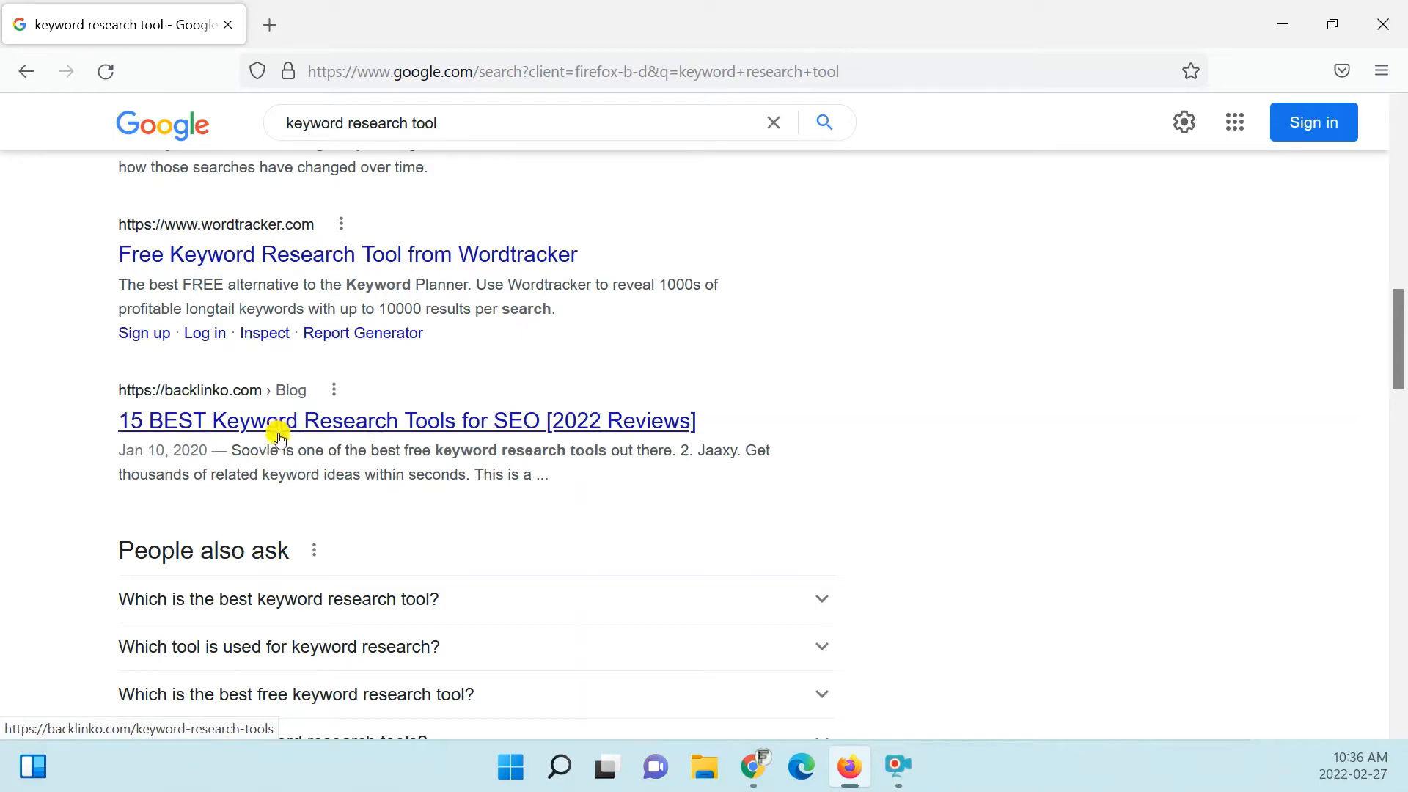
- Examine the People also ask questions and the Ahrefs, Keyword Tool, Sellics and Moz organic results for "keyword research tool"
scroll(283, 418, down, 3)
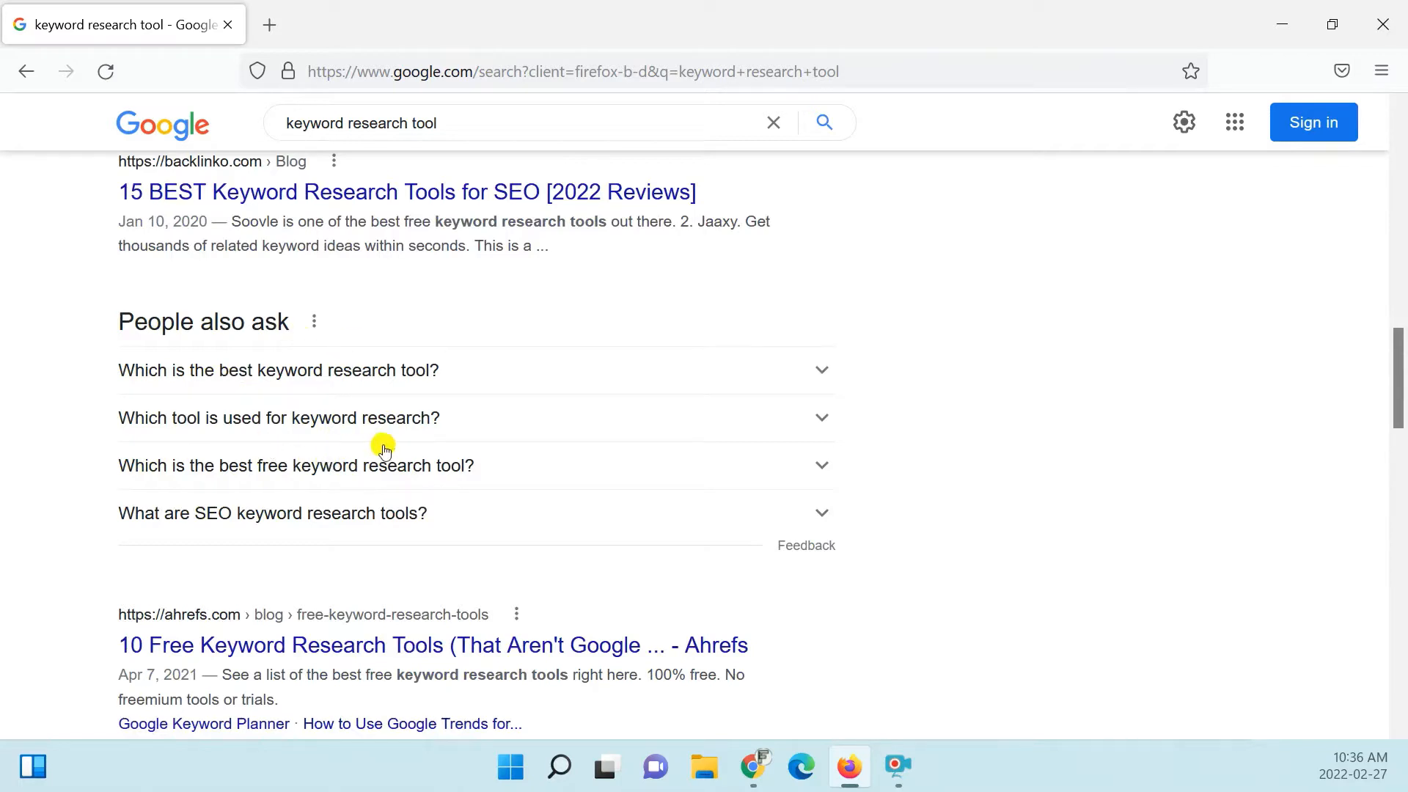
scroll(258, 429, down, 3)
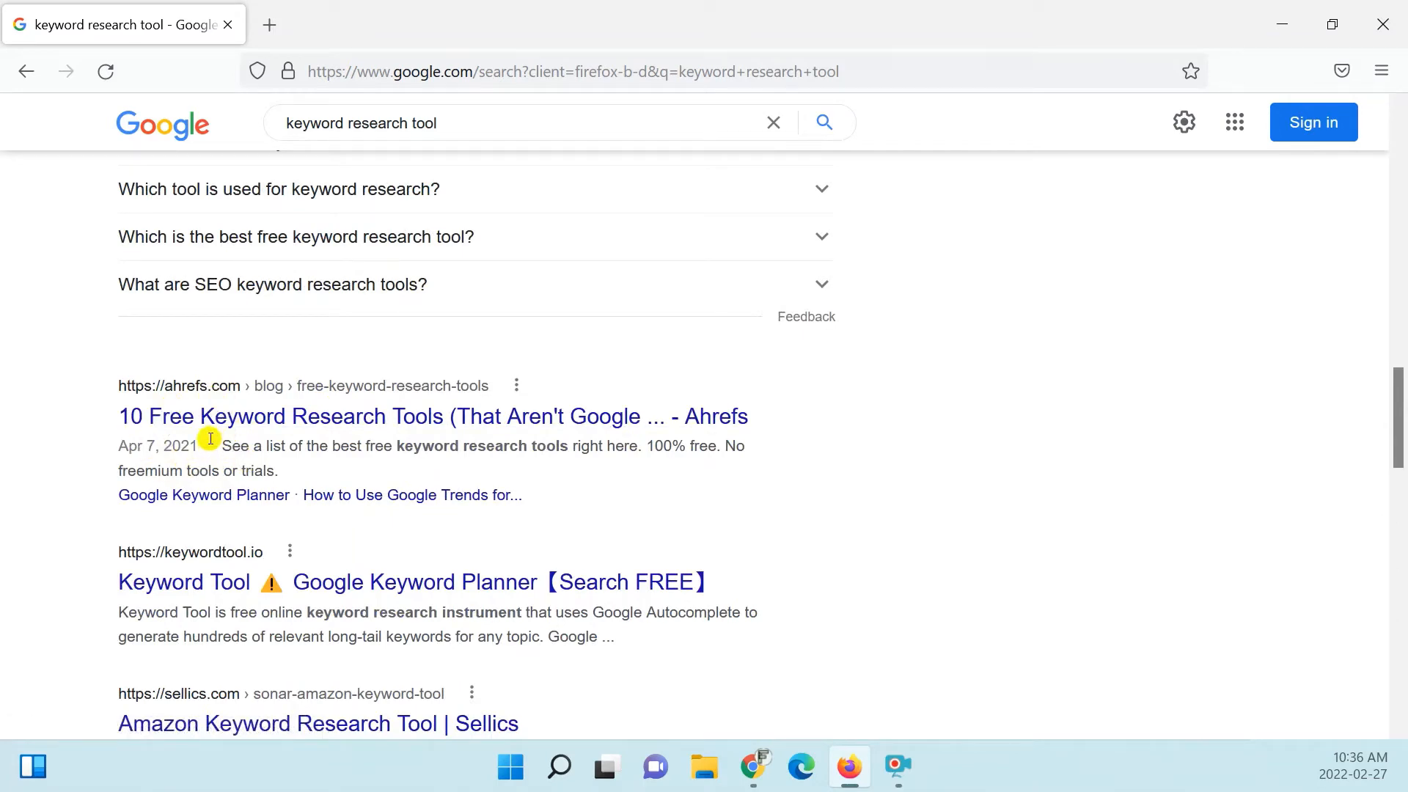
scroll(209, 440, down, 3)
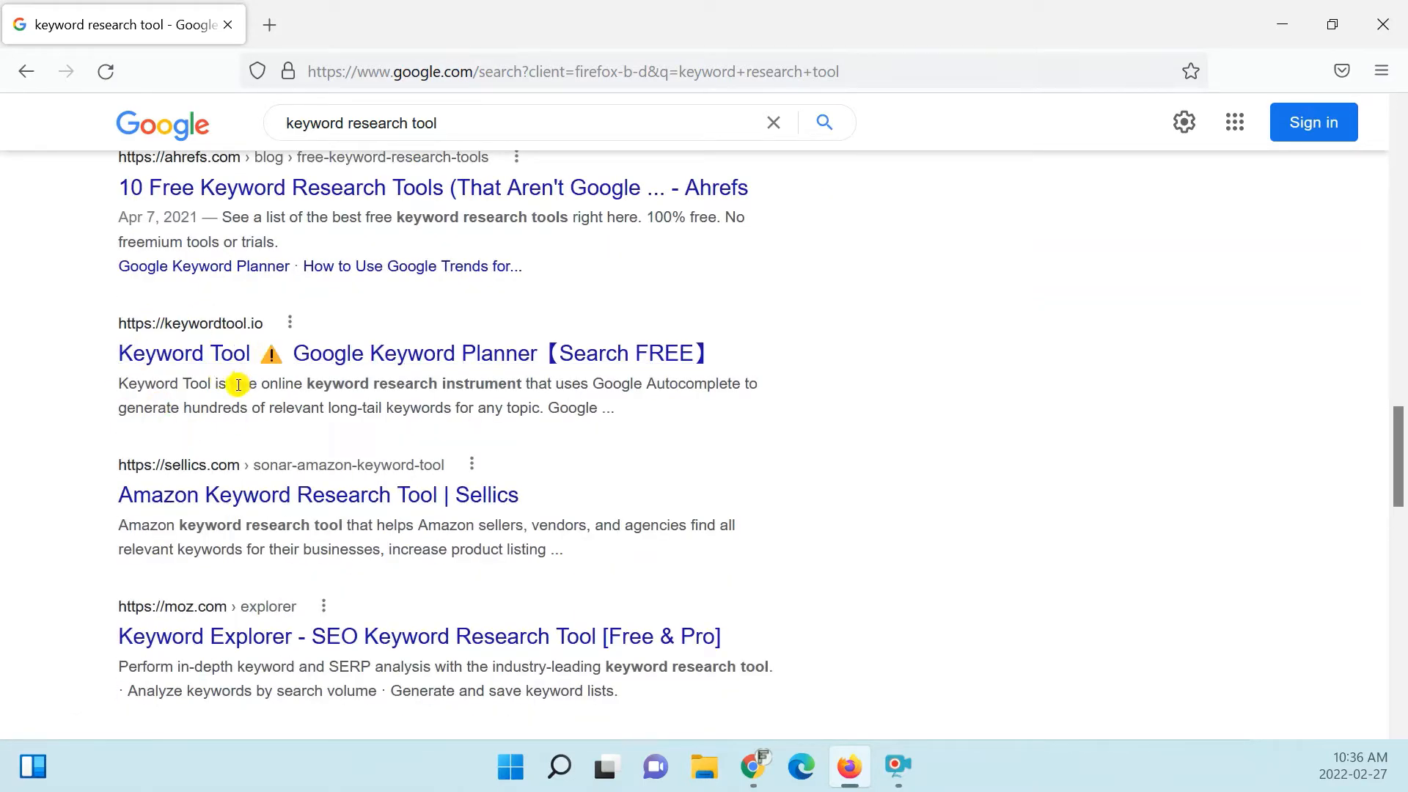
scroll(242, 385, down, 2)
scroll(220, 393, up, 8)
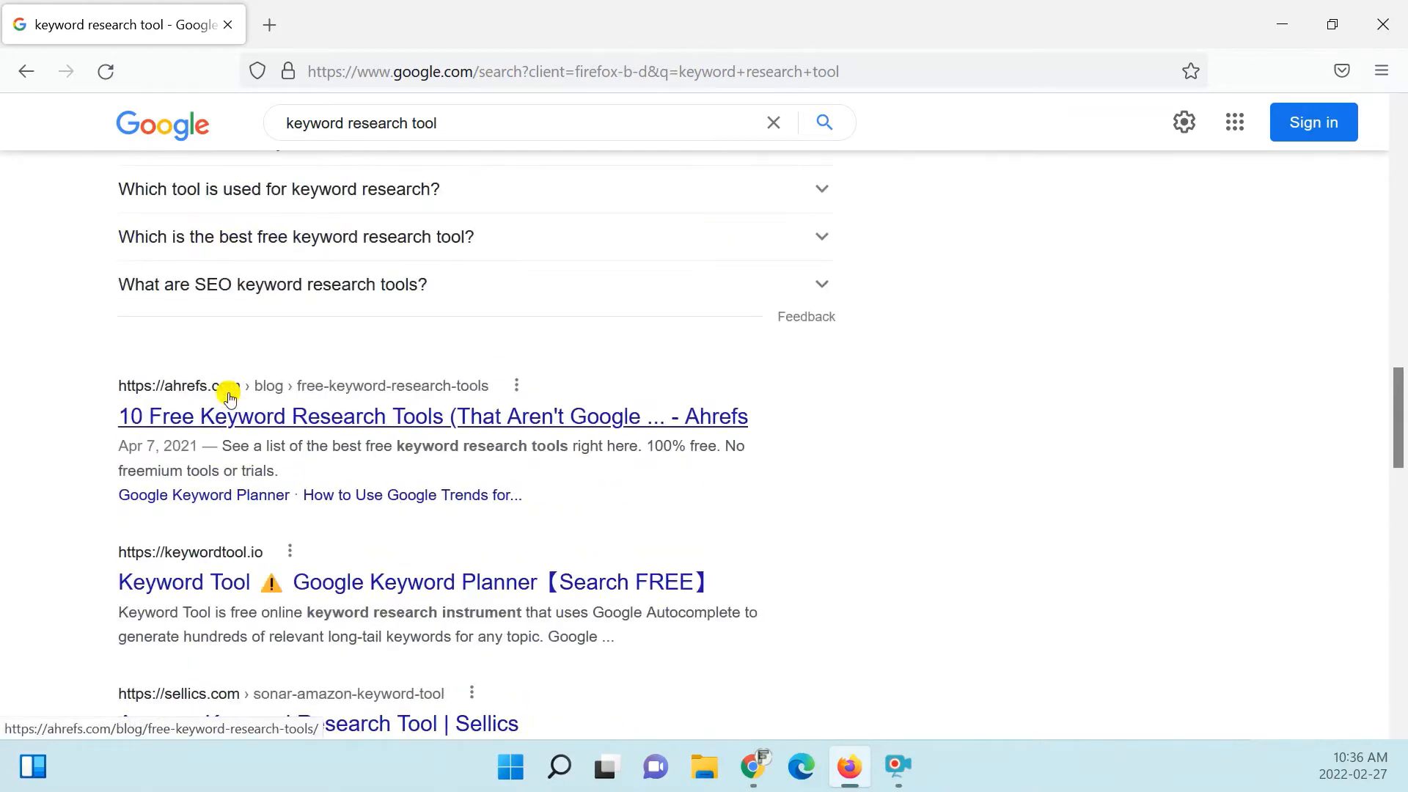
scroll(230, 397, up, 14)
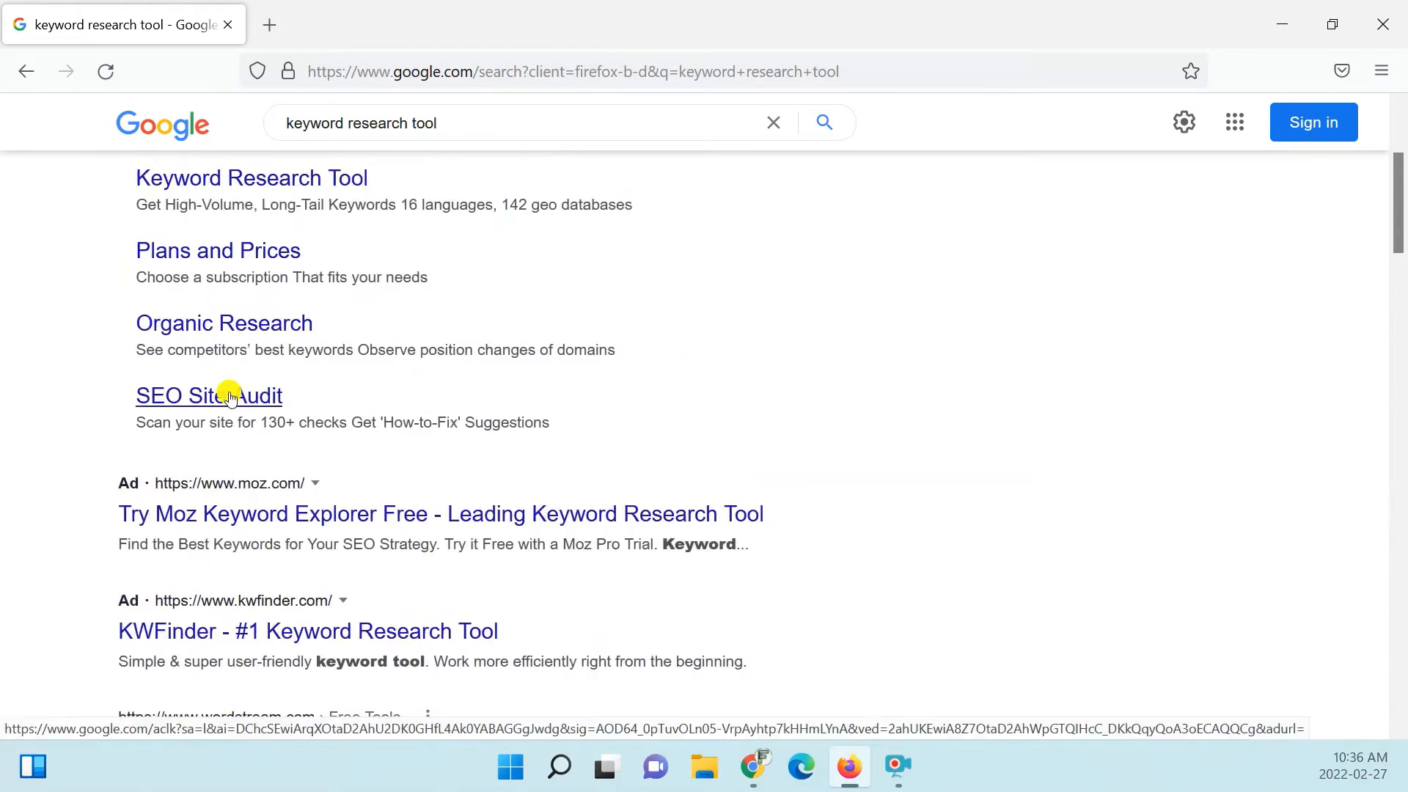
- Review the page types ranking for "keyword research tool", from the WordStream result through Wordtracker and Backlinko to Ahrefs
scroll(230, 396, down, 3)
scroll(229, 396, down, 5)
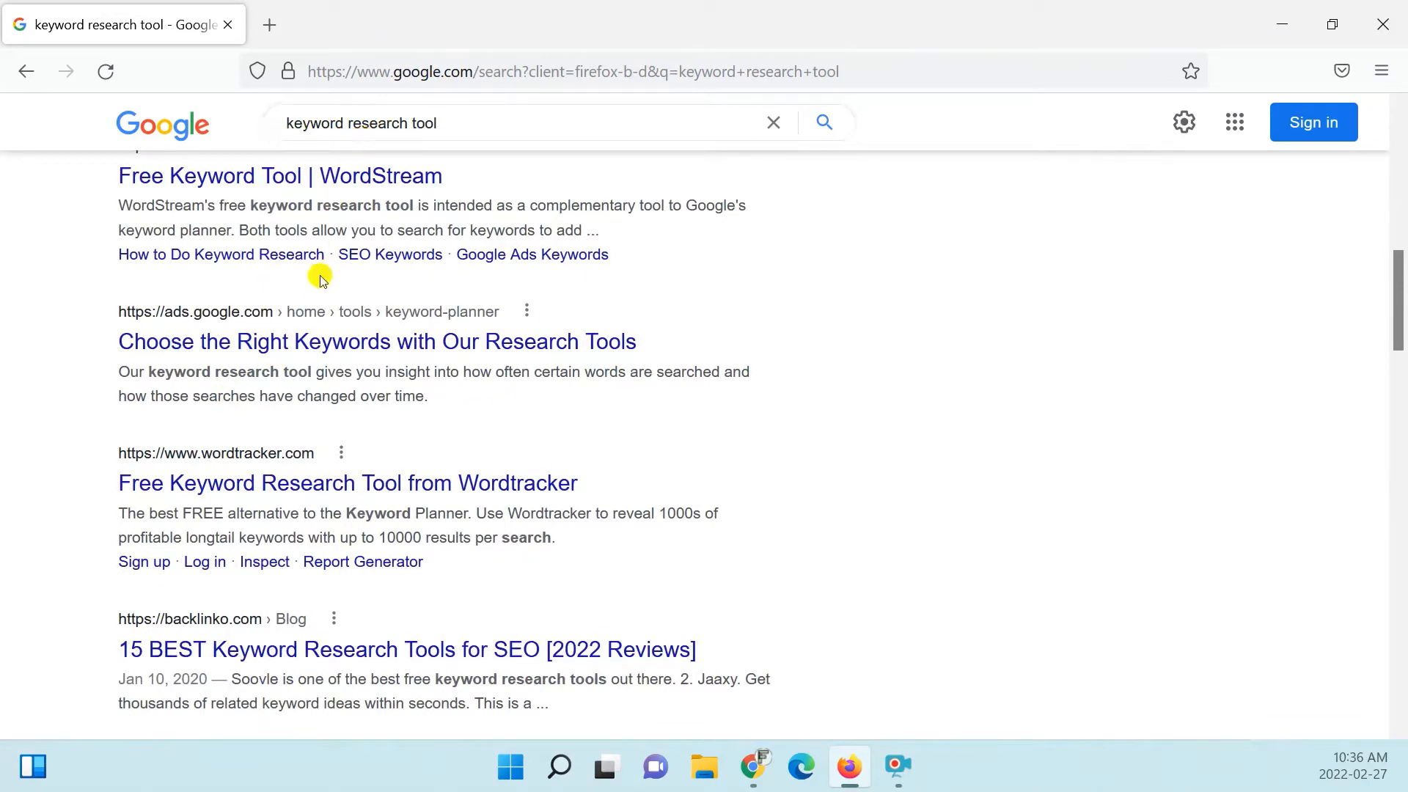
scroll(176, 443, down, 2)
scroll(157, 430, down, 1)
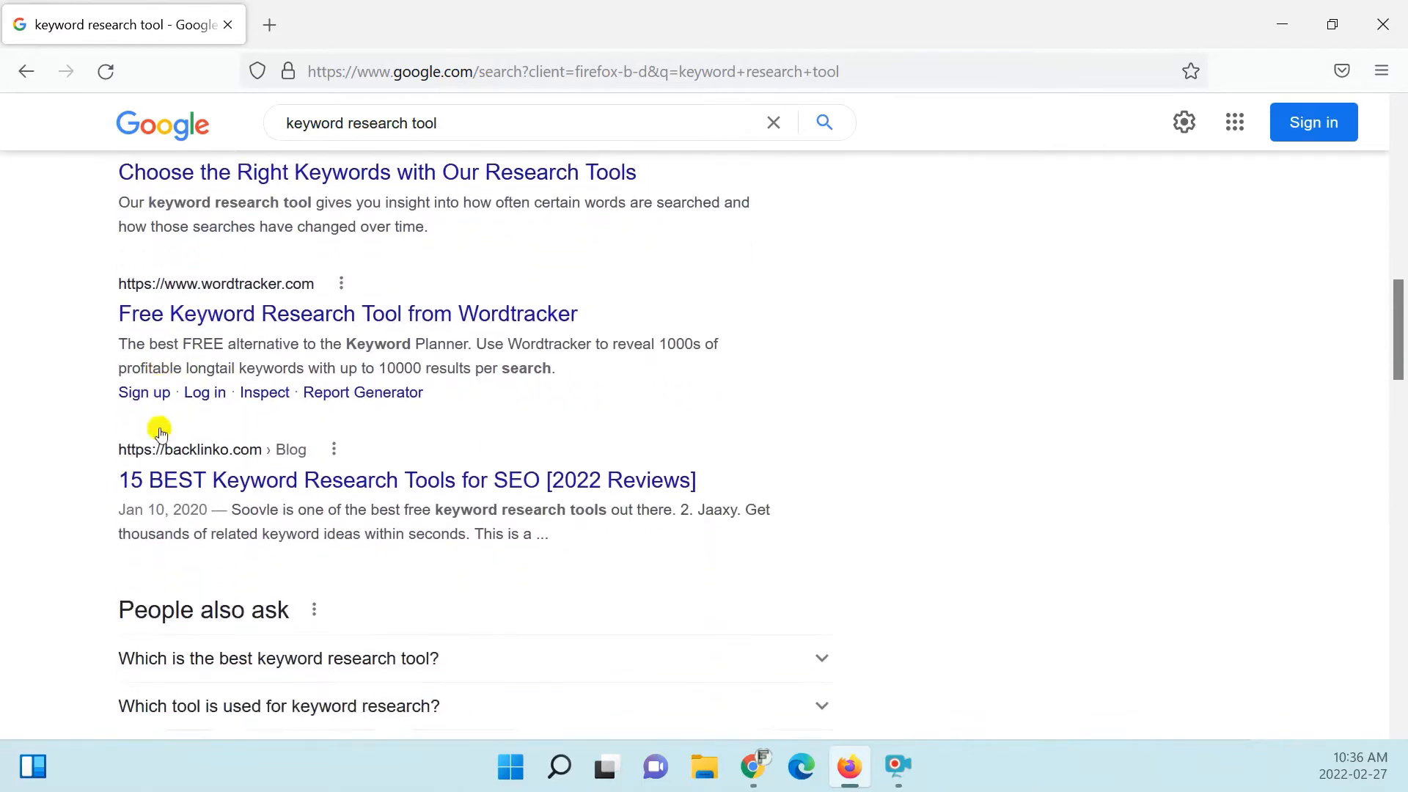
scroll(161, 433, up, 1)
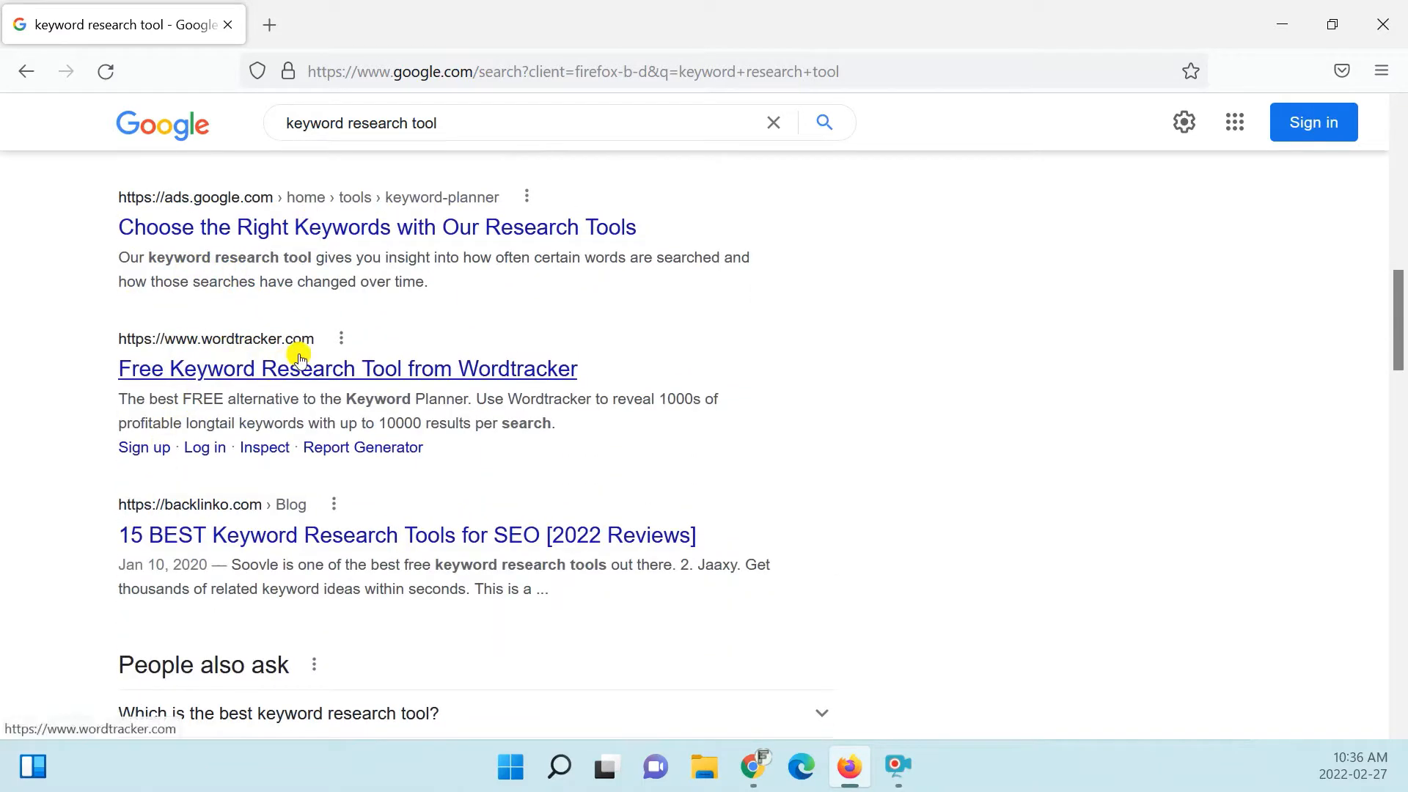
scroll(299, 358, down, 2)
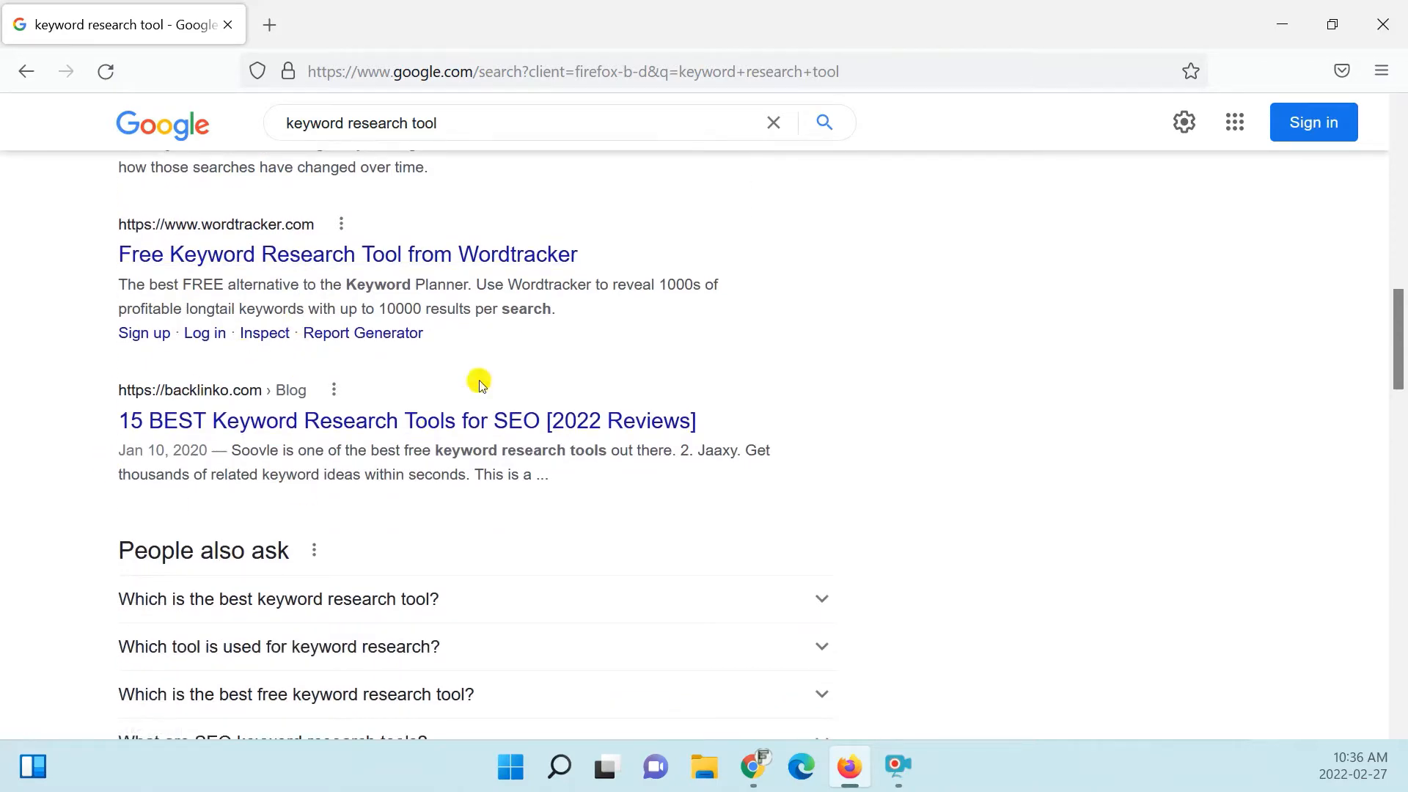
scroll(362, 443, down, 6)
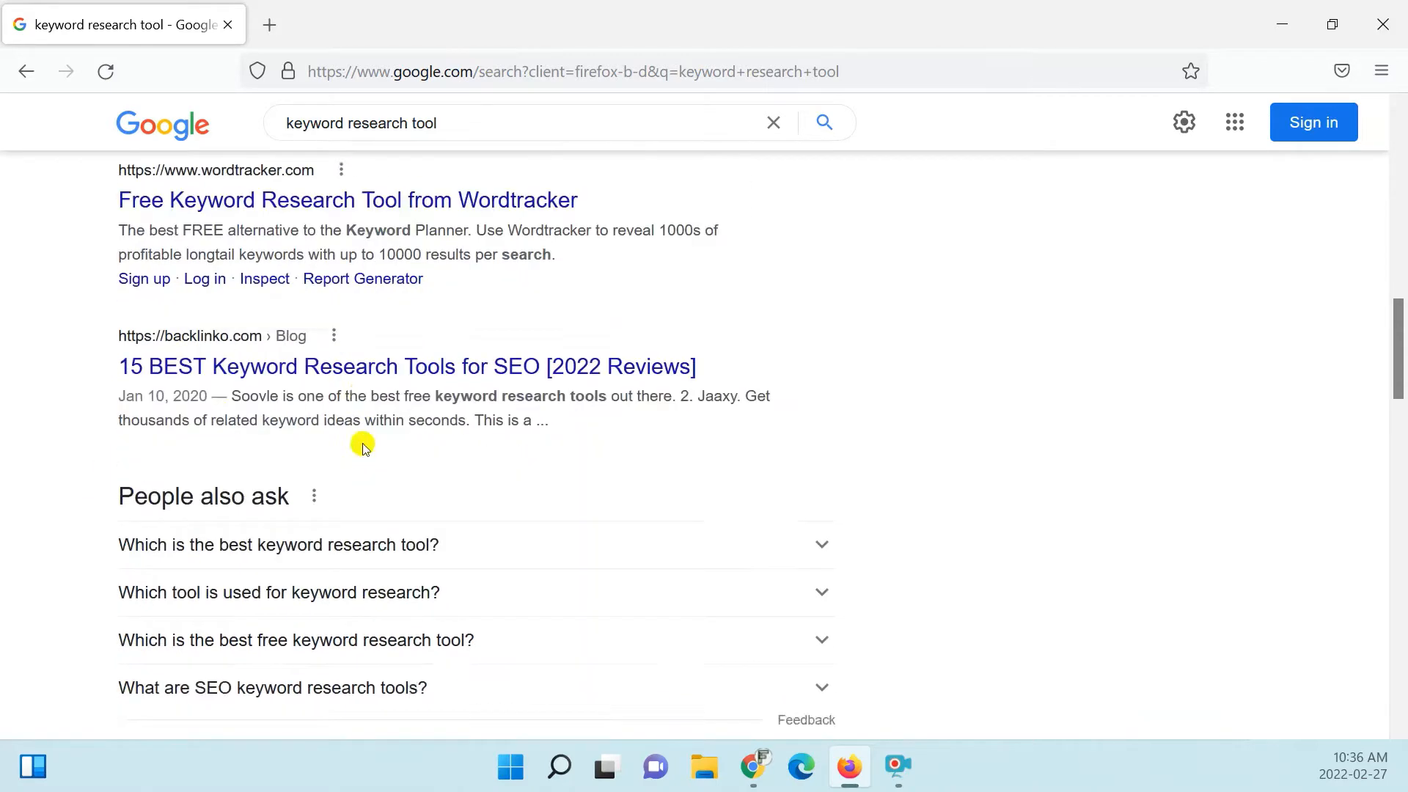
scroll(362, 443, down, 2)
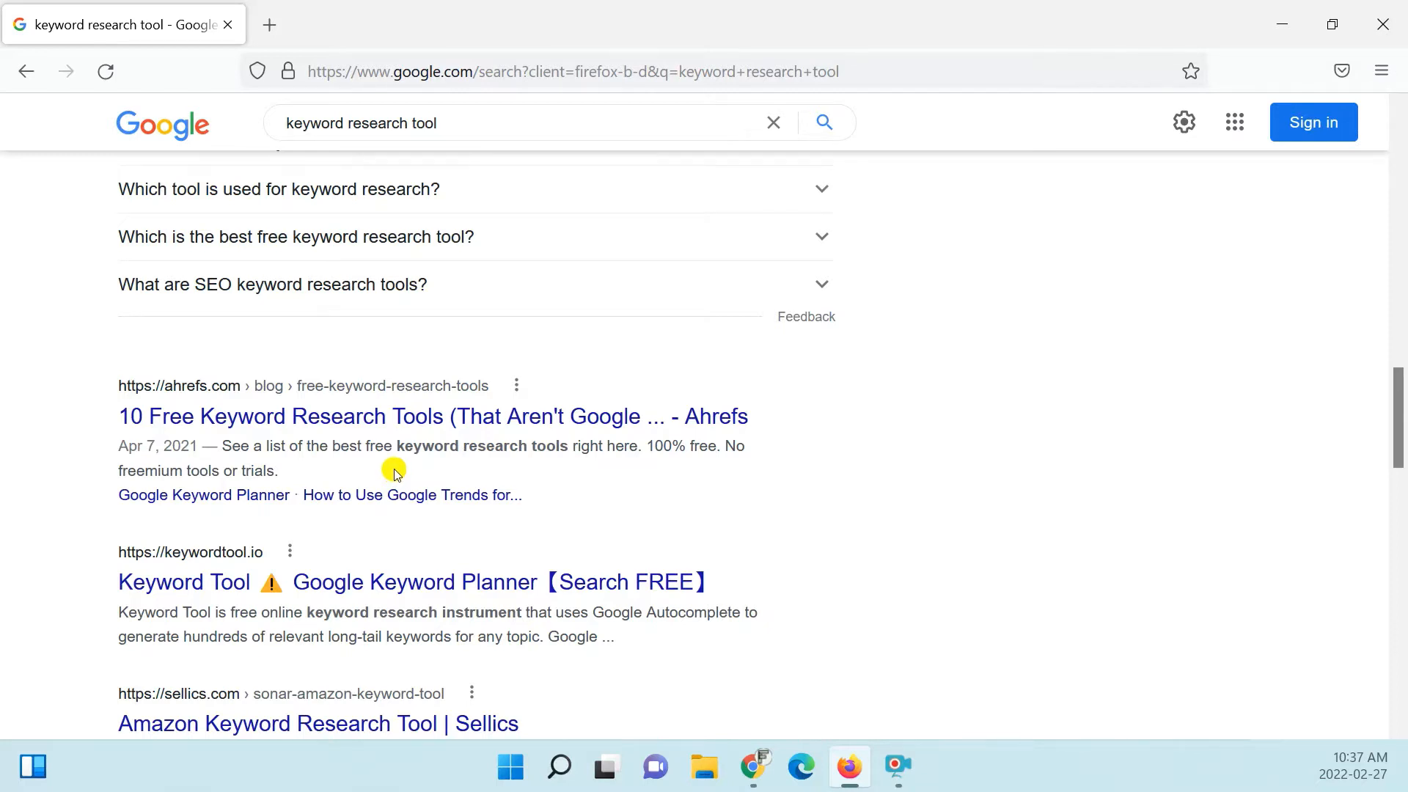
scroll(393, 473, up, 6)
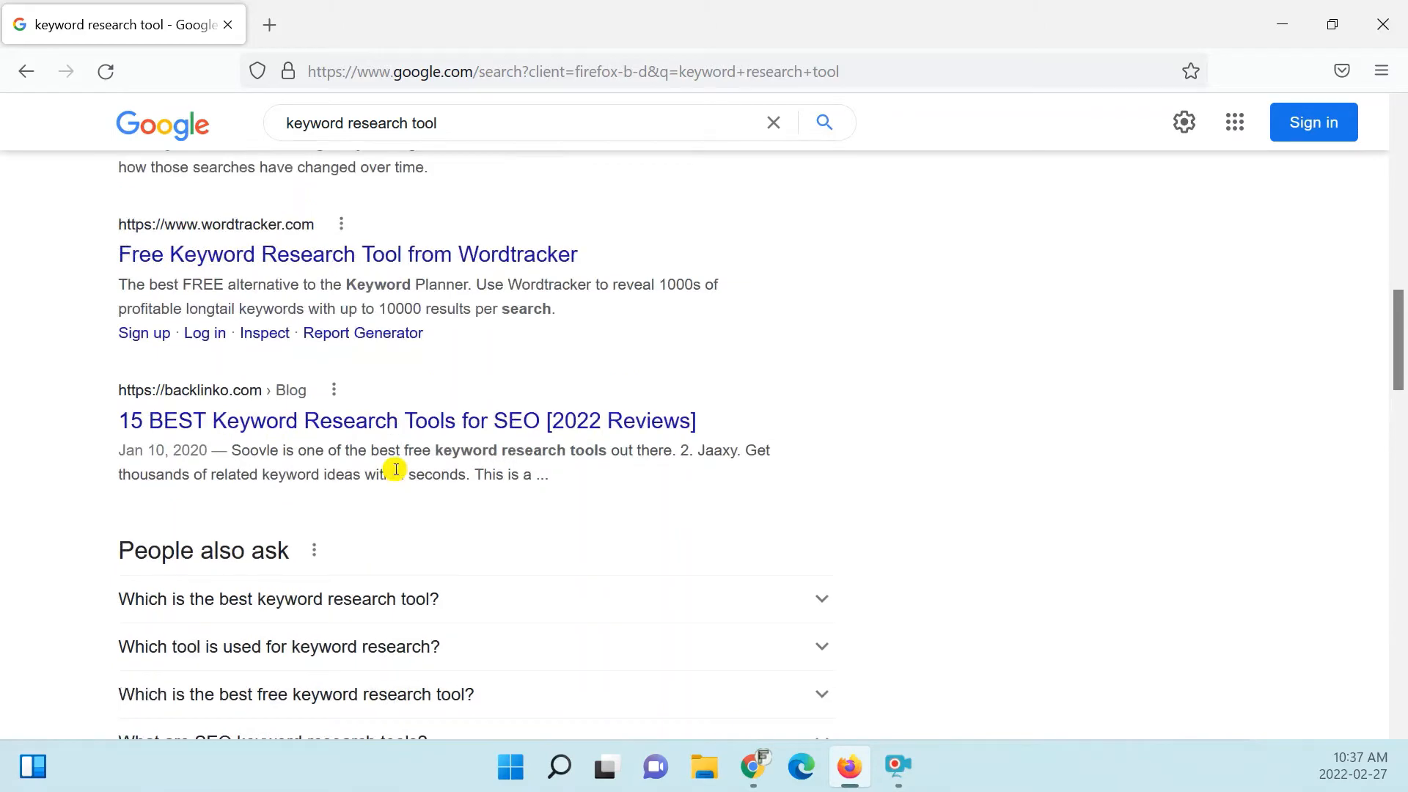
scroll(396, 470, up, 3)
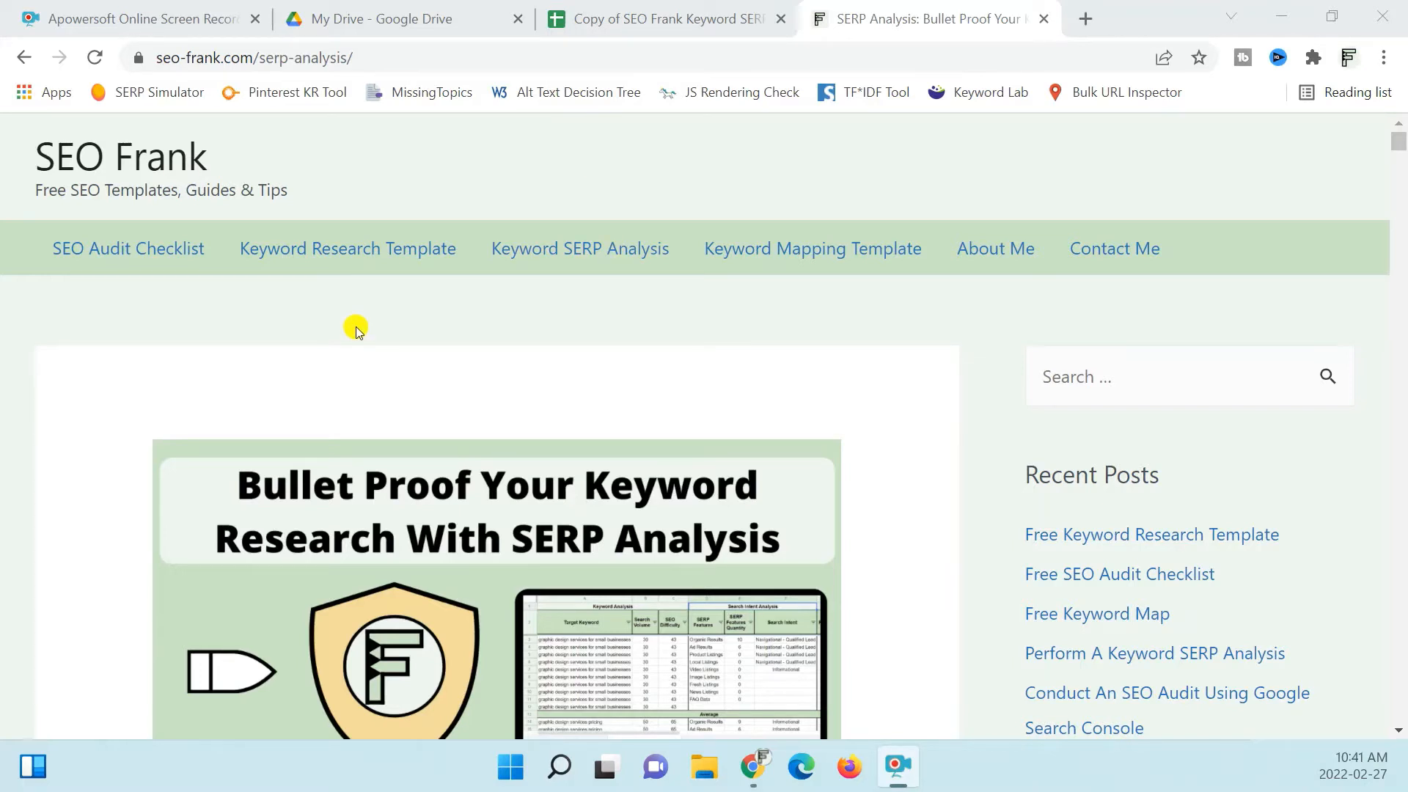
- Read the SEO Frank SERP analysis article in Chrome, from its SERP analysis definition to the free spreadsheet downloads
scroll(396, 317, down, 12)
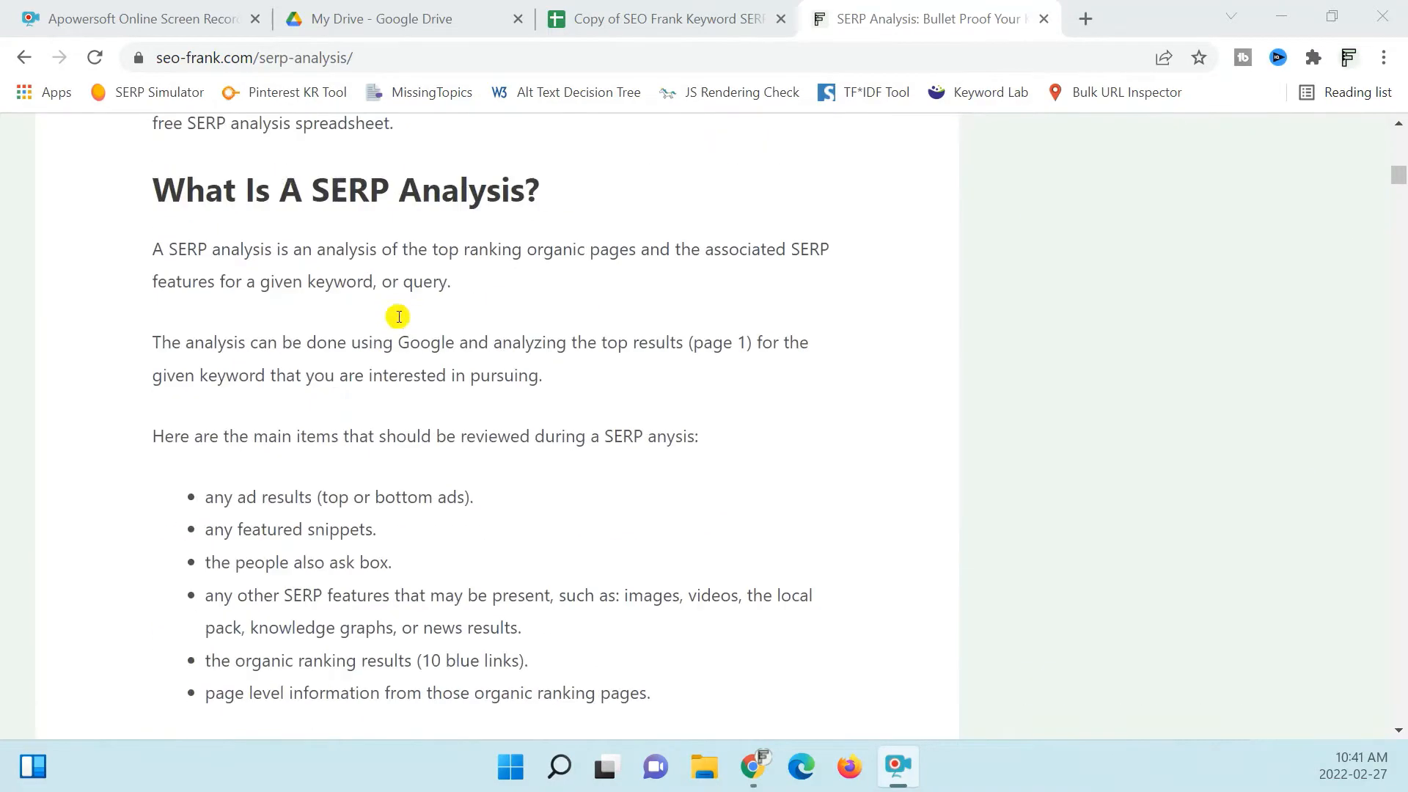
scroll(399, 317, down, 20)
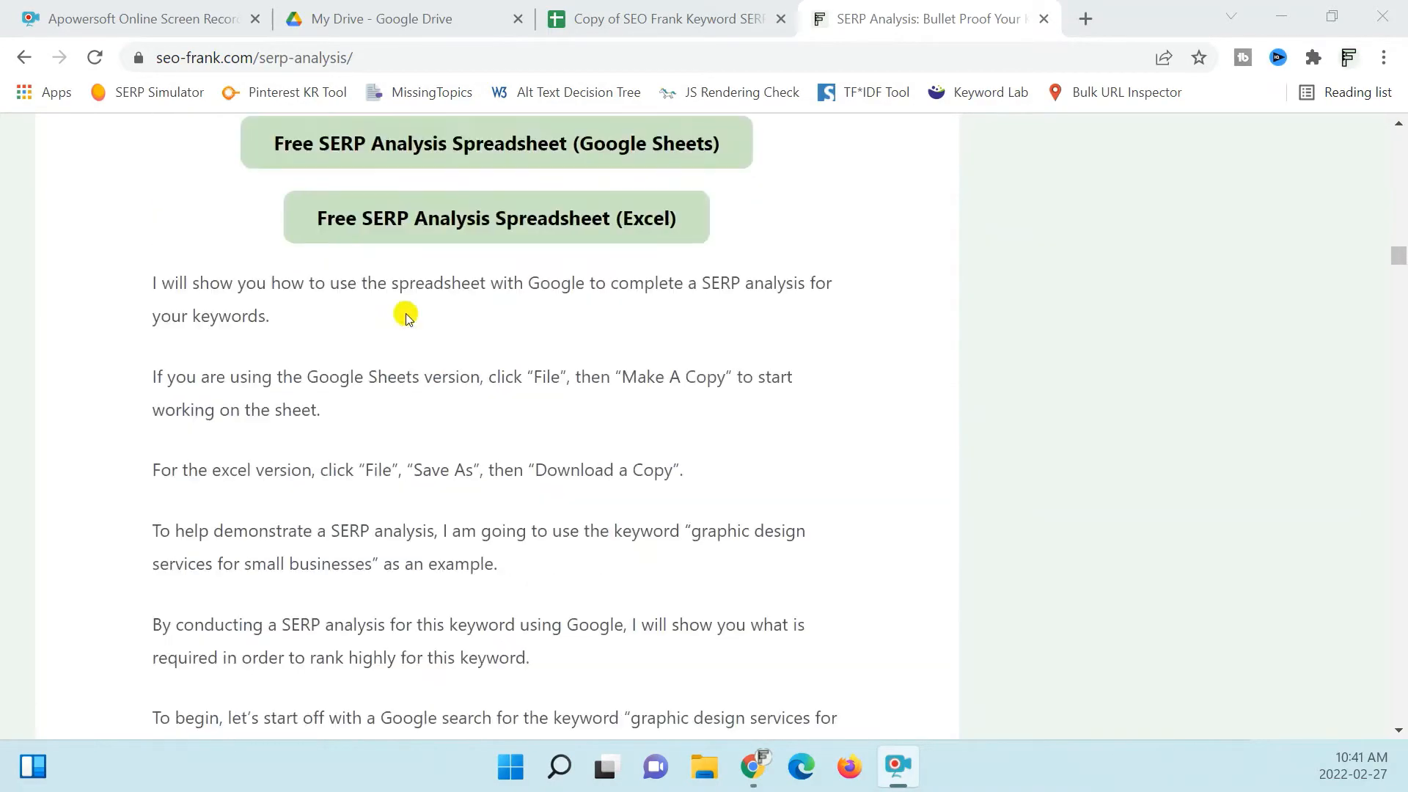
scroll(406, 317, up, 4)
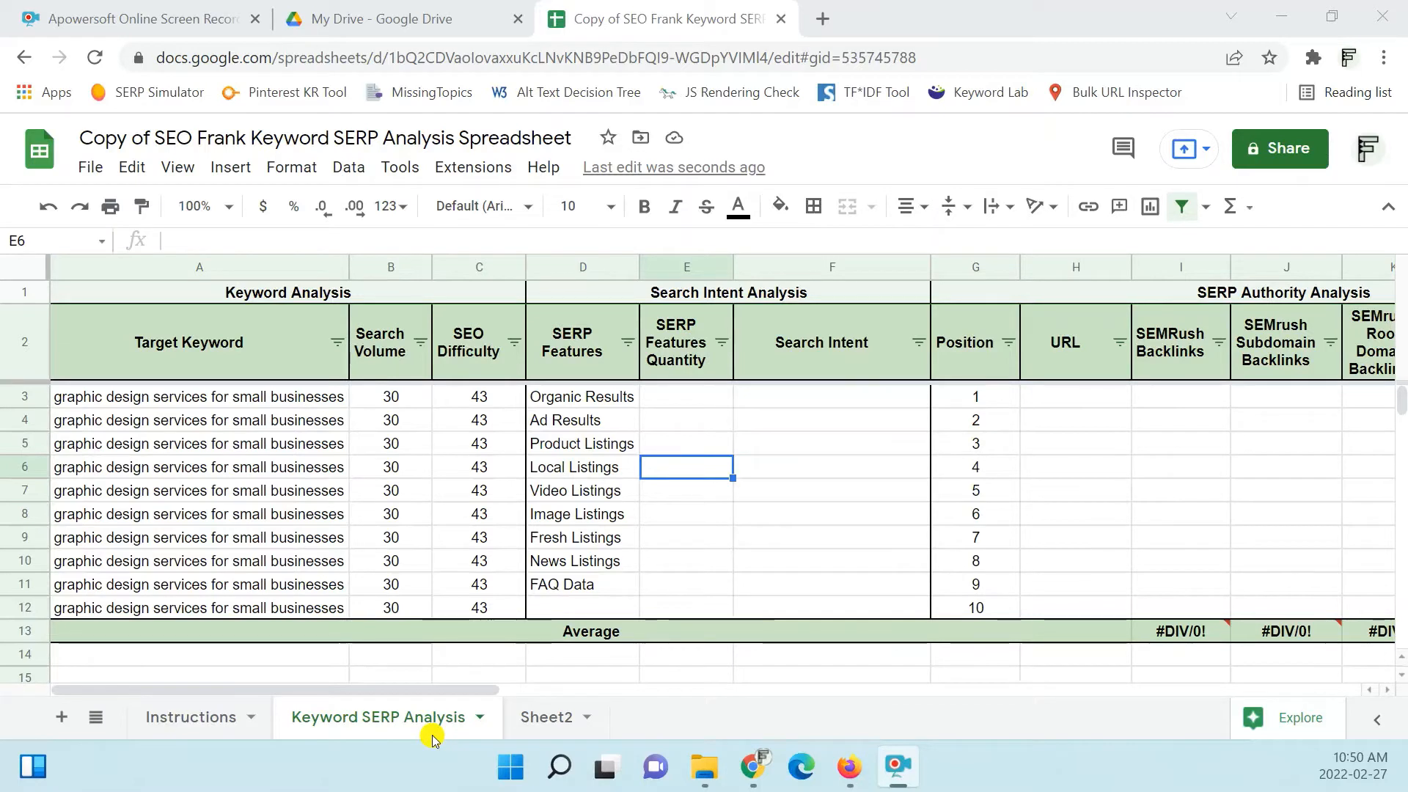
- Copy the target keyword "graphic design services for small businesses" from the spreadsheet's first data row and search Google for it in Firefox
click(180, 400)
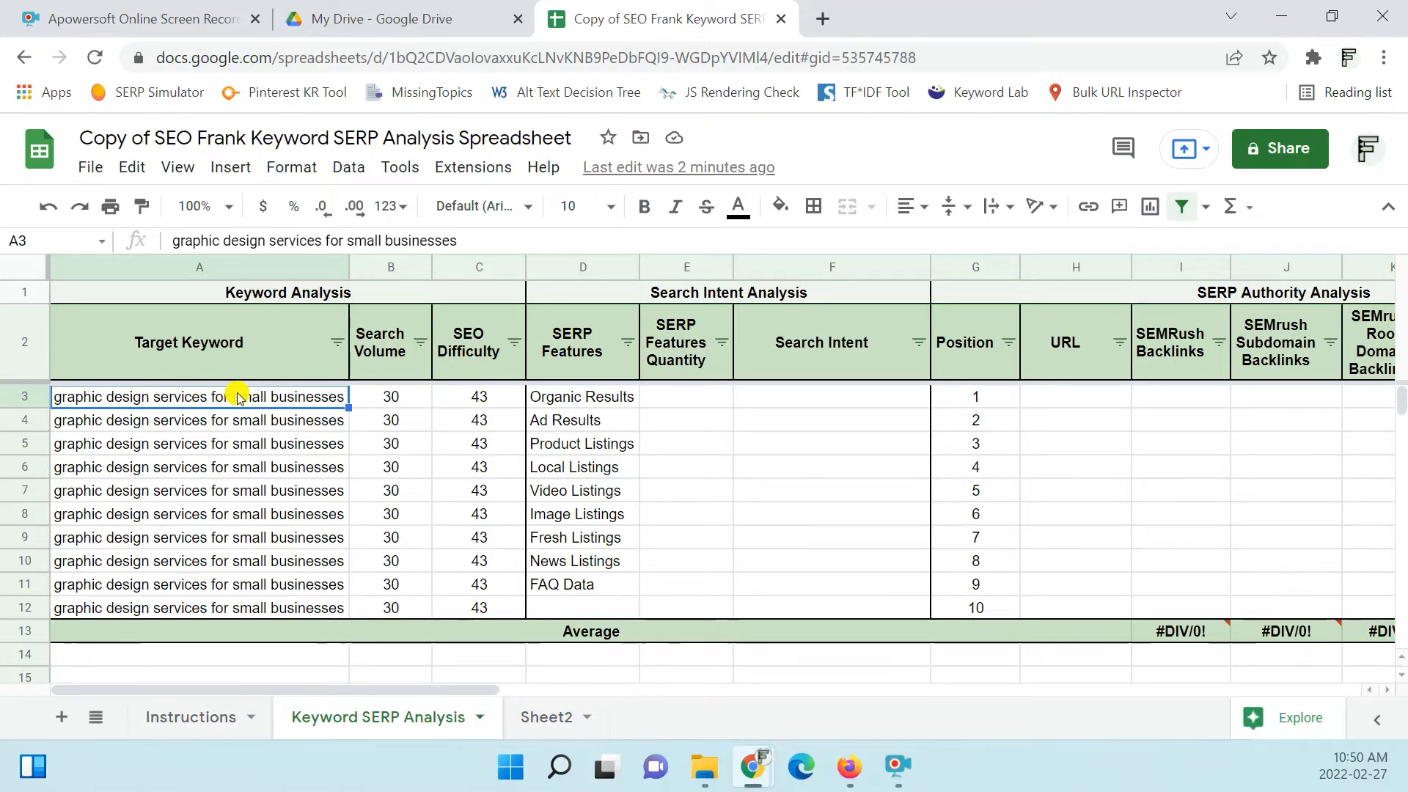
key(ctrl+c)
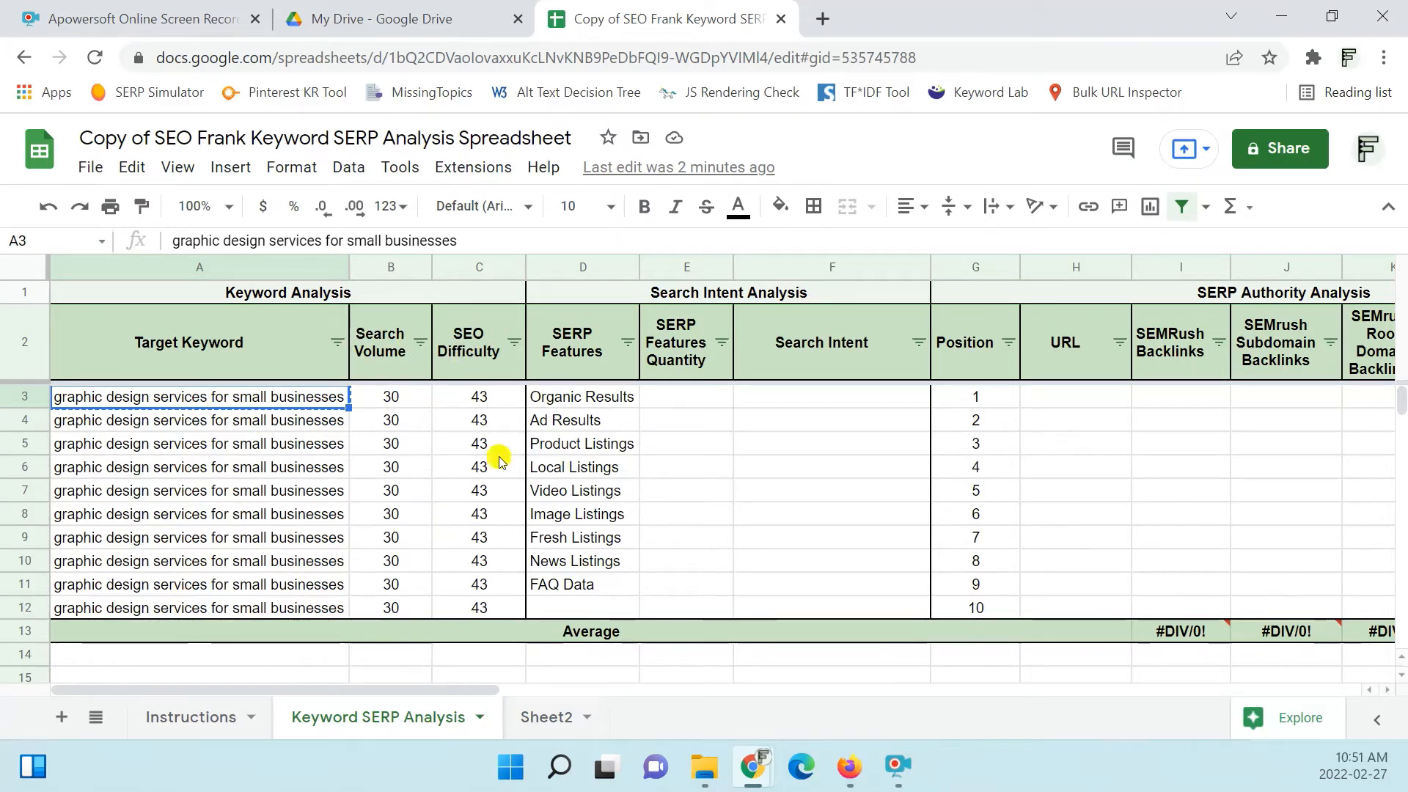
click(849, 770)
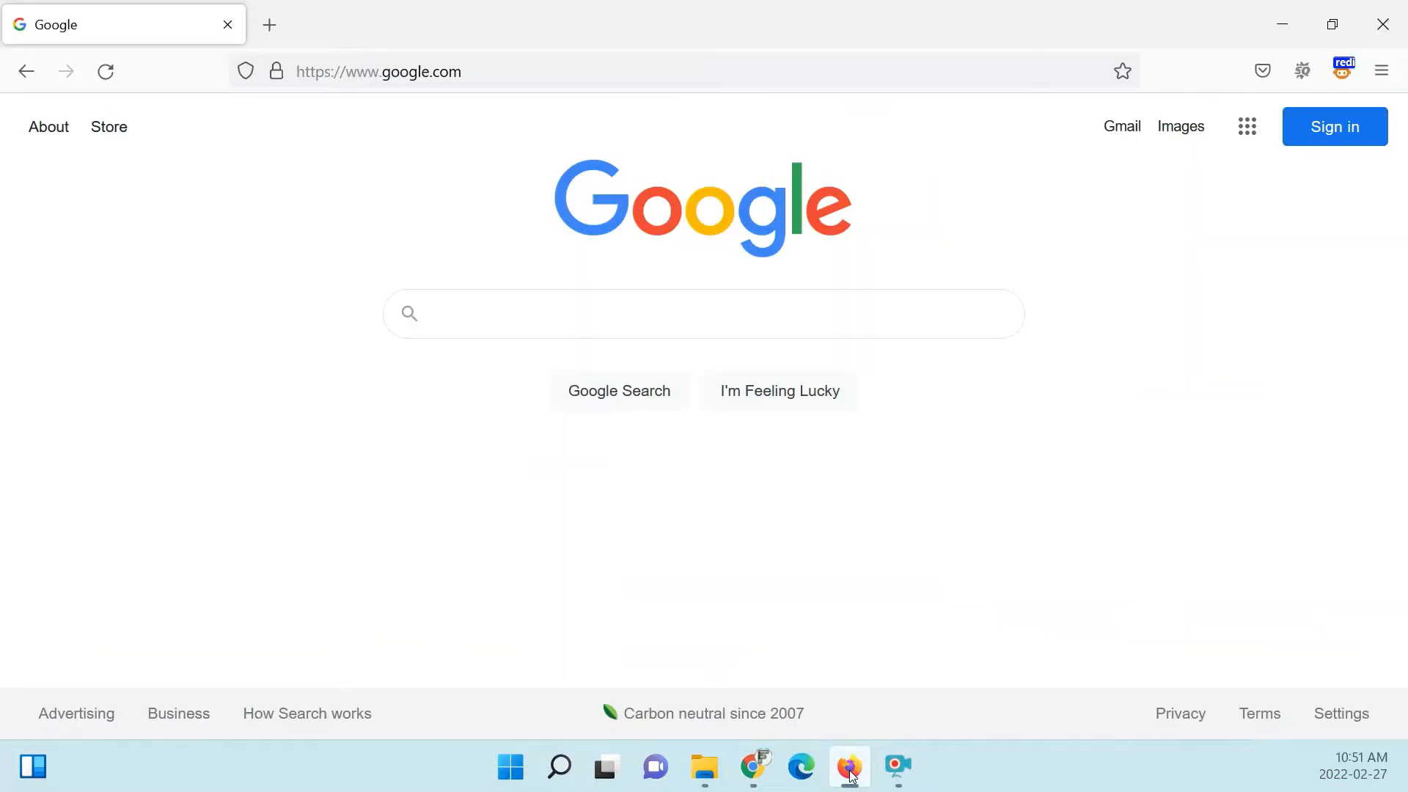
click(550, 317)
key(ctrl+v)
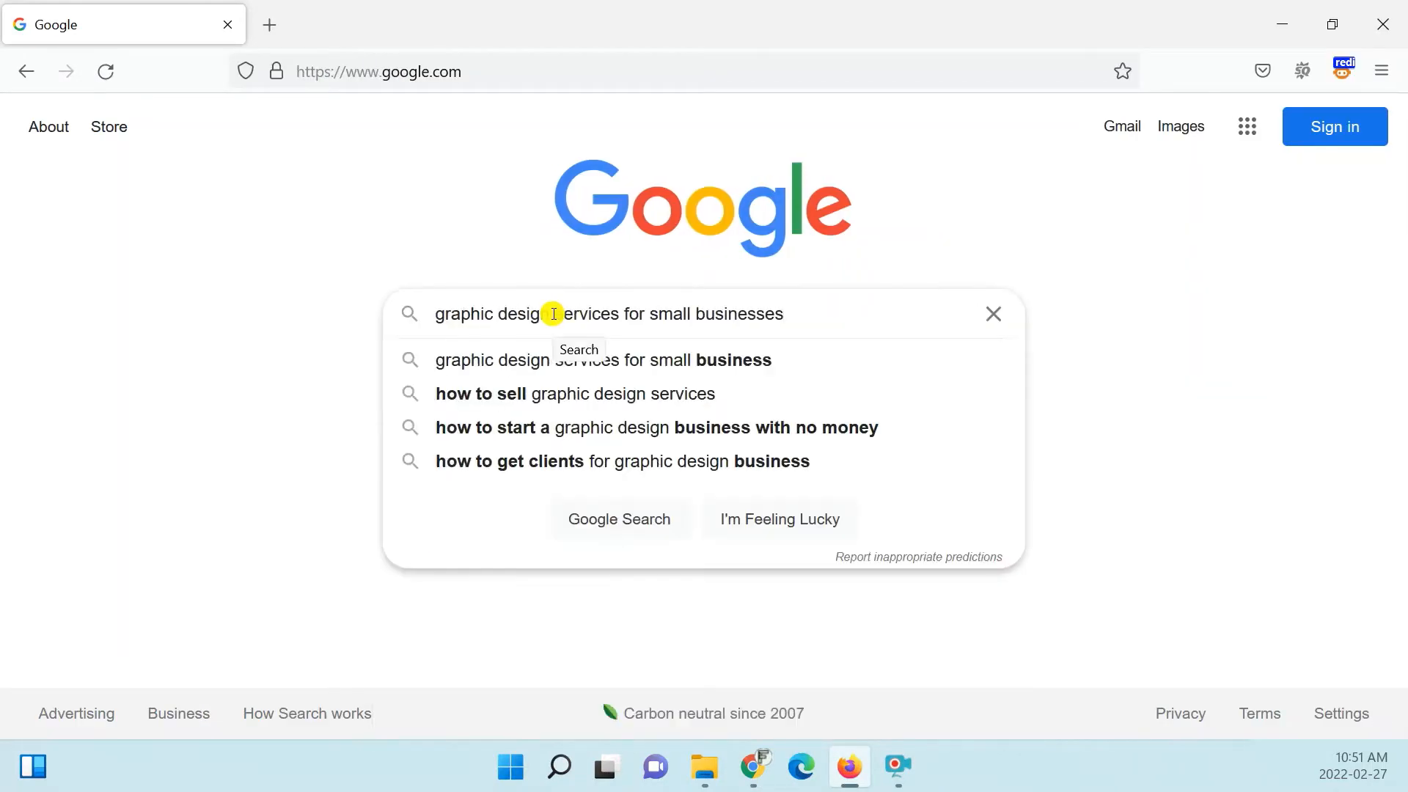
key(Return)
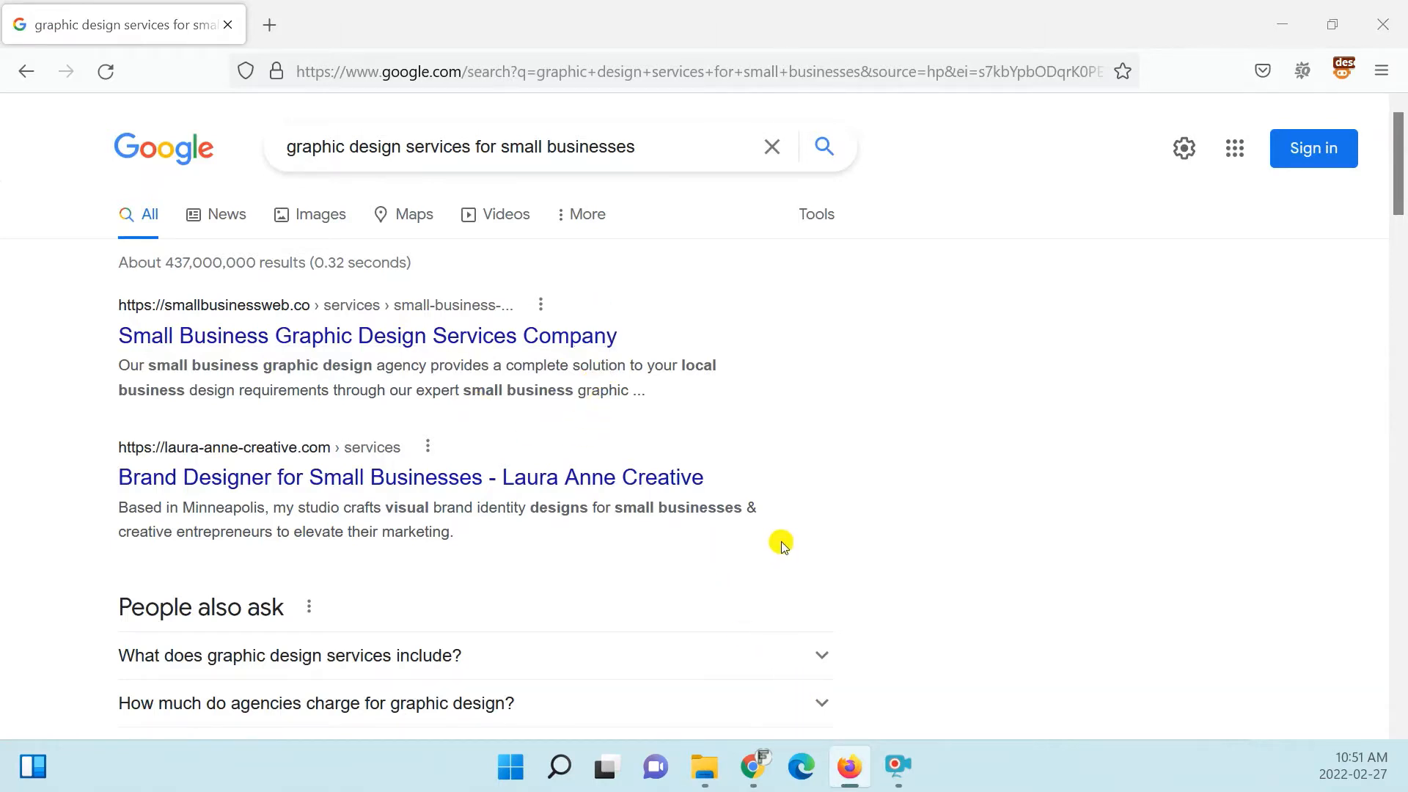
- Consult the spreadsheet's SERP Features list in Chrome, and examine the Firefox results for those features down to the BubbleUP and Fahl Designs ads
key(alt+Tab)
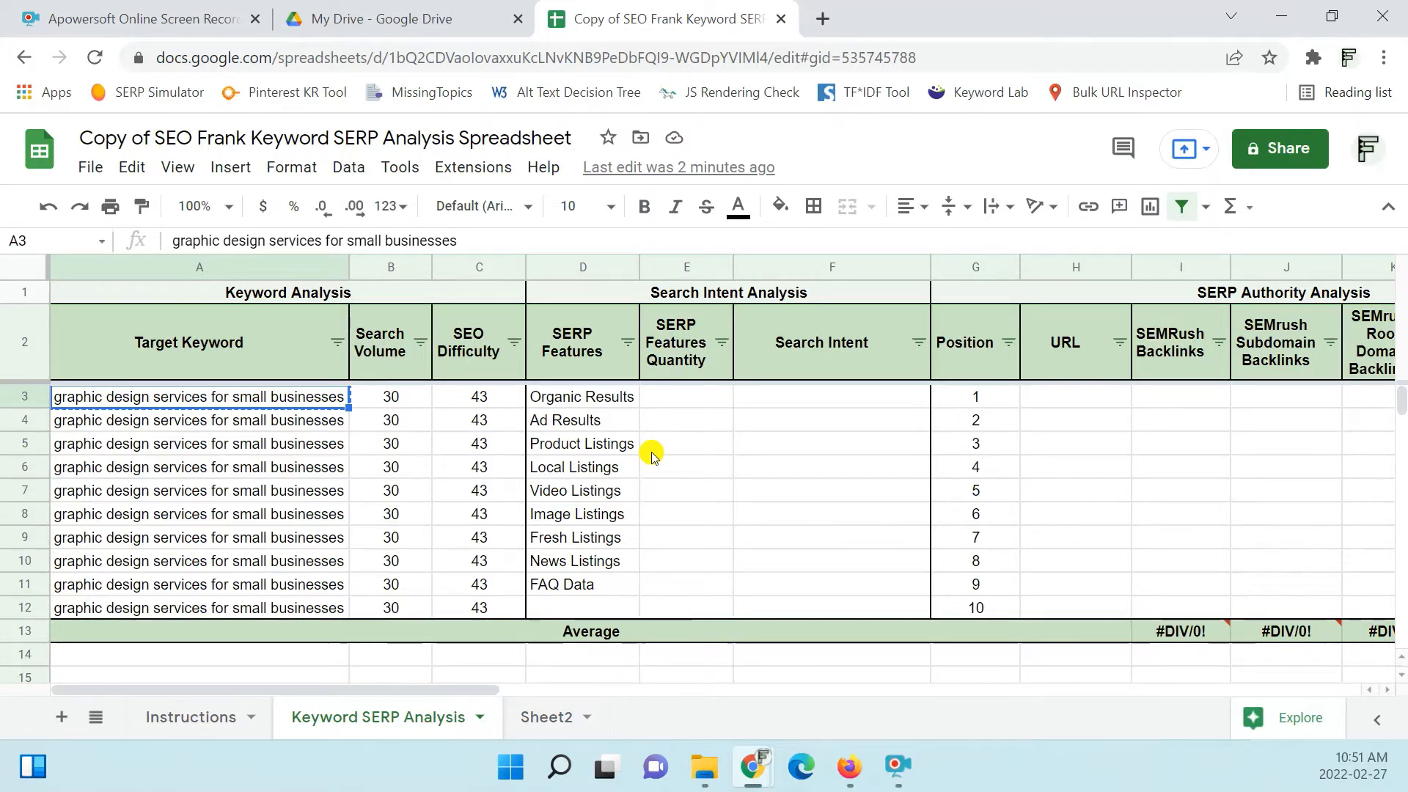
key(alt+Tab)
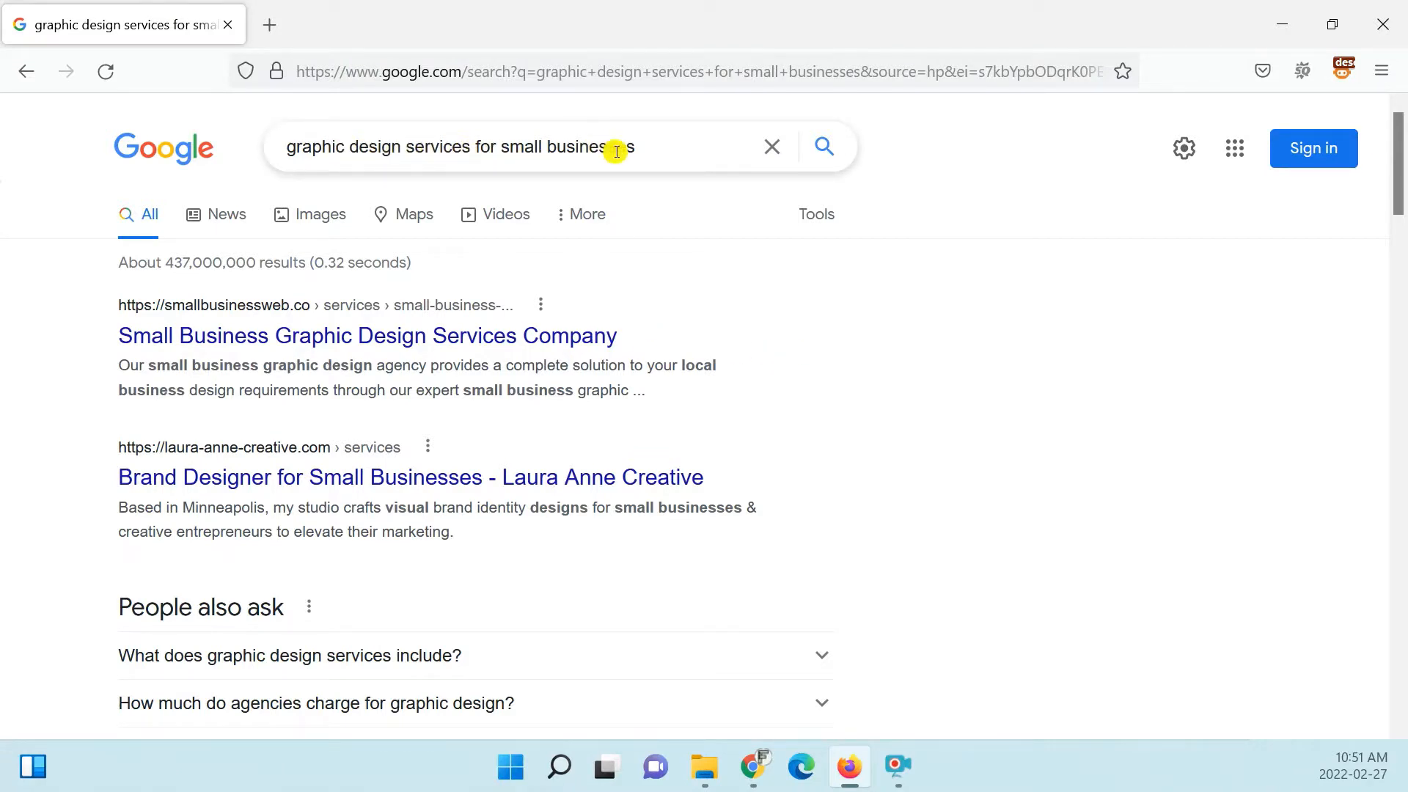
scroll(322, 380, down, 2)
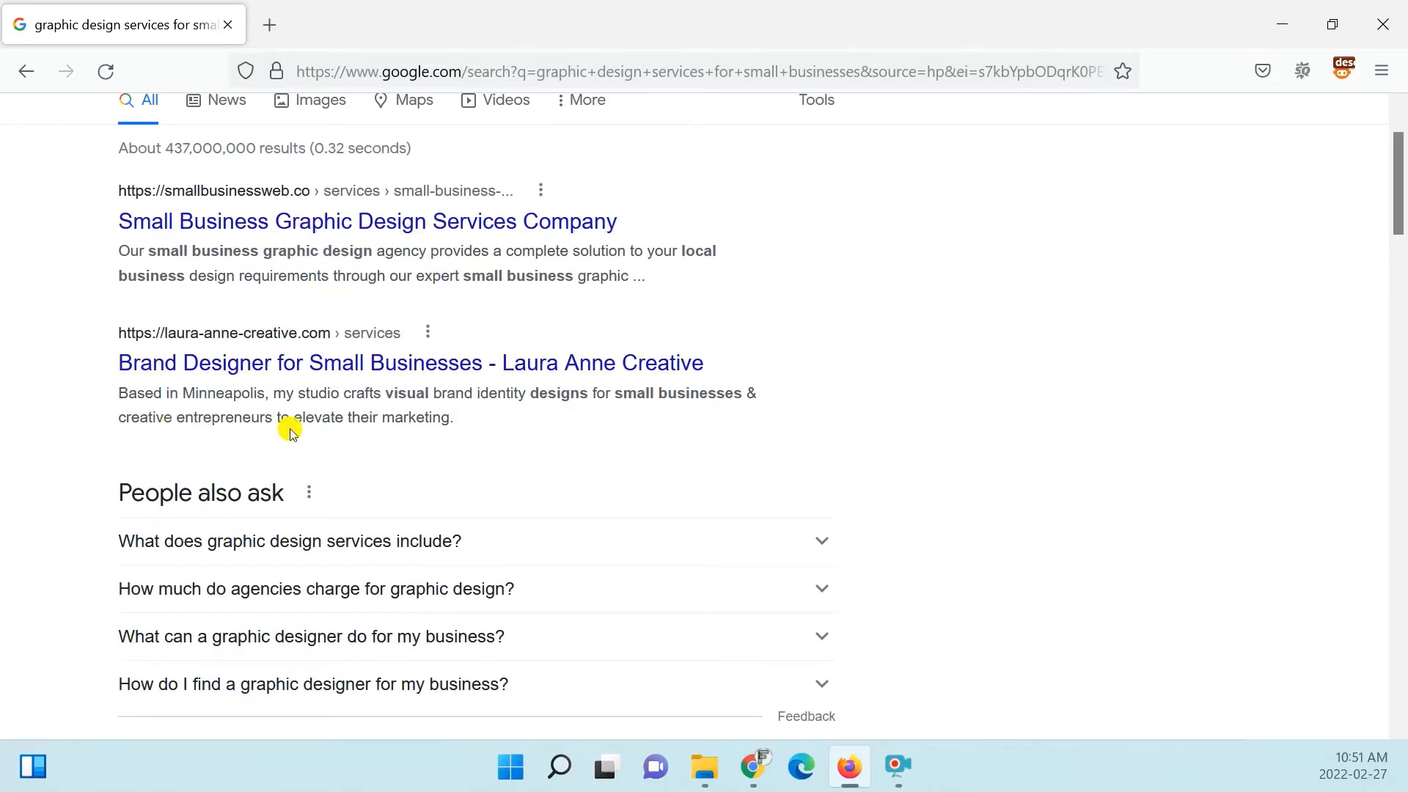
scroll(291, 432, down, 2)
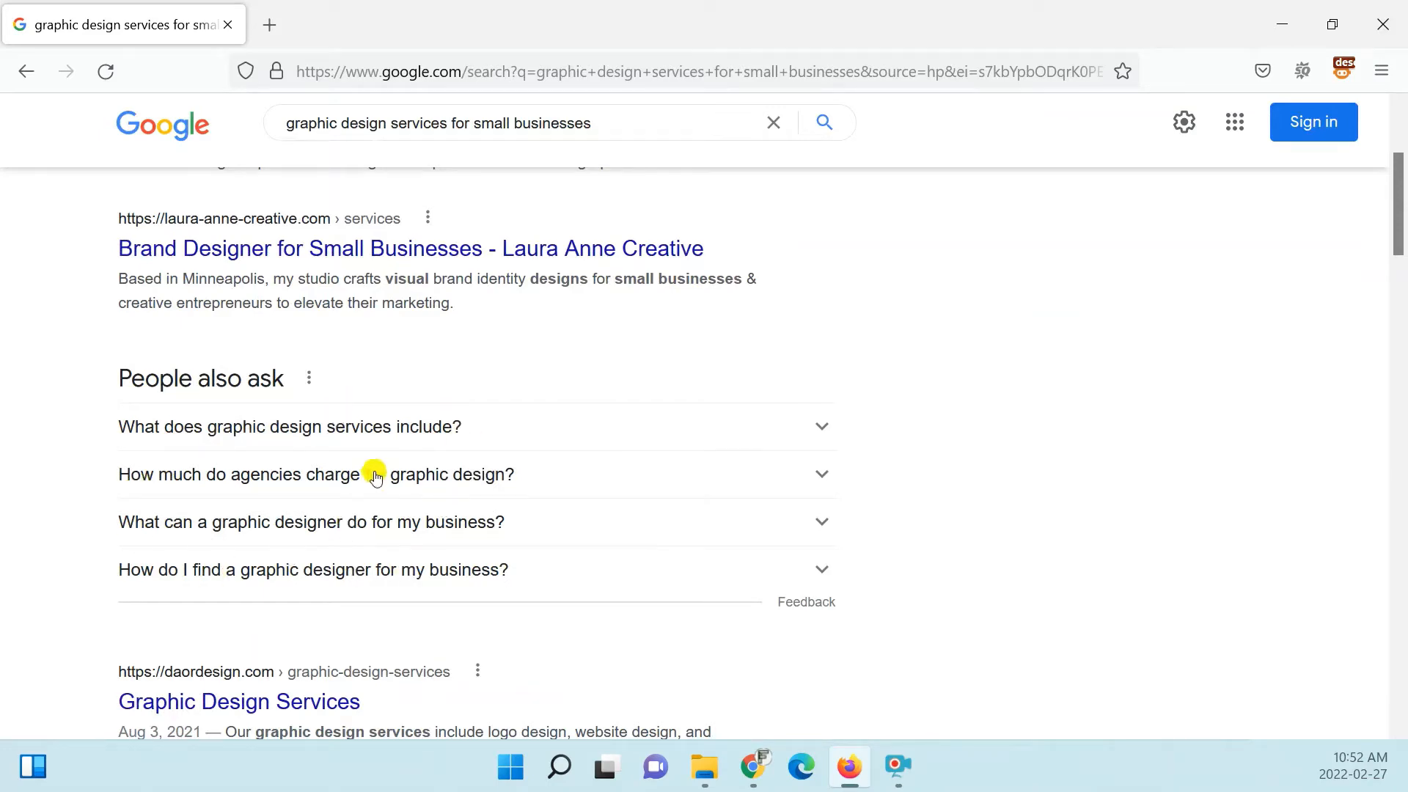
scroll(429, 506, down, 20)
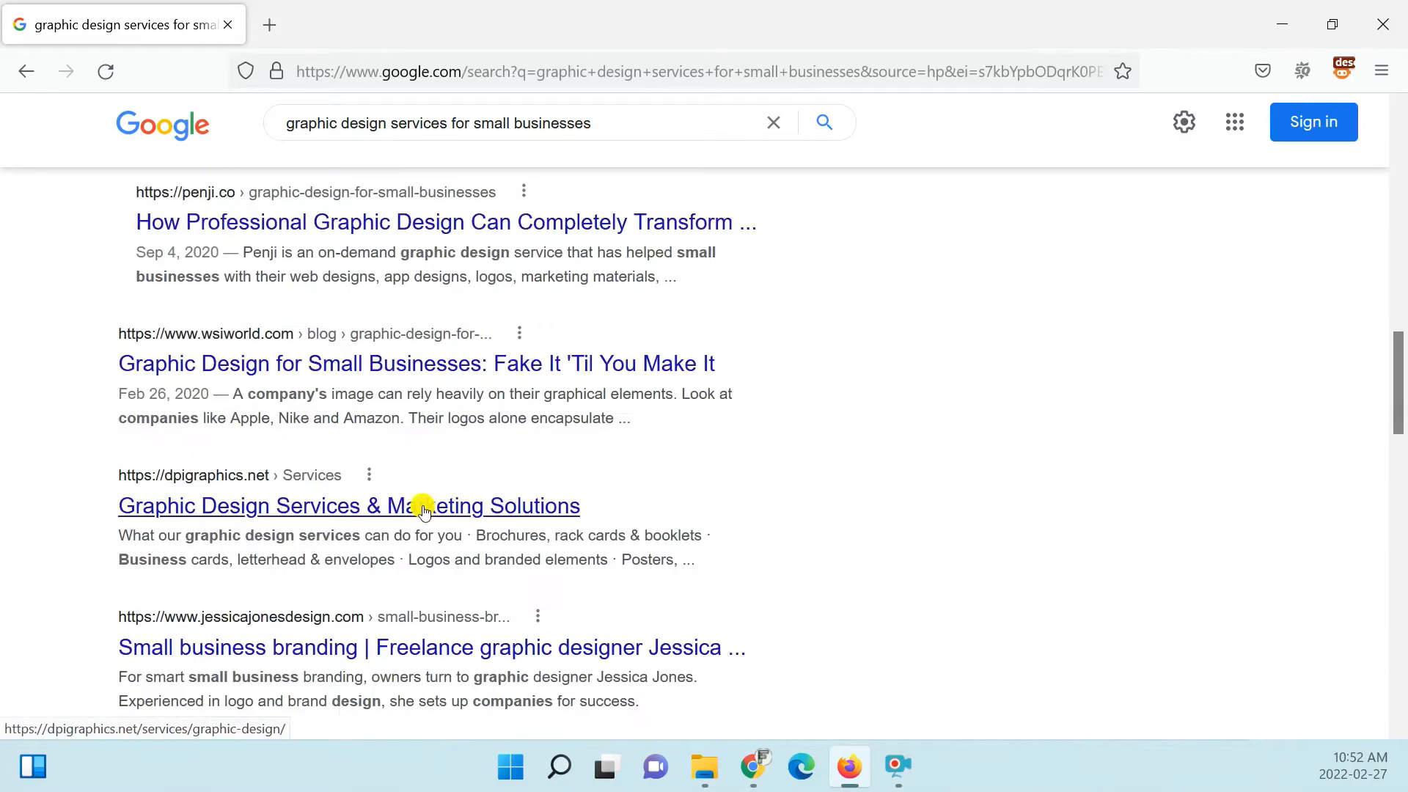
scroll(424, 510, down, 4)
scroll(424, 509, up, 20)
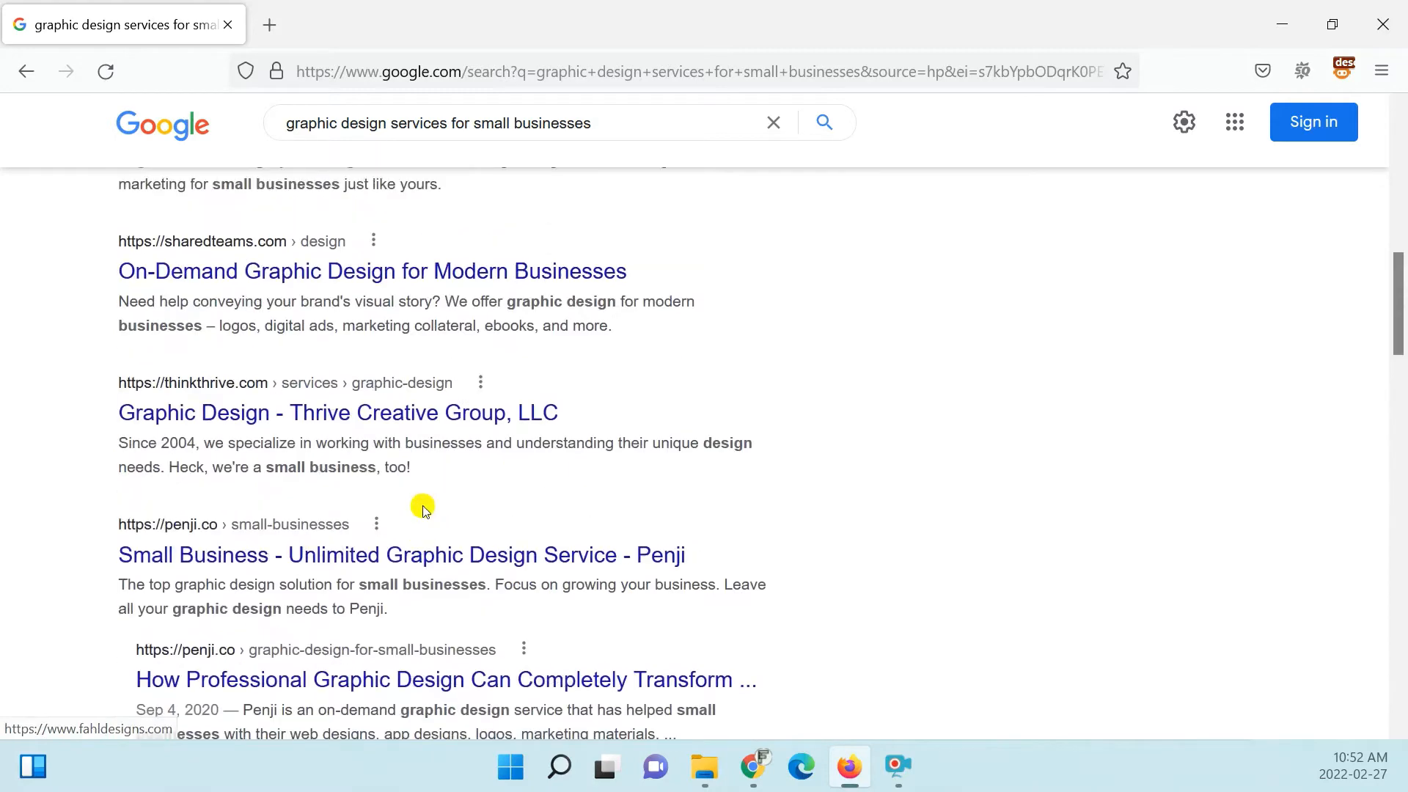
scroll(424, 509, down, 5)
scroll(183, 513, down, 4)
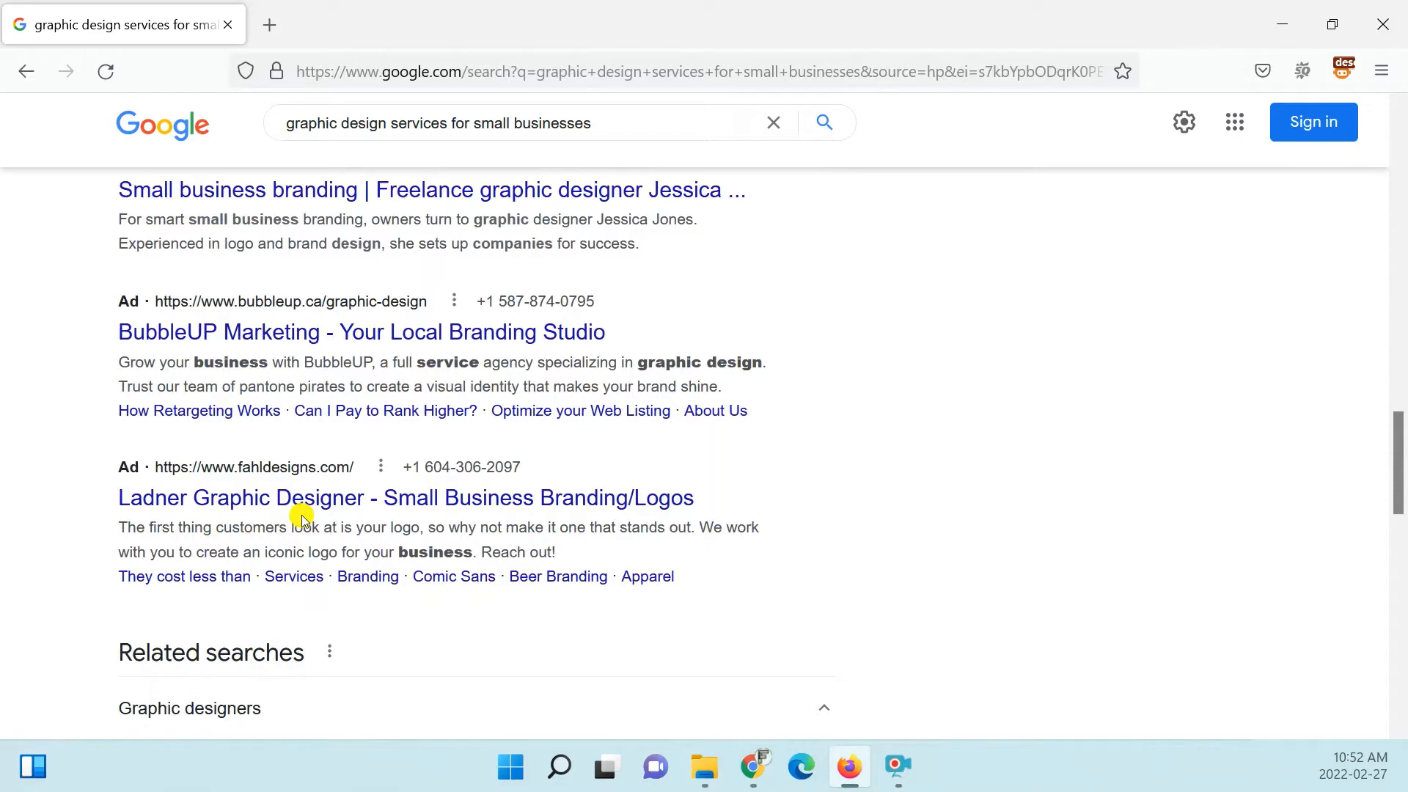
- Recheck the graphic design results page for organic listings, the People also ask box, ads and Related searches
scroll(302, 516, up, 15)
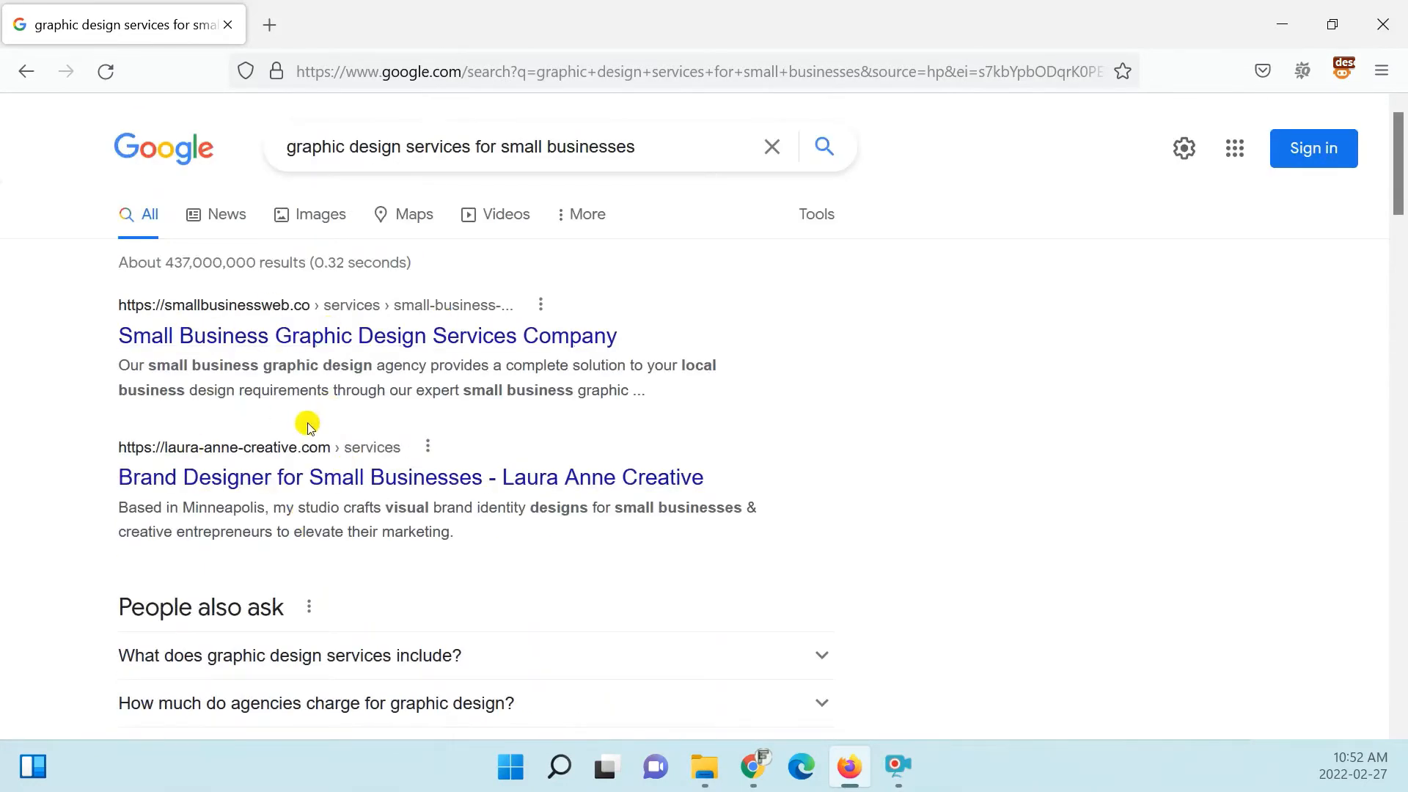
scroll(311, 424, down, 1)
scroll(345, 245, down, 4)
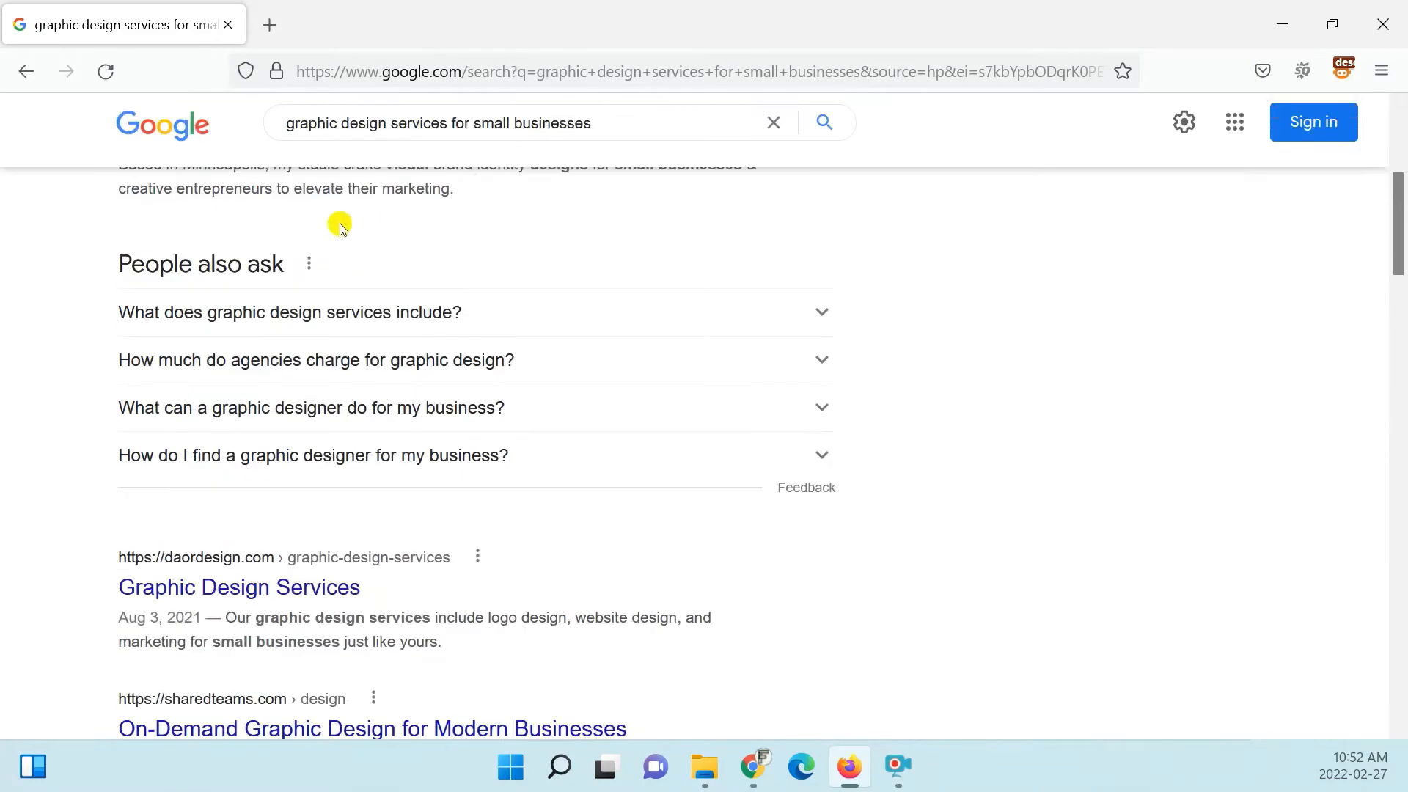
scroll(265, 340, down, 5)
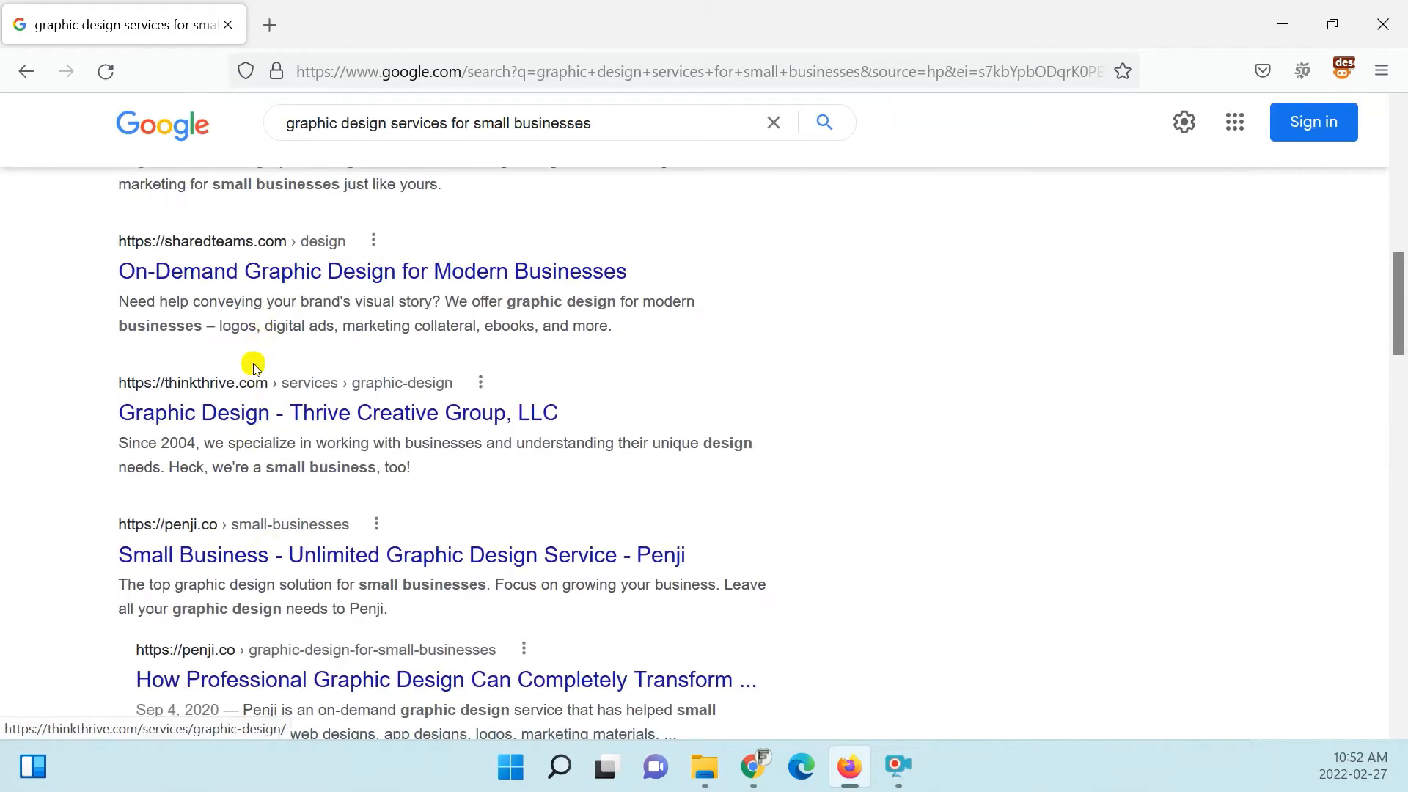
scroll(345, 494, up, 8)
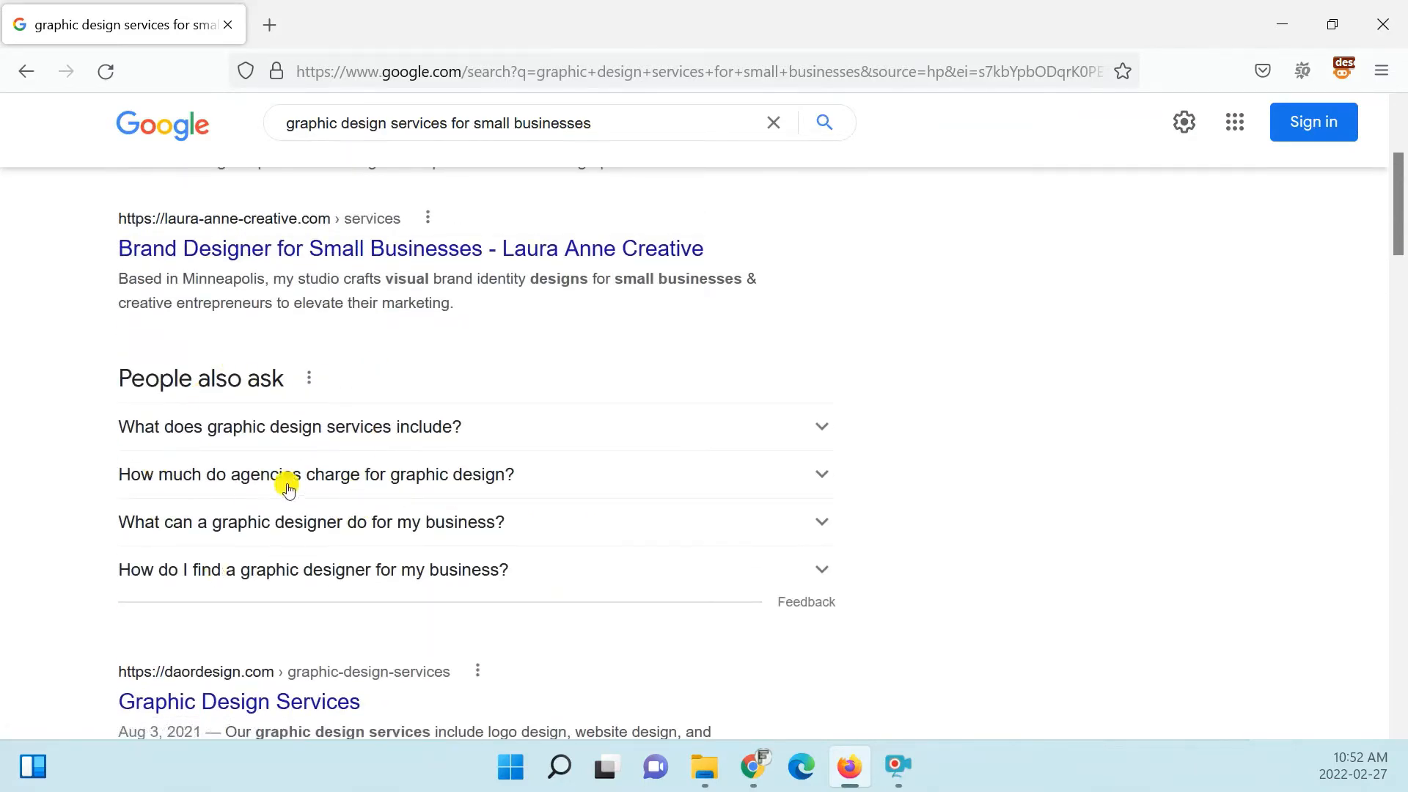
scroll(288, 490, down, 15)
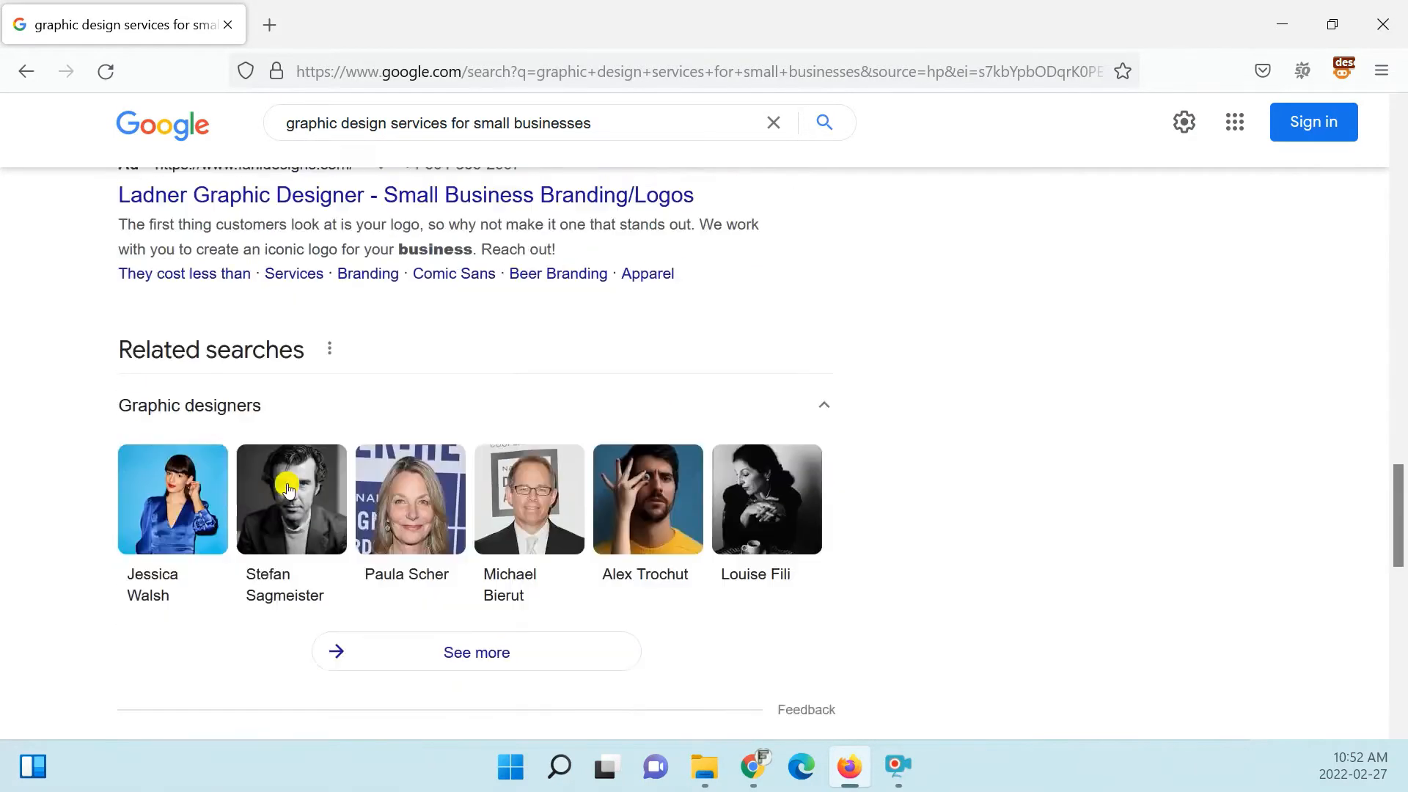
scroll(294, 477, down, 4)
scroll(305, 458, up, 8)
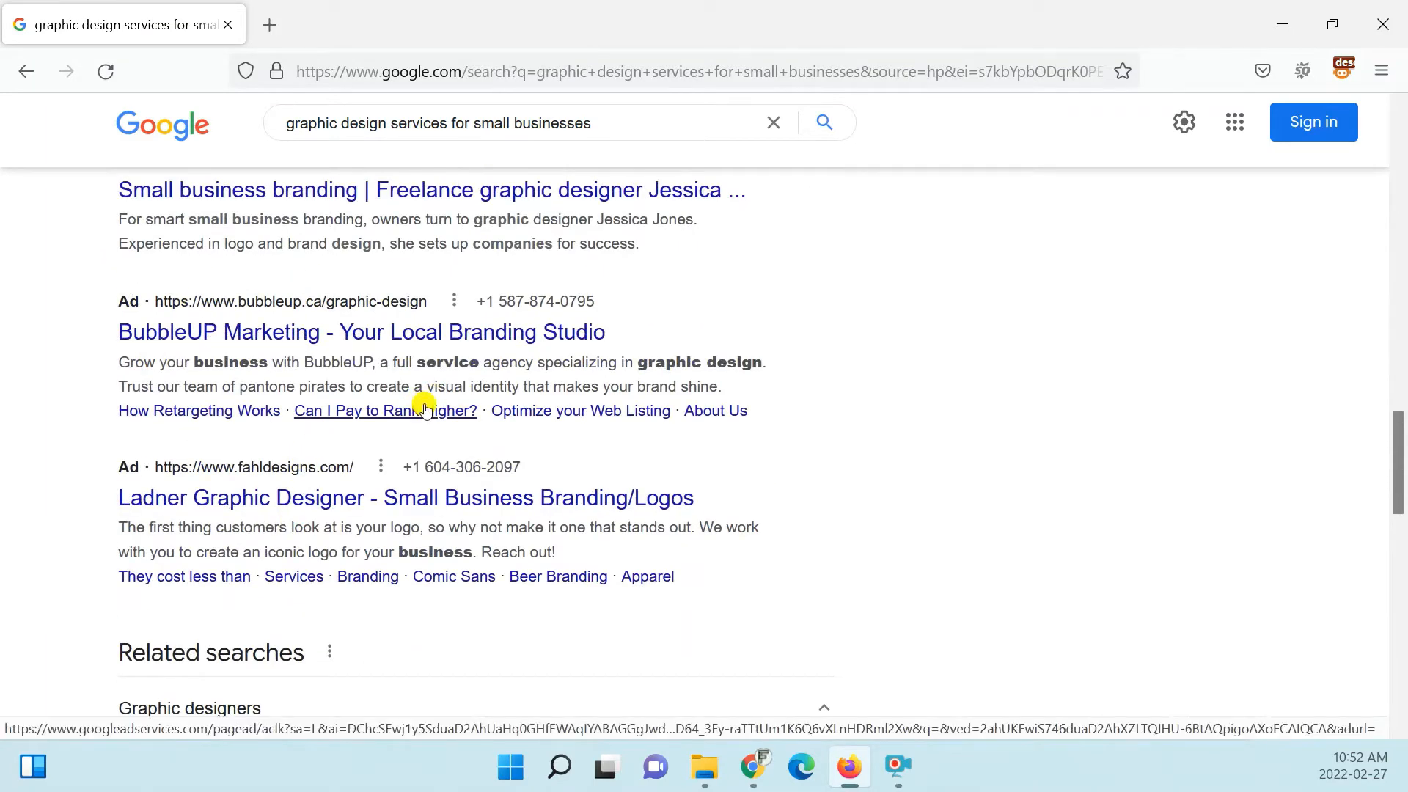
scroll(422, 381, up, 15)
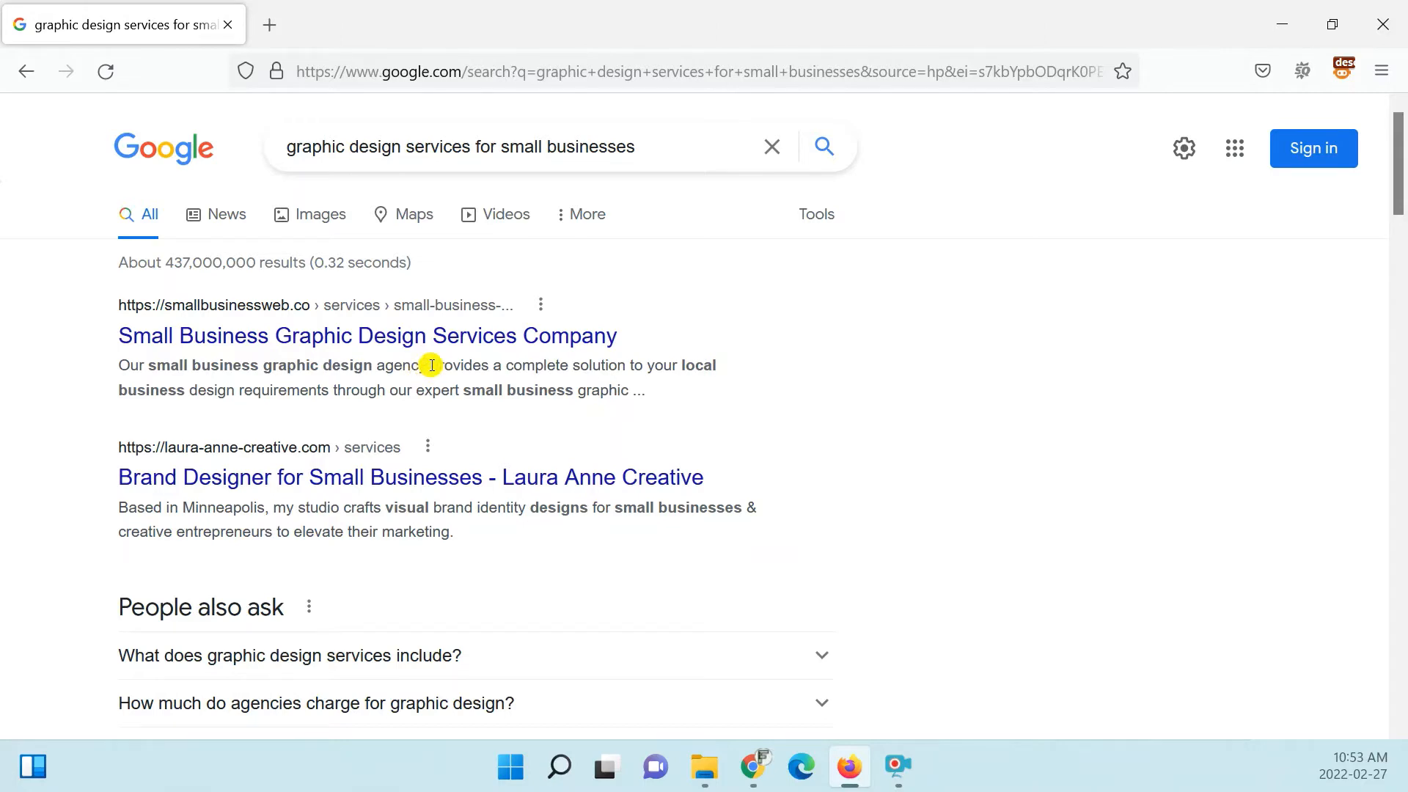
- Consult SEO Minion's feature counts in Firefox, and enter quantities 9 for Organic Results and 2 for Ad Results in Chrome's spreadsheet
key(alt+Tab)
click(663, 397)
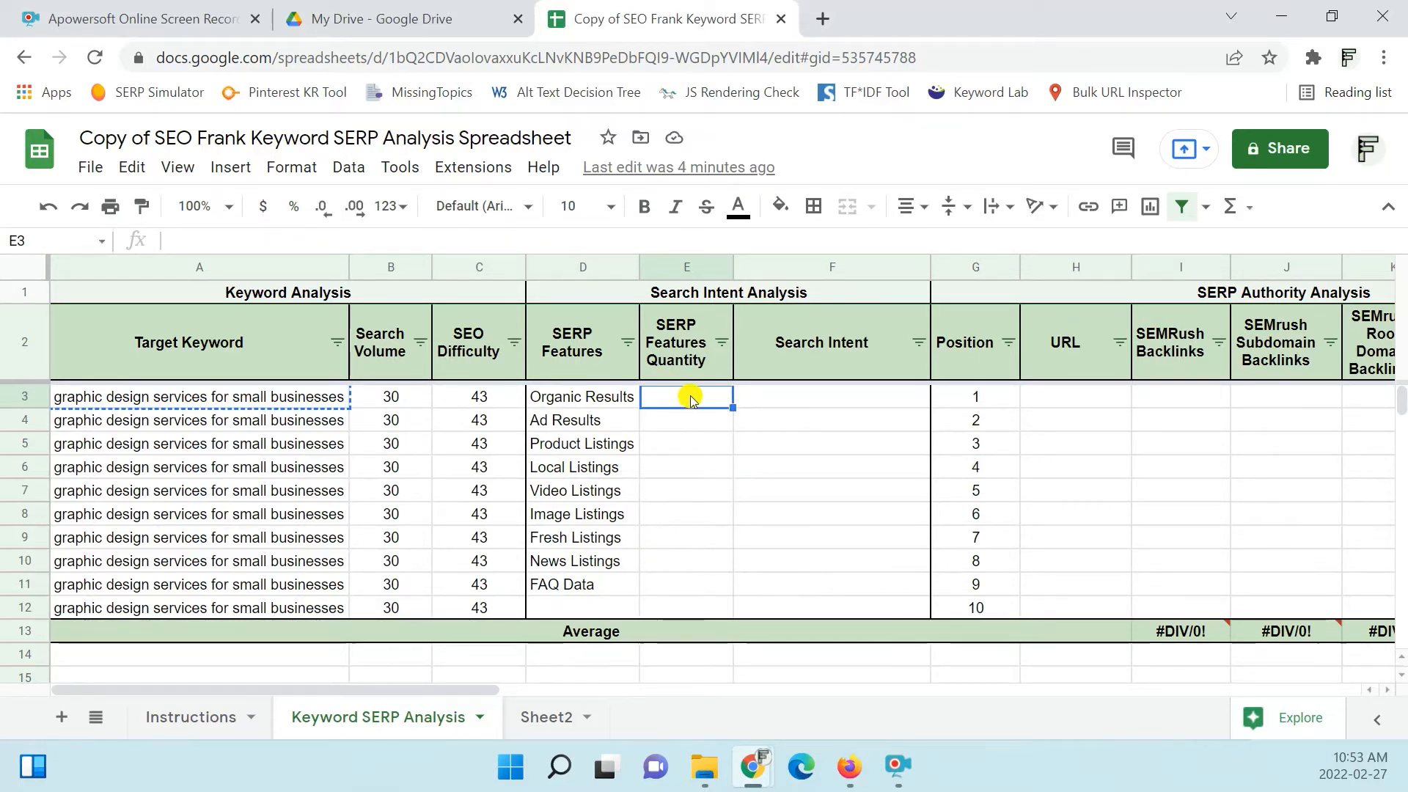
key(alt+Tab)
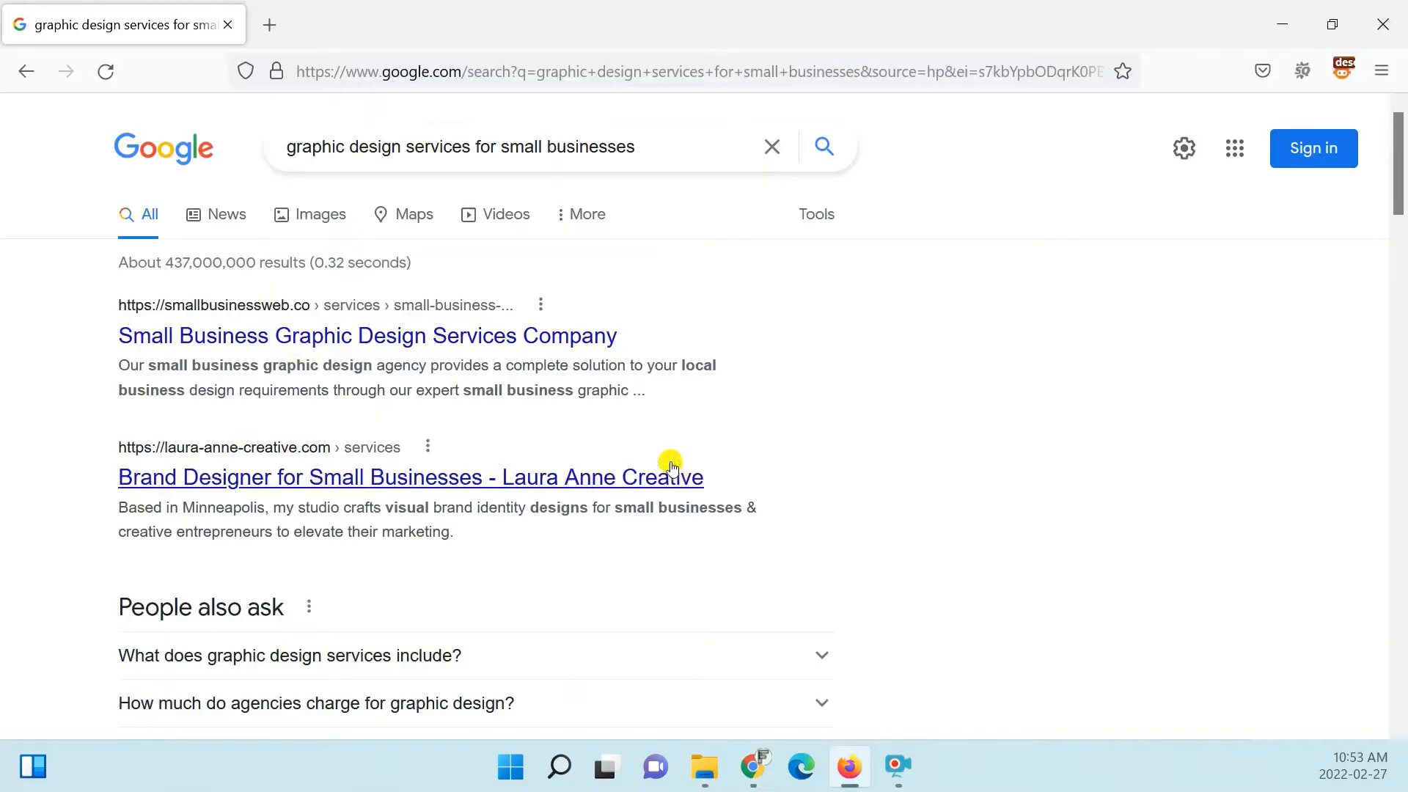
scroll(708, 434, down, 10)
scroll(1209, 200, up, 10)
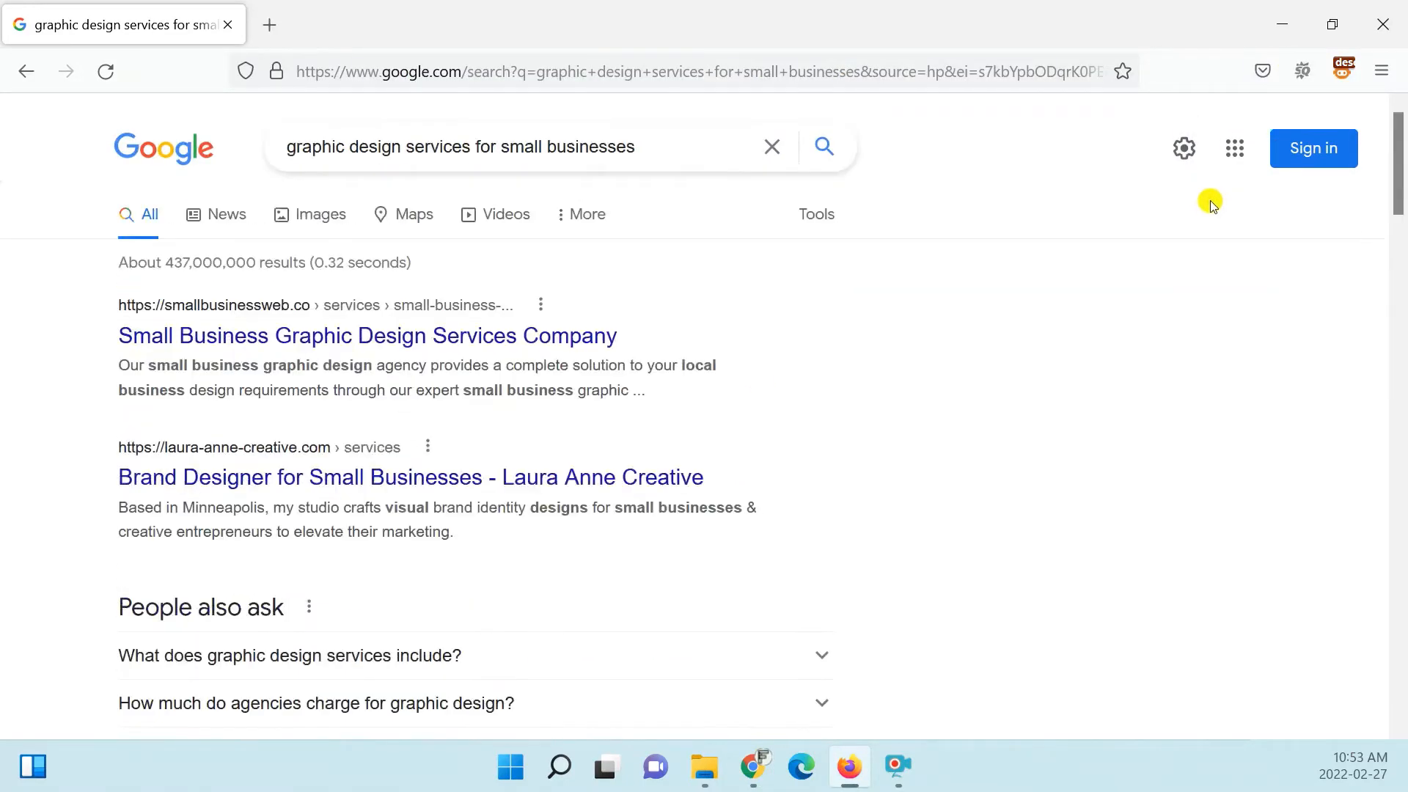
scroll(1203, 421, down, 15)
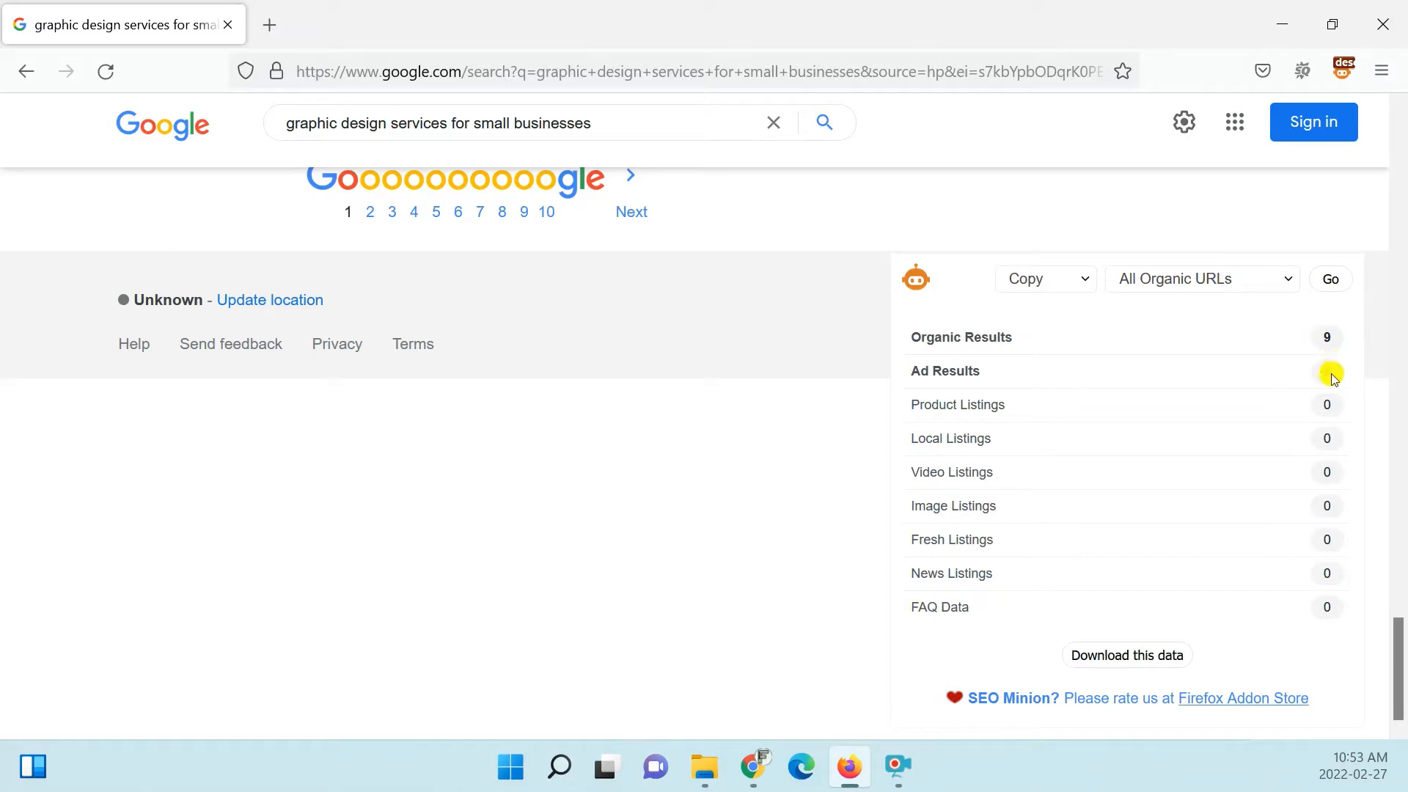
key(alt+Tab)
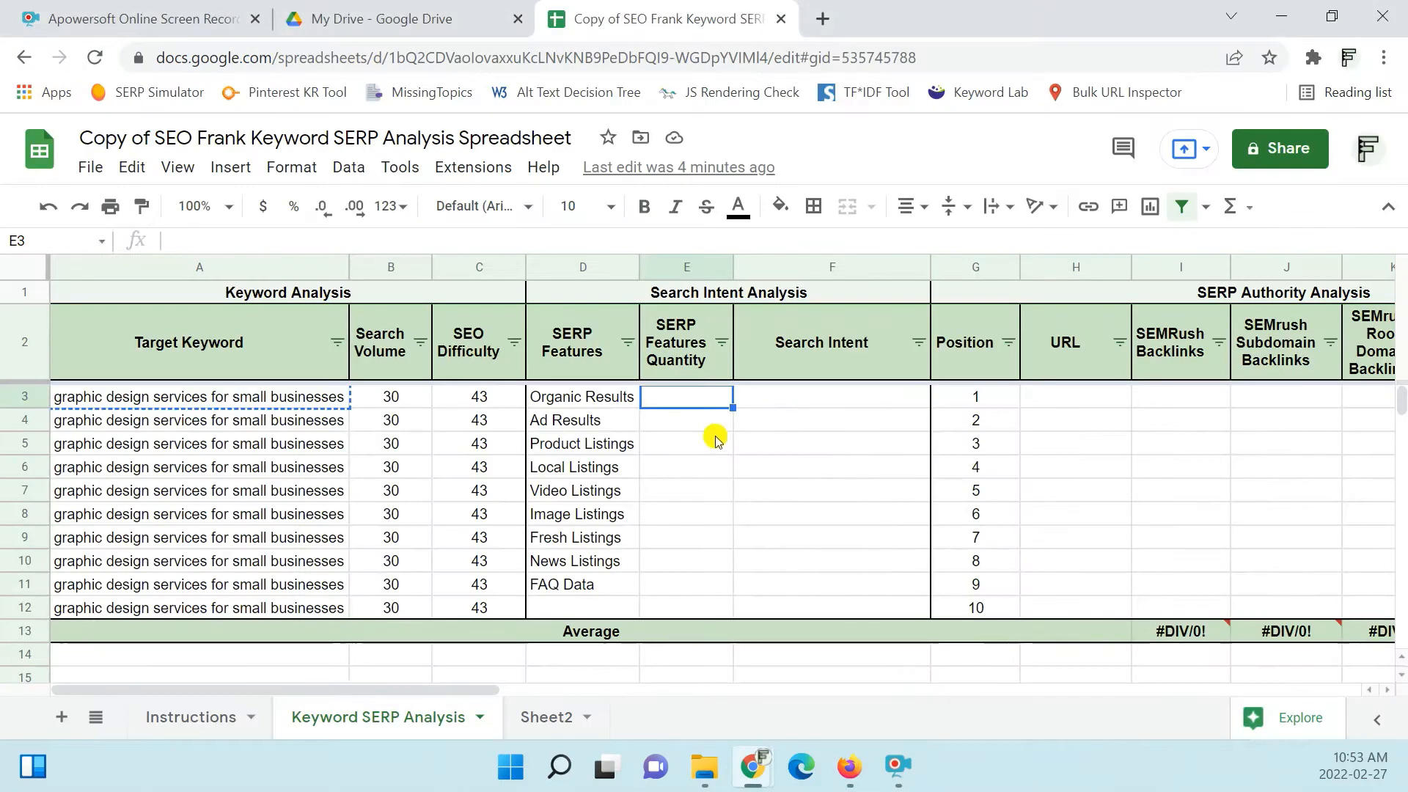
text(9)
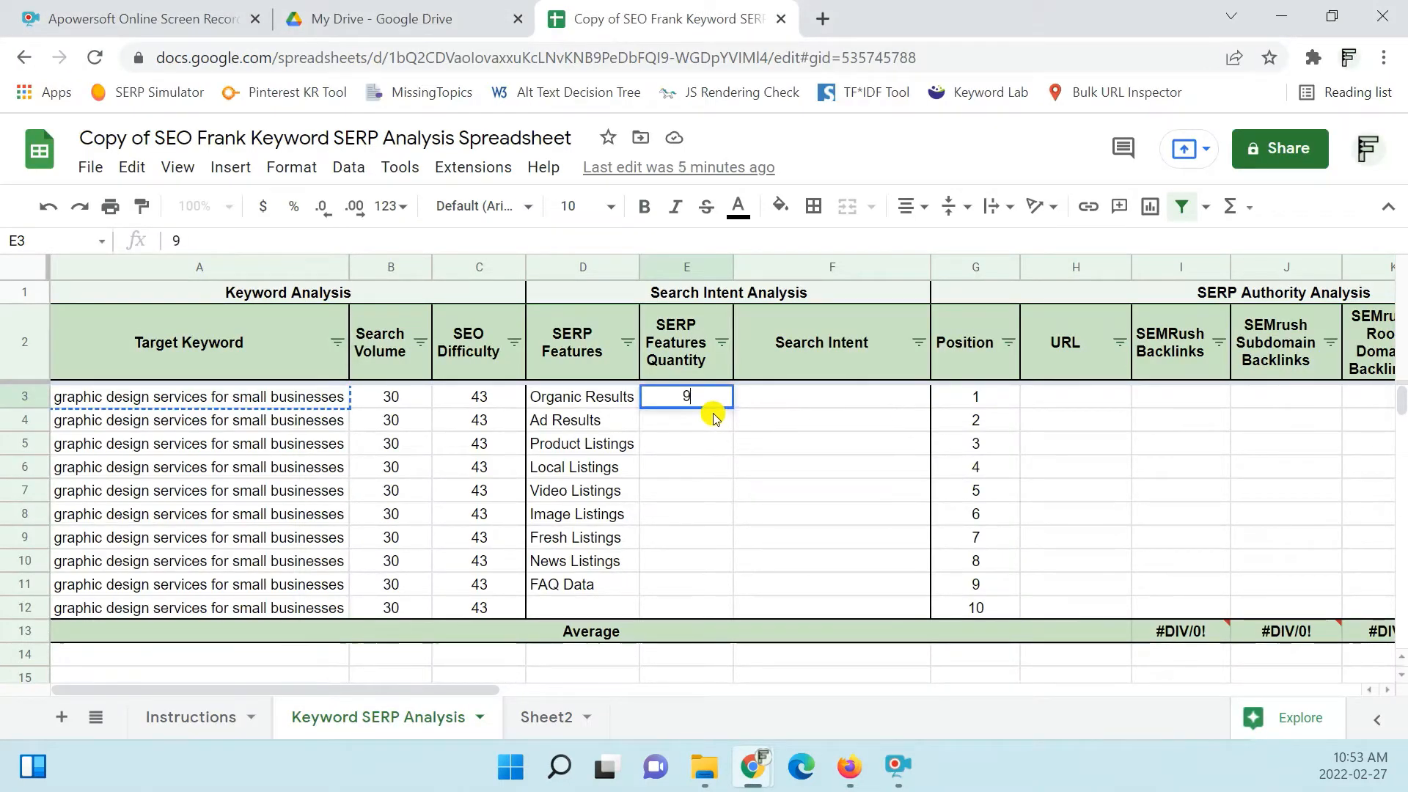
key(Return)
text(2)
key(Return)
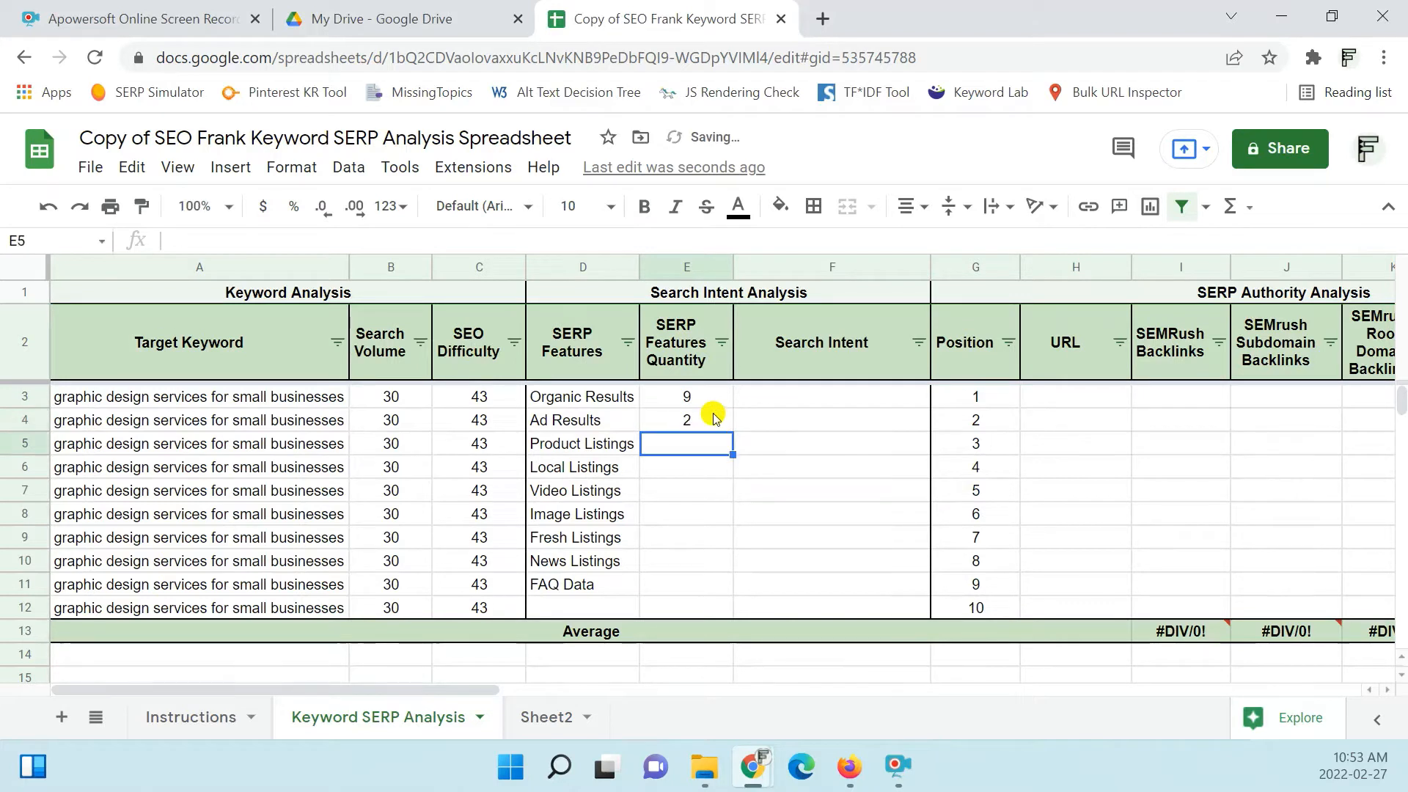
- Enter a quantity of 0 for each SERP feature from Product Listings down to News Listings
text(0)
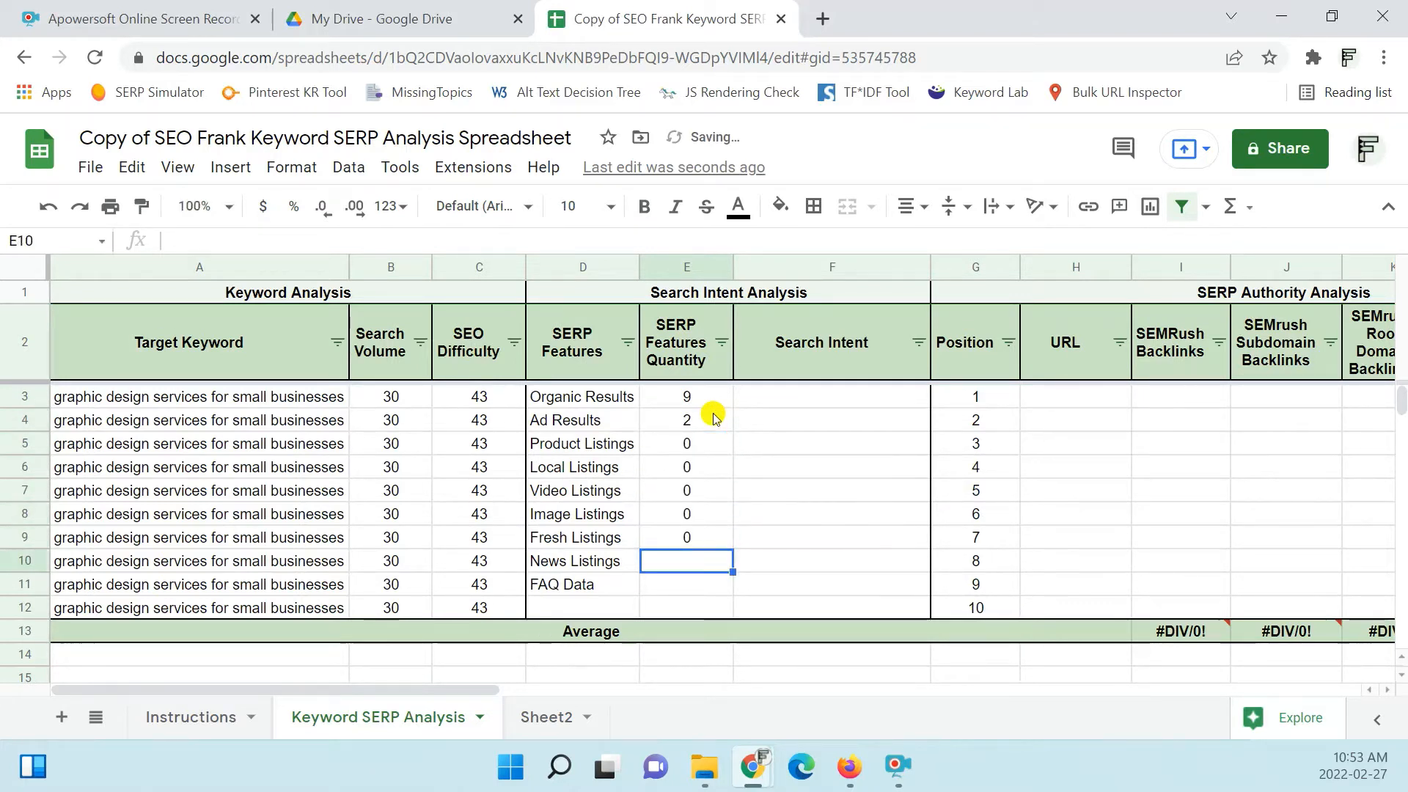
text( 0 0 0 0 0)
key(Return)
- Add a PAA feature below FAQ Data with quantity 1, and set the FAQ Data quantity to 0
key(Down)
key(Left)
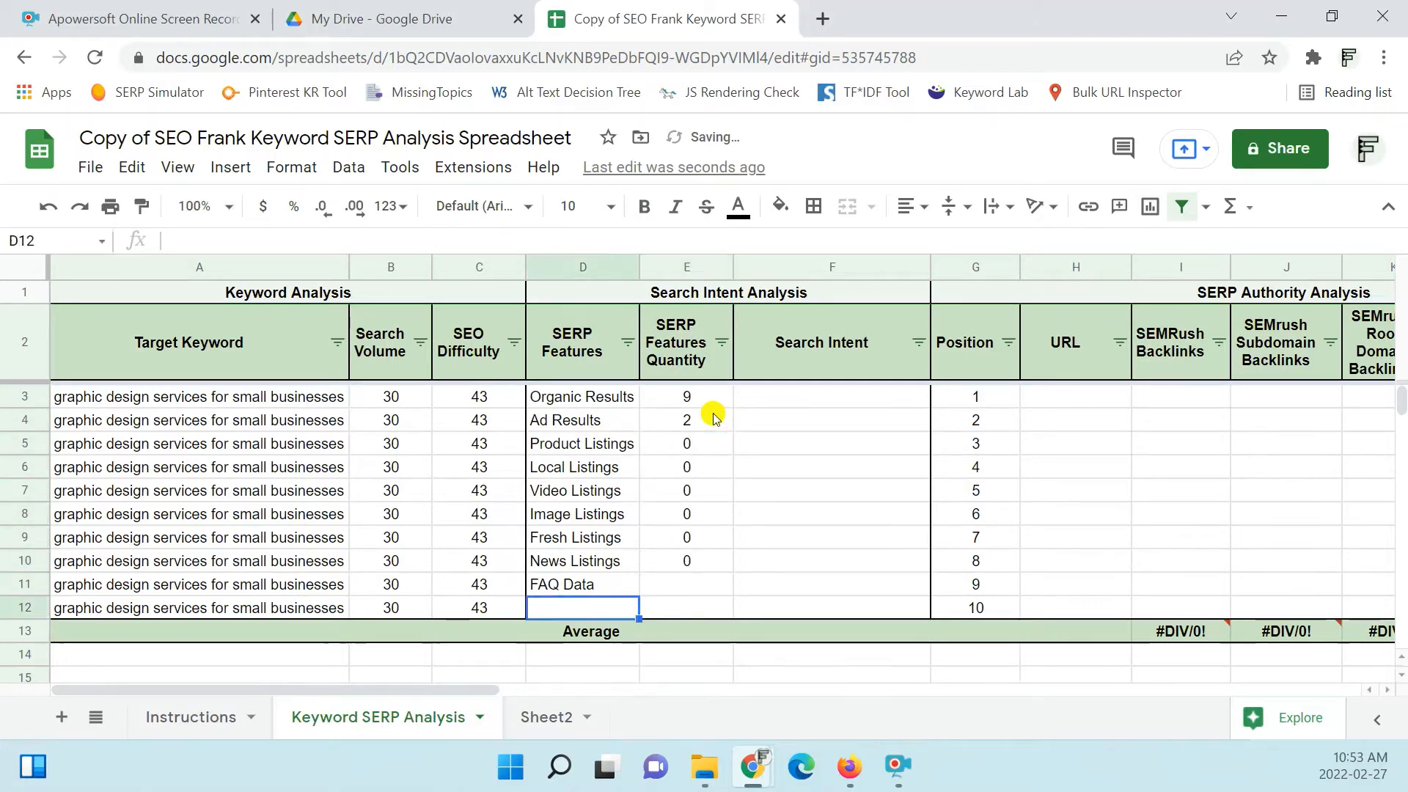
text(PAA)
key(Return)
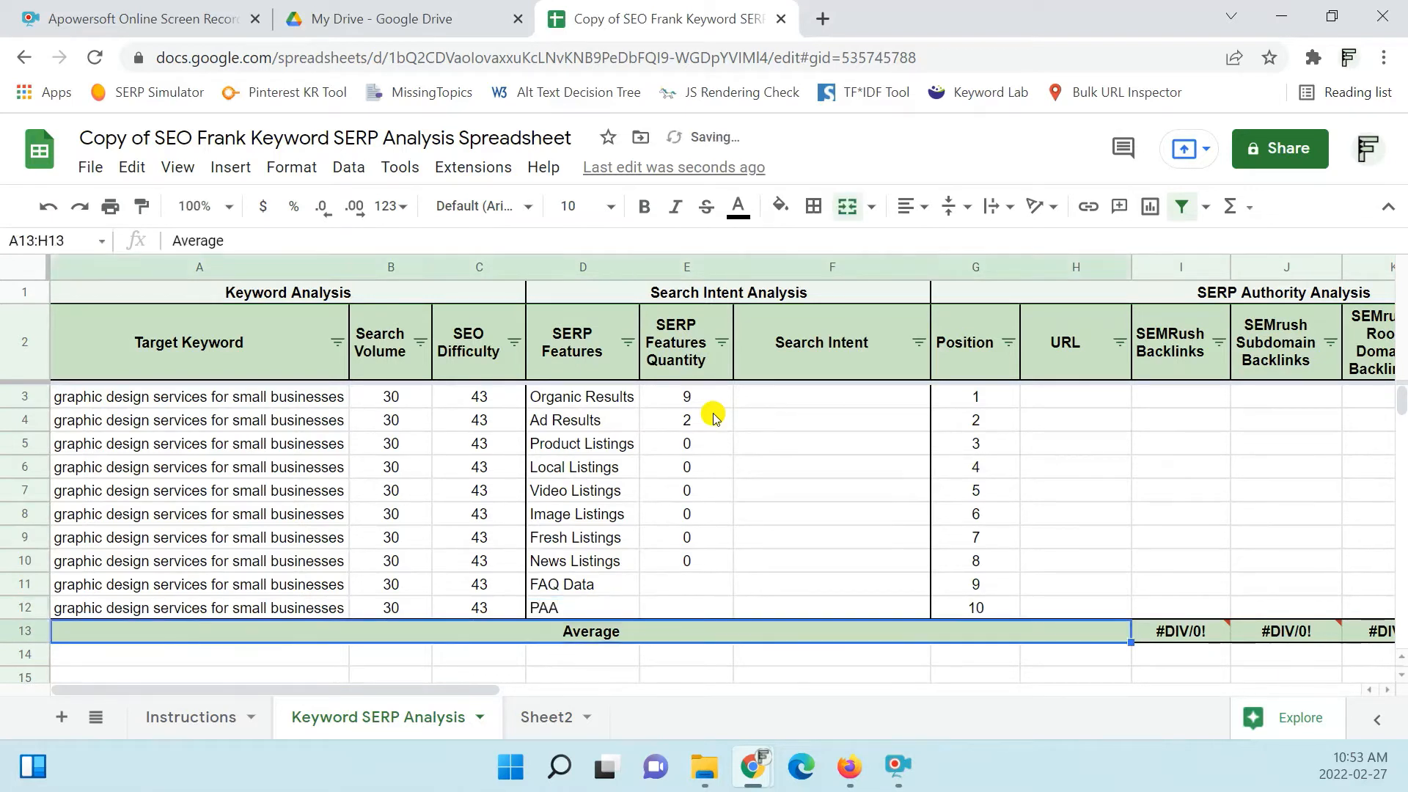
key(Up)
key(Right)
text(1)
key(Up)
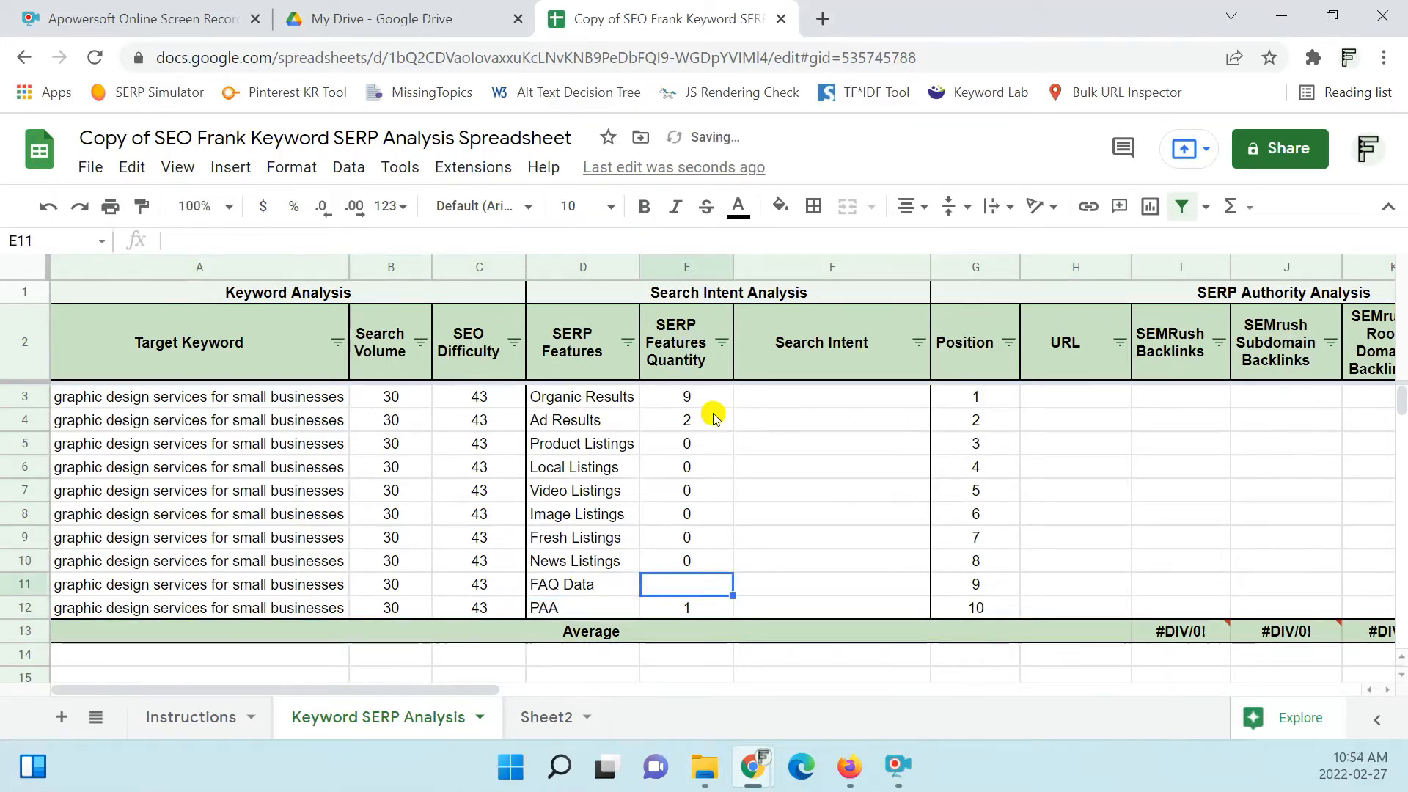
text(0)
key(Return)
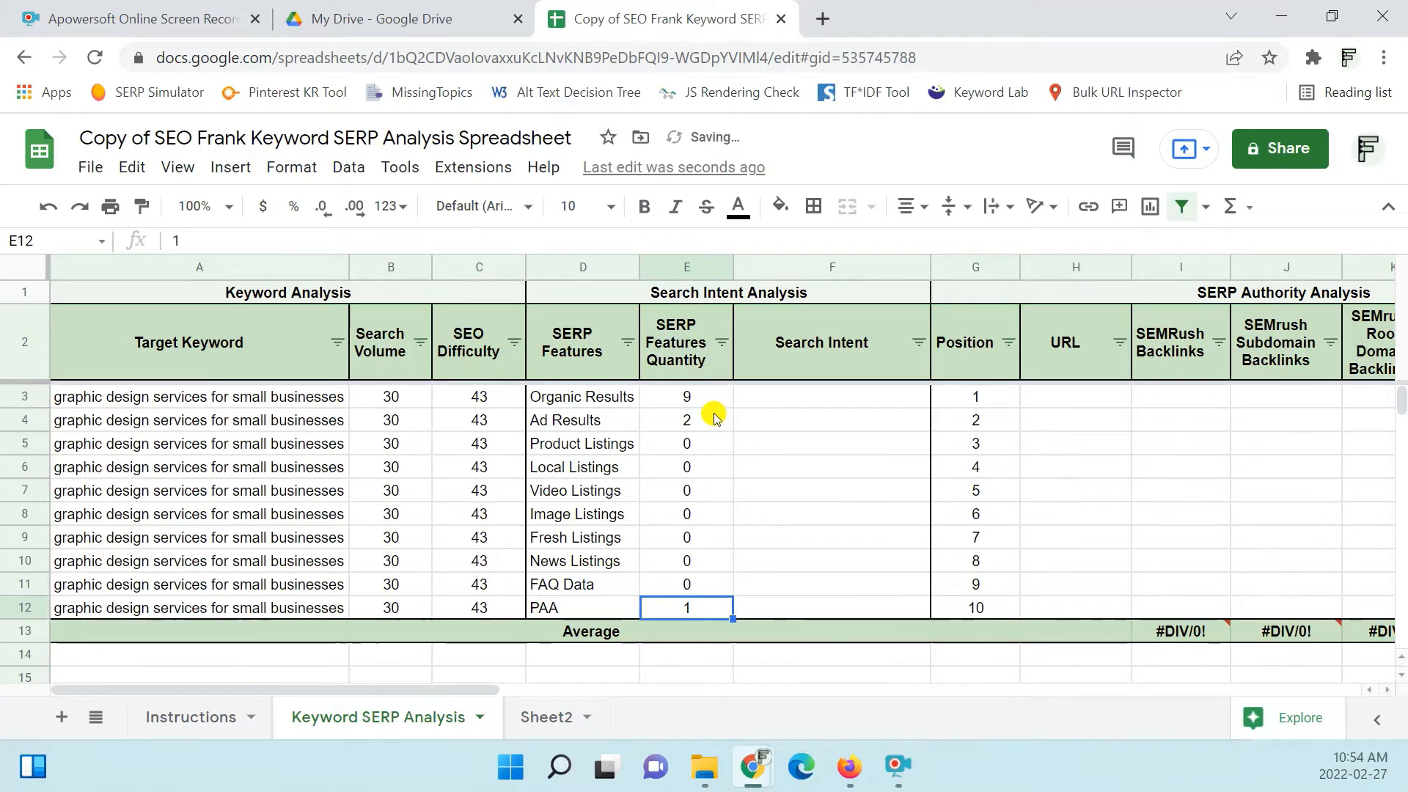
- Review the first Google result in Firefox, and enter "Navigational as a lead" as the Search Intent in row 3 of Chrome's spreadsheet
click(794, 511)
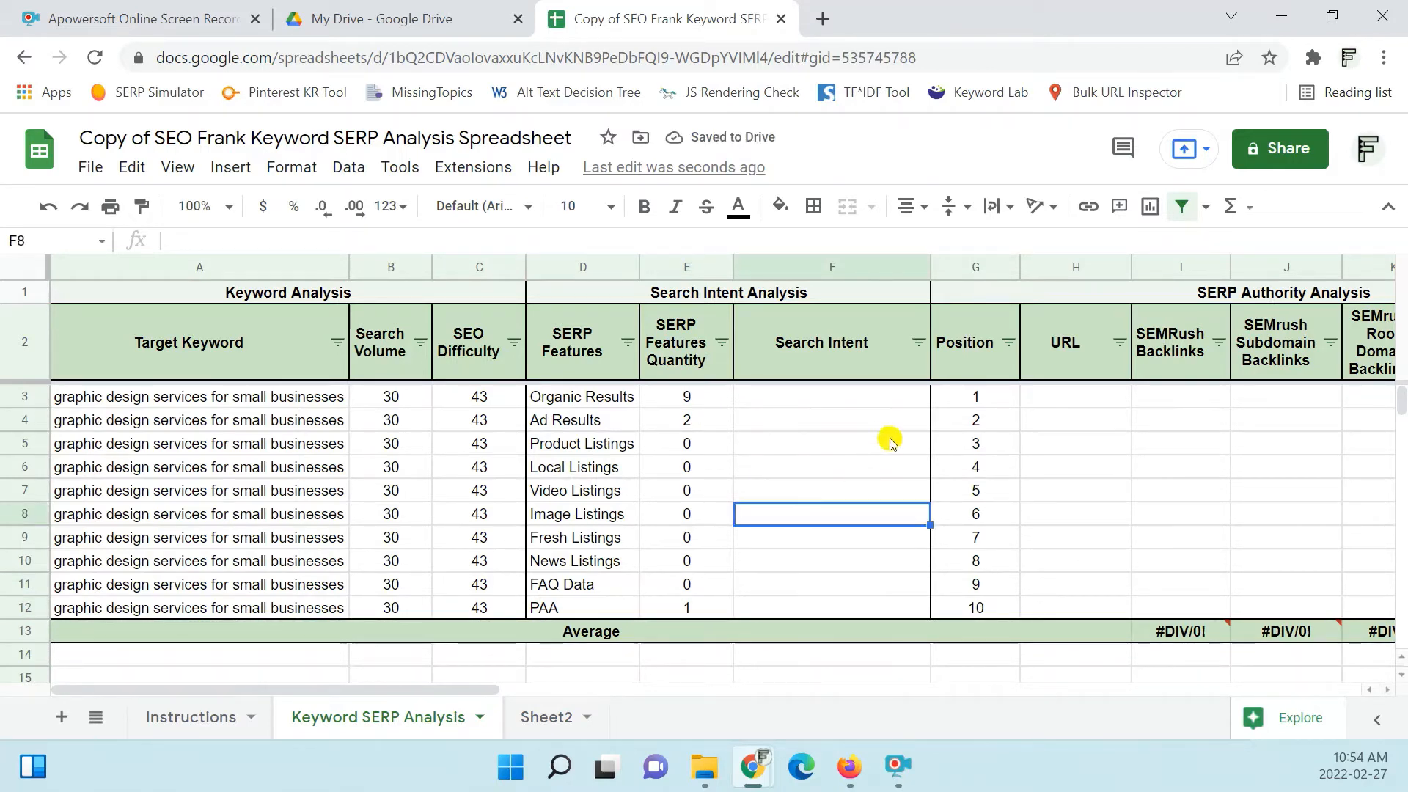
key(alt+Tab)
scroll(716, 438, up, 15)
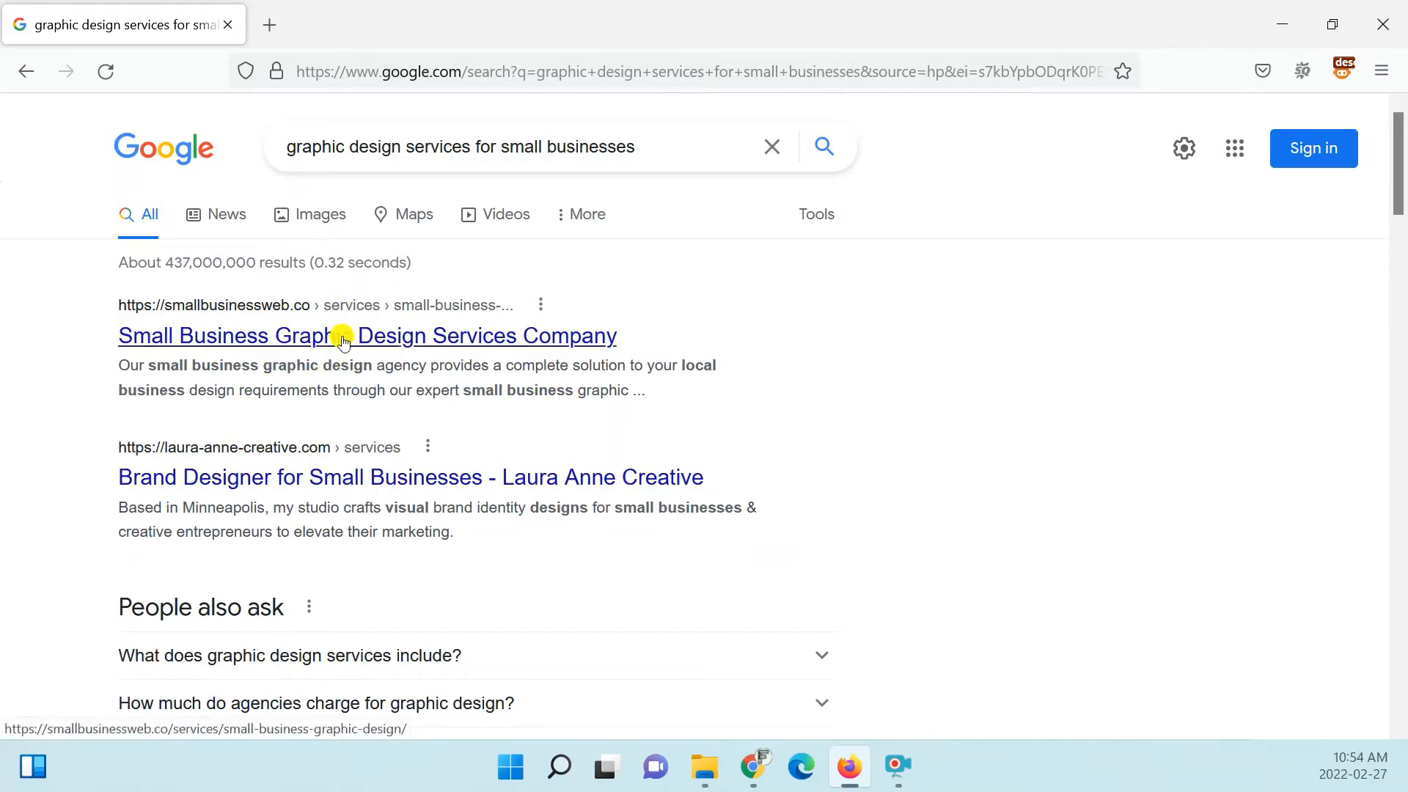
key(alt+Tab)
click(794, 389)
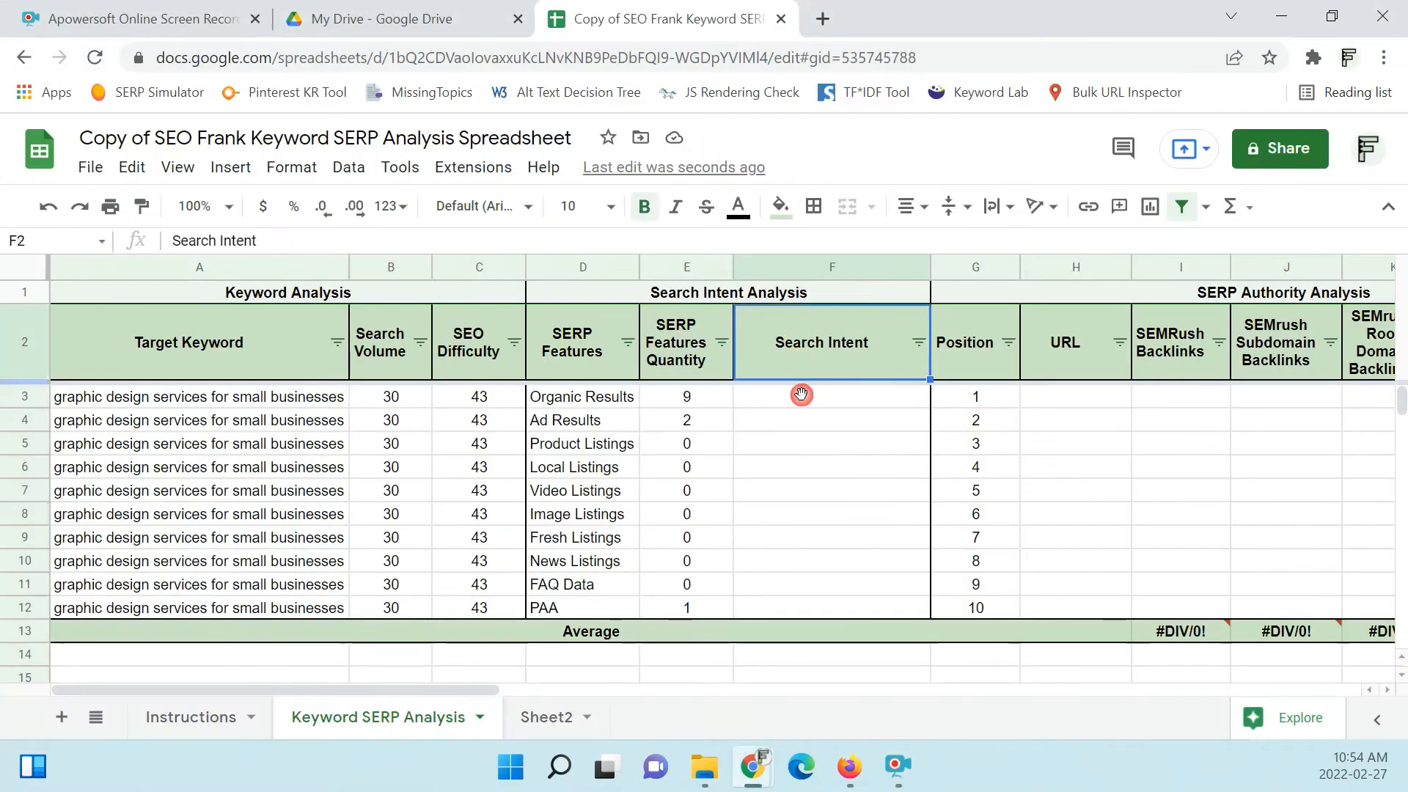
click(868, 398)
text(Navigational -)
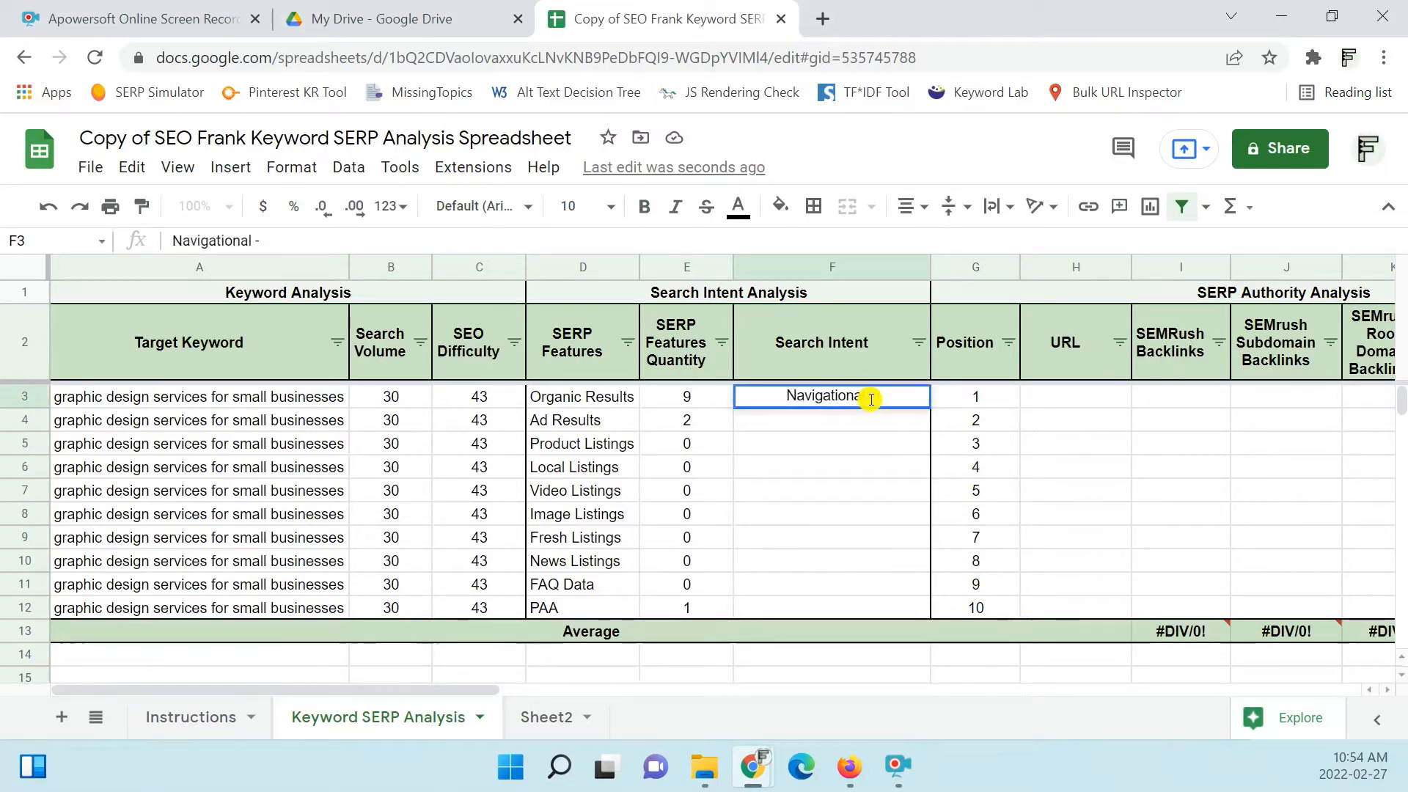
text(lea)
key(BackSpace)
key(BackSpace)
key(BackSpace)
key(BackSpace)
key(BackSpace)
key(BackSpace)
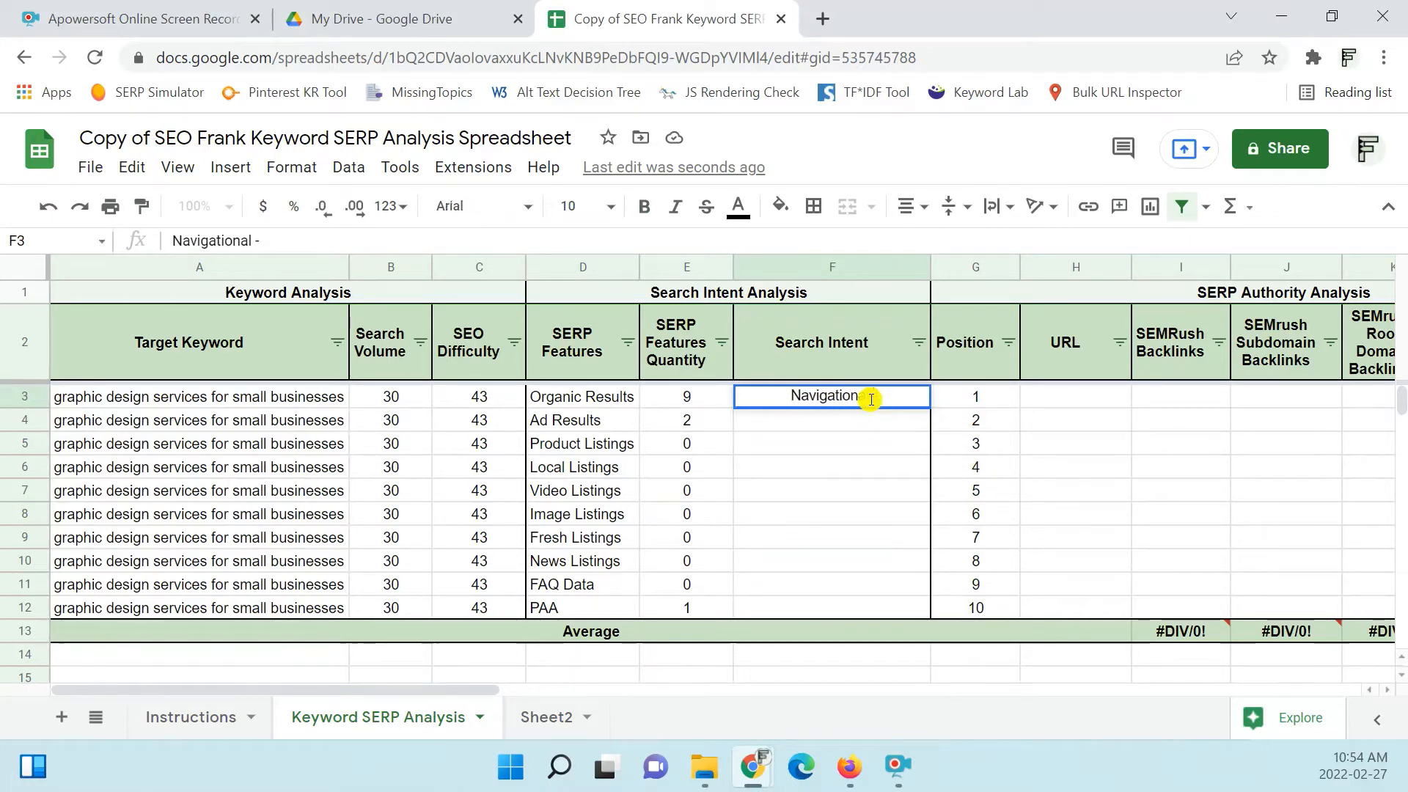
text(as a lead)
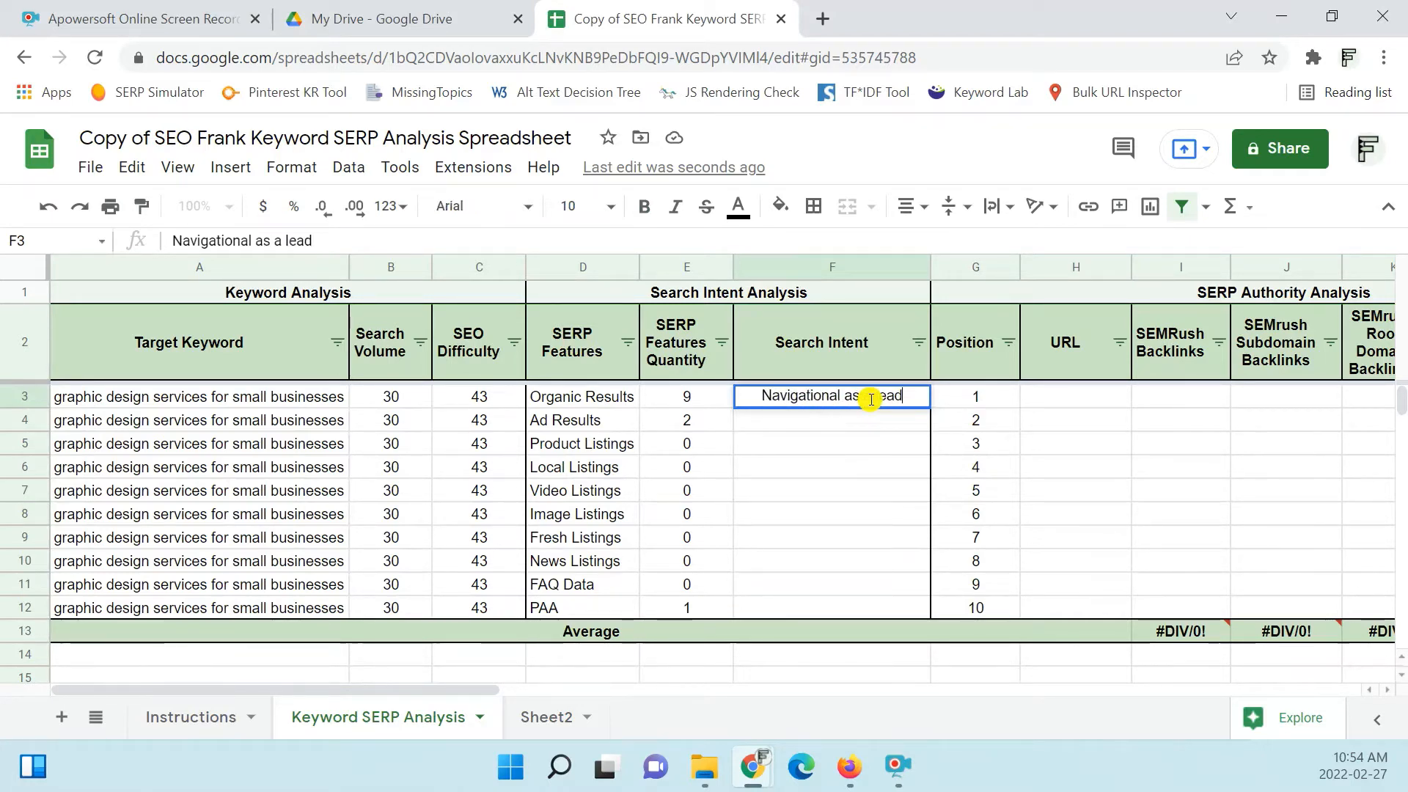
key(Return)
- Check the Laura Anne Creative result in Firefox, and copy the row 3 search intent into F4 of Chrome's spreadsheet
key(alt+Tab)
scroll(396, 410, down, 2)
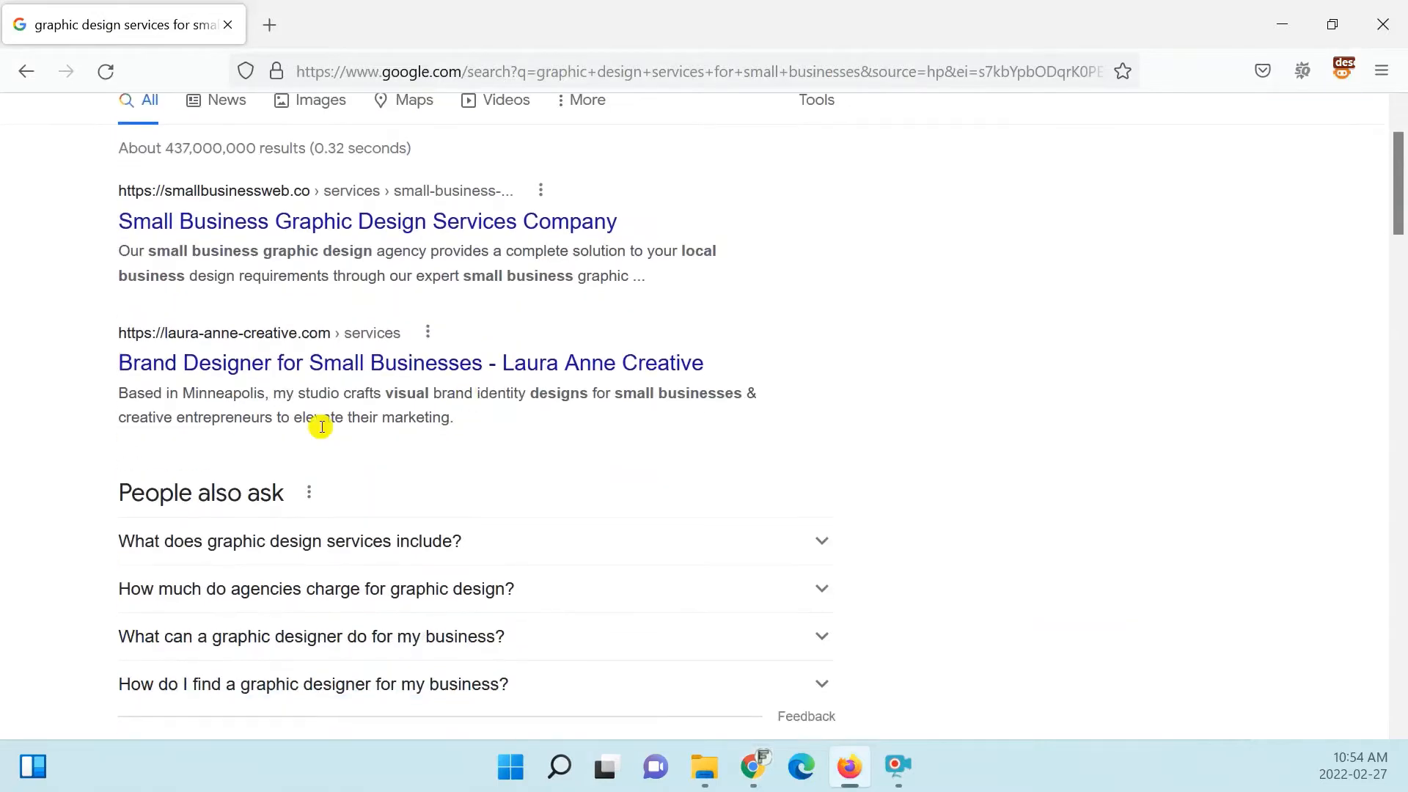
key(alt+Tab)
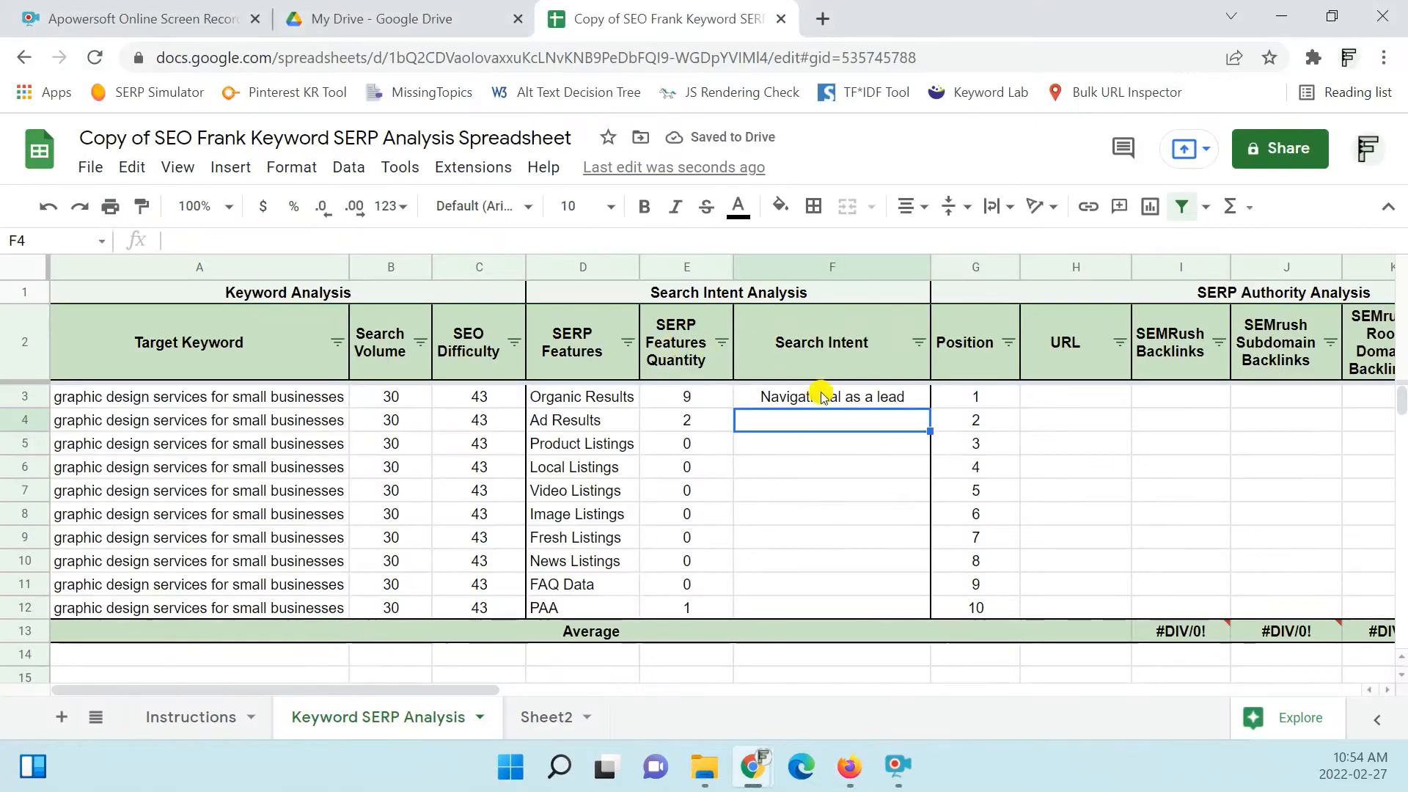
key(alt+Tab)
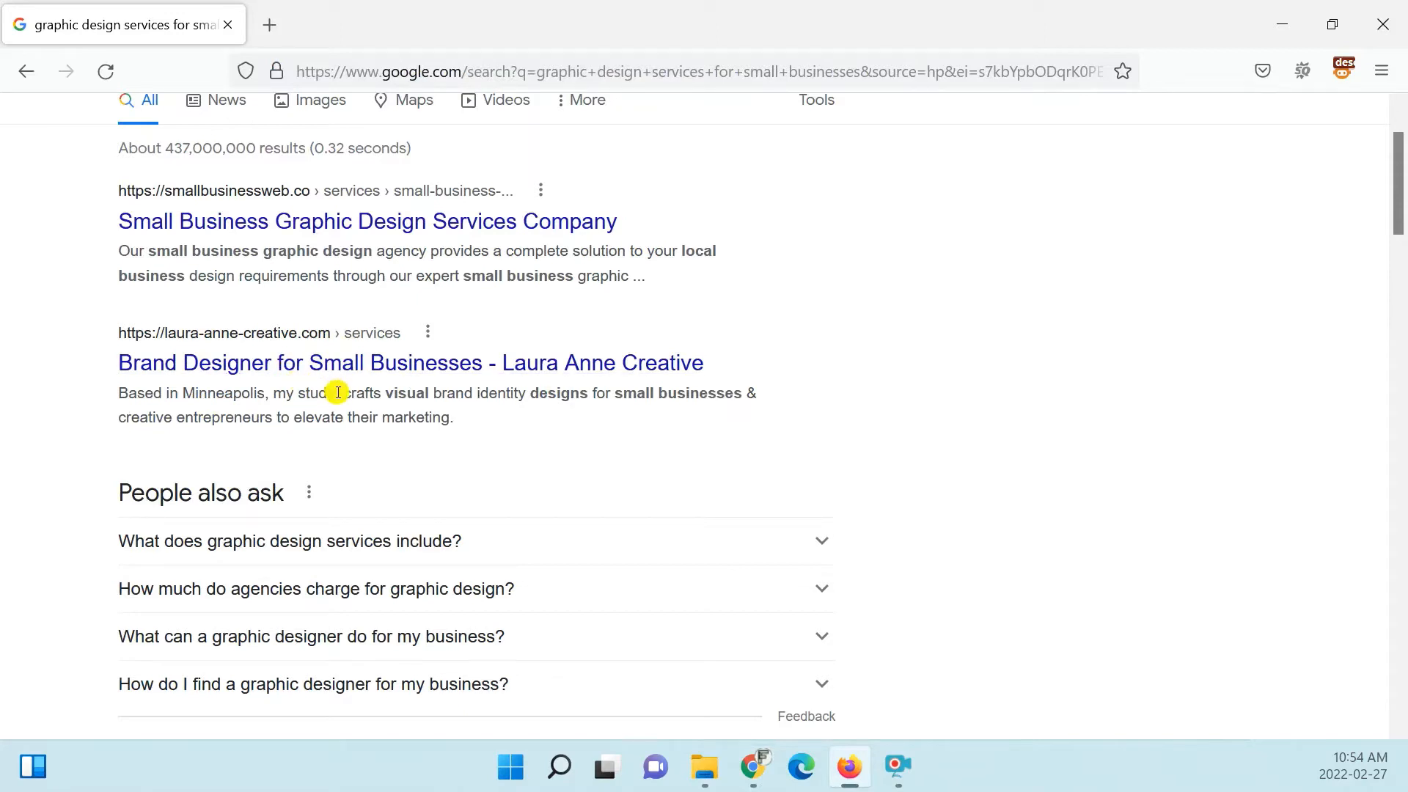
key(alt+Tab)
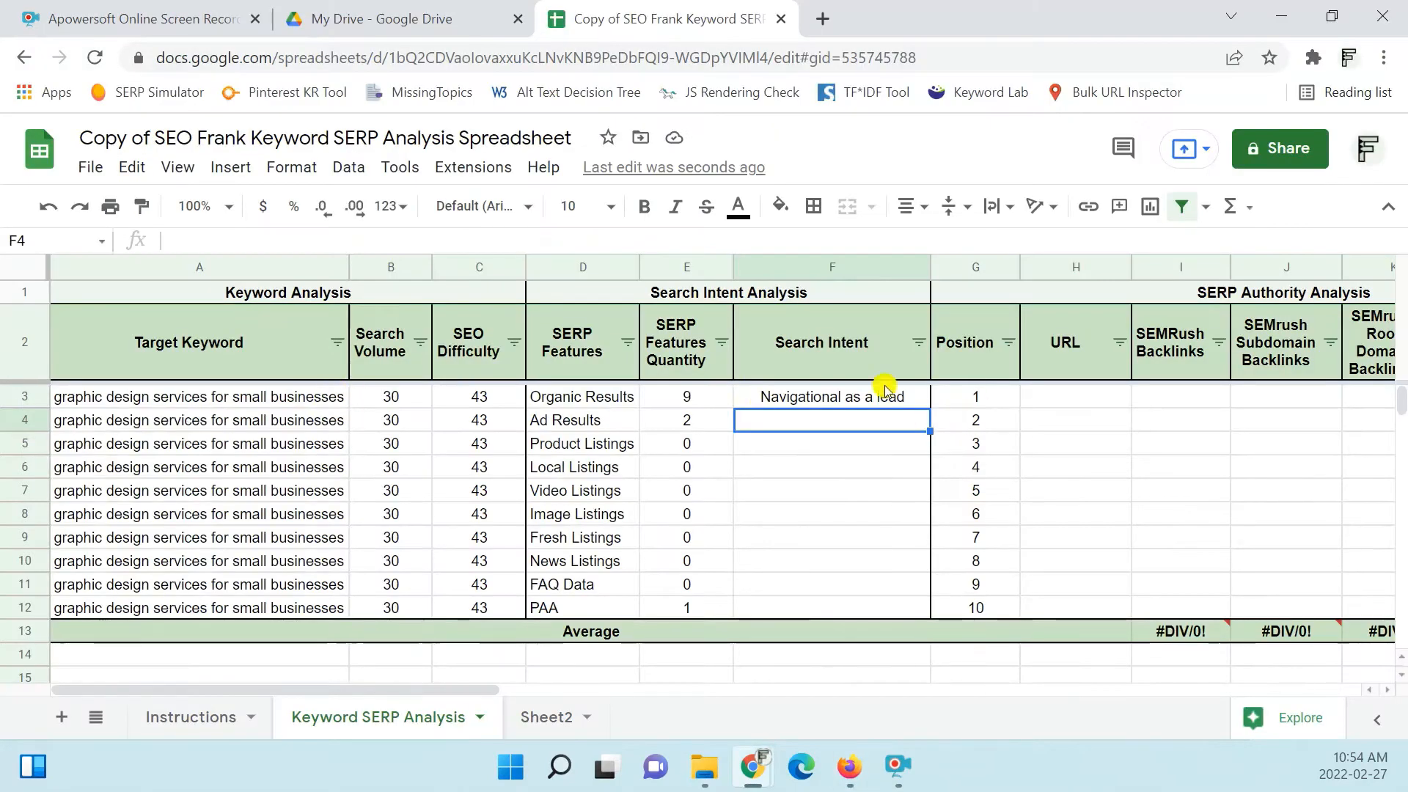
drag(887, 382, 887, 421)
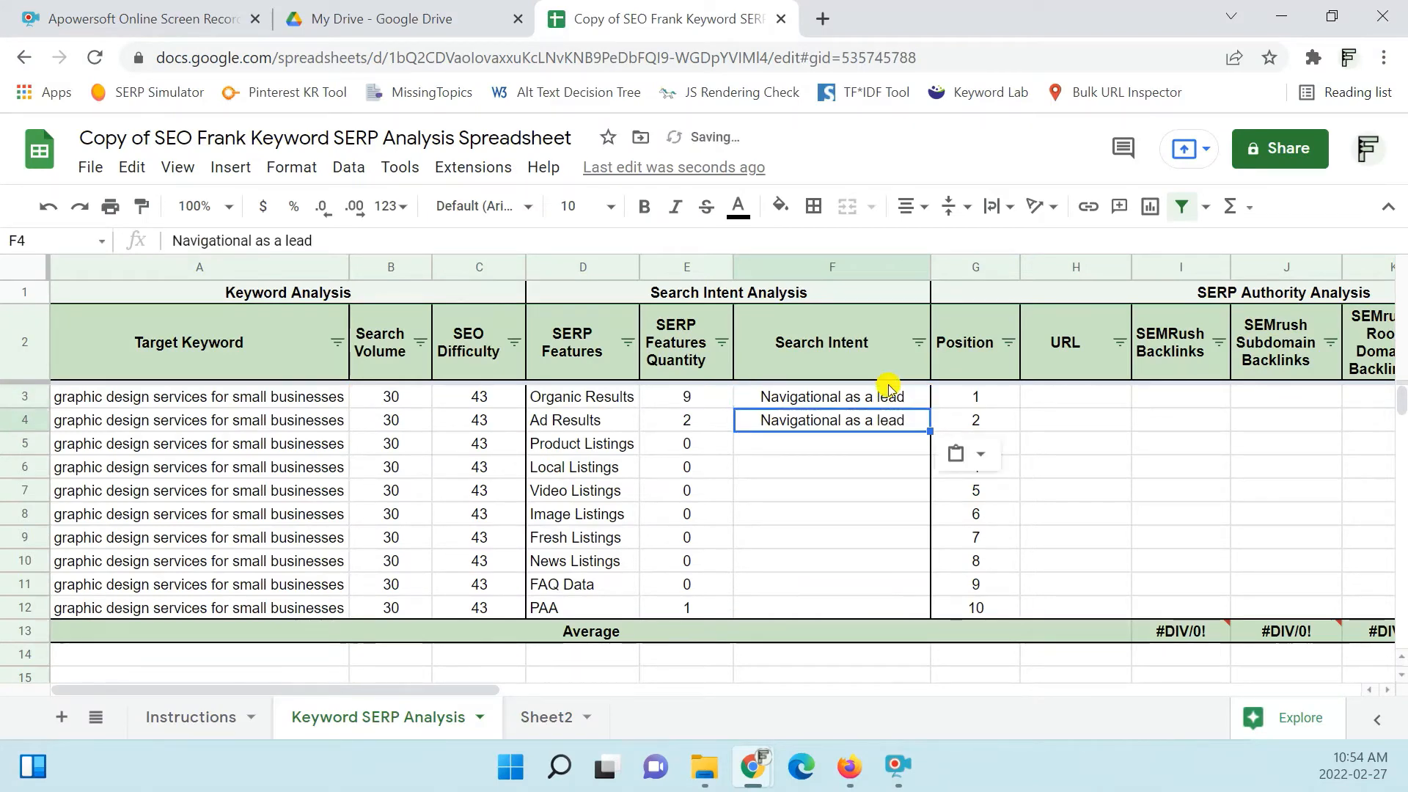
- Check the daordesign.com result in Firefox, and copy the "Navigational as a lead" intent into F5 of Chrome's spreadsheet
key(alt+Tab)
key(alt+Tab)
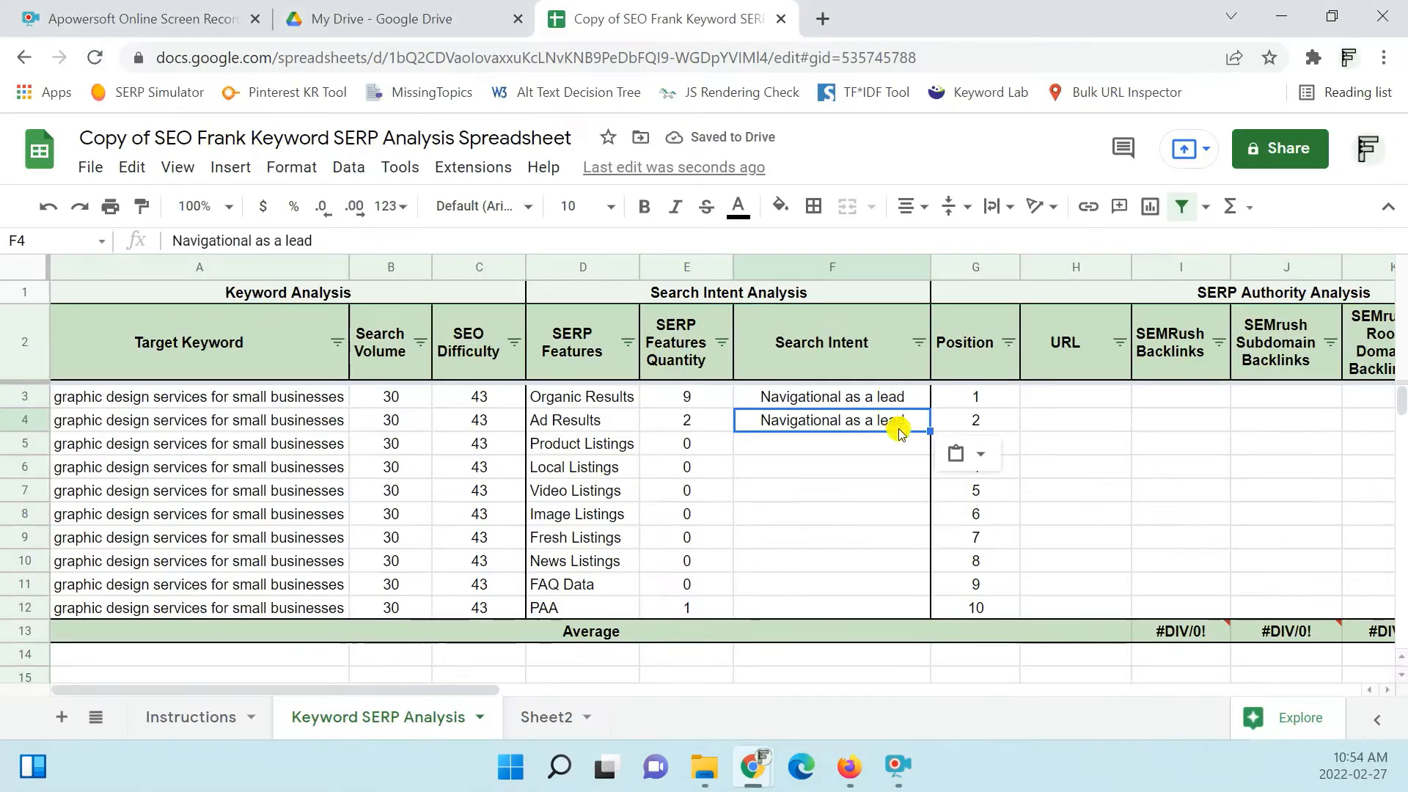
key(alt+Tab)
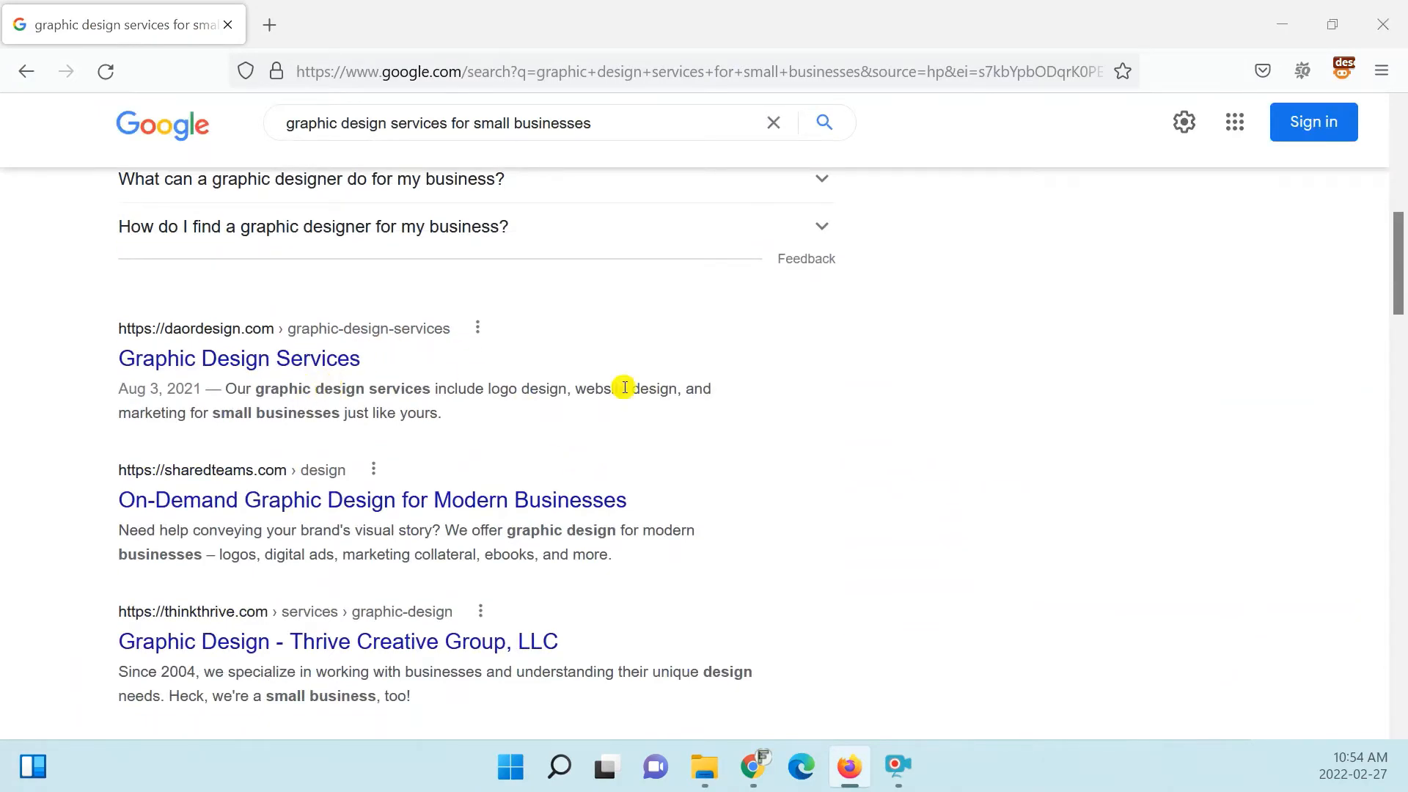
key(alt+Tab)
key(ctrl+c)
key(Down)
key(ctrl+v)
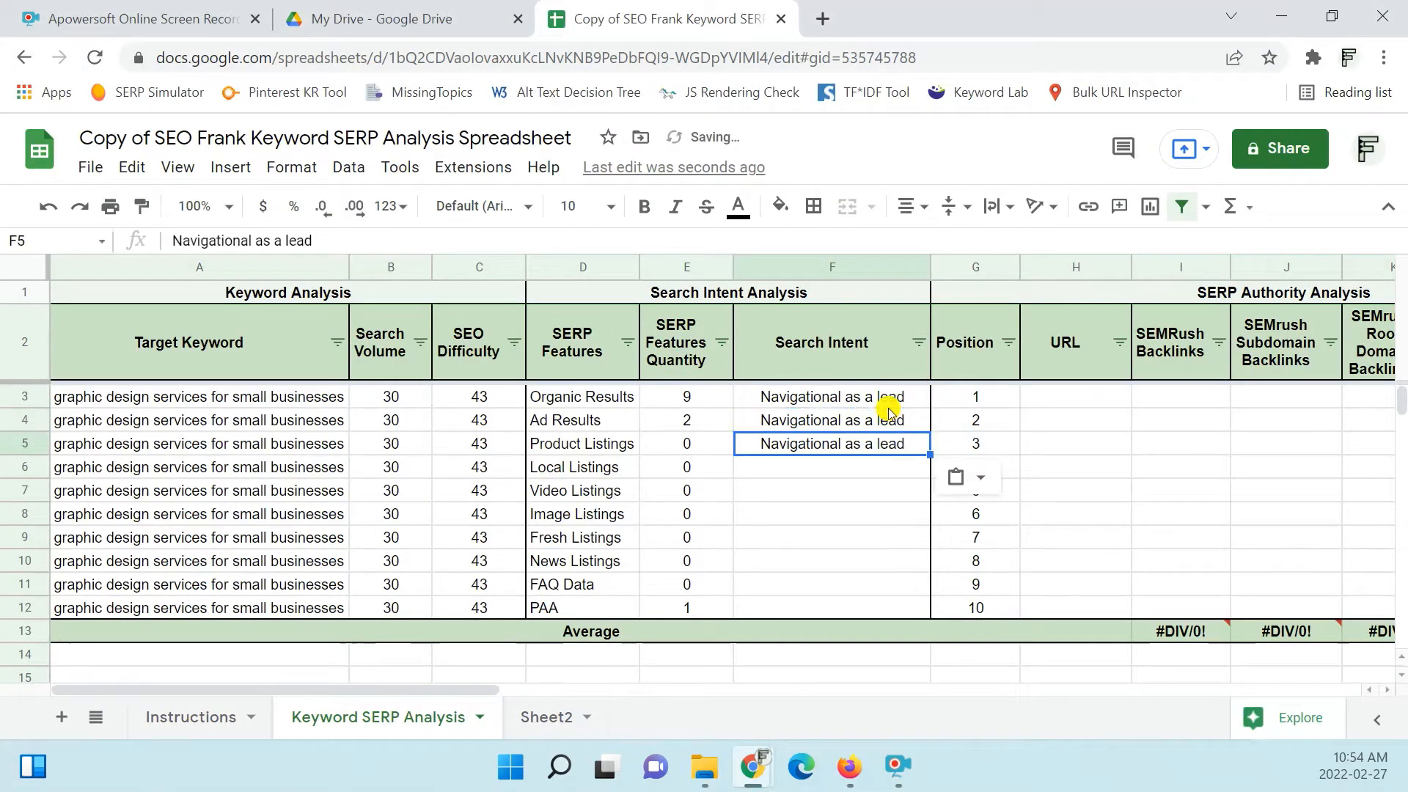
- Review the intent of the next organic results in Firefox, down to the Penji listings, and return to the spreadsheet in Chrome
key(alt+Tab)
scroll(587, 461, down, 3)
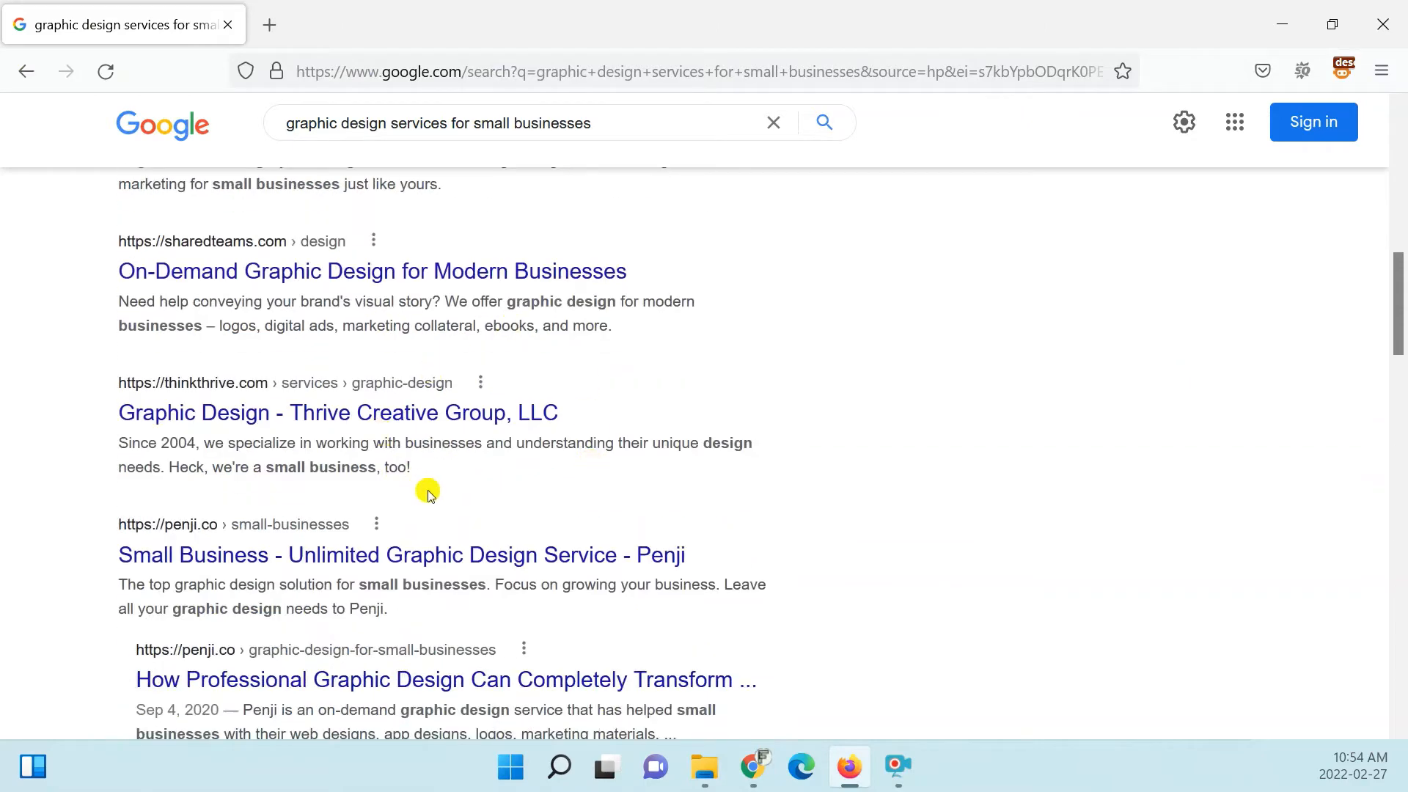
scroll(425, 491, down, 3)
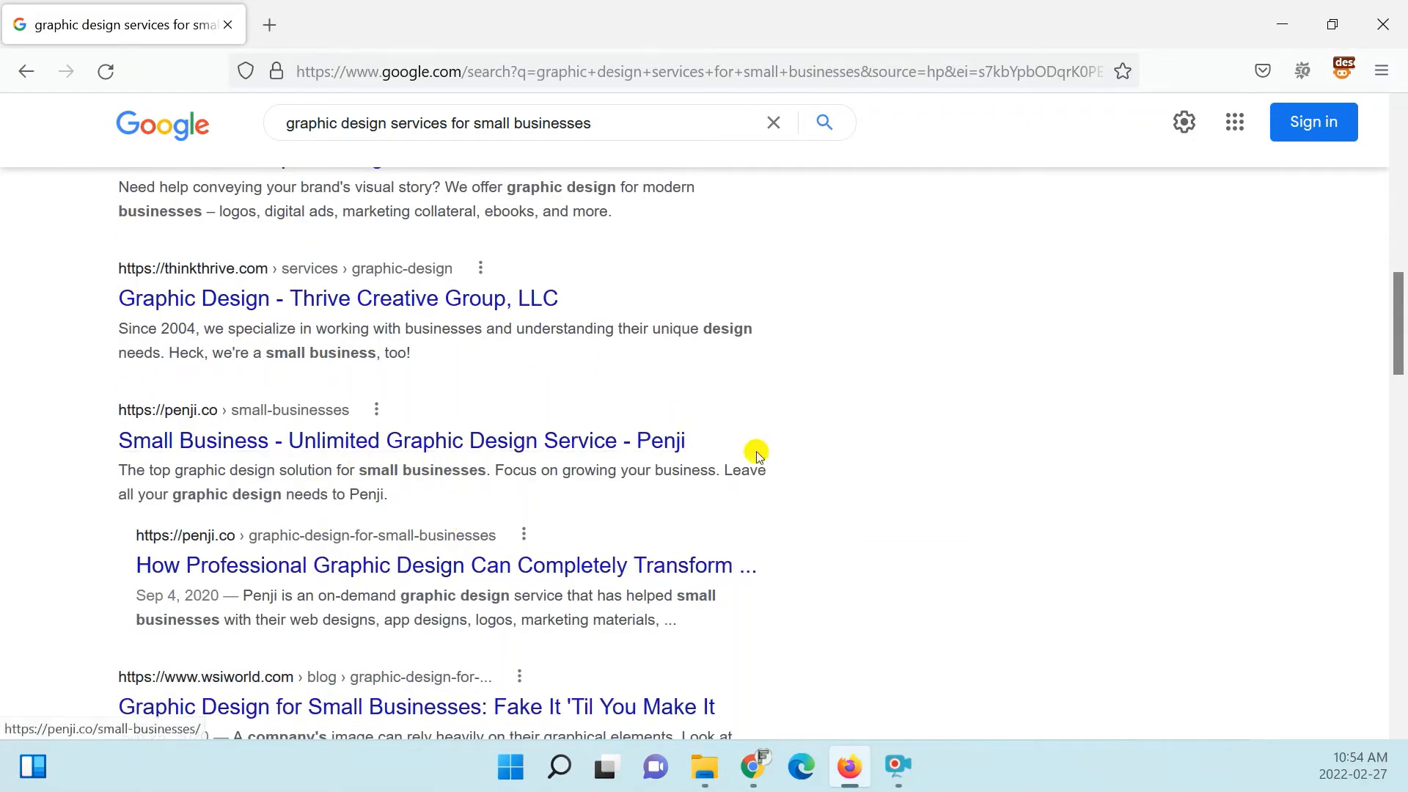
key(alt+Tab)
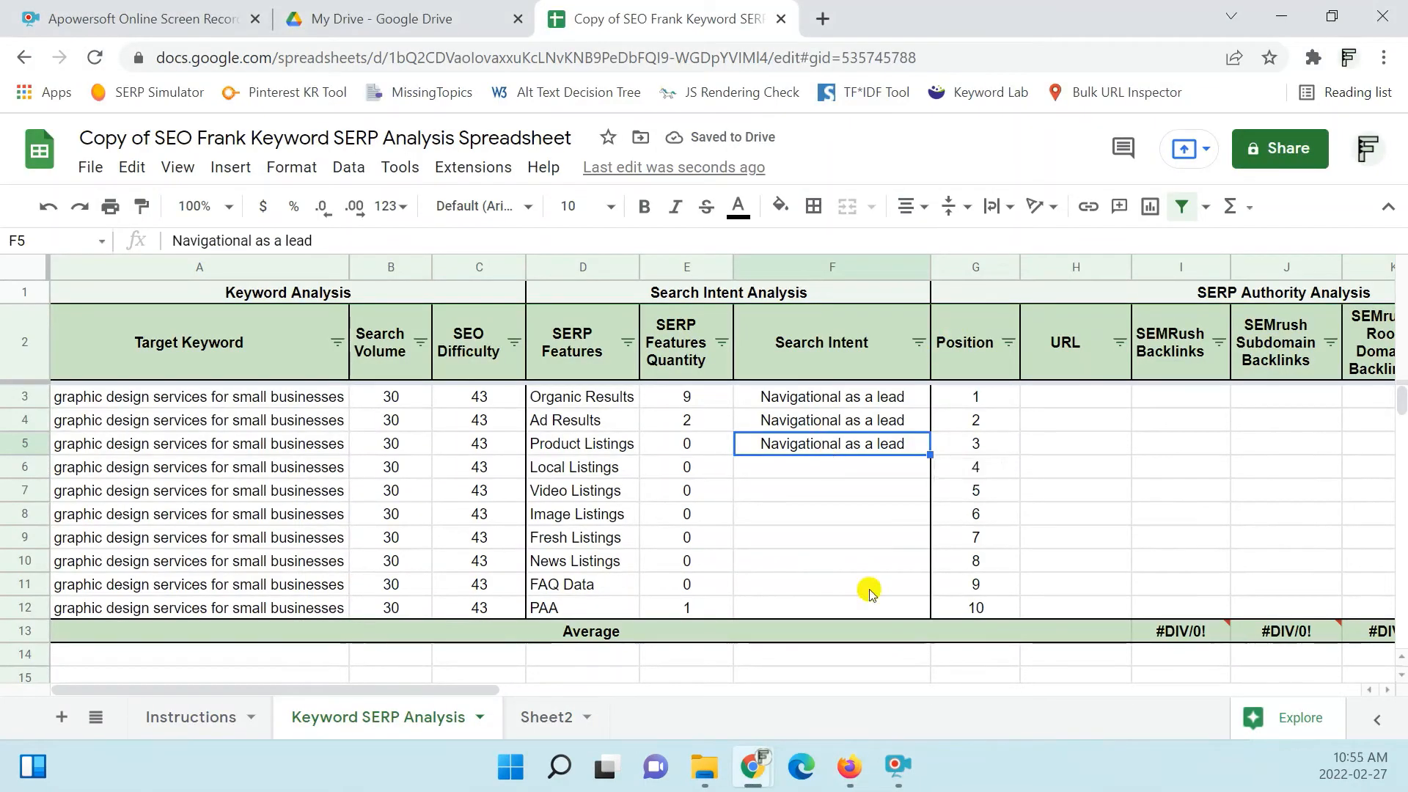
- Check the spreadsheet's URL column, and copy All Organic URLs from the Google results in Firefox using SEO Minion
click(1034, 468)
key(alt+Tab)
key(alt+Tab)
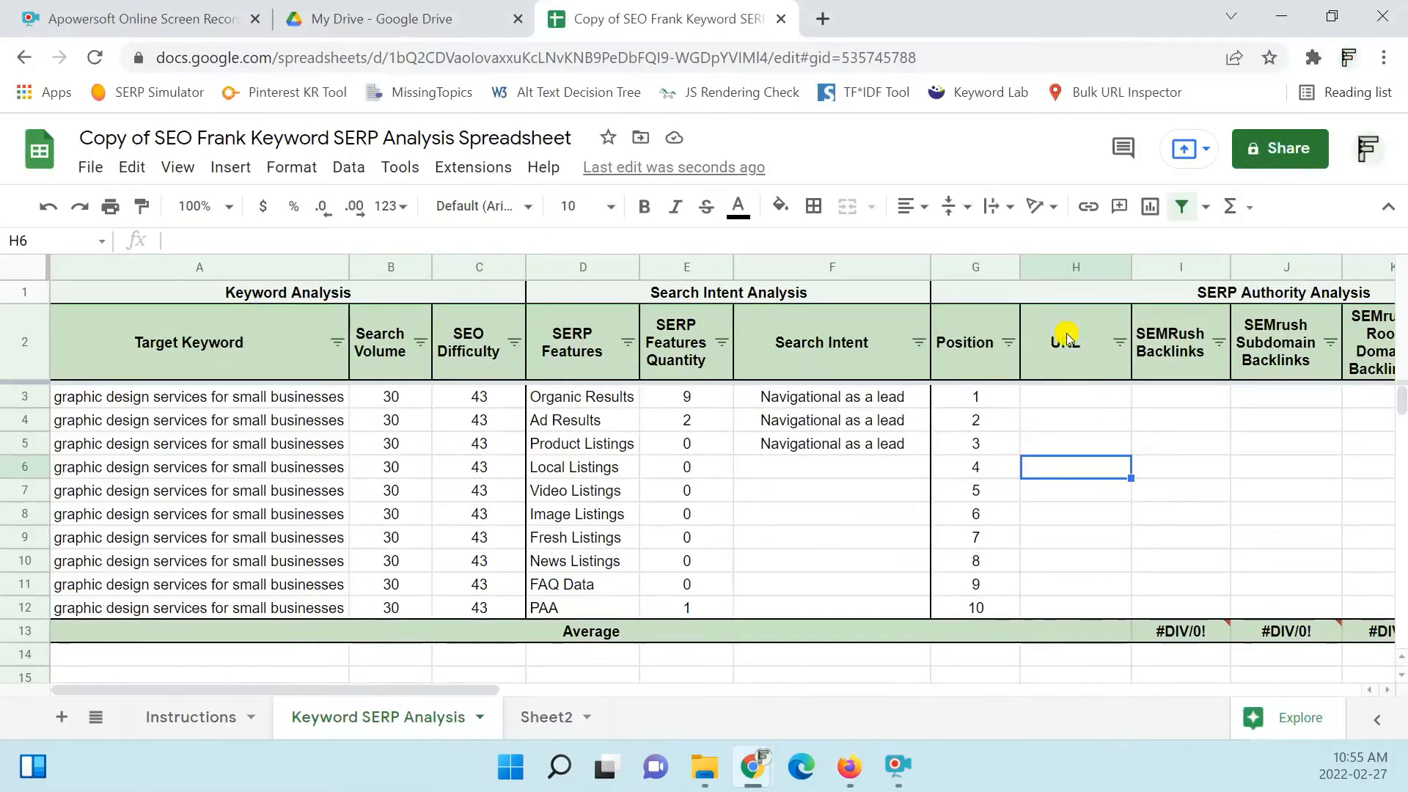
key(alt+Tab)
scroll(996, 460, down, 3)
scroll(994, 456, down, 15)
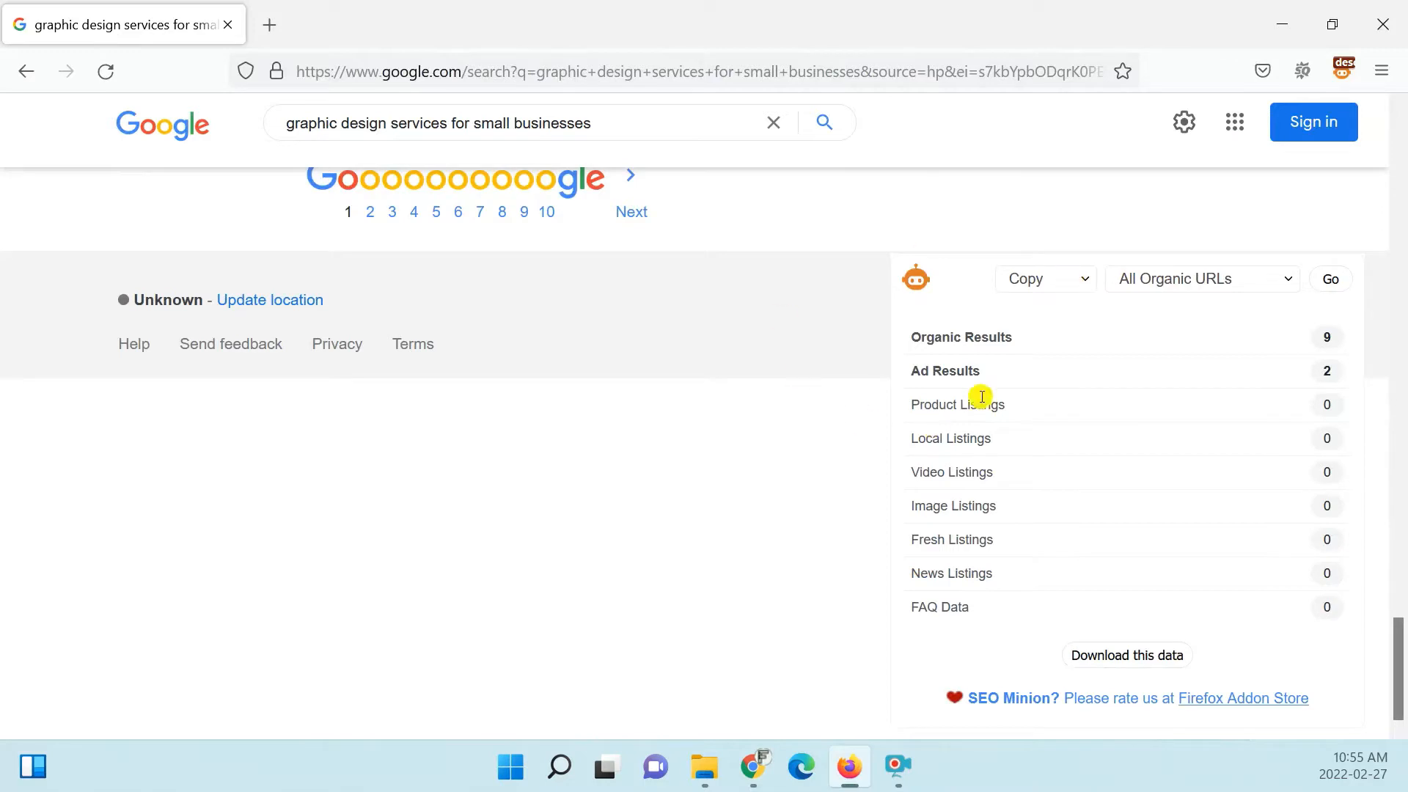
click(1081, 286)
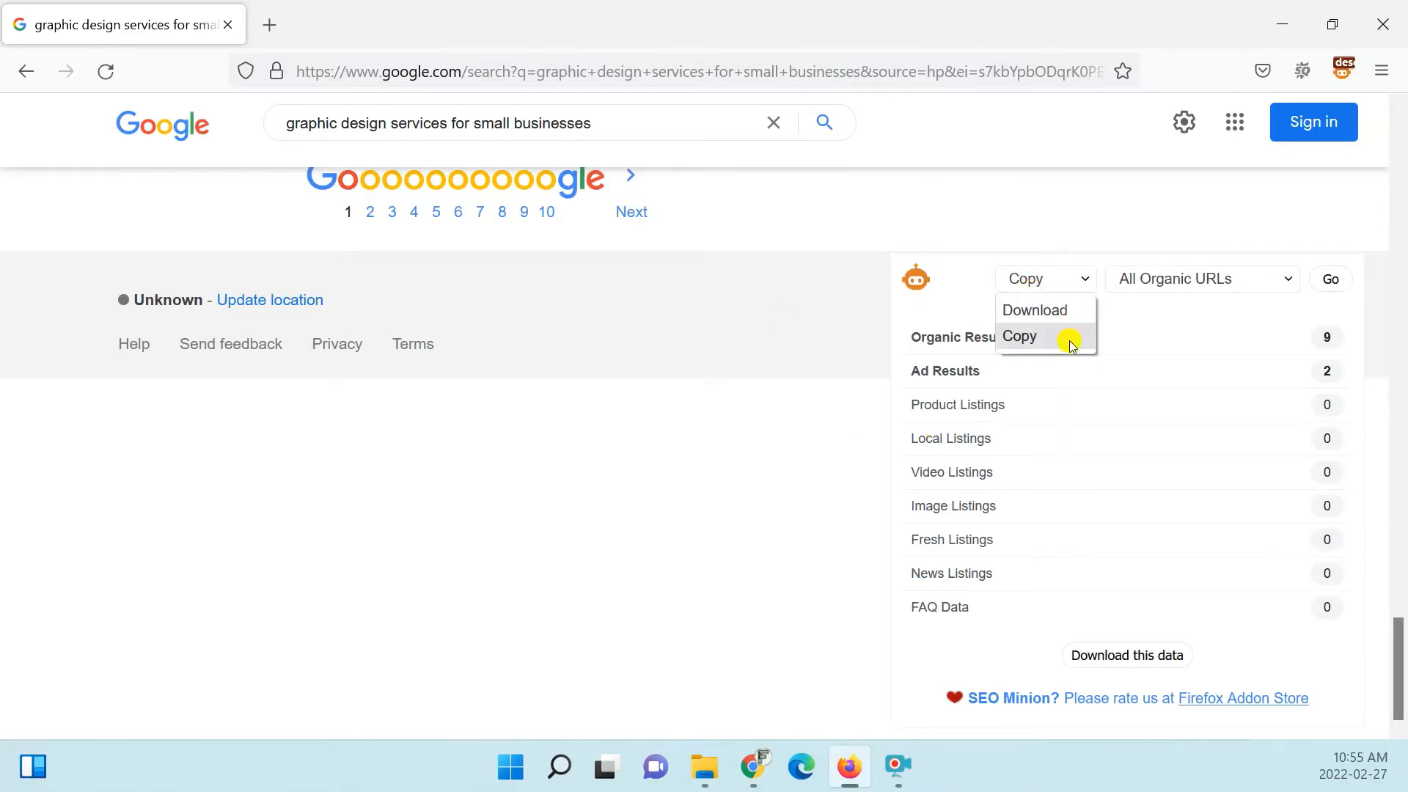
click(1071, 341)
click(1198, 283)
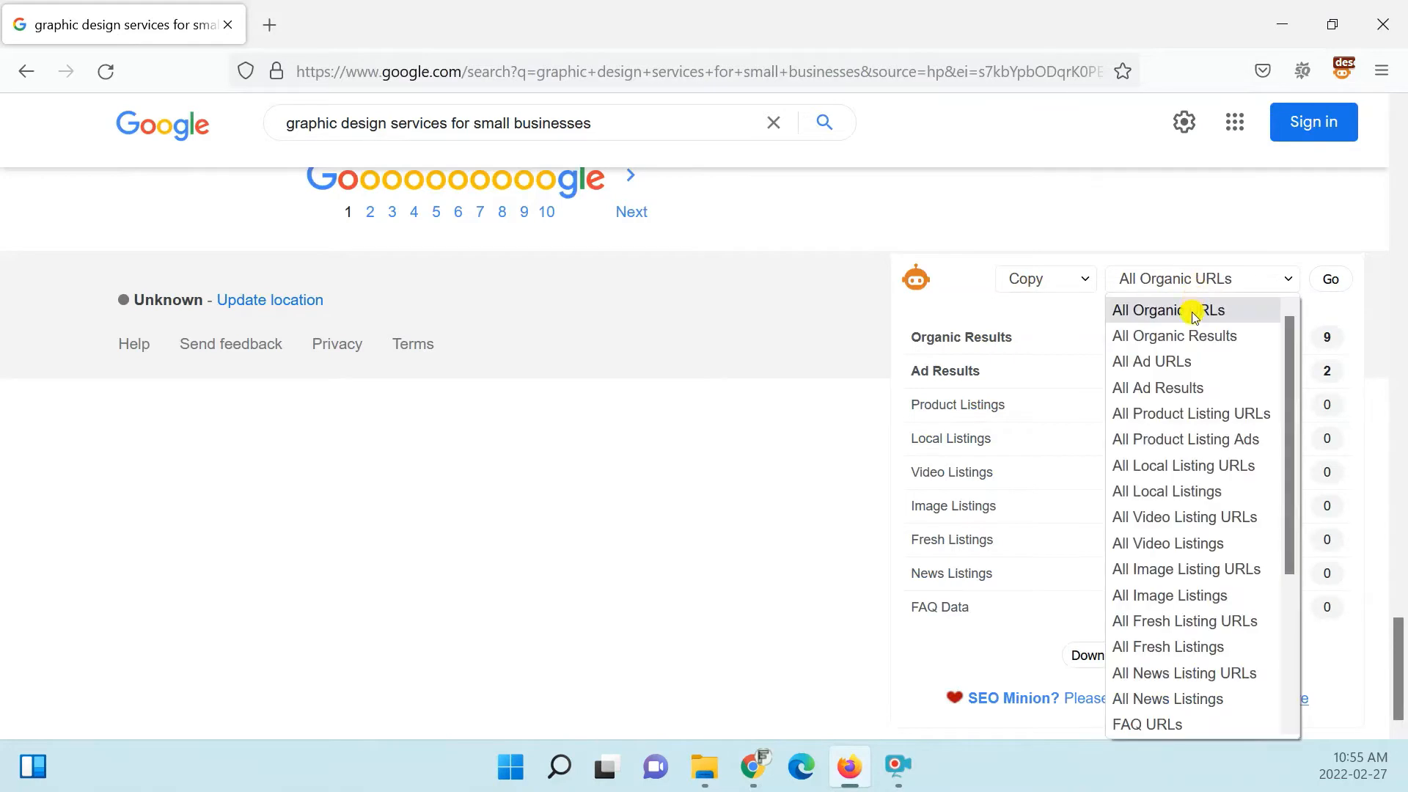
click(1195, 311)
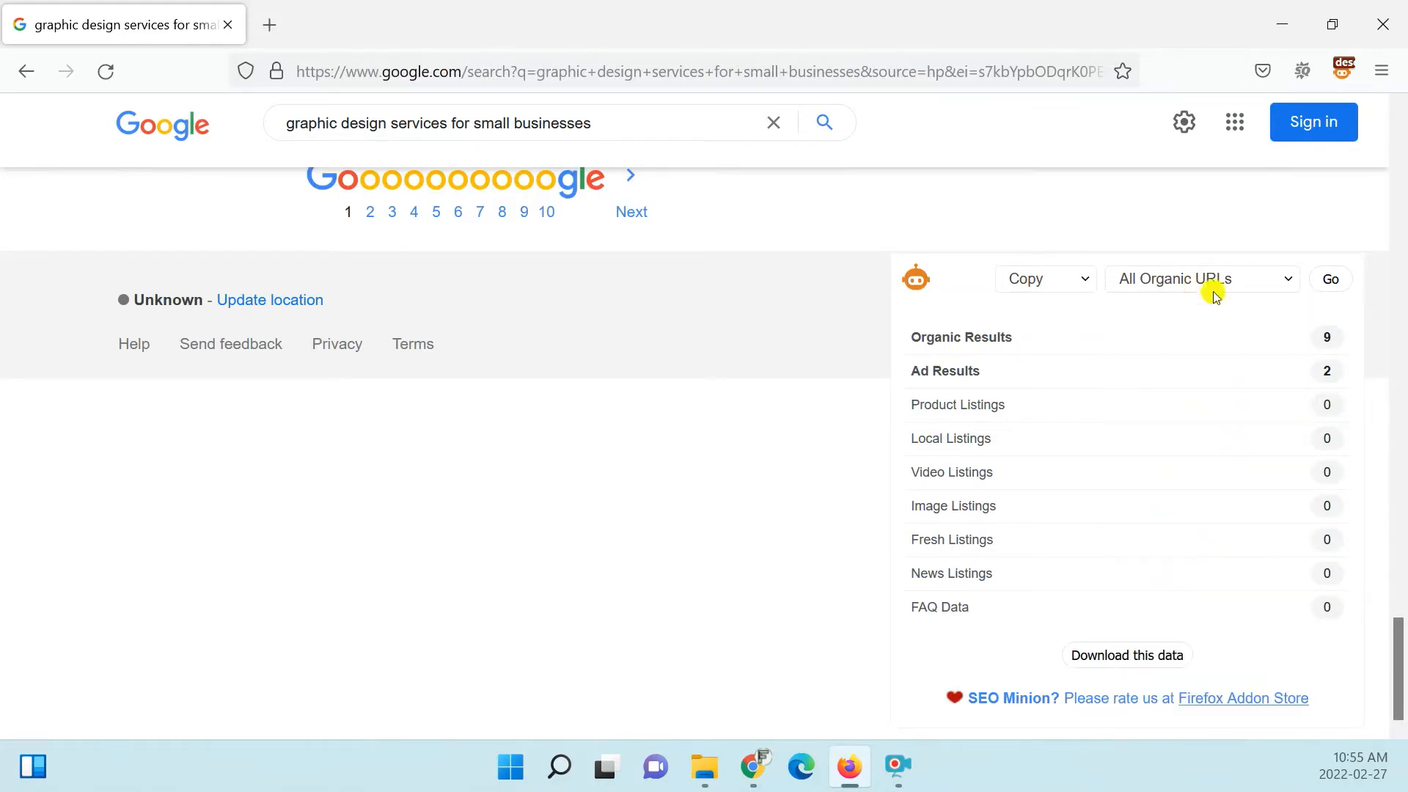
click(1333, 283)
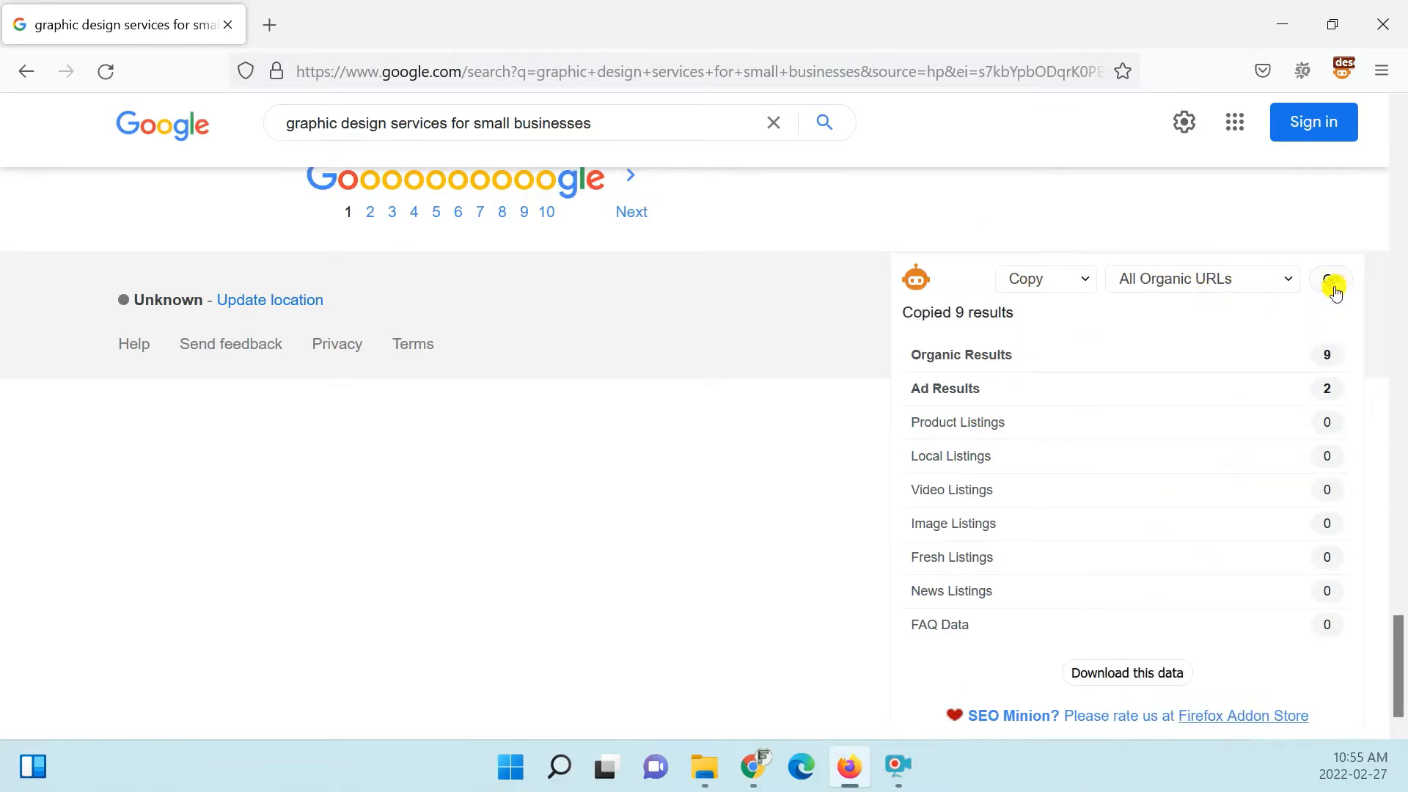
- Switch to the spreadsheet in Chrome and paste the copied organic URLs as values only into the URL column, starting at H3
key(alt+Tab)
click(1061, 402)
right_click(1064, 405)
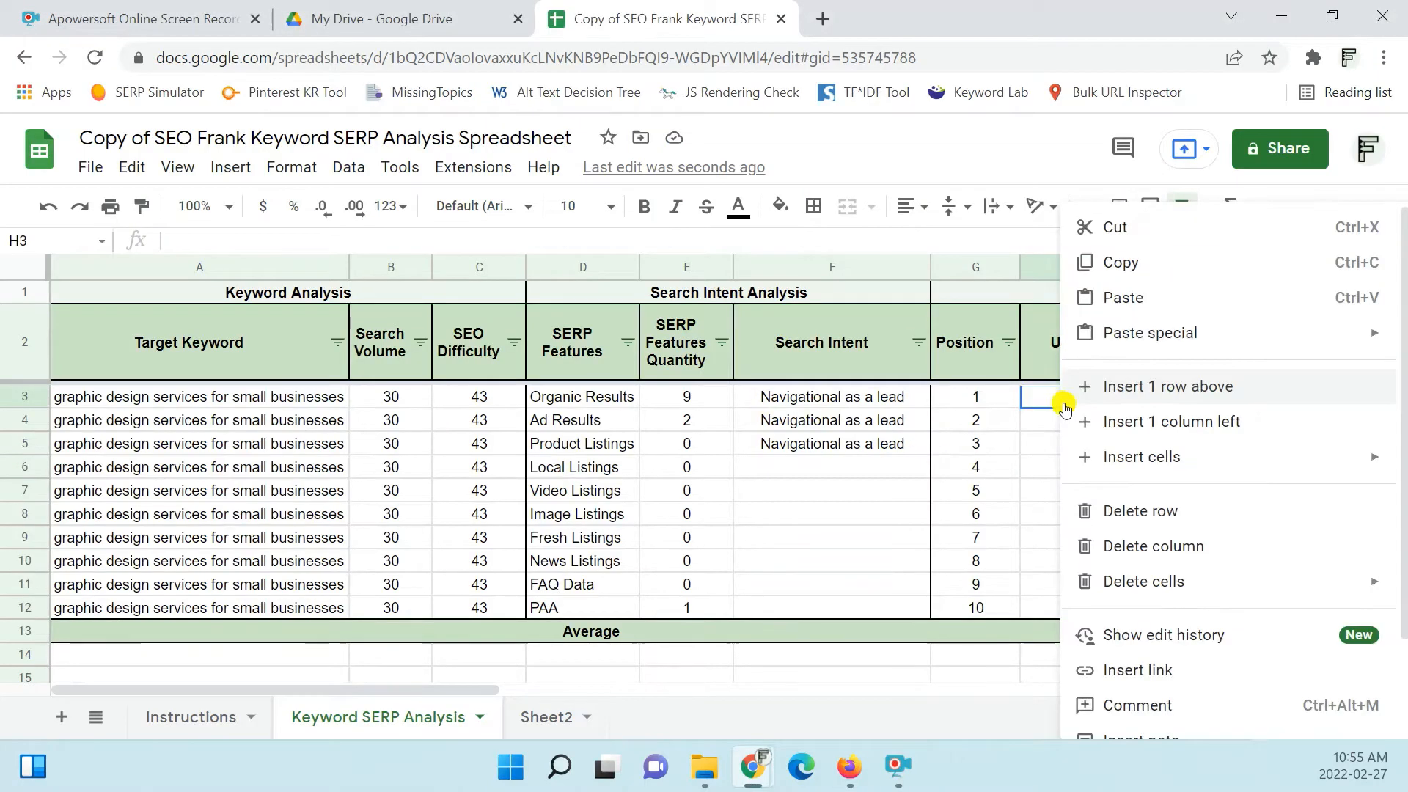
mouse_move(1153, 342)
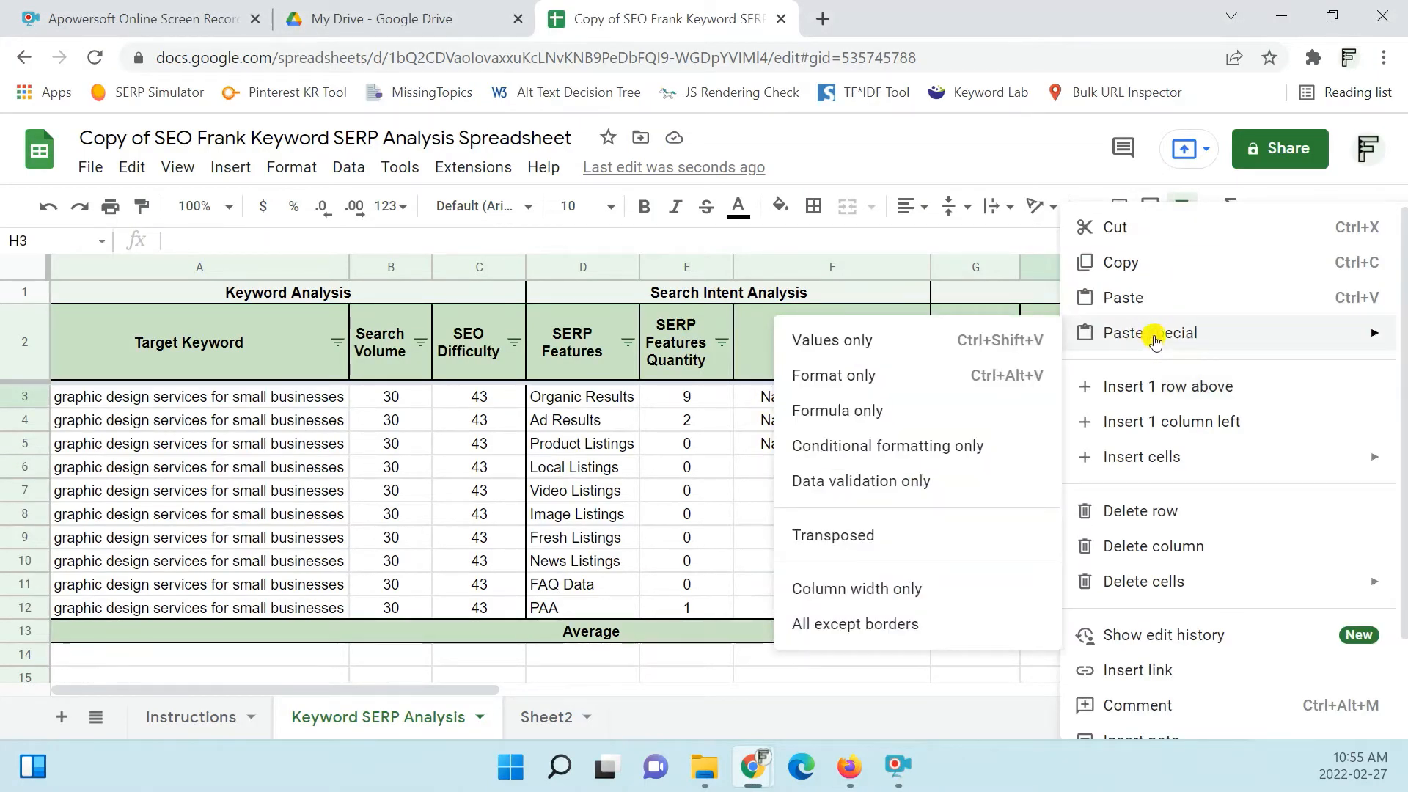
click(990, 342)
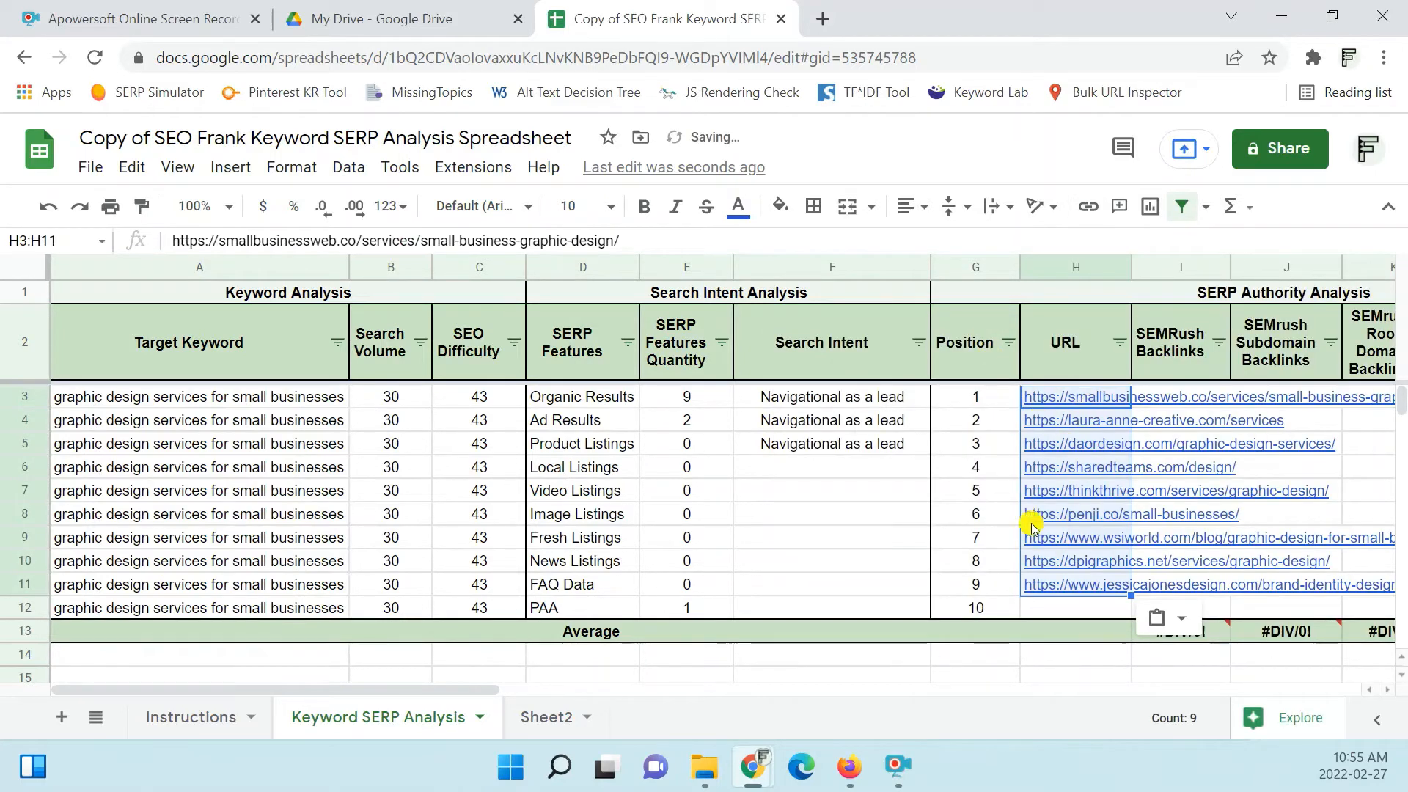
mouse_move(1045, 534)
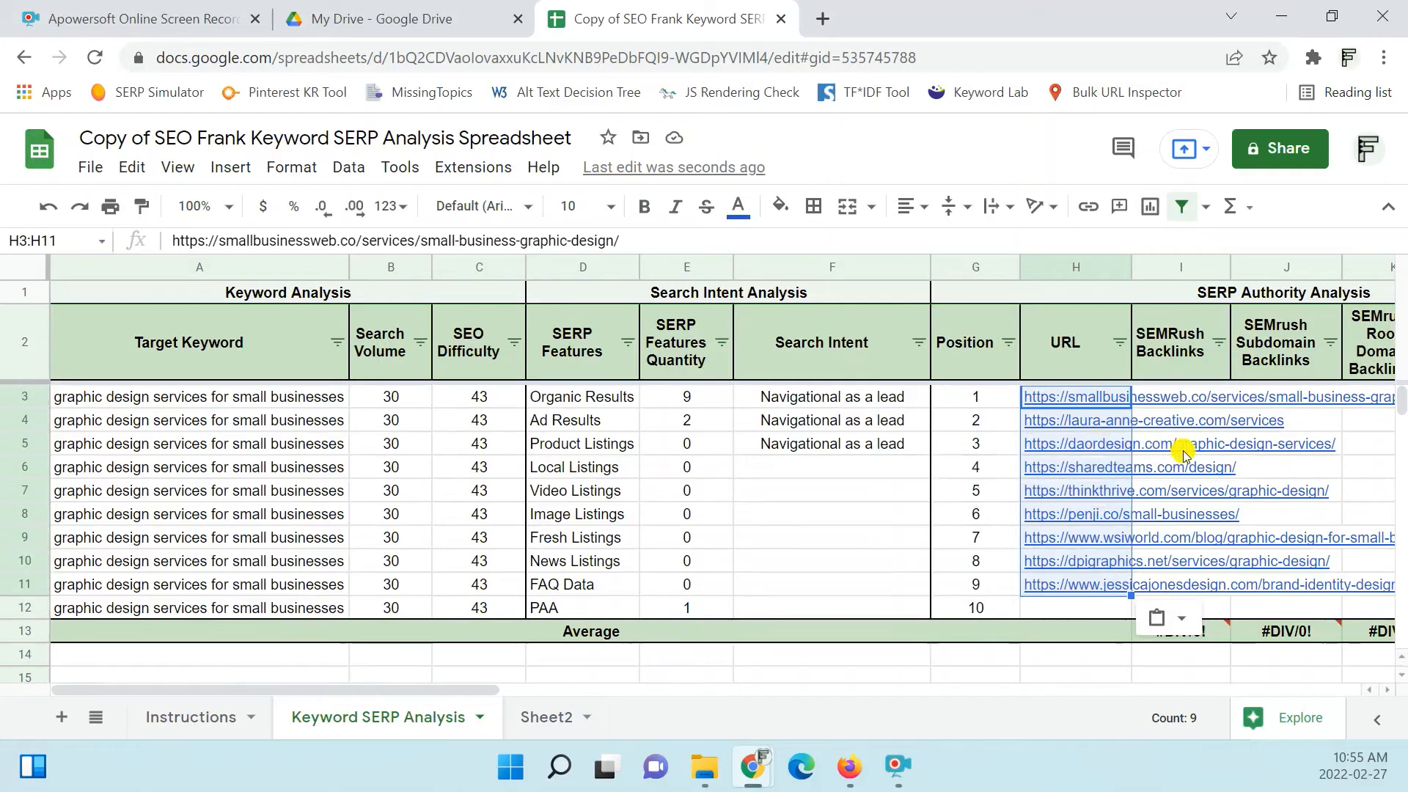
click(1098, 357)
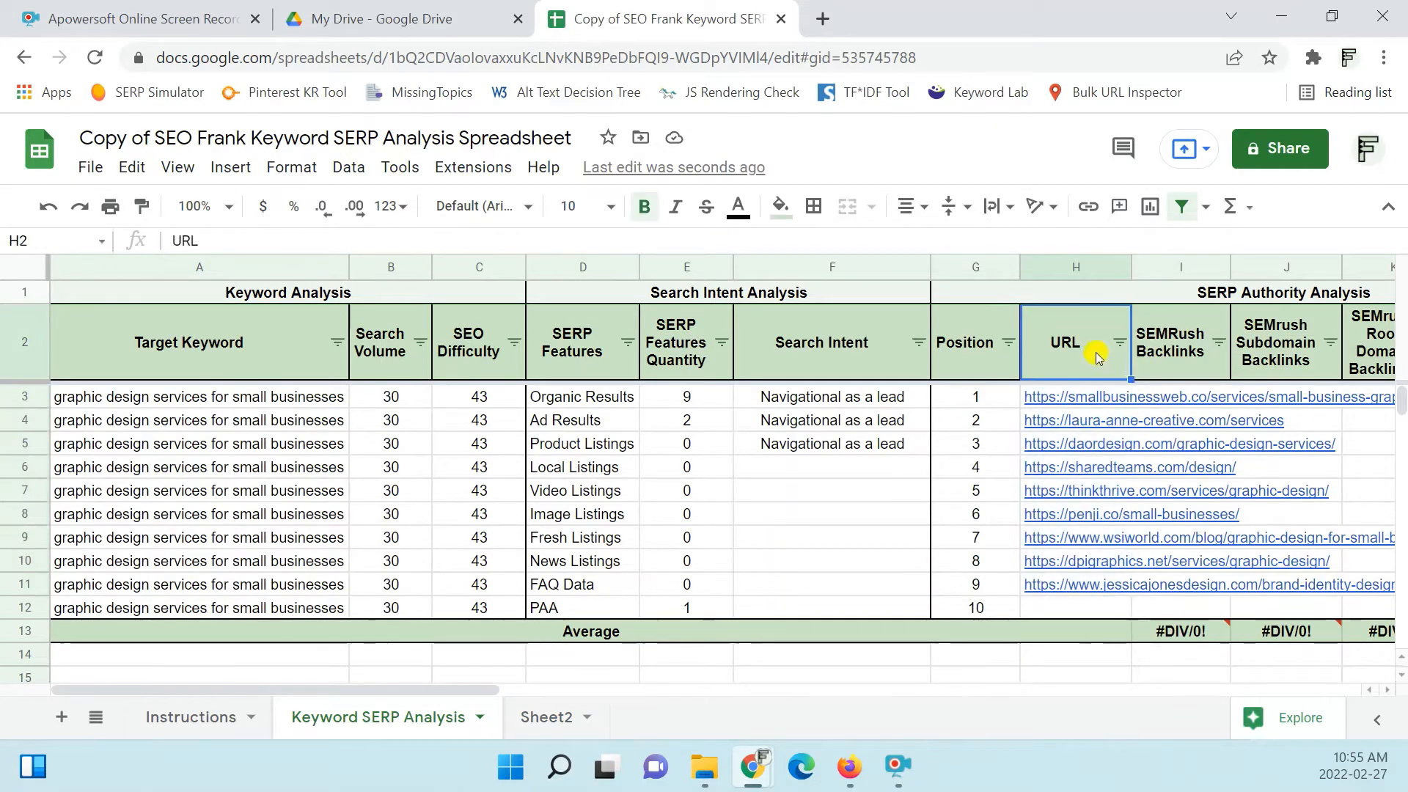
mouse_move(1072, 461)
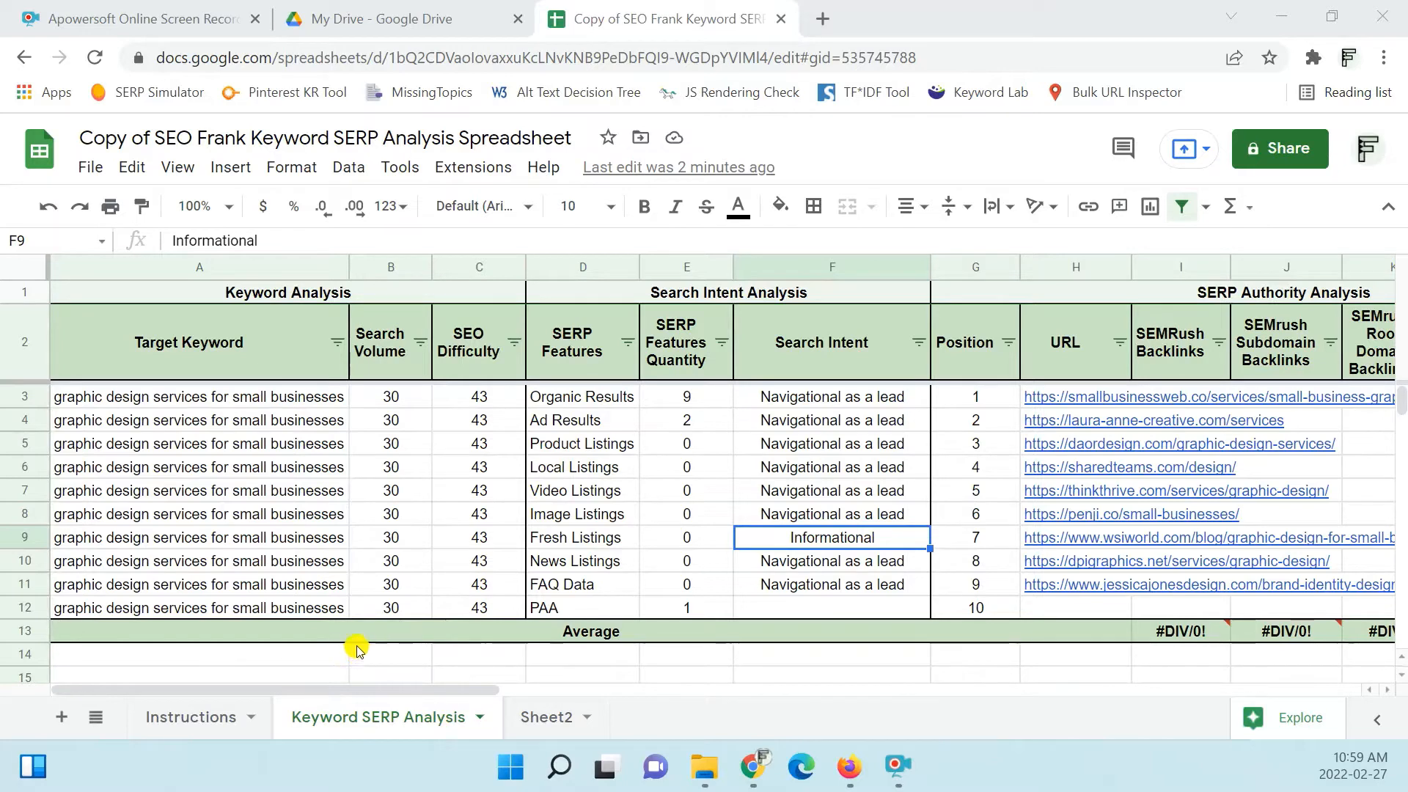
- Check the SEOquake parameters against the SERP Authority columns in Firefox, and export the Google results to a saved CSV file
drag(352, 693, 594, 689)
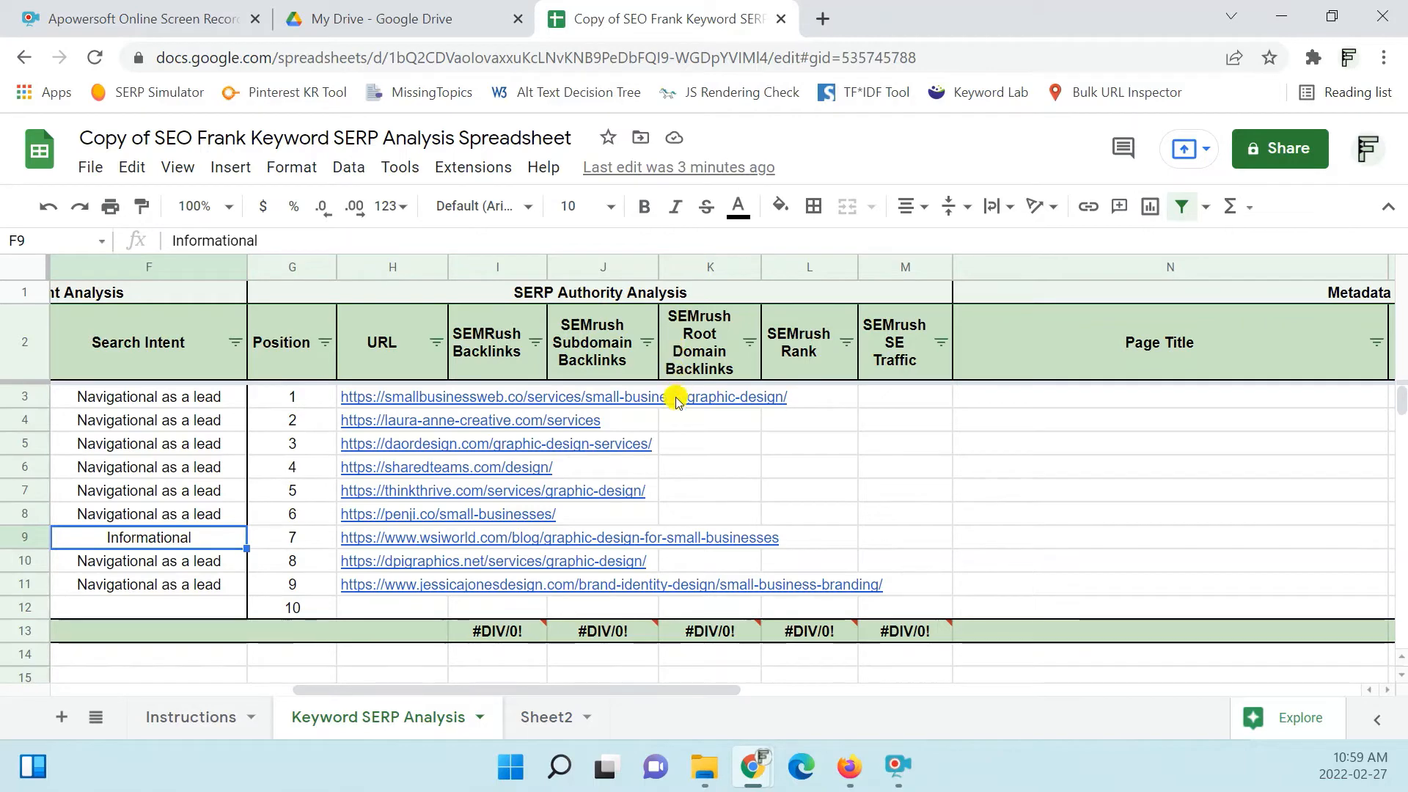
click(850, 783)
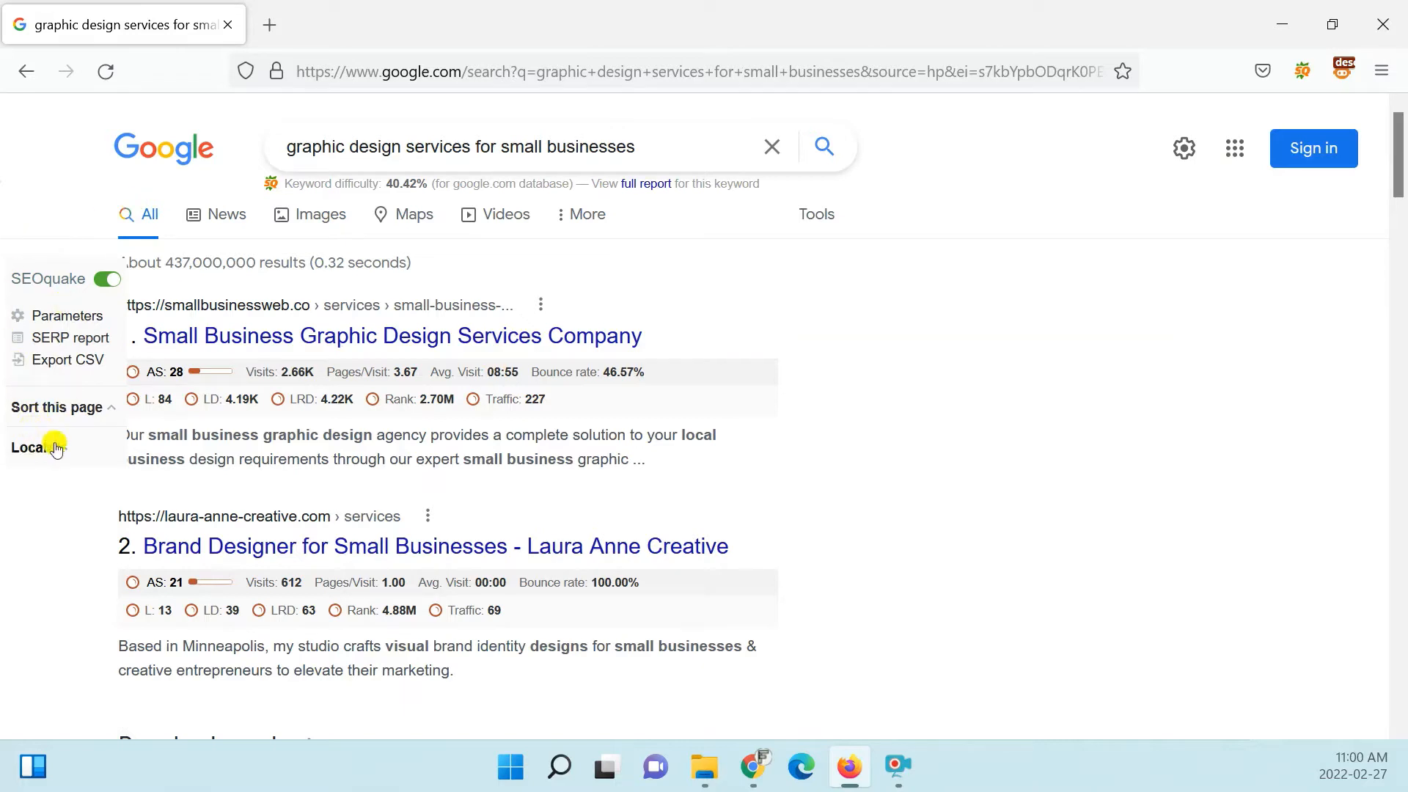
click(72, 322)
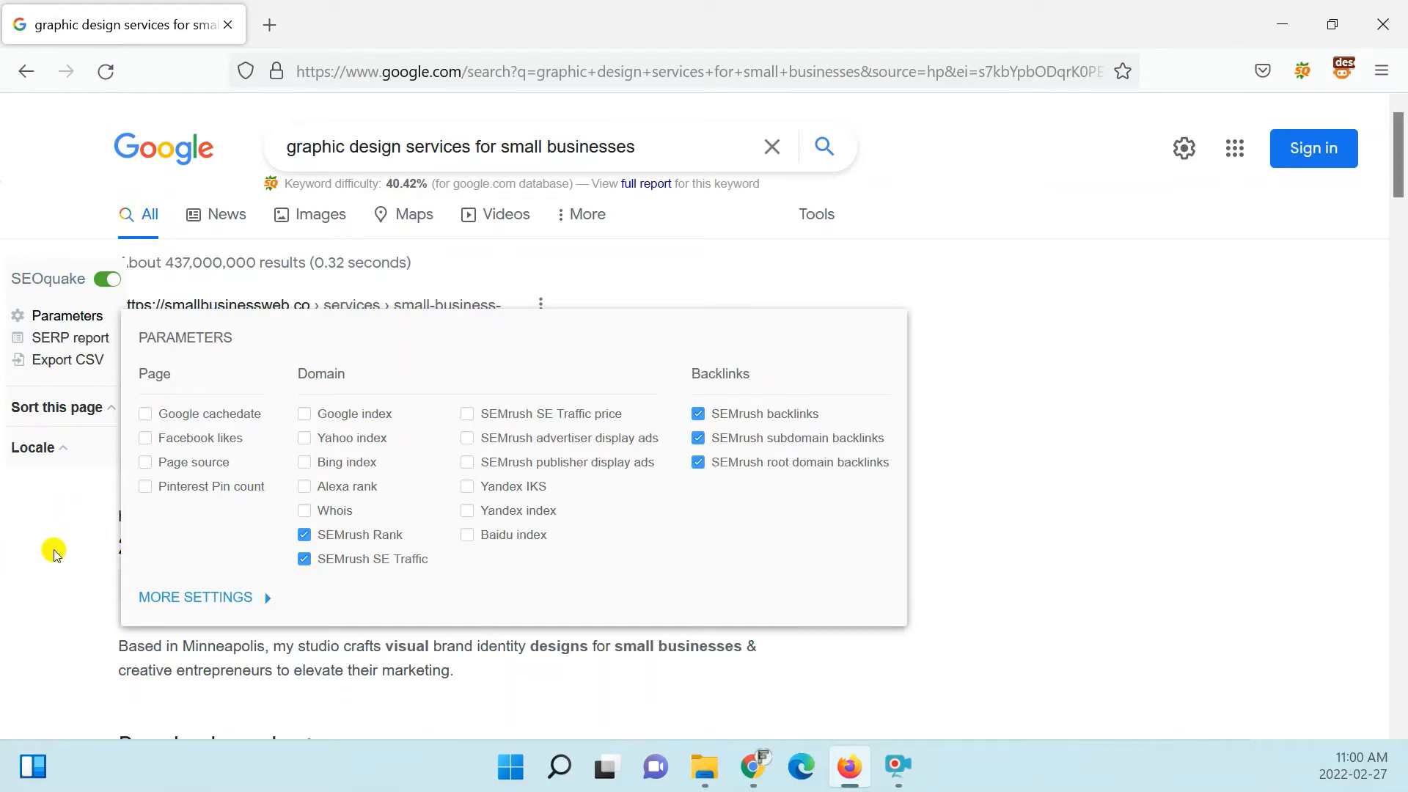
click(66, 315)
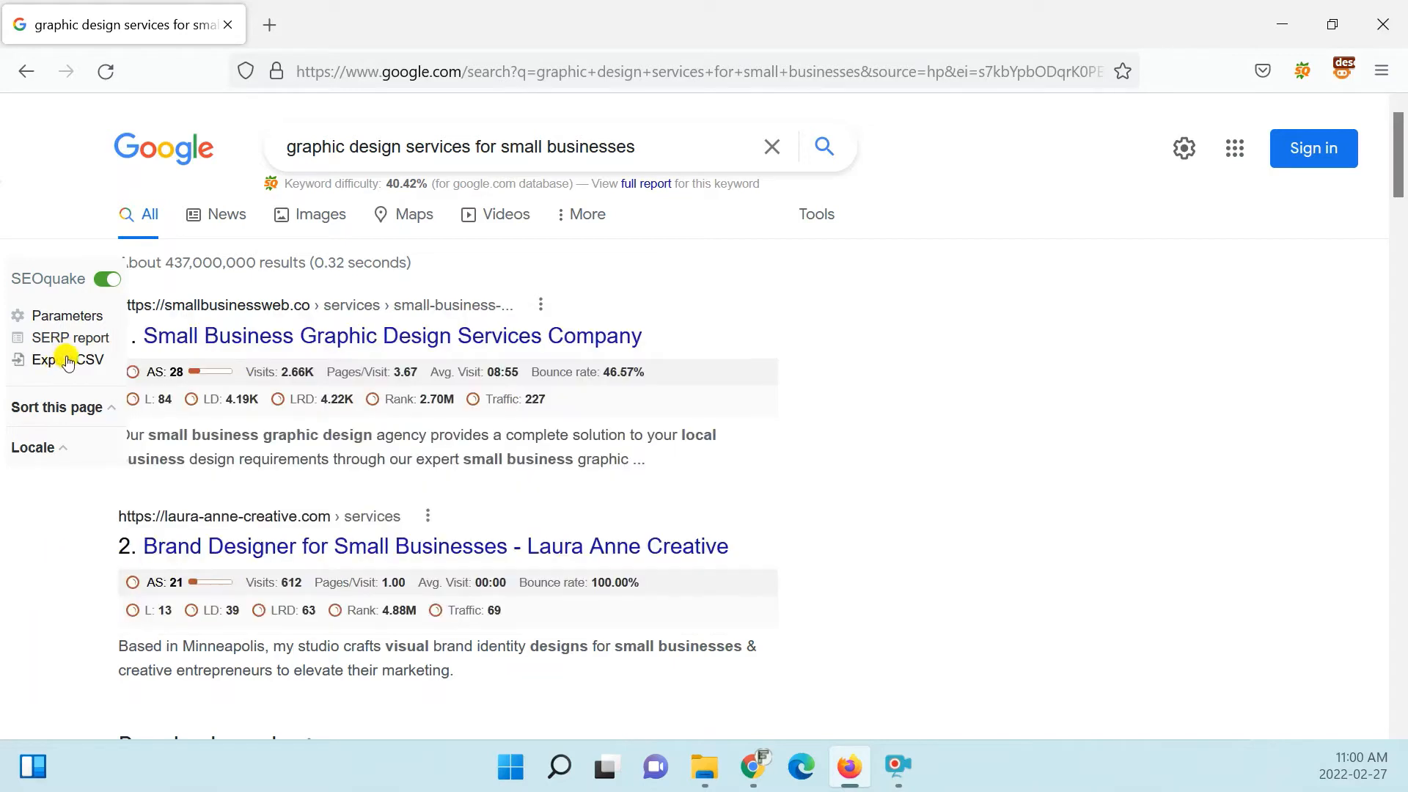
click(68, 360)
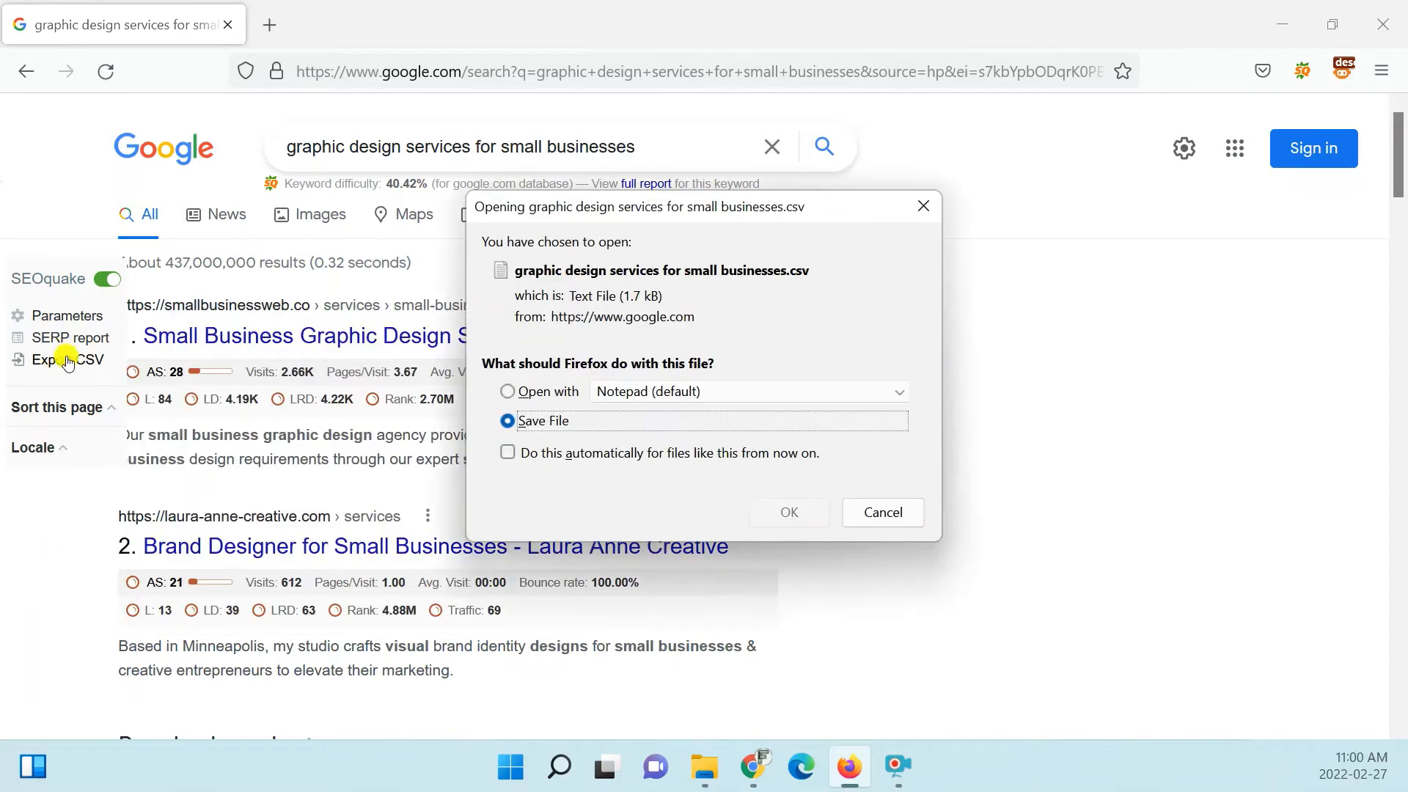
click(799, 513)
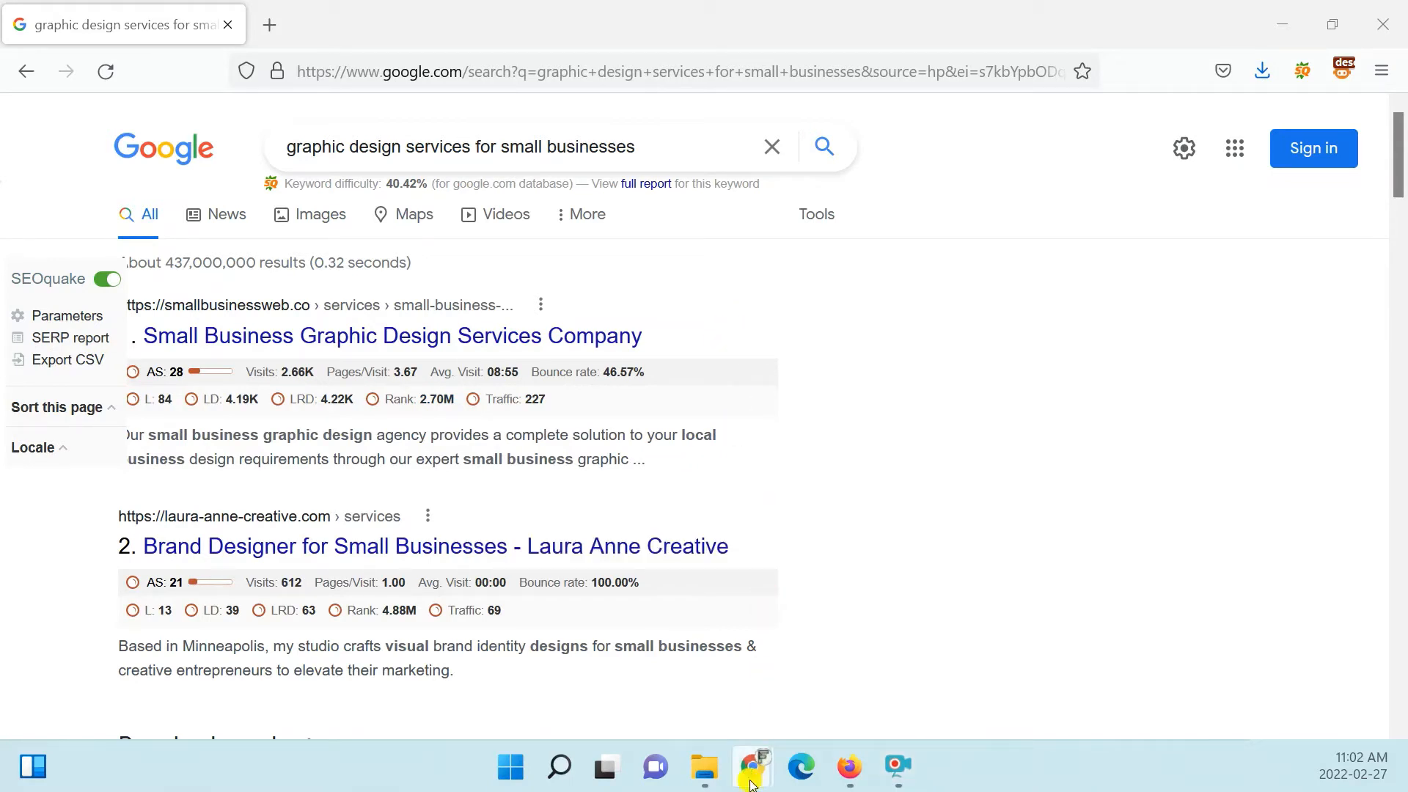
click(801, 522)
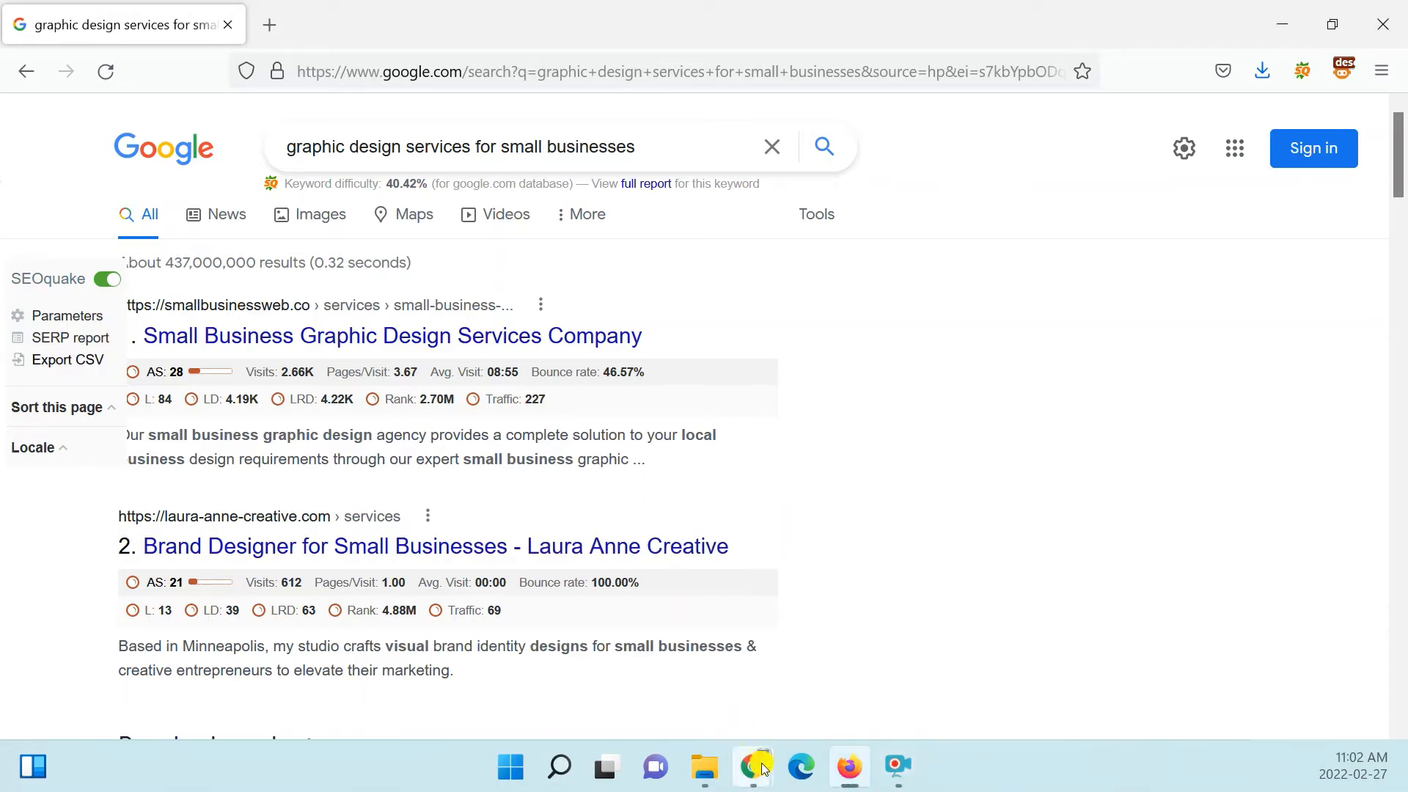
- In Chrome, open the imported "graphic design services for small businesses" sheet and split column A into columns with the semicolon separator
click(756, 766)
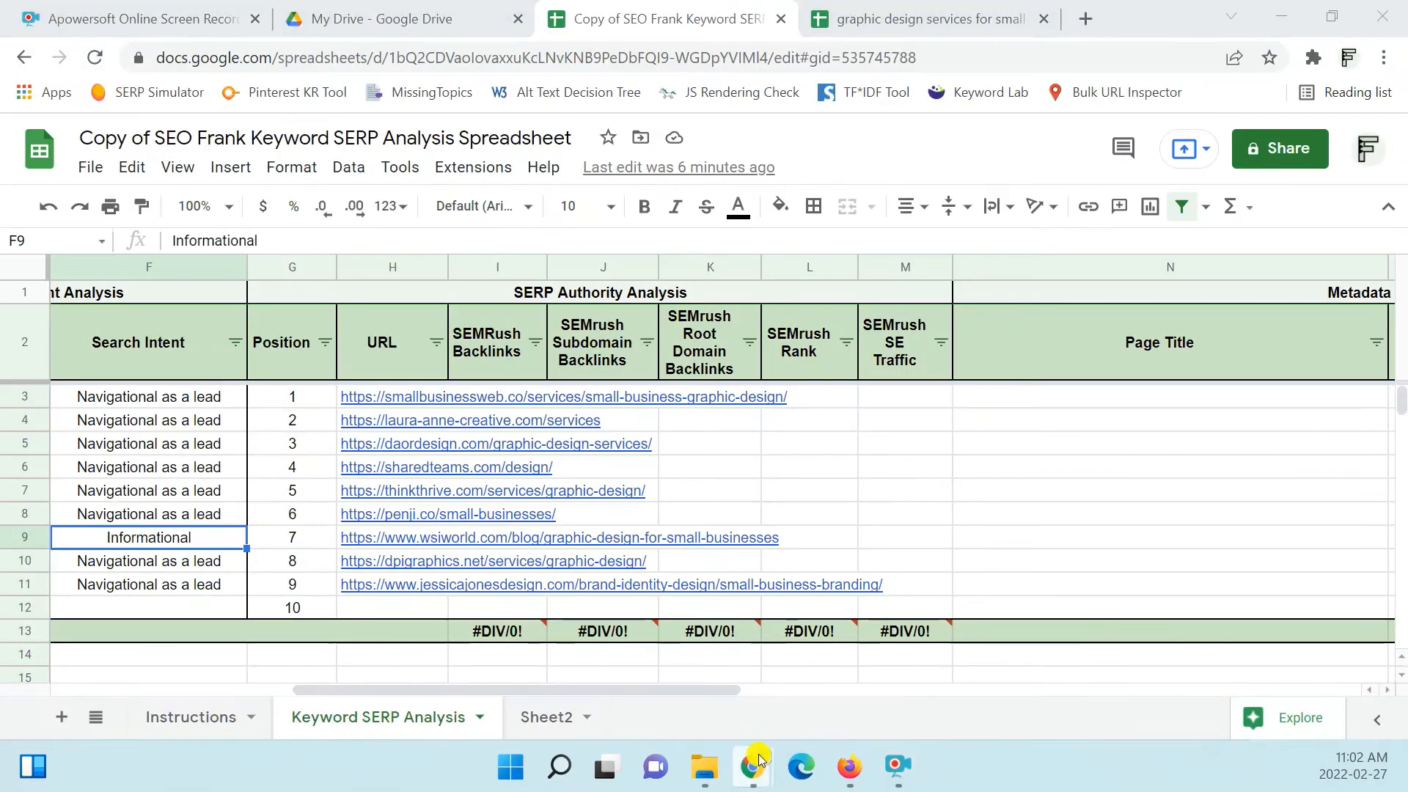
click(892, 489)
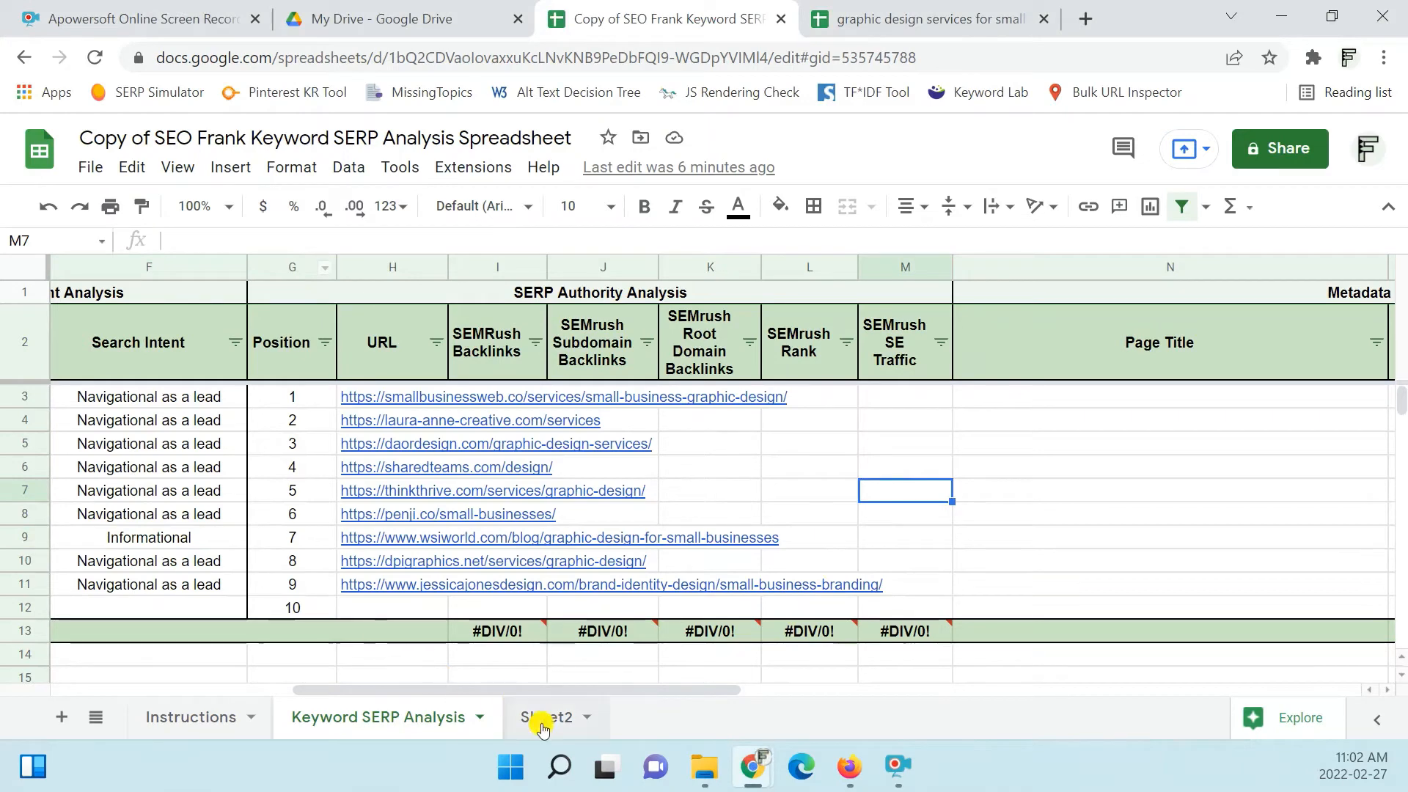
click(917, 6)
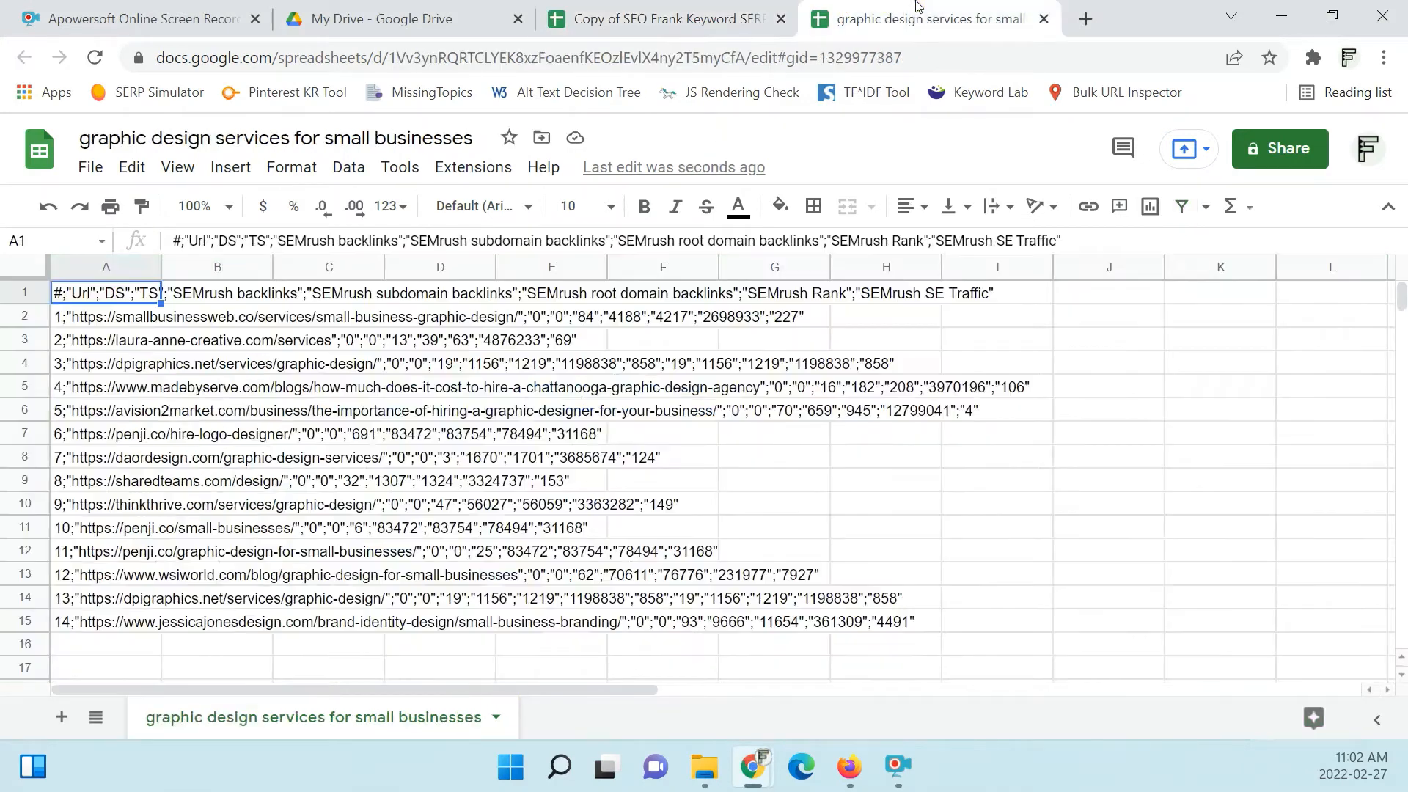
click(106, 364)
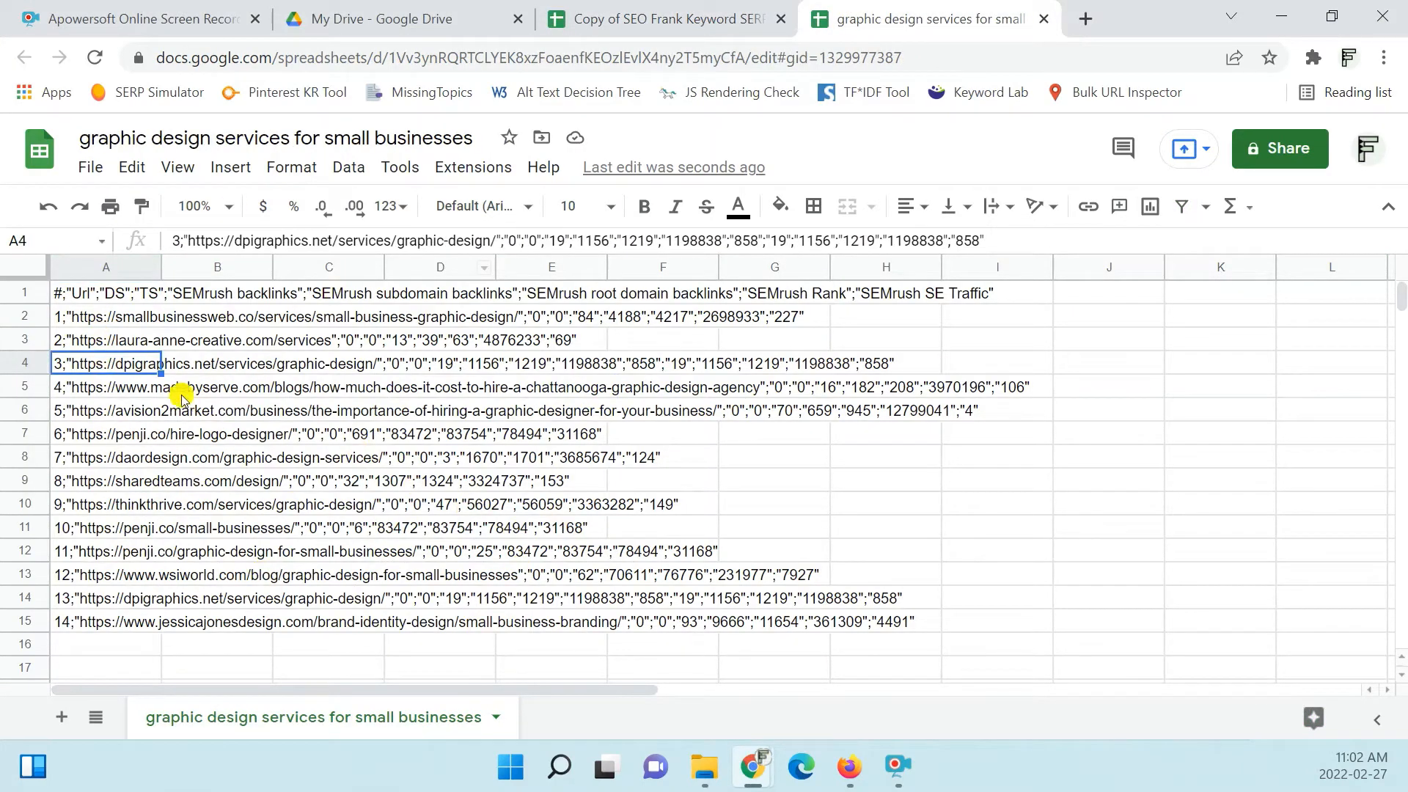
click(103, 268)
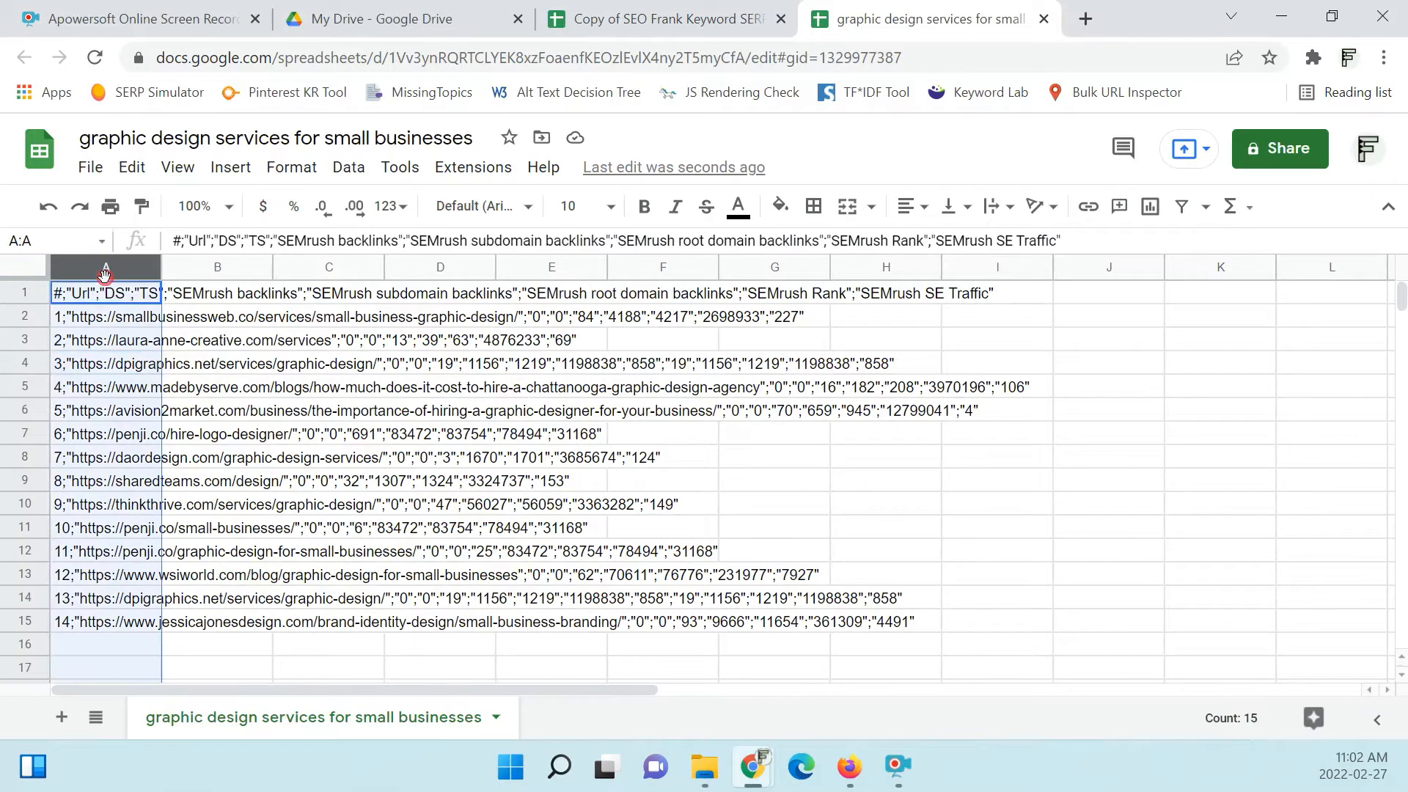
click(350, 169)
mouse_move(304, 171)
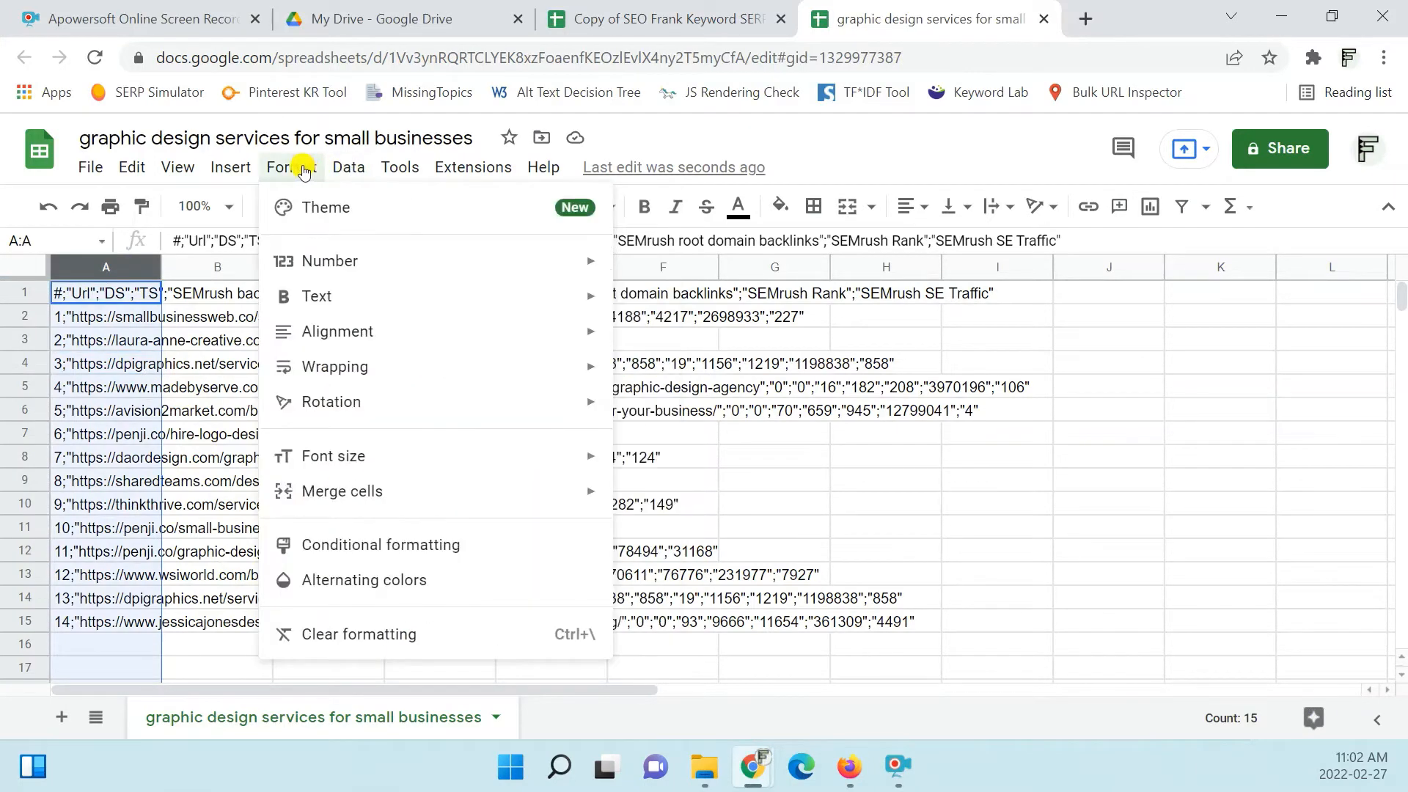
mouse_move(356, 172)
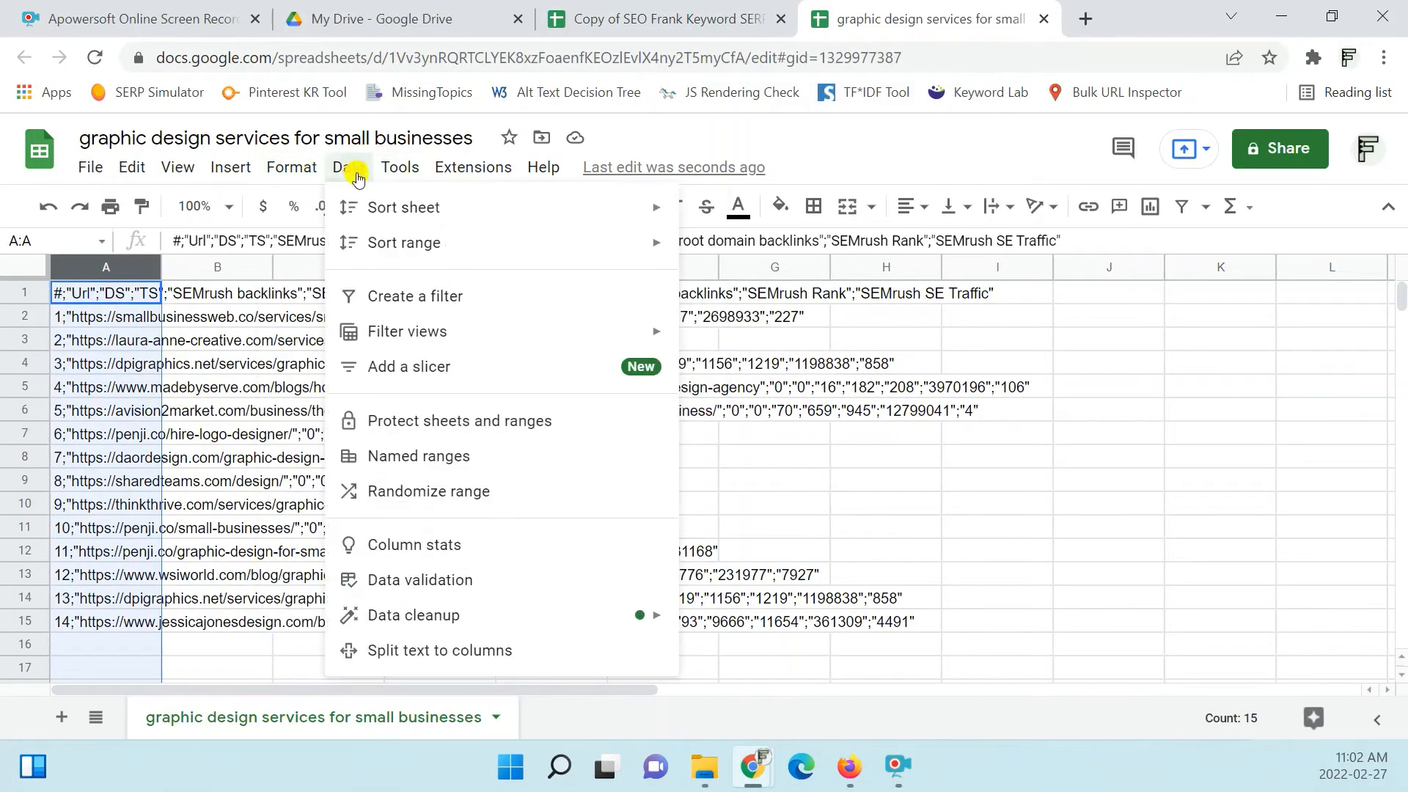
click(456, 655)
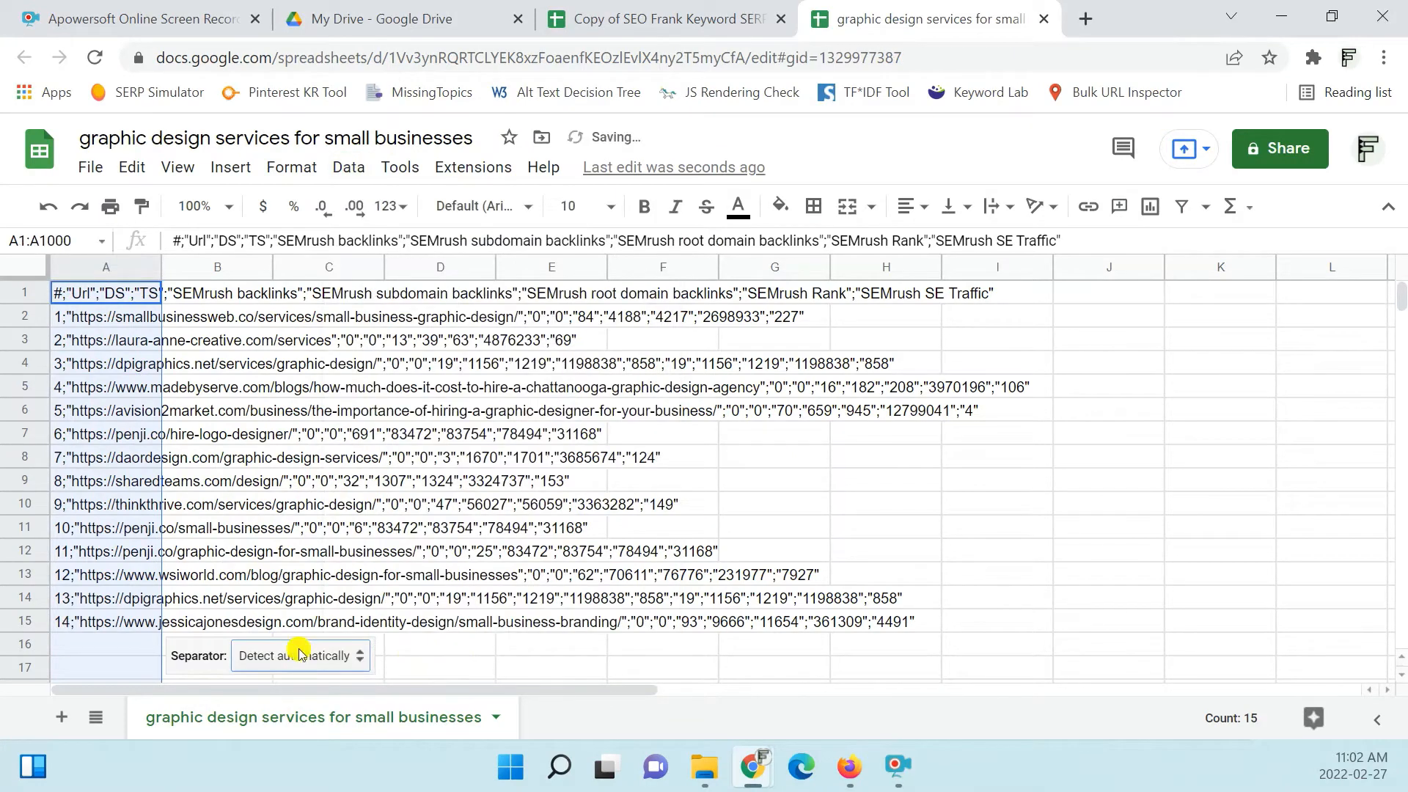
click(301, 654)
click(322, 587)
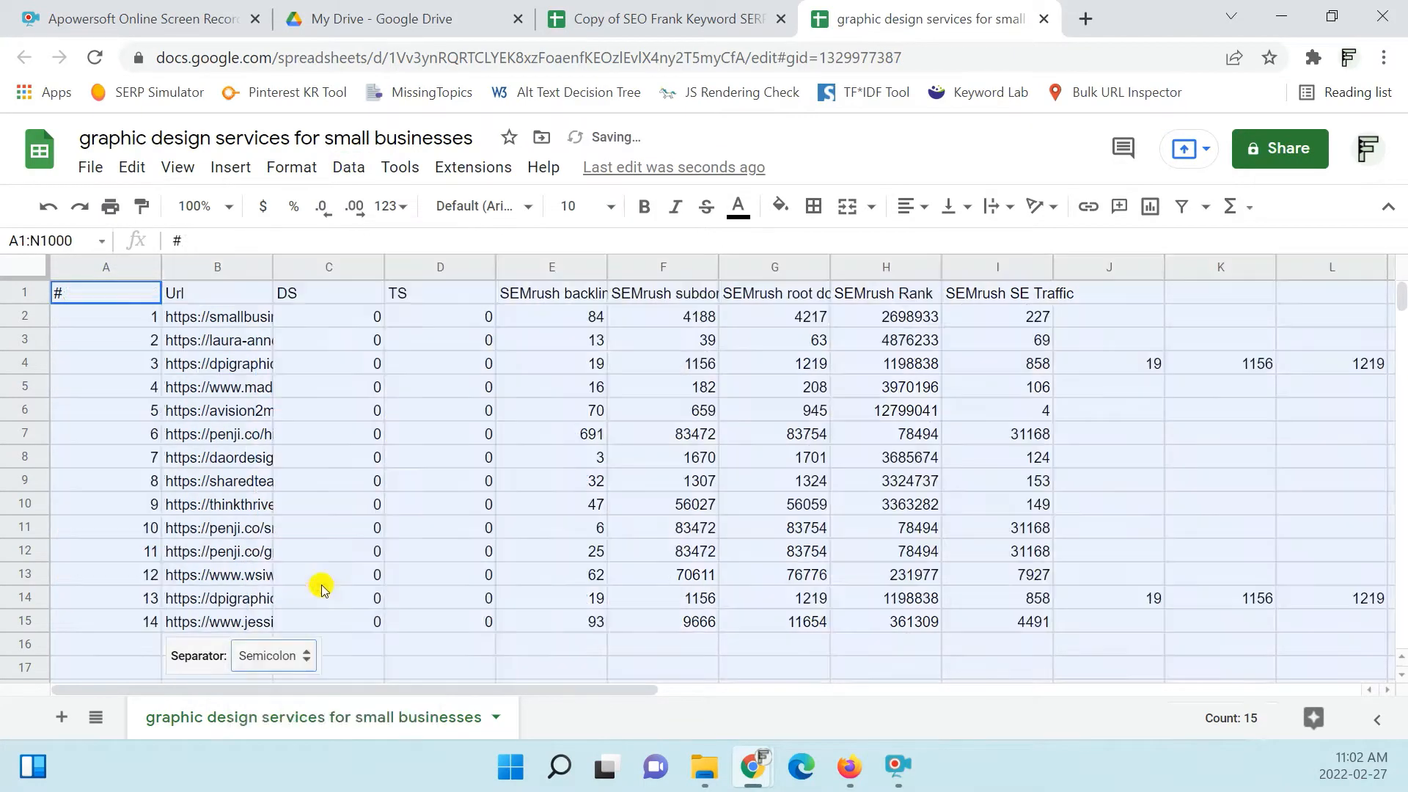
click(369, 479)
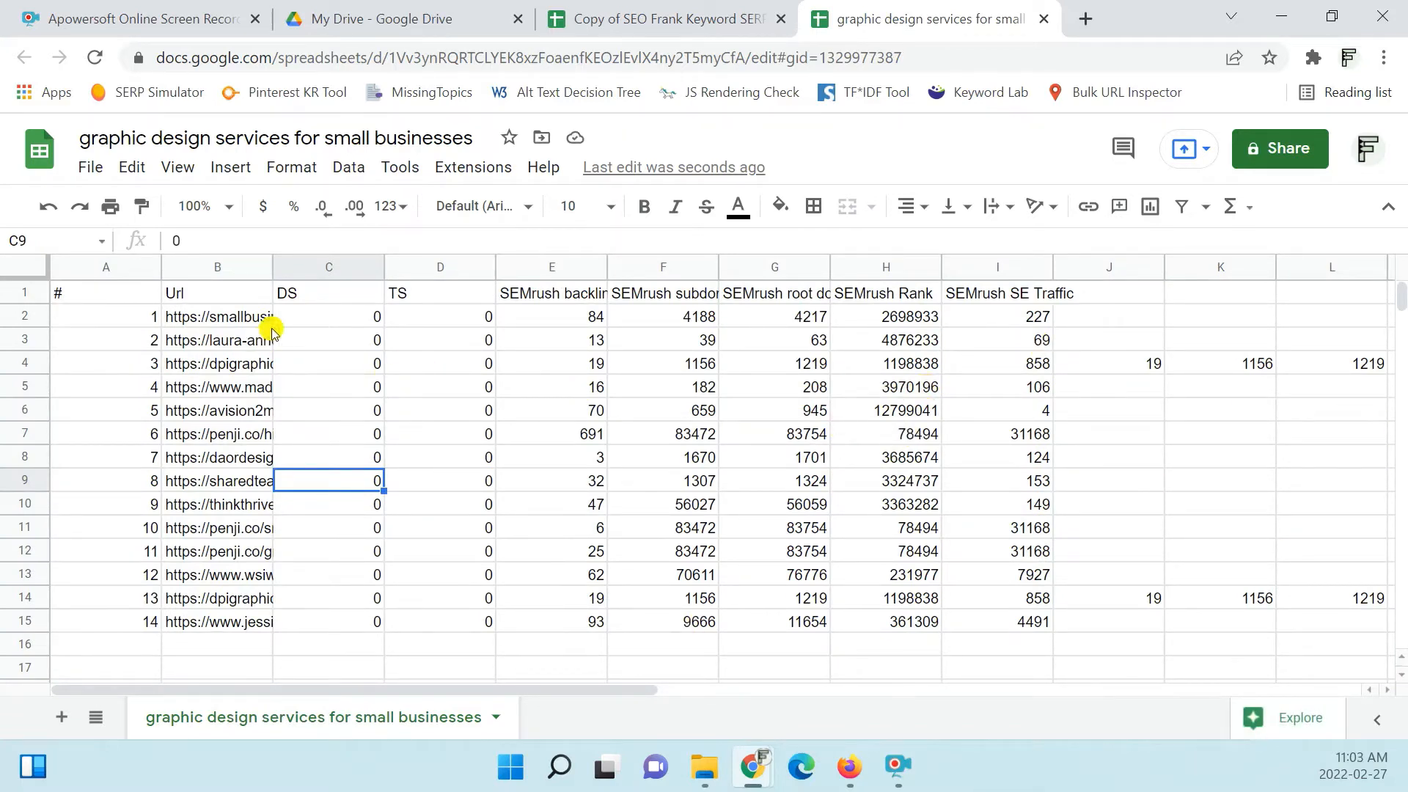
- Copy the SEMrush data in E2:I15 and paste it as values only into the Keyword SERP Analysis sheet, starting at I3
click(533, 324)
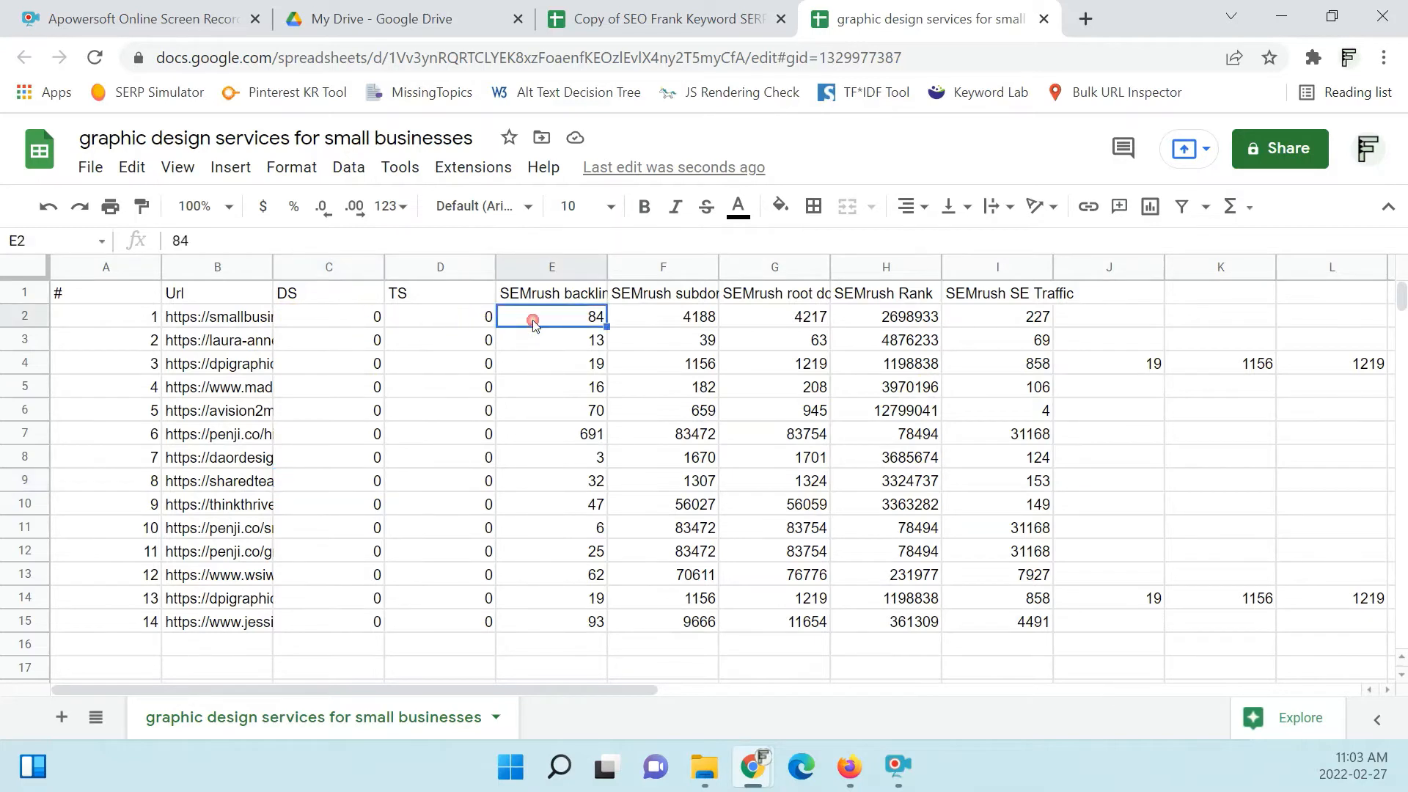
key(shift+Right)
key(shift+Right)
key(shift+Right)
key(shift+Right)
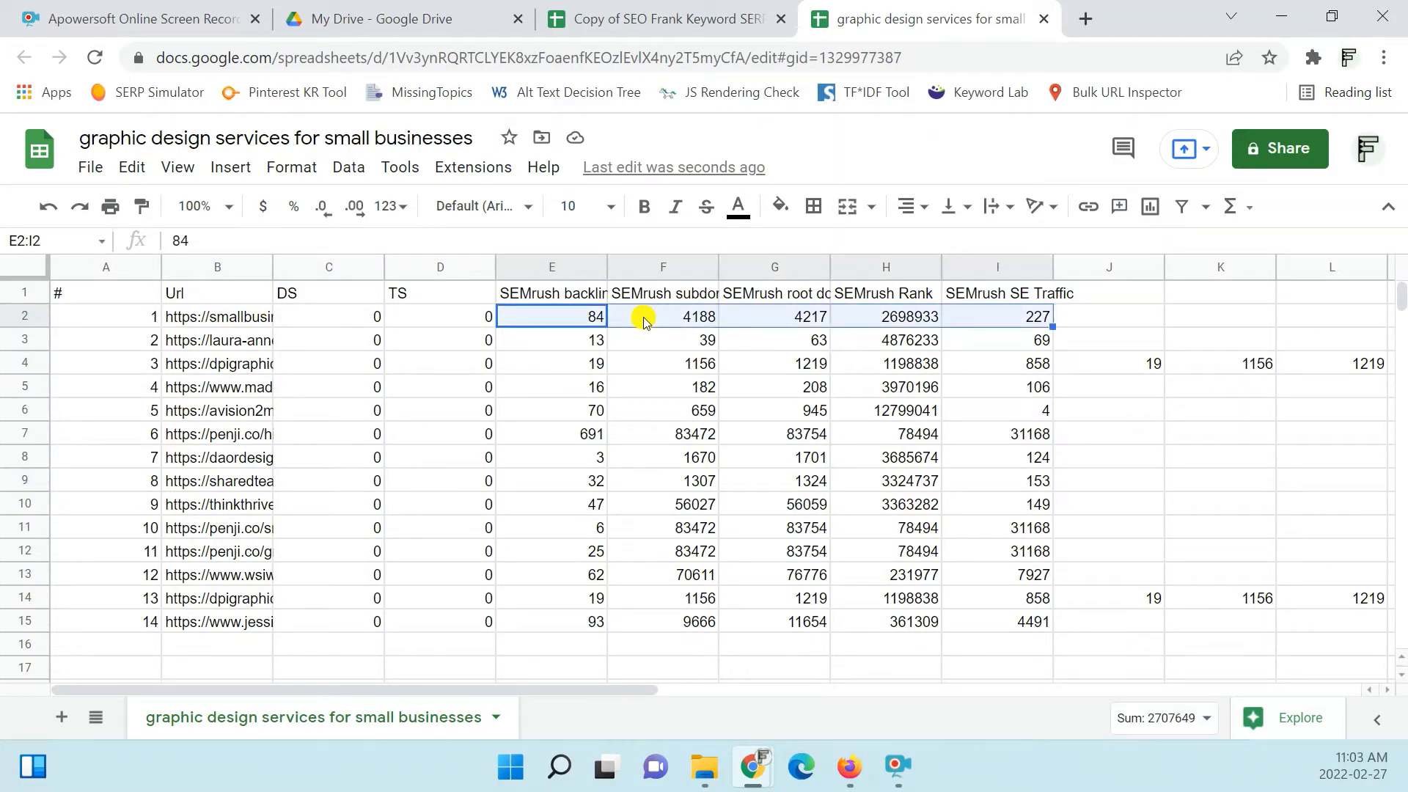
key(ctrl+shift+Down)
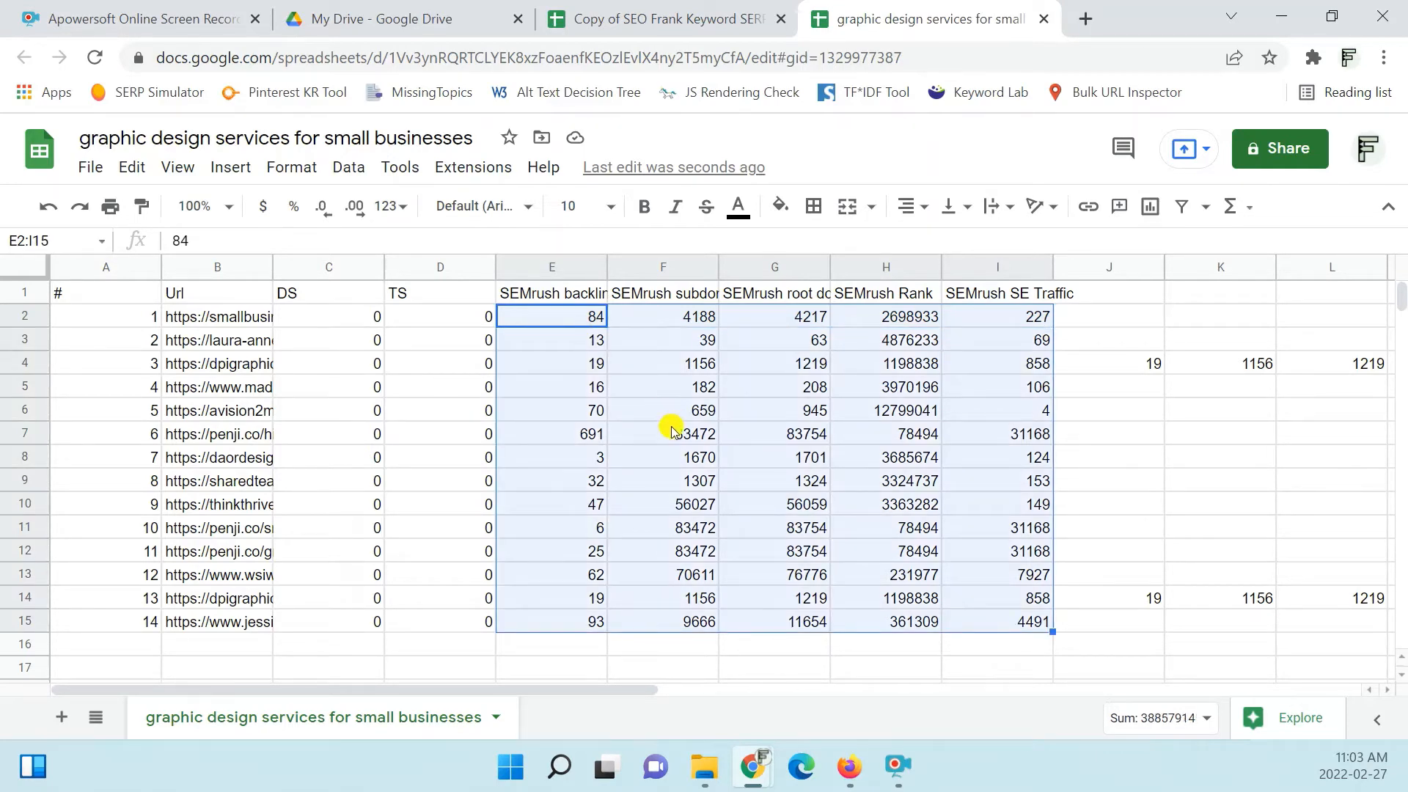
click(727, 12)
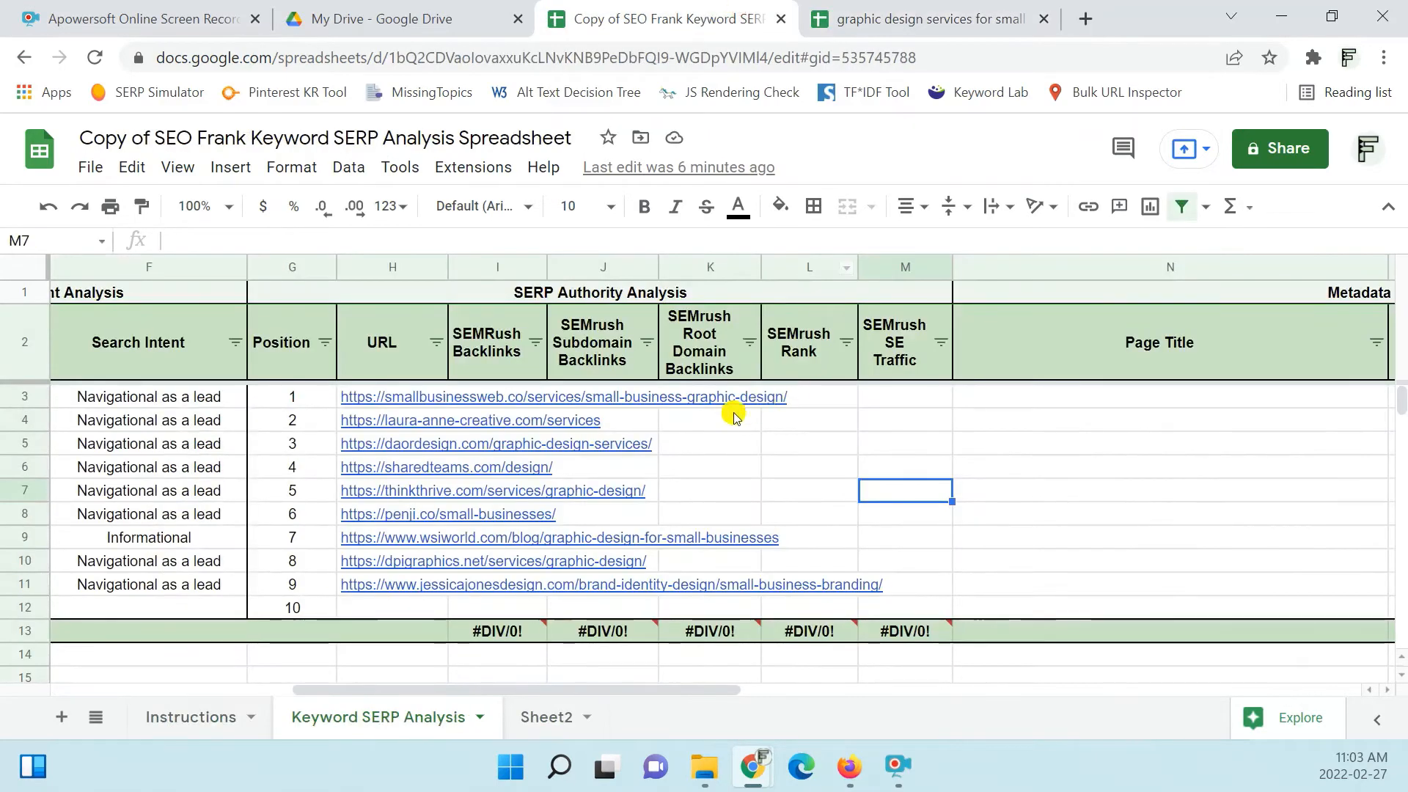
right_click(512, 404)
mouse_move(646, 332)
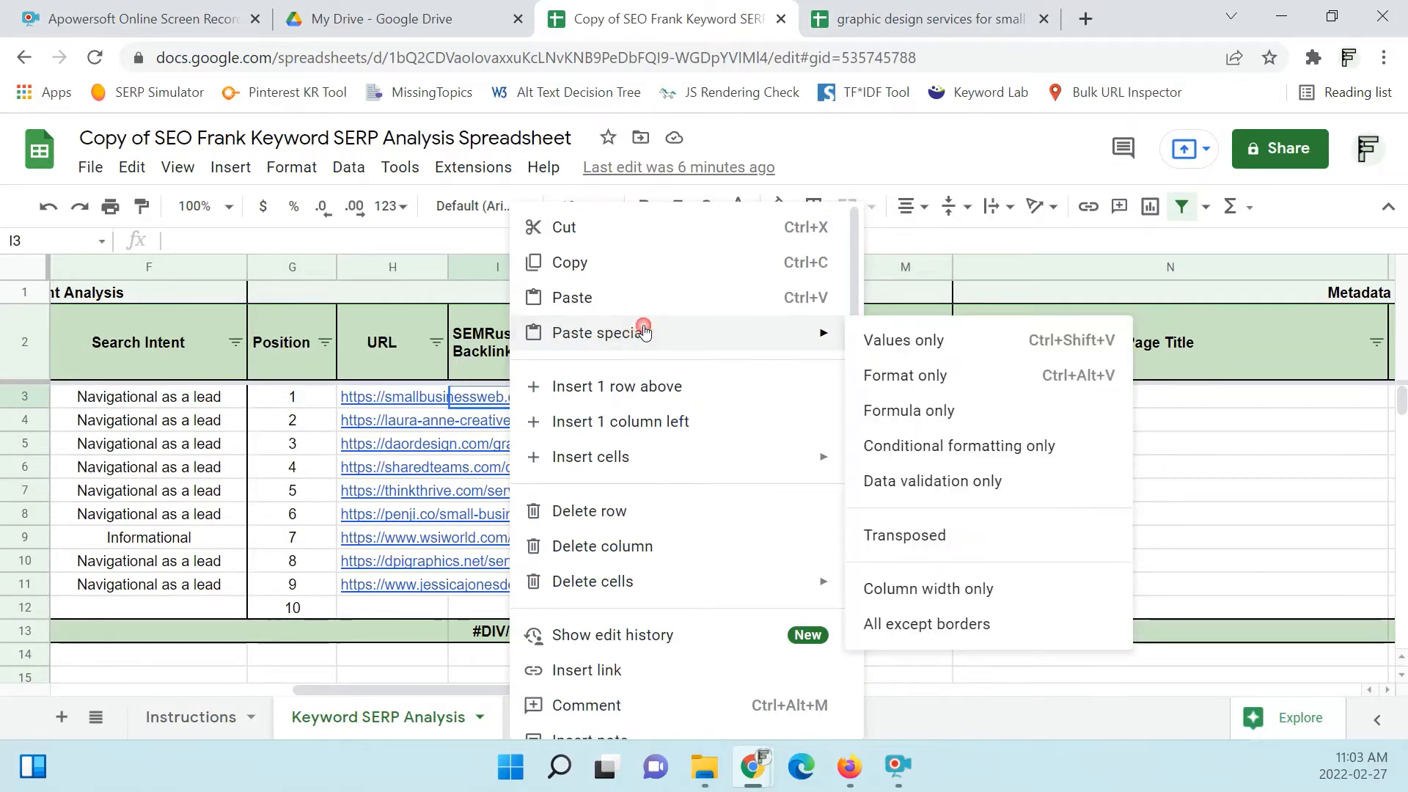
click(904, 340)
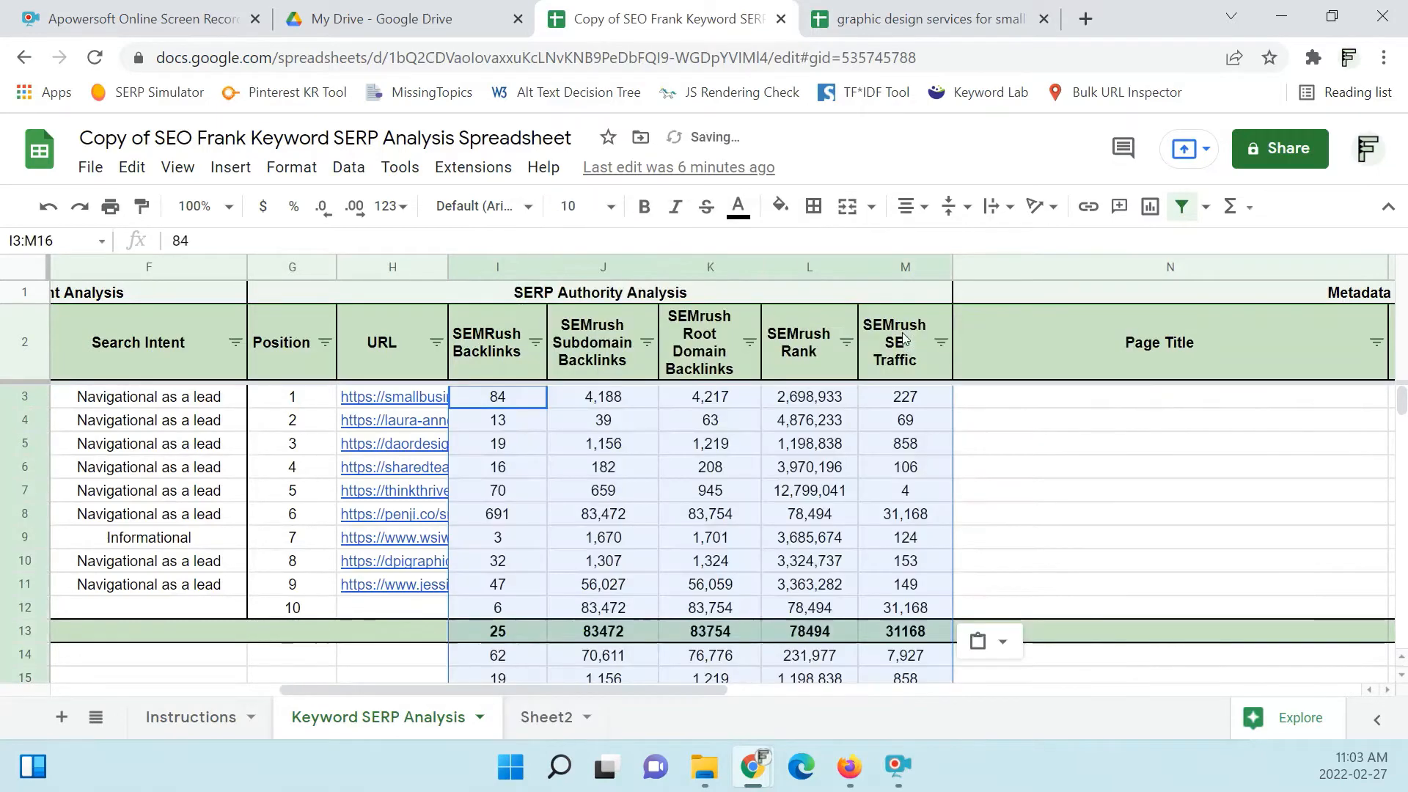
scroll(618, 496, down, 4)
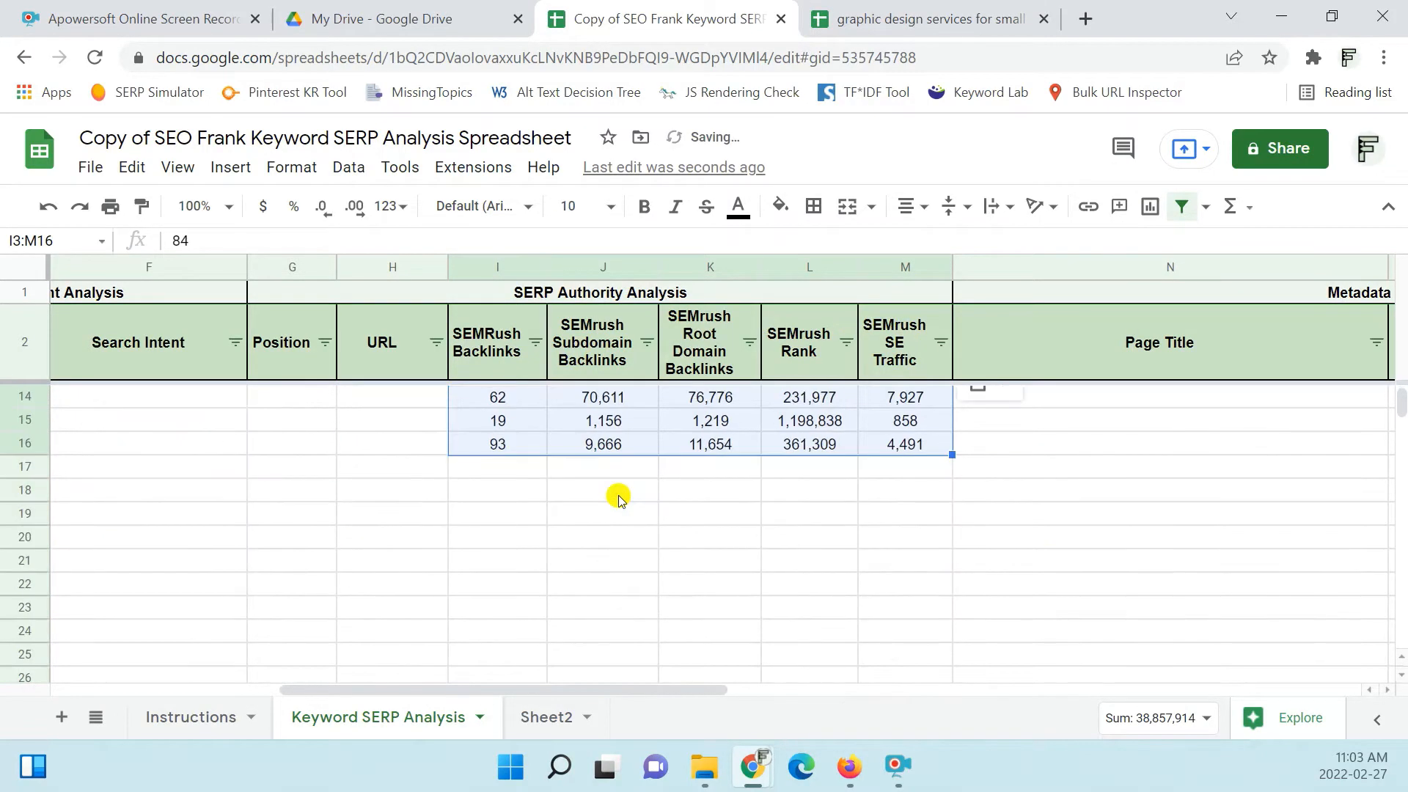
scroll(619, 496, up, 4)
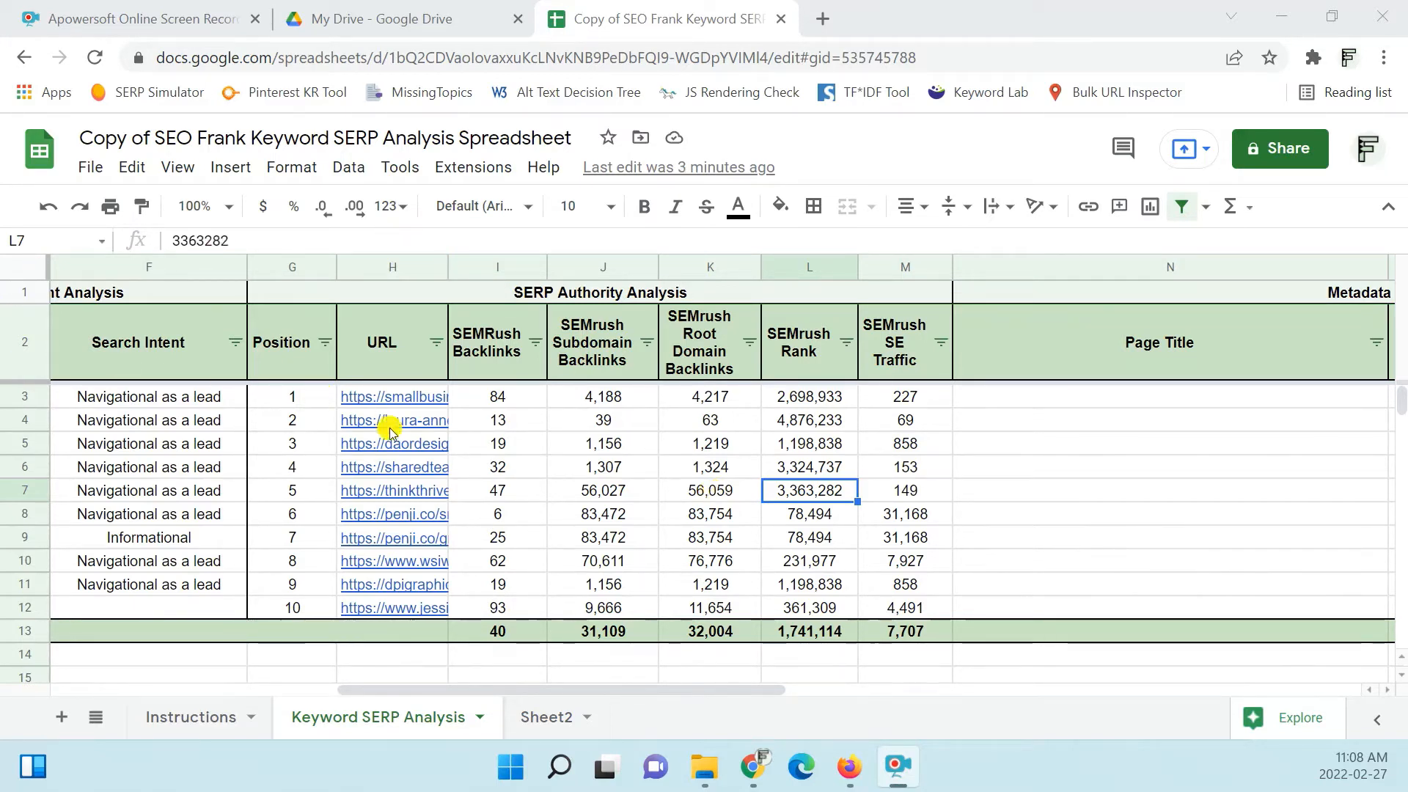
- Review the SEMRush Backlinks values of the ranking URLs, comparing positions 1 to 5 with the lower positions
click(513, 465)
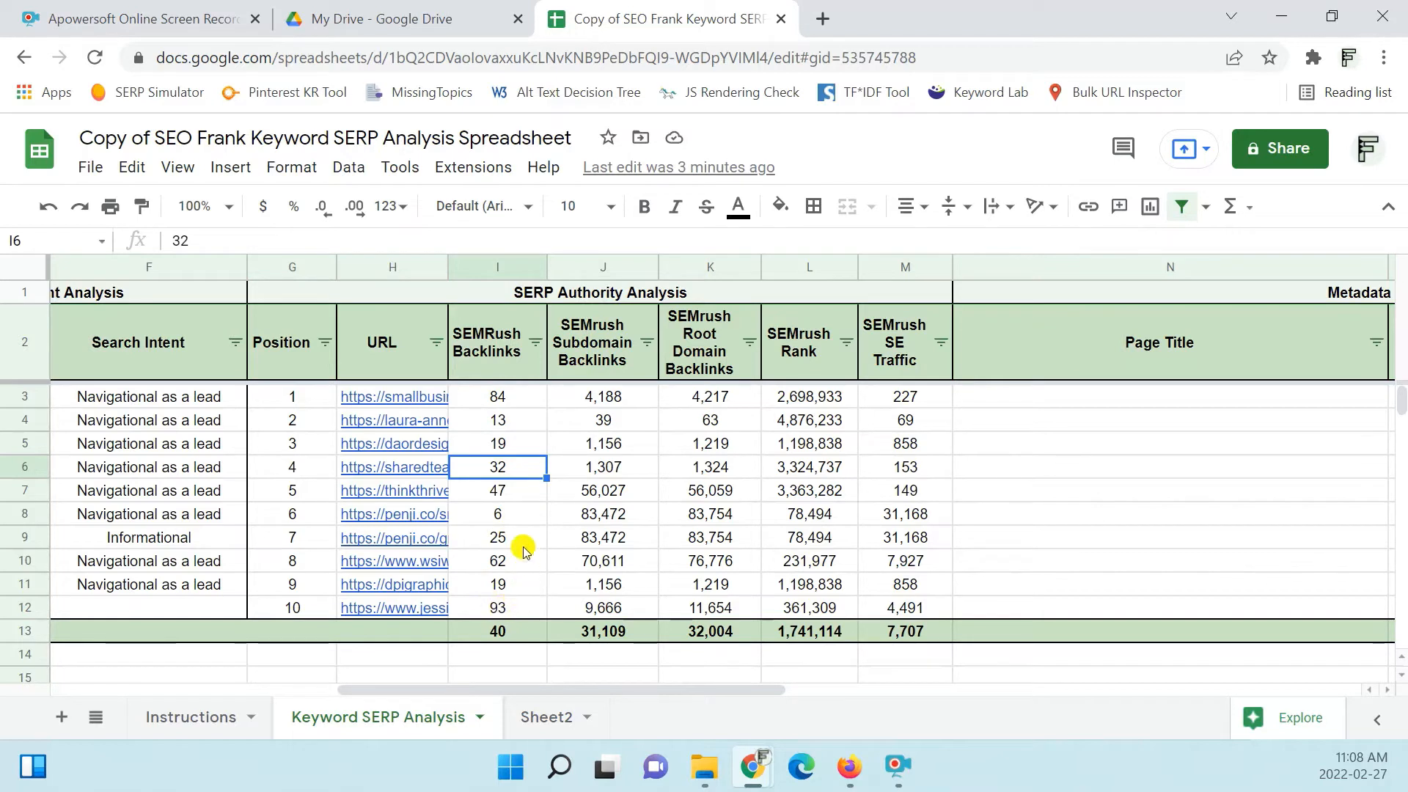
click(515, 520)
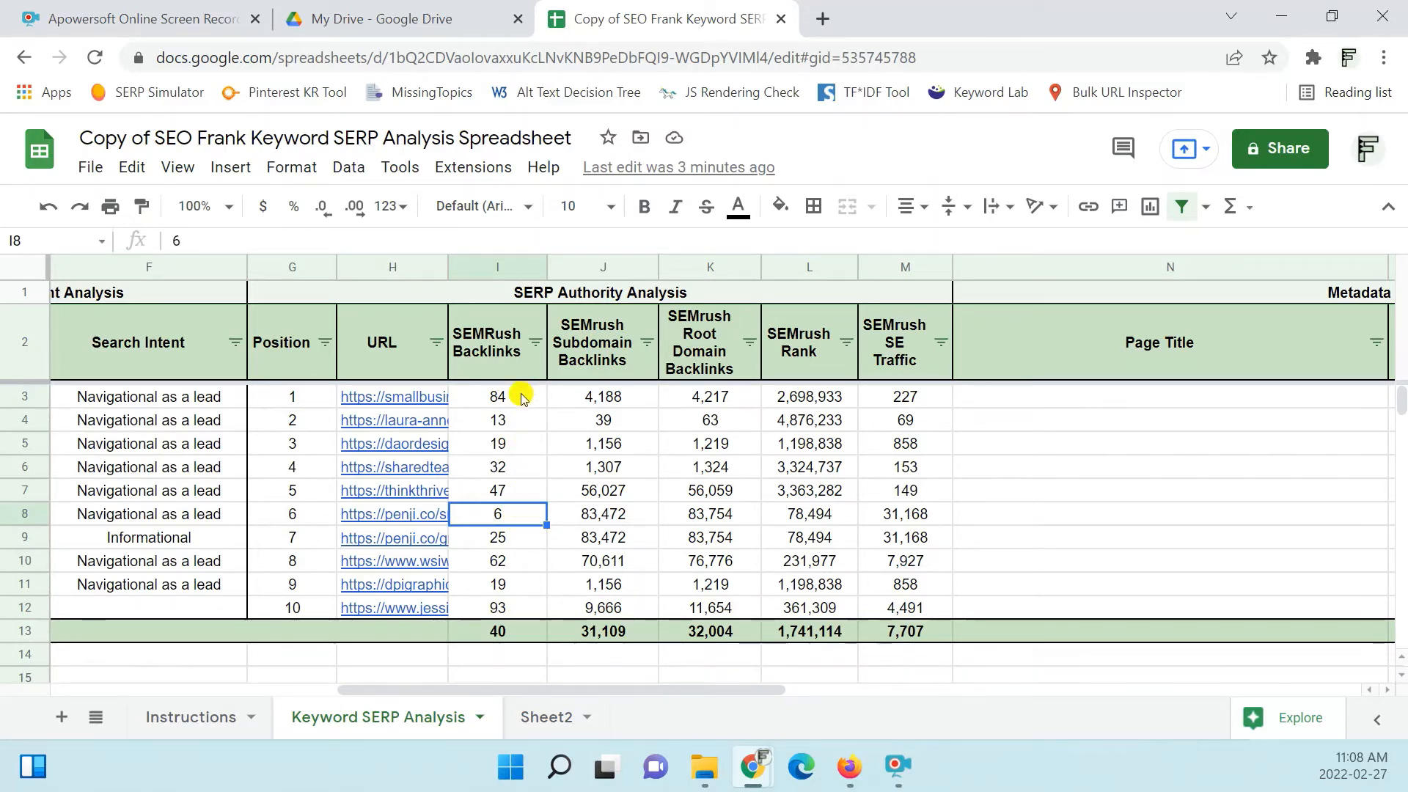
drag(519, 400, 516, 493)
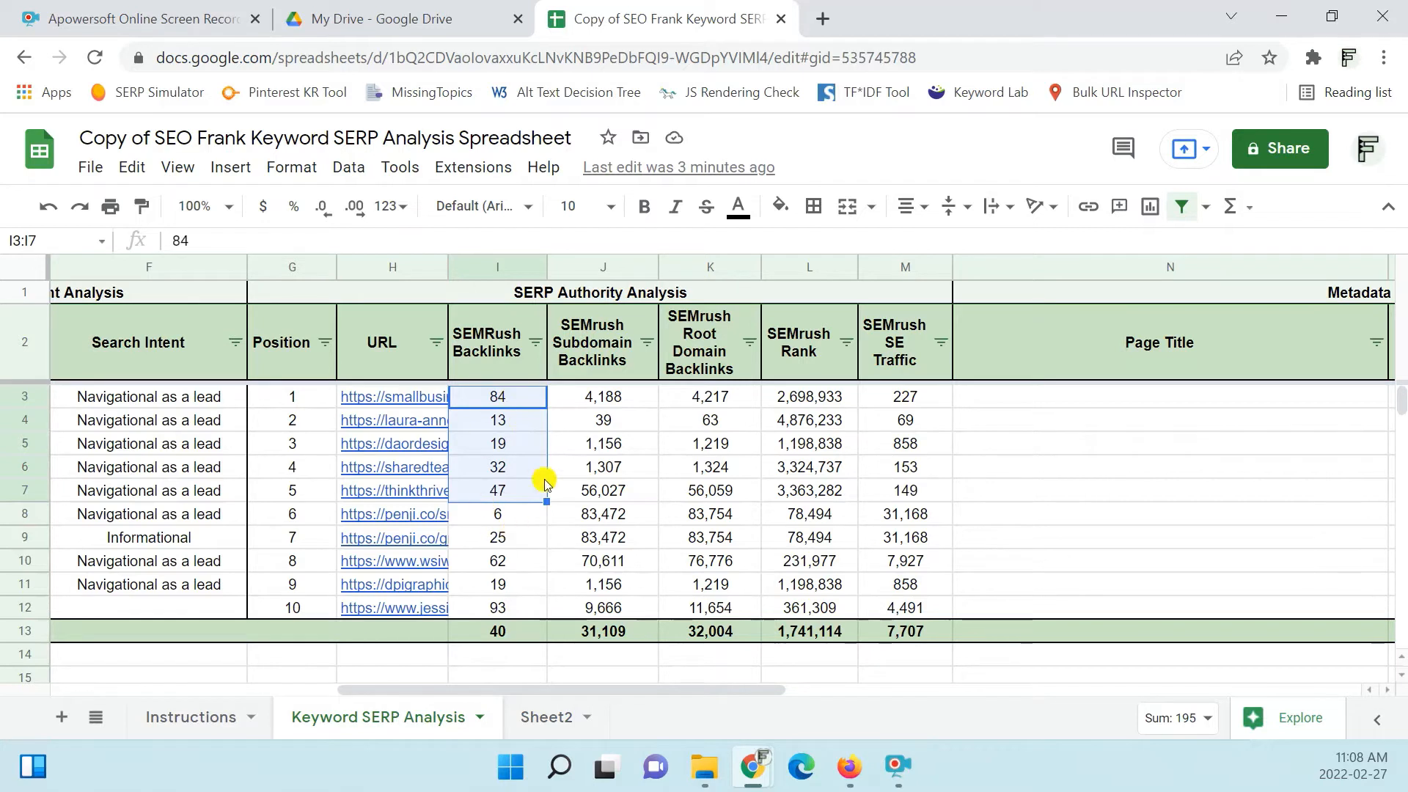
click(502, 603)
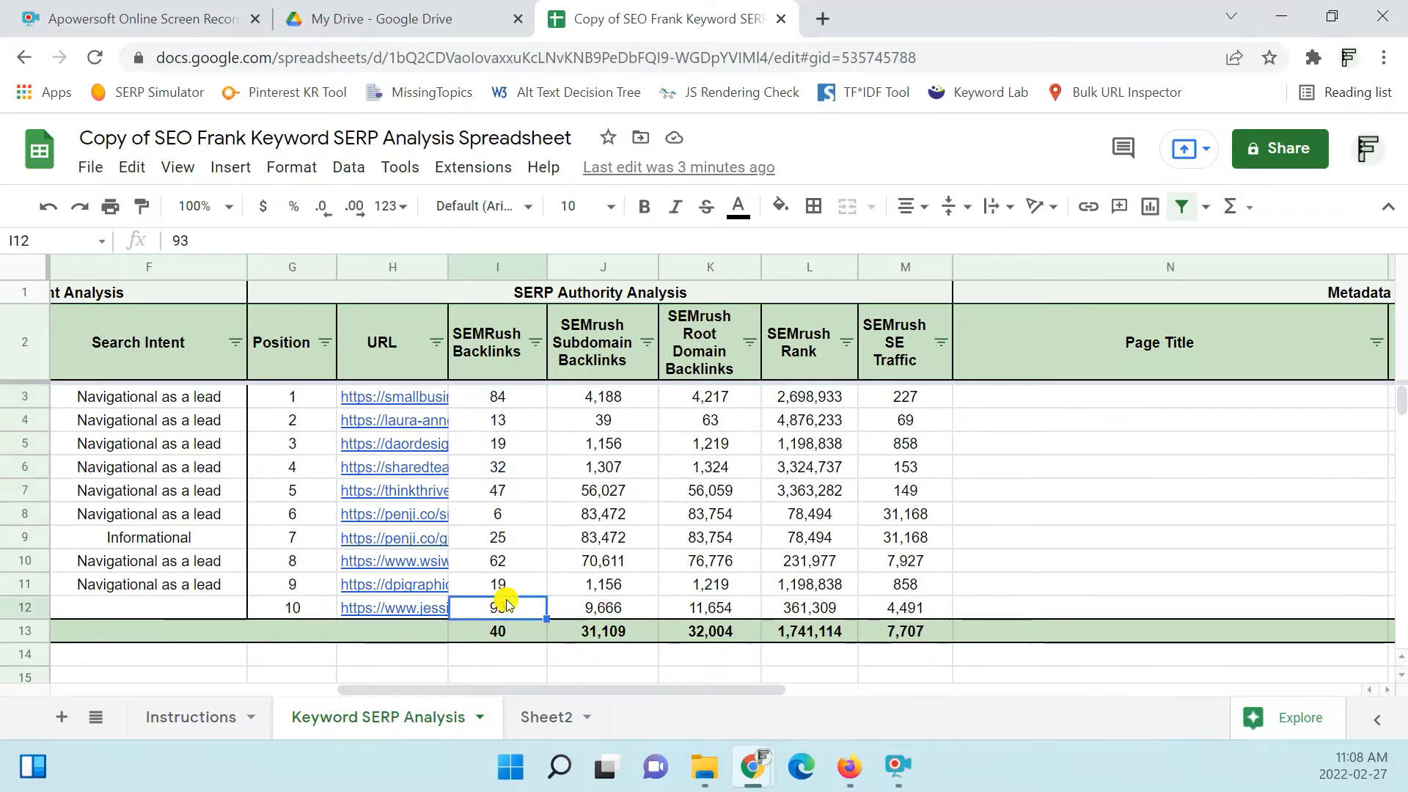
- Compare the SEMRush Backlinks values with the subdomain and root domain backlinks columns for the ranking URLs
click(535, 405)
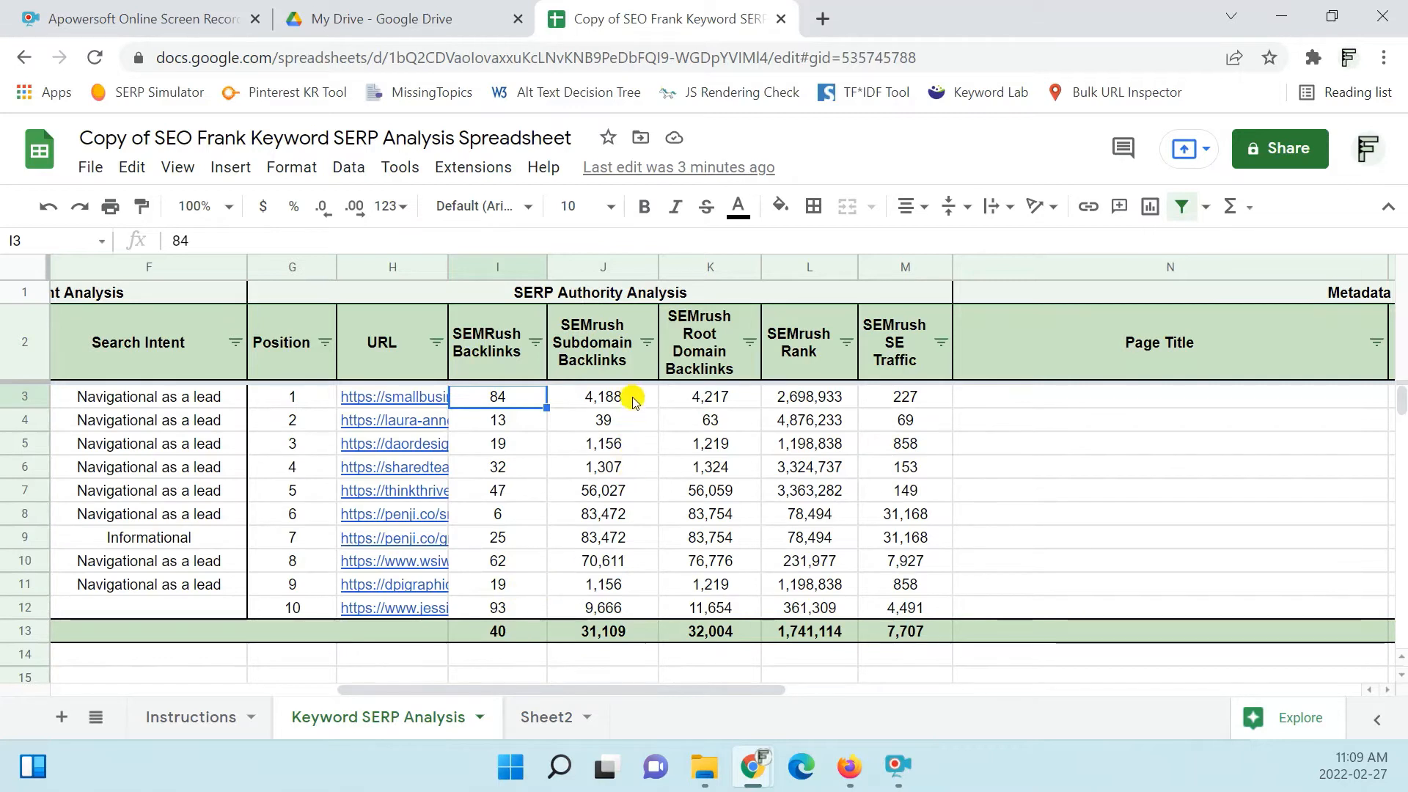
drag(618, 273, 693, 262)
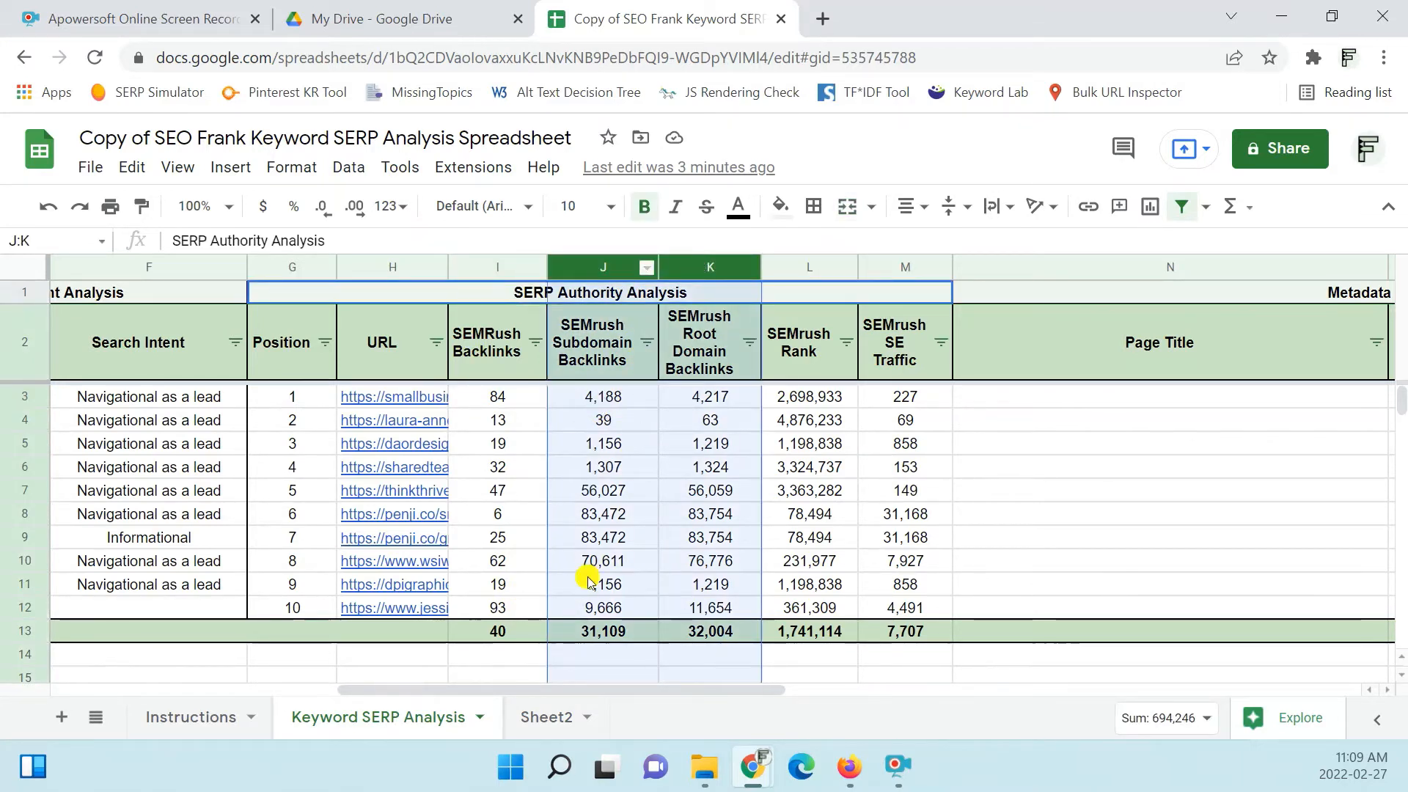
click(640, 495)
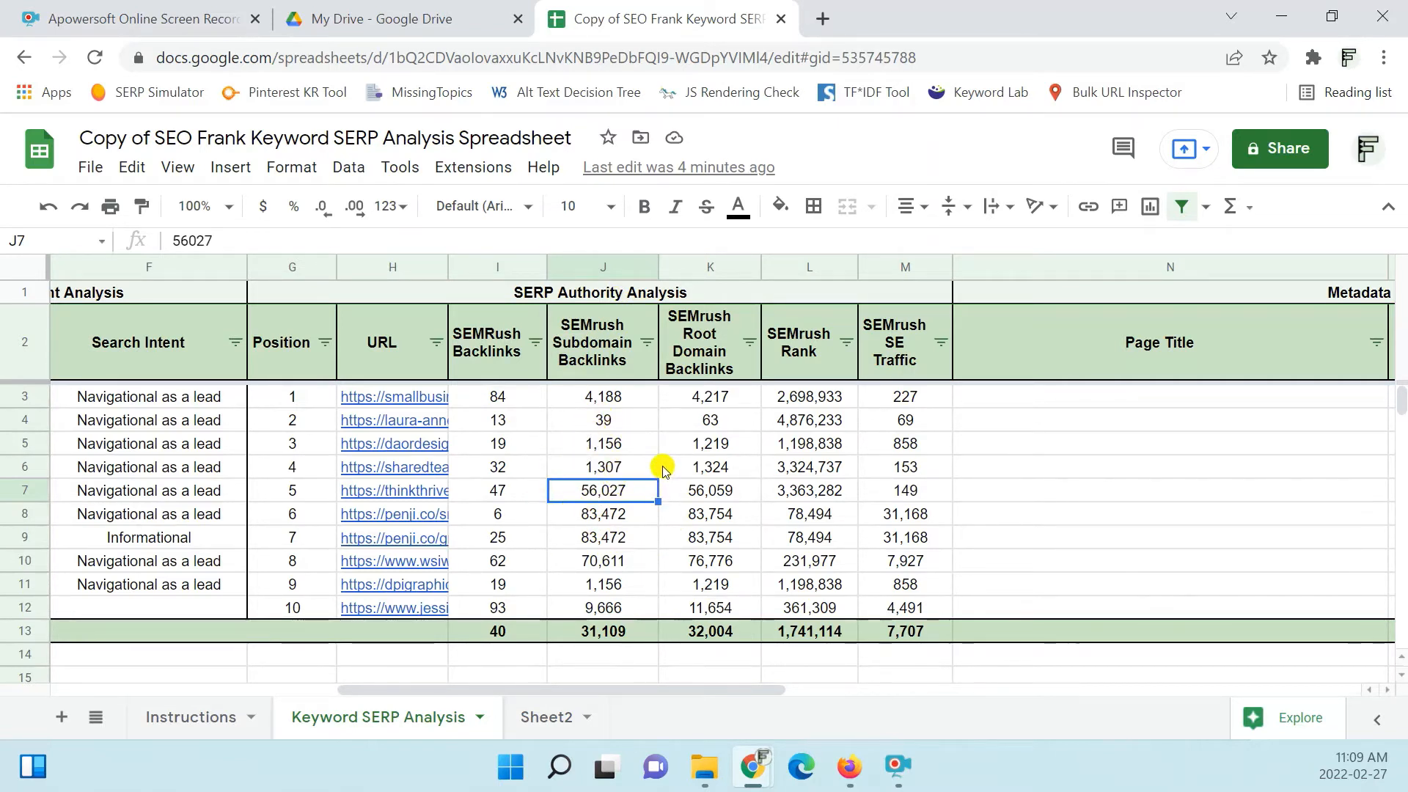
click(488, 278)
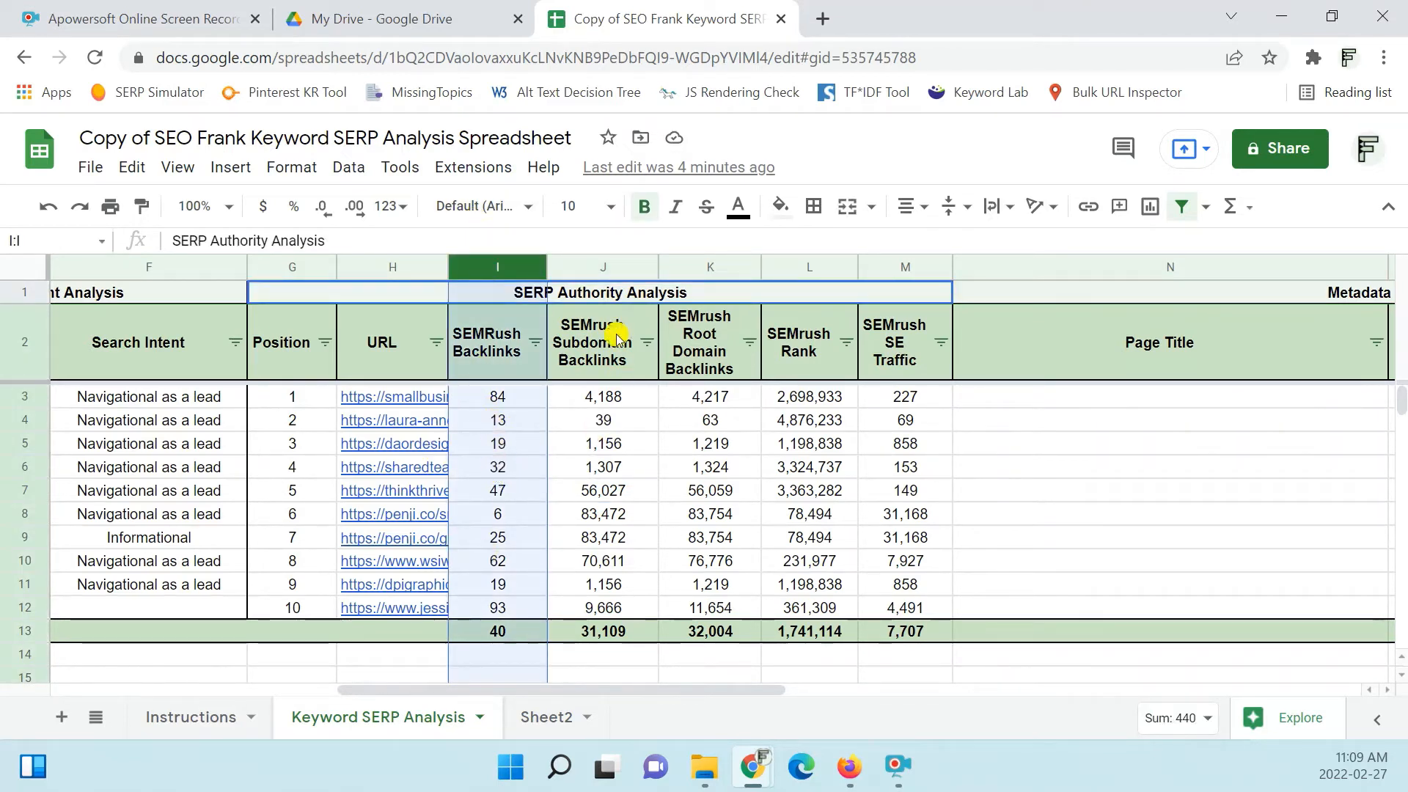
click(634, 265)
drag(634, 265, 712, 268)
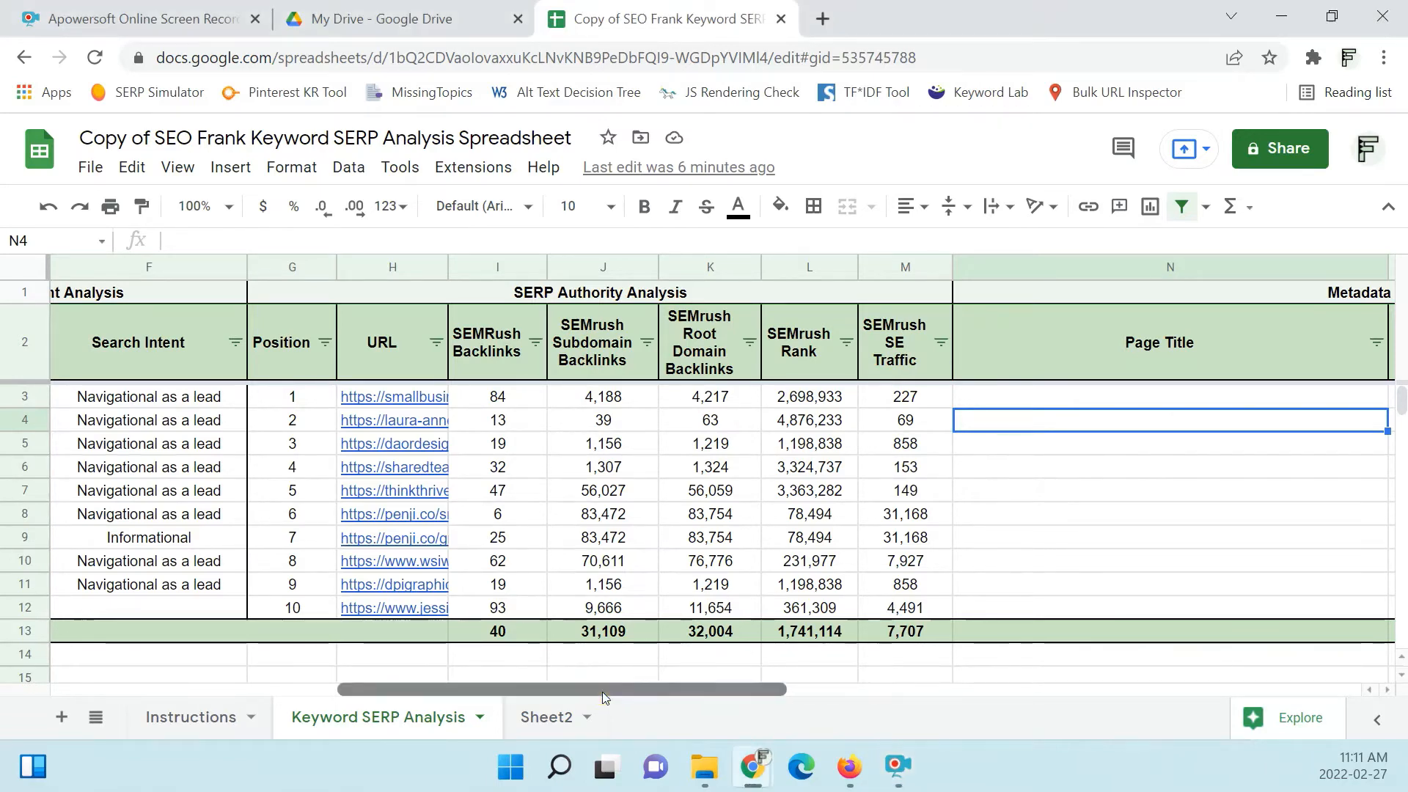
- Check the empty Metadata Analysis columns, and in Firefox set SEO Minion below the Google results to copy All Organic Results
drag(601, 692, 799, 682)
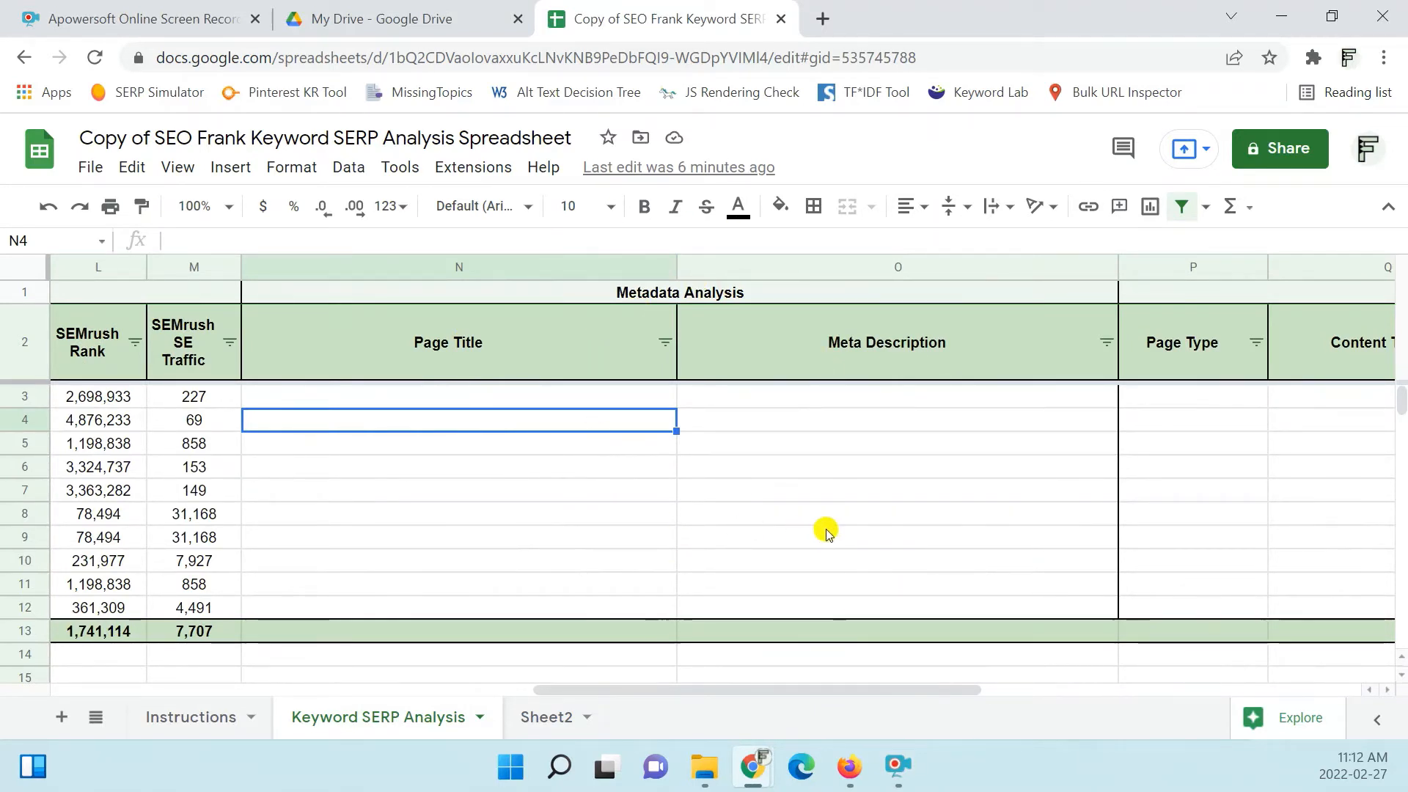
click(851, 768)
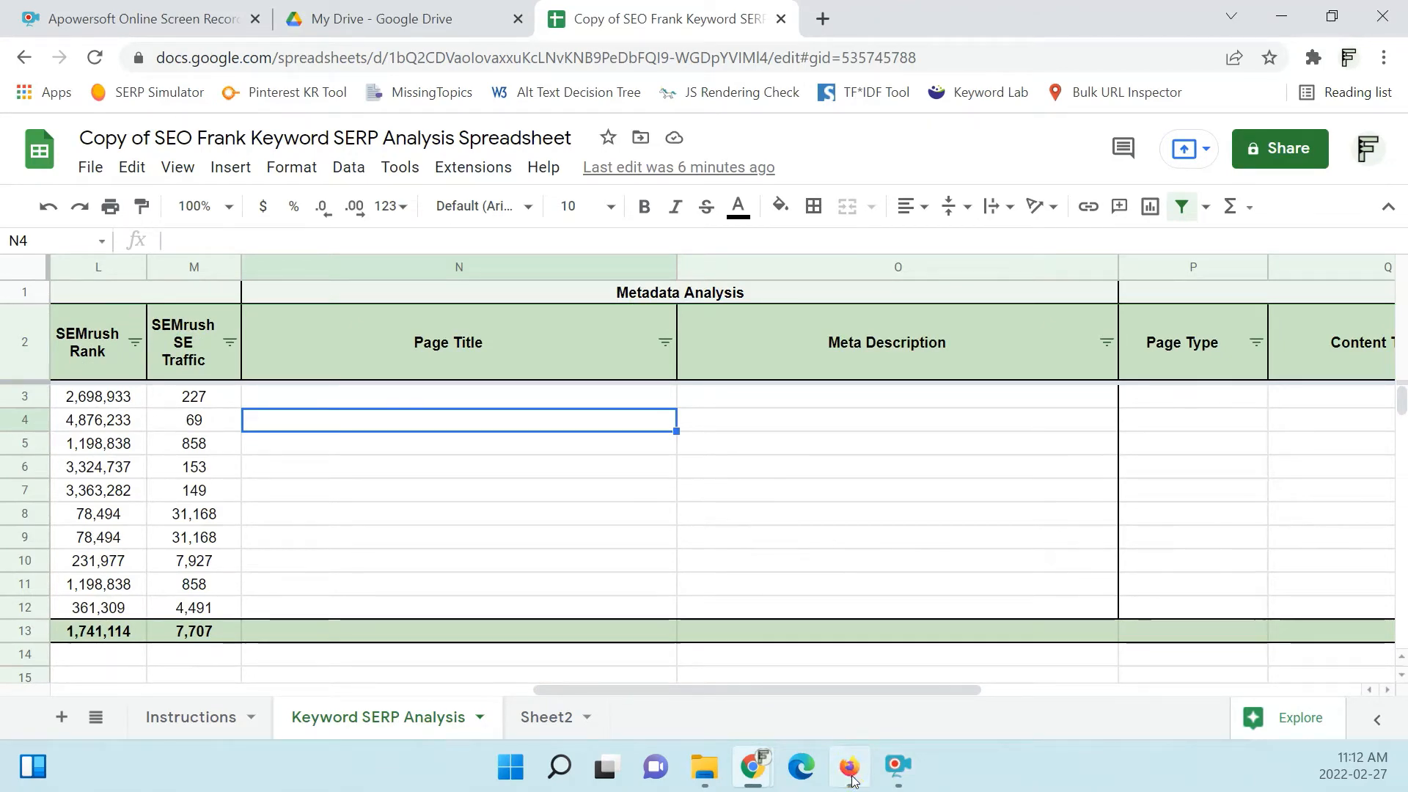
scroll(660, 440, up, 15)
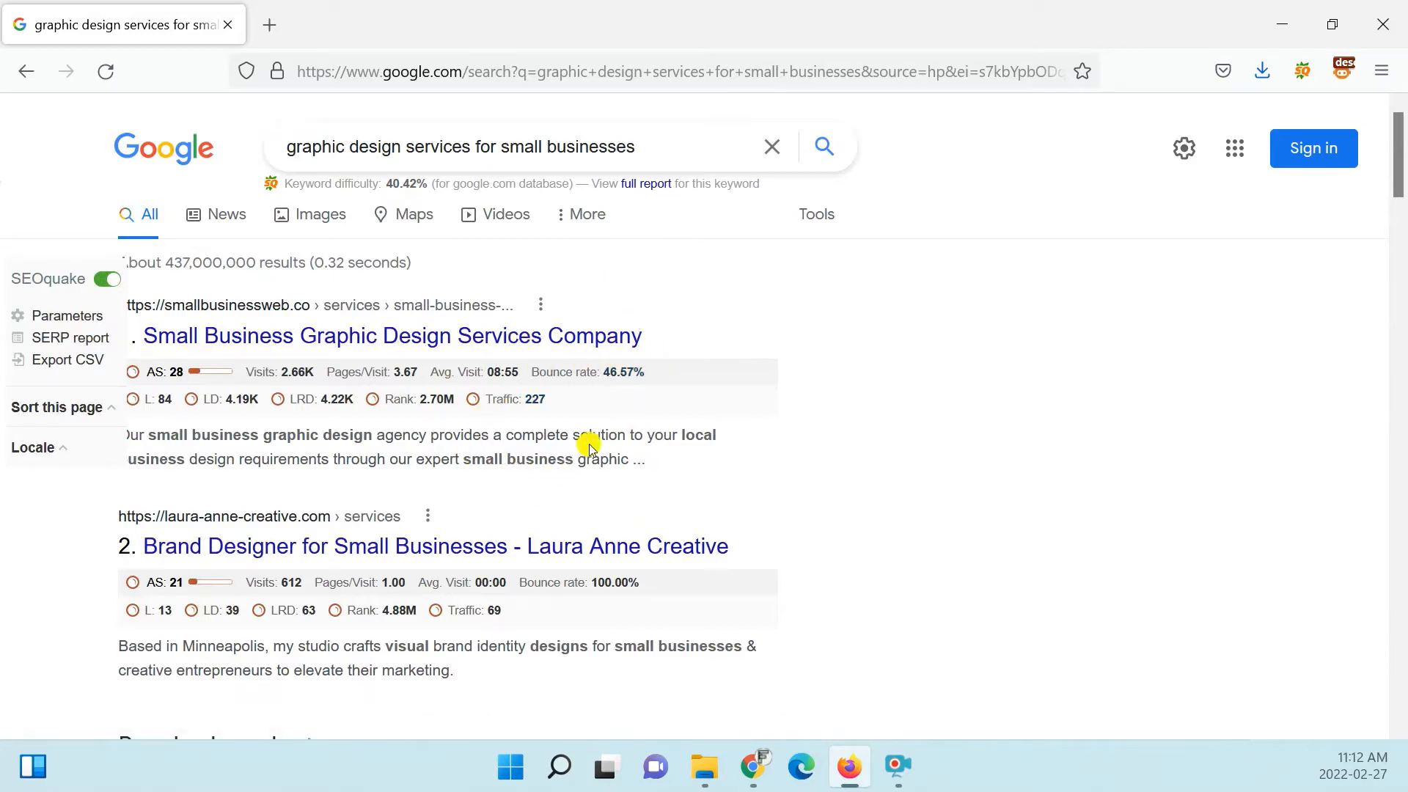
scroll(590, 446, down, 3)
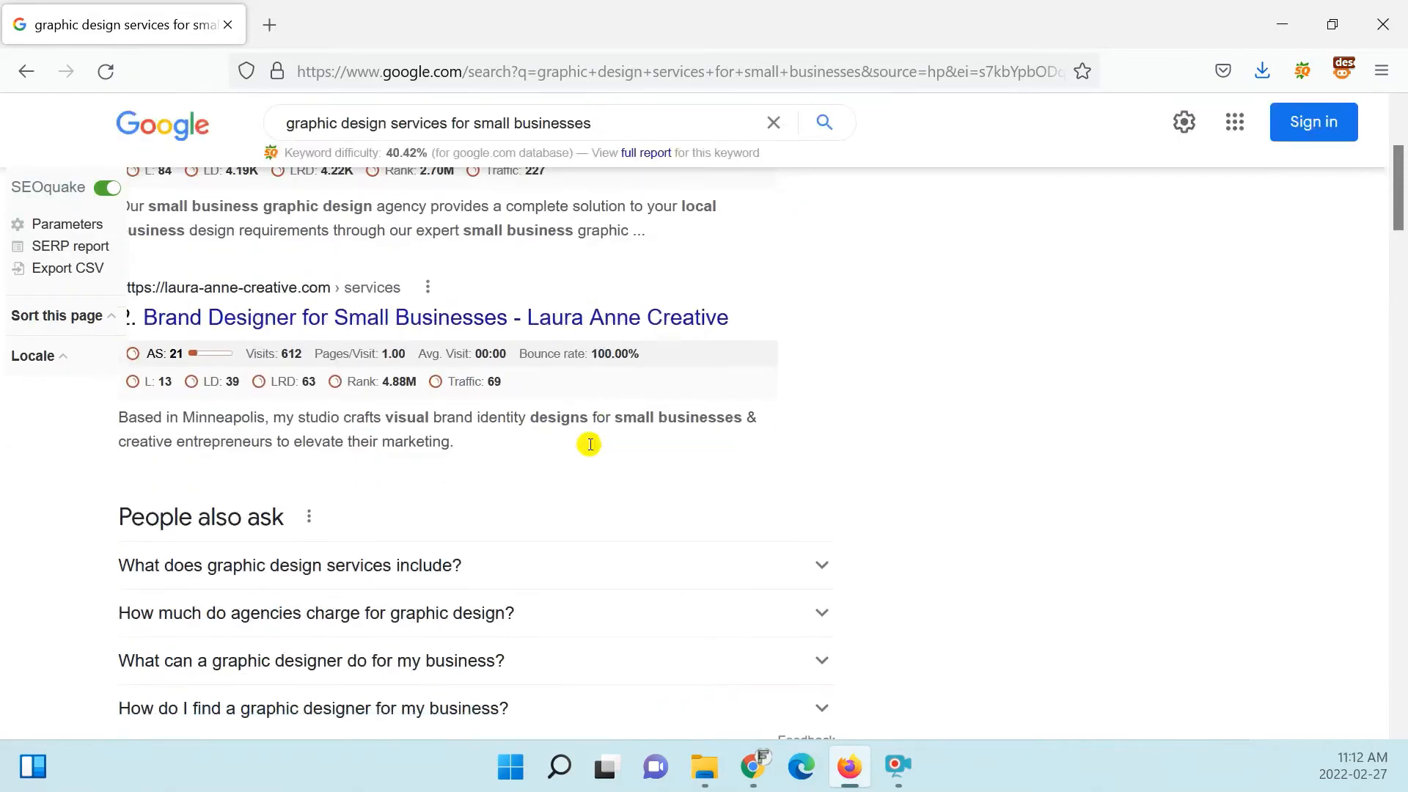
scroll(590, 445, down, 20)
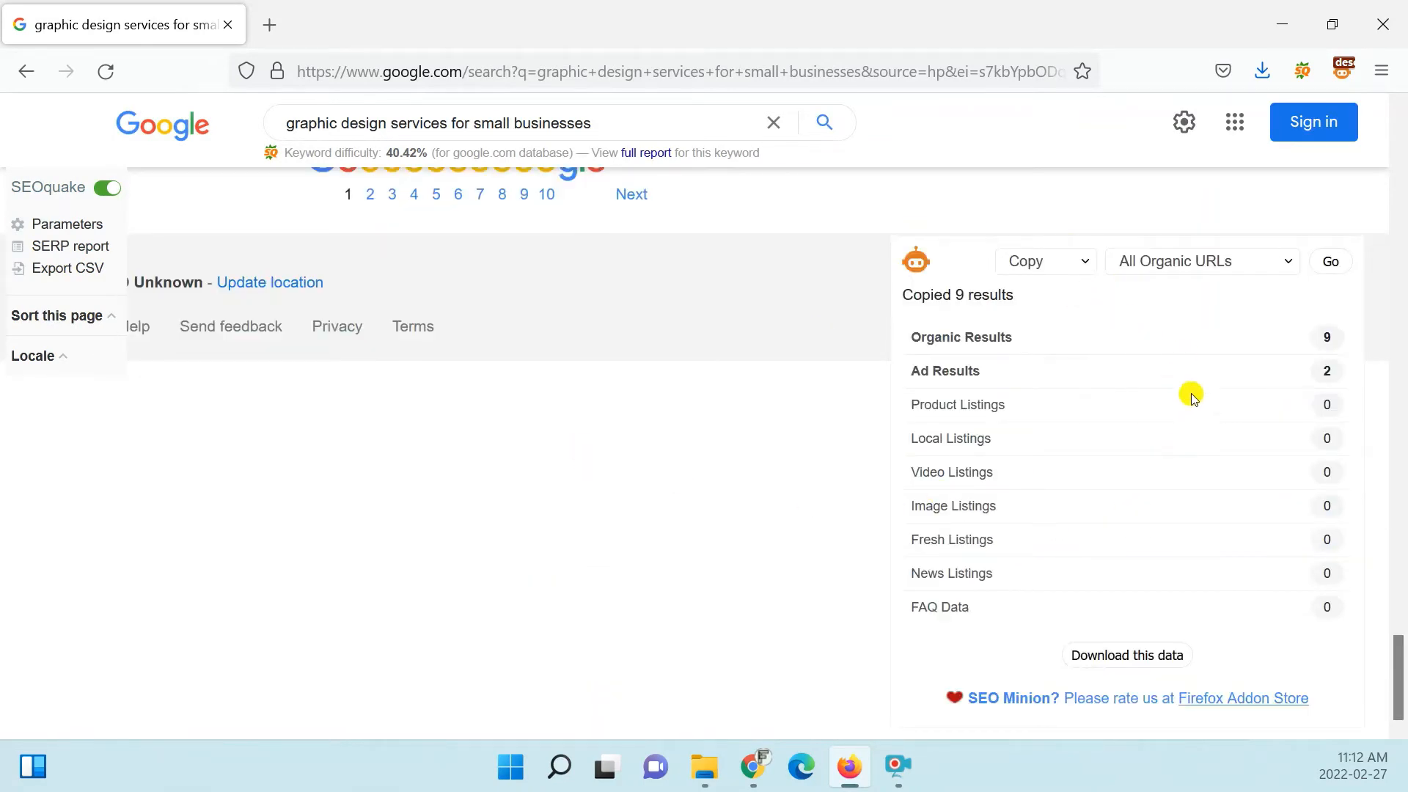
click(1085, 264)
click(1074, 322)
click(1221, 262)
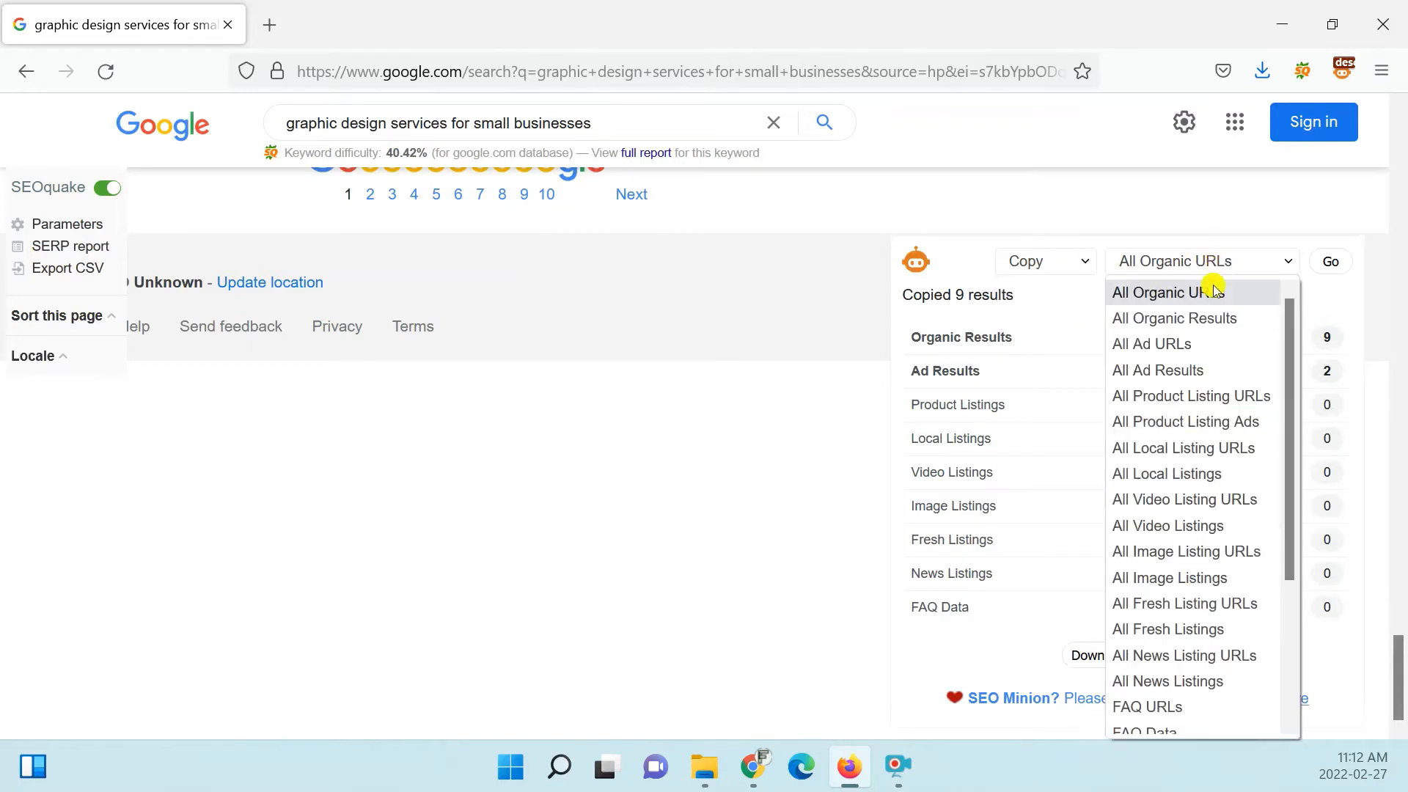
click(1209, 318)
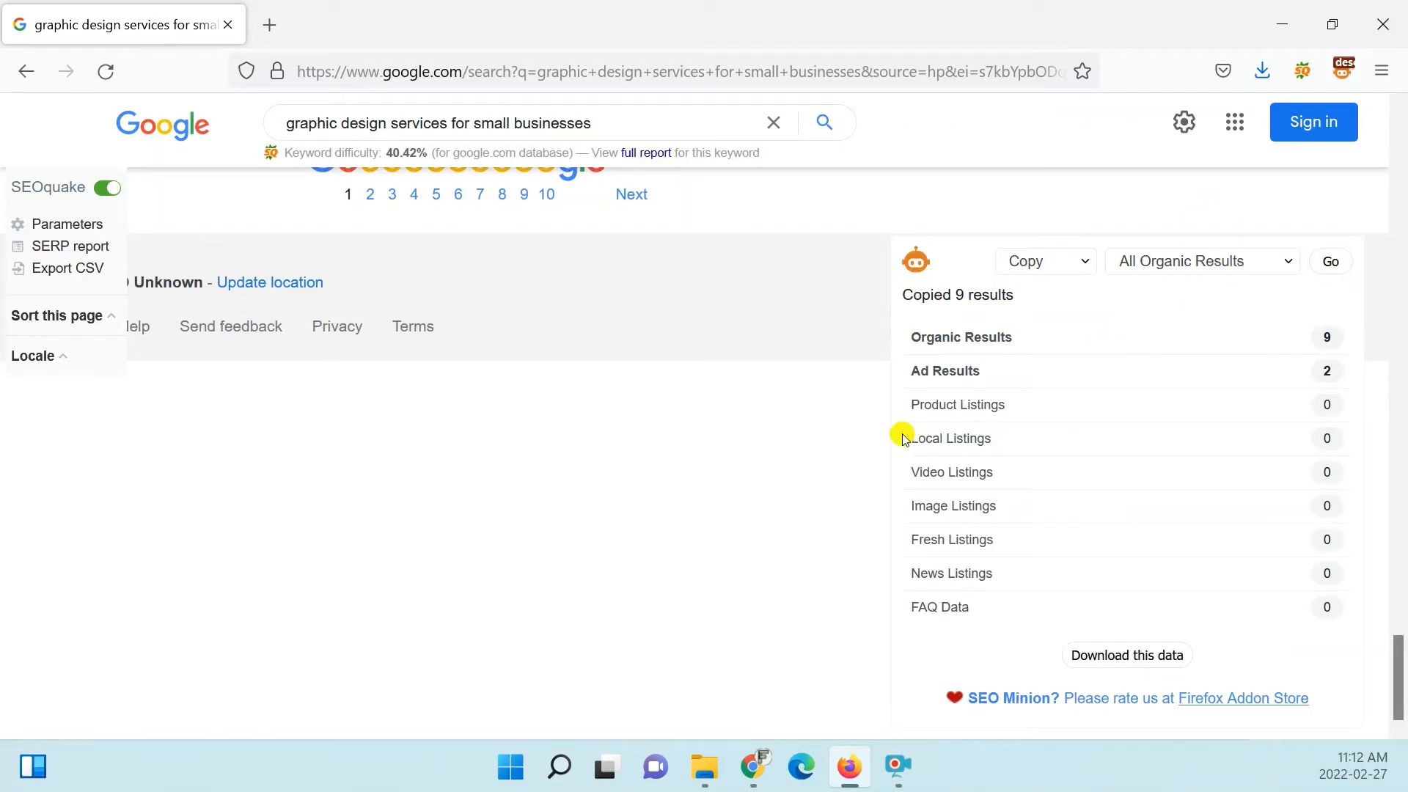
click(756, 768)
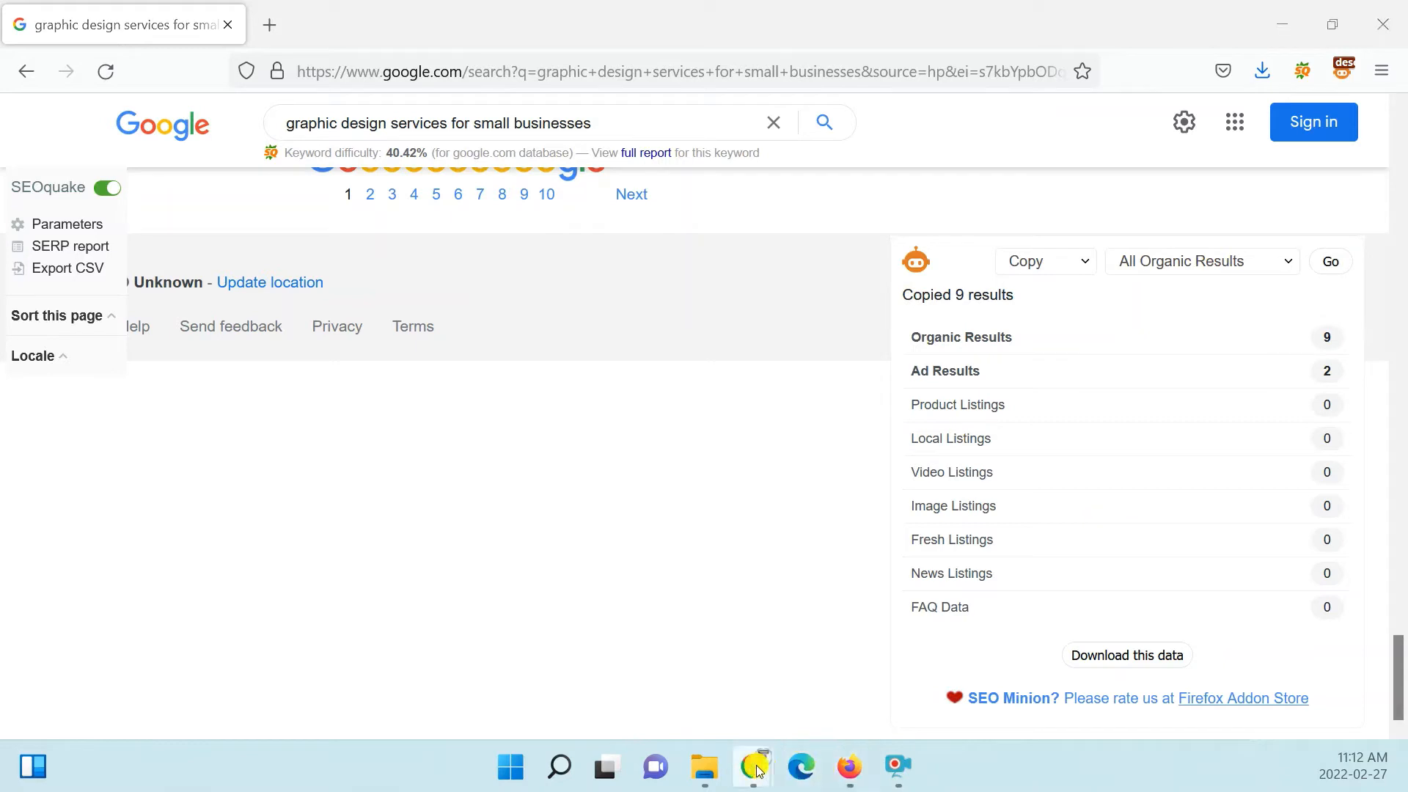
click(707, 484)
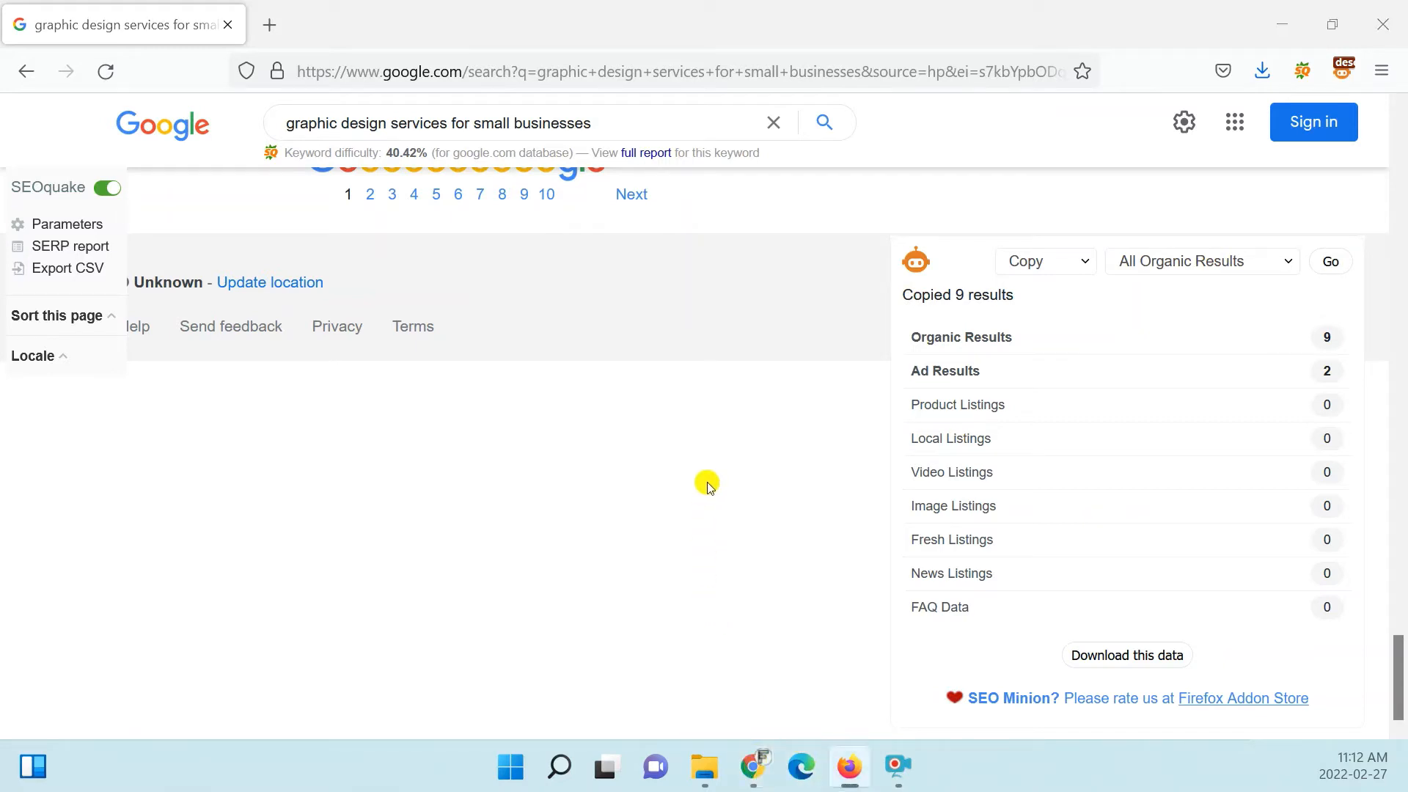
key(alt+Tab)
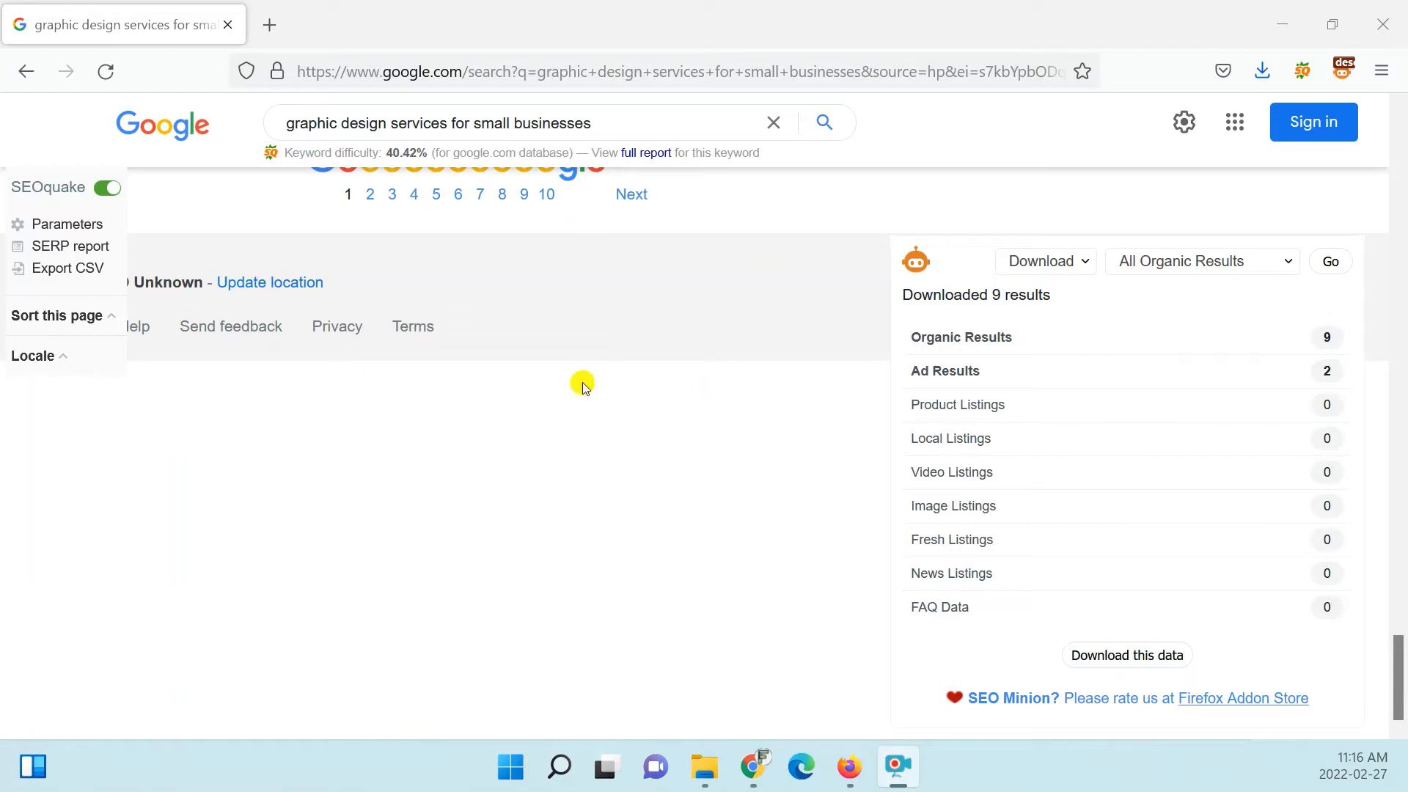
- Download All Organic Results with SEO Minion and save them as a CSV file
click(1065, 264)
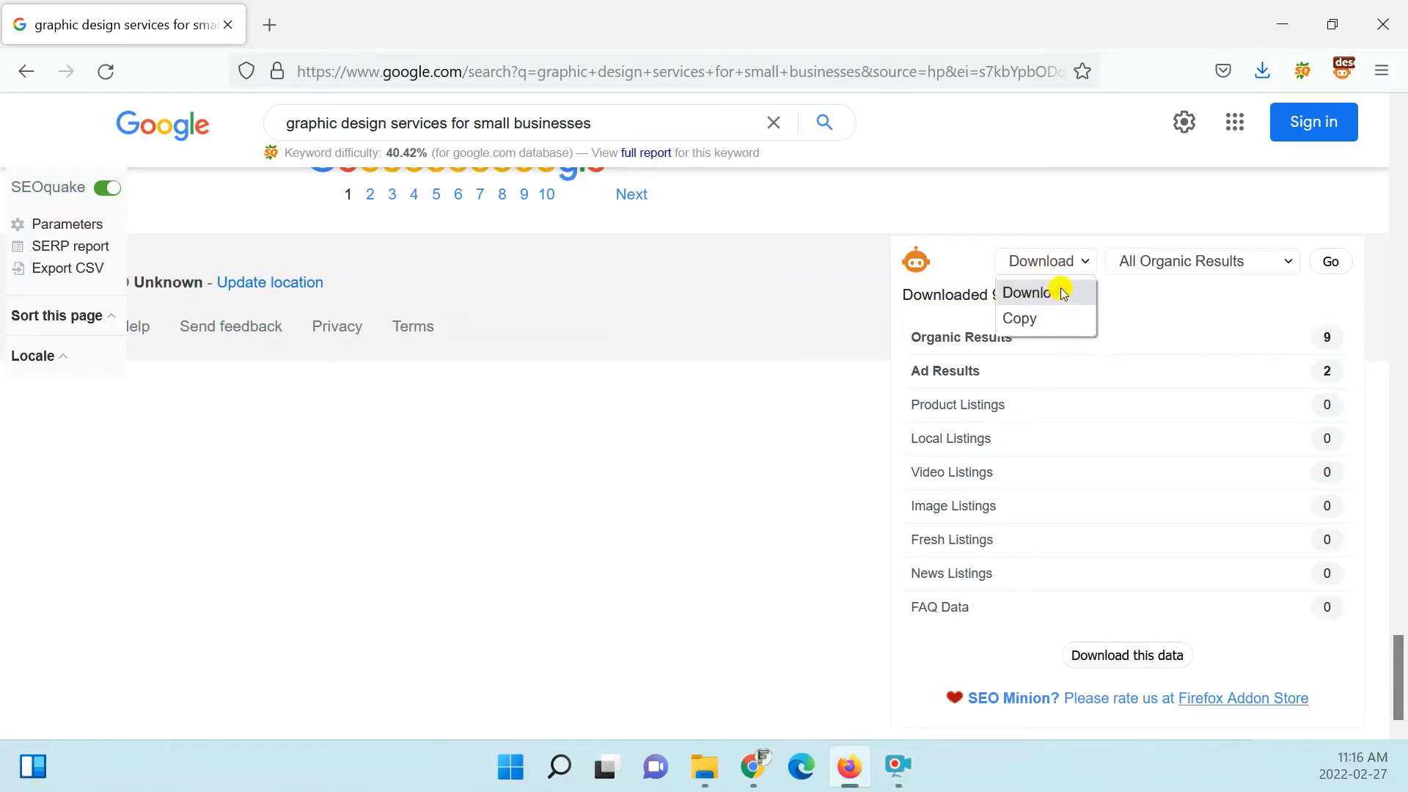
click(1065, 293)
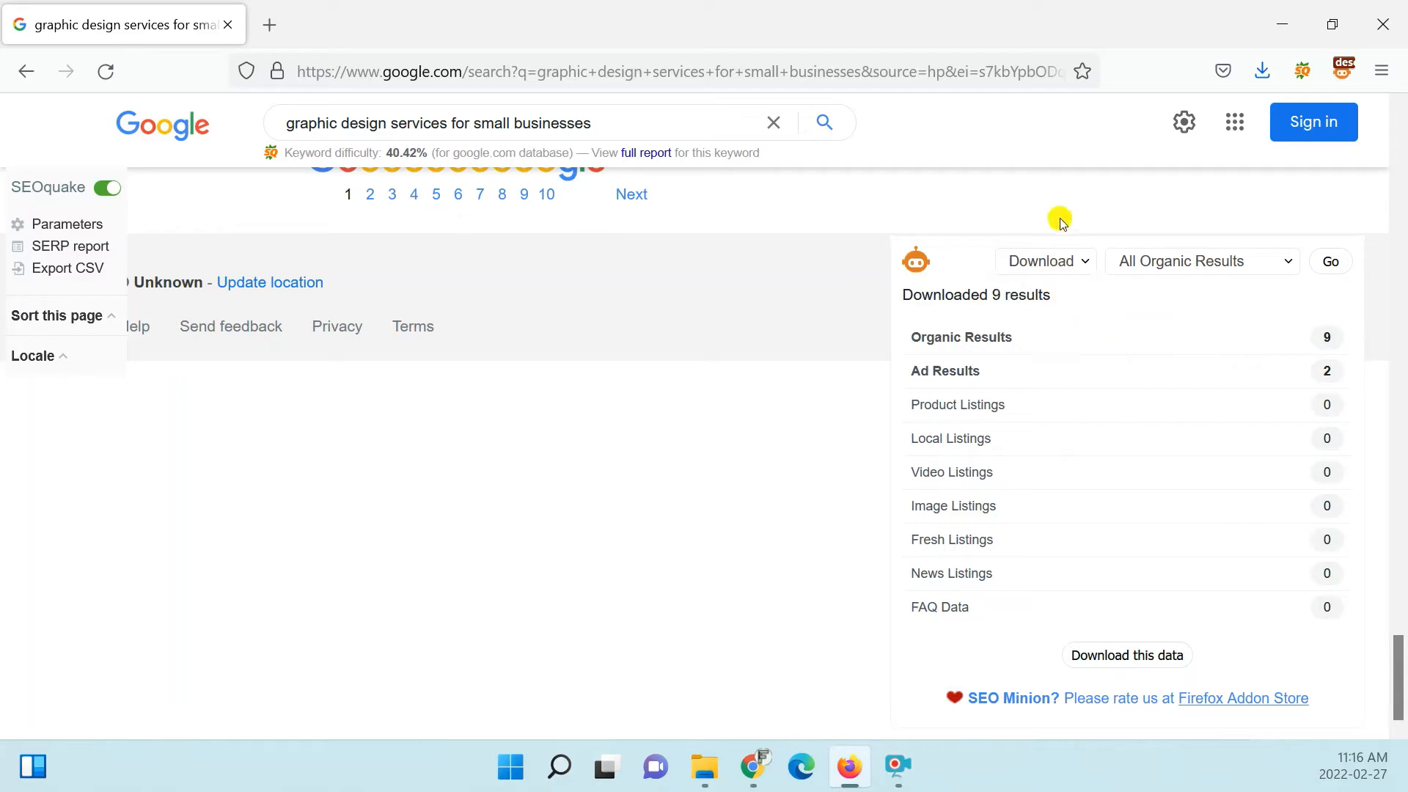
click(1334, 264)
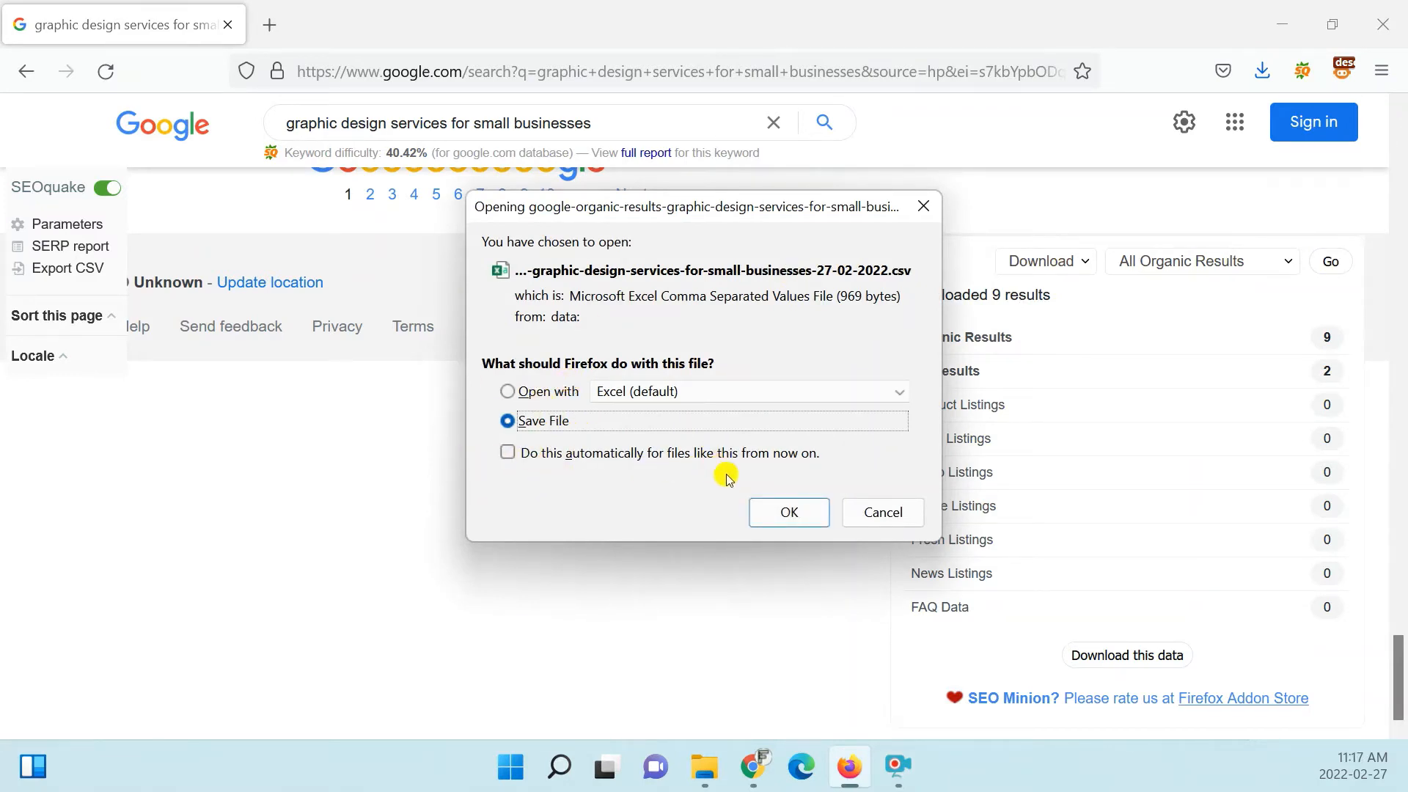
click(789, 510)
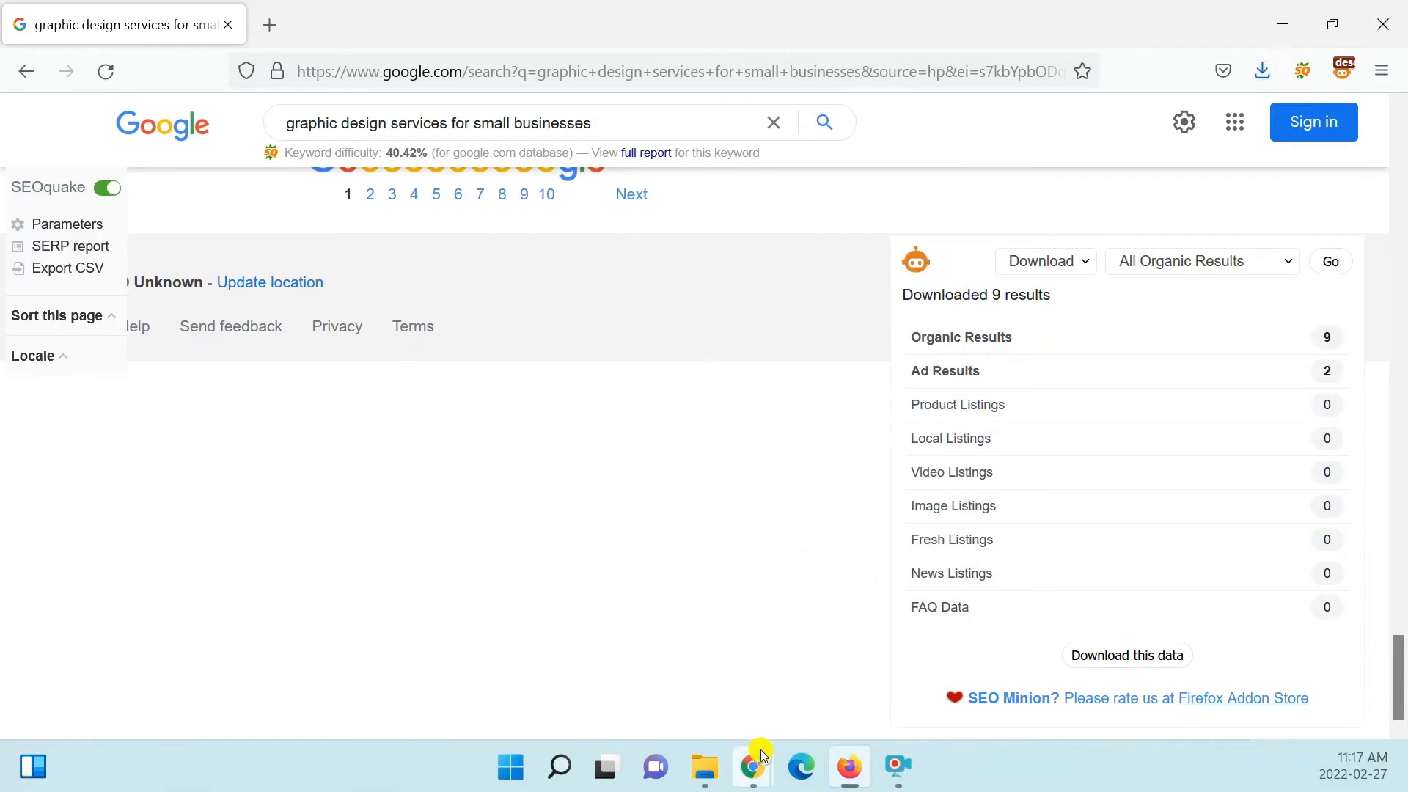
- In Chrome, copy the titles and descriptions in B2:C10 of the google-organic-results sheet and paste them as values only into Keyword SERP Analysis at N3
mouse_move(753, 763)
click(770, 589)
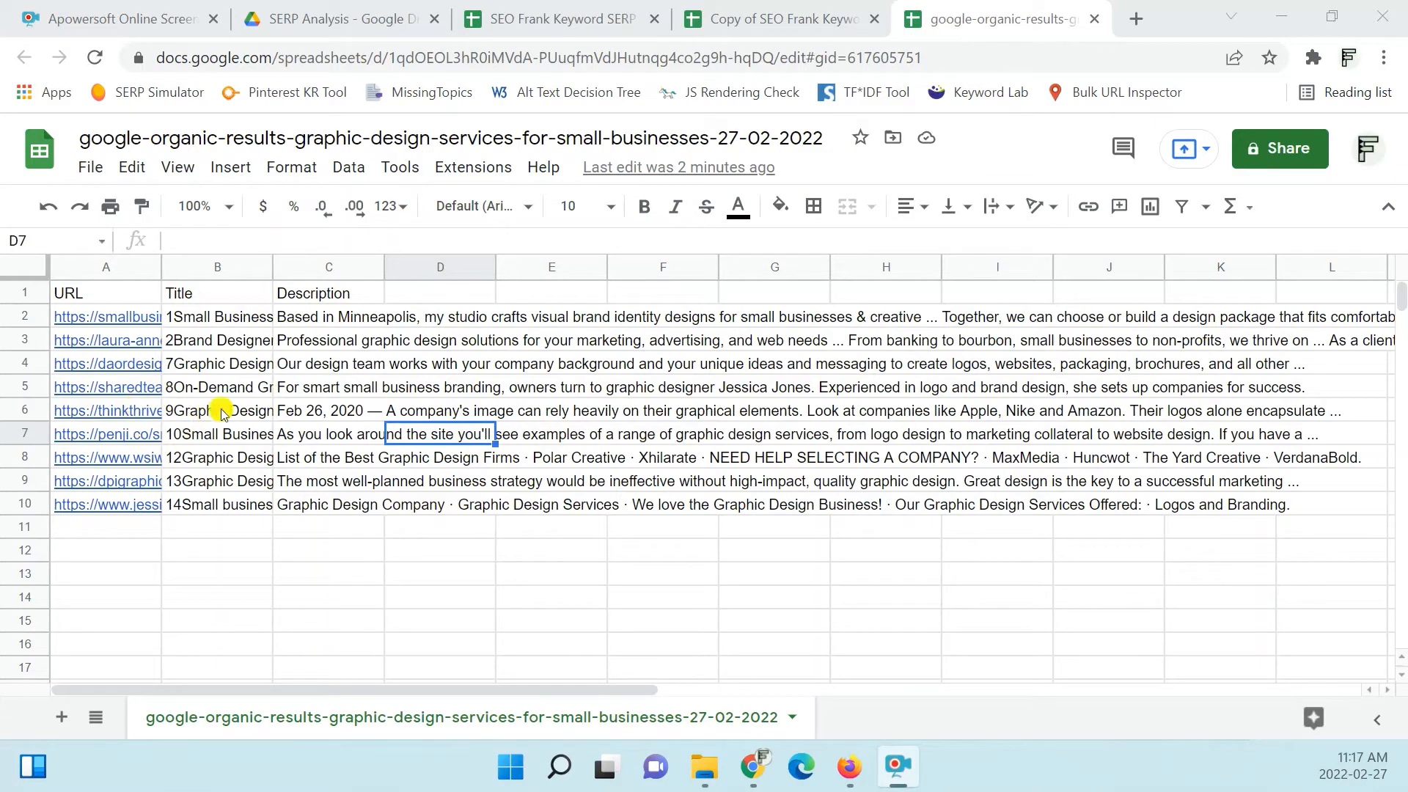
click(206, 325)
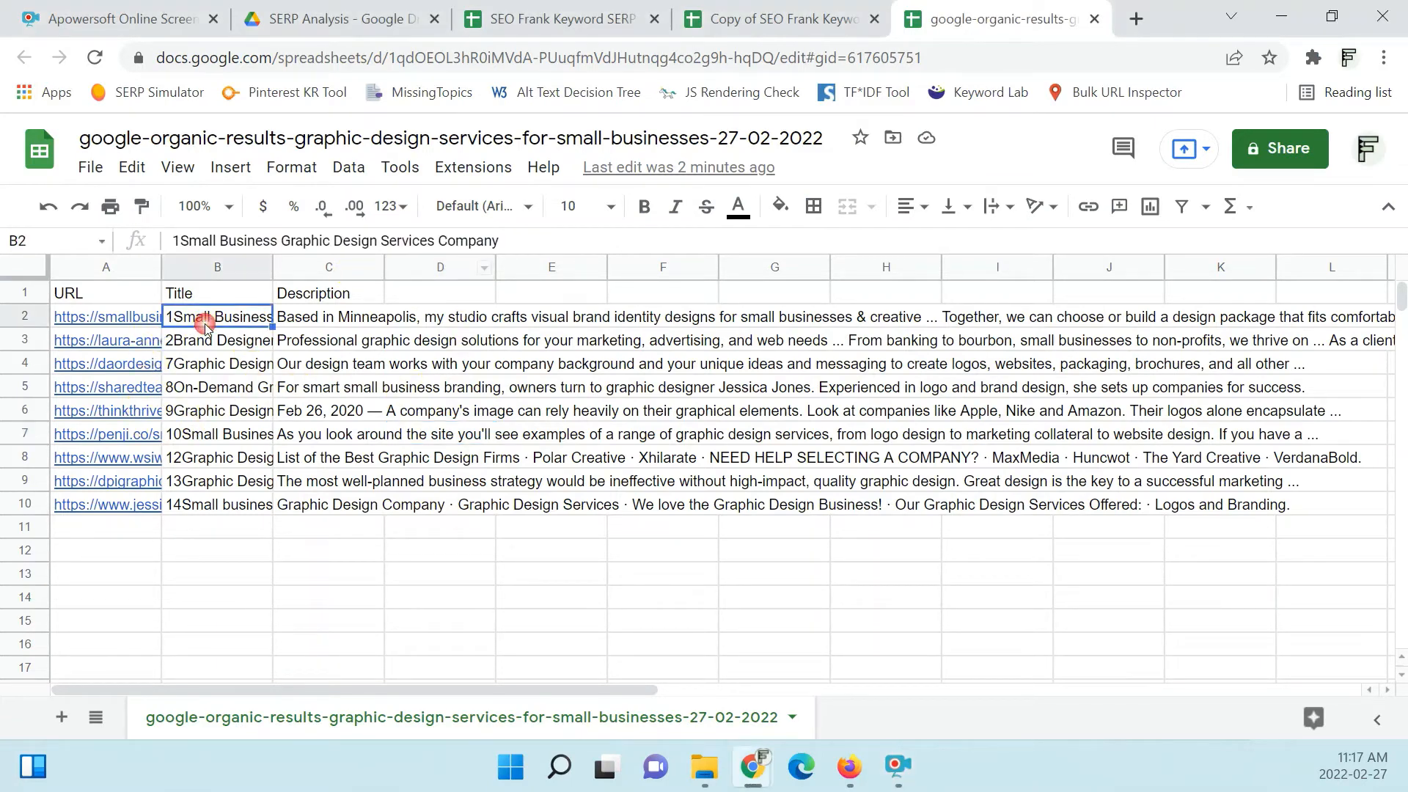
shift+click(328, 321)
key(ctrl+shift+Down)
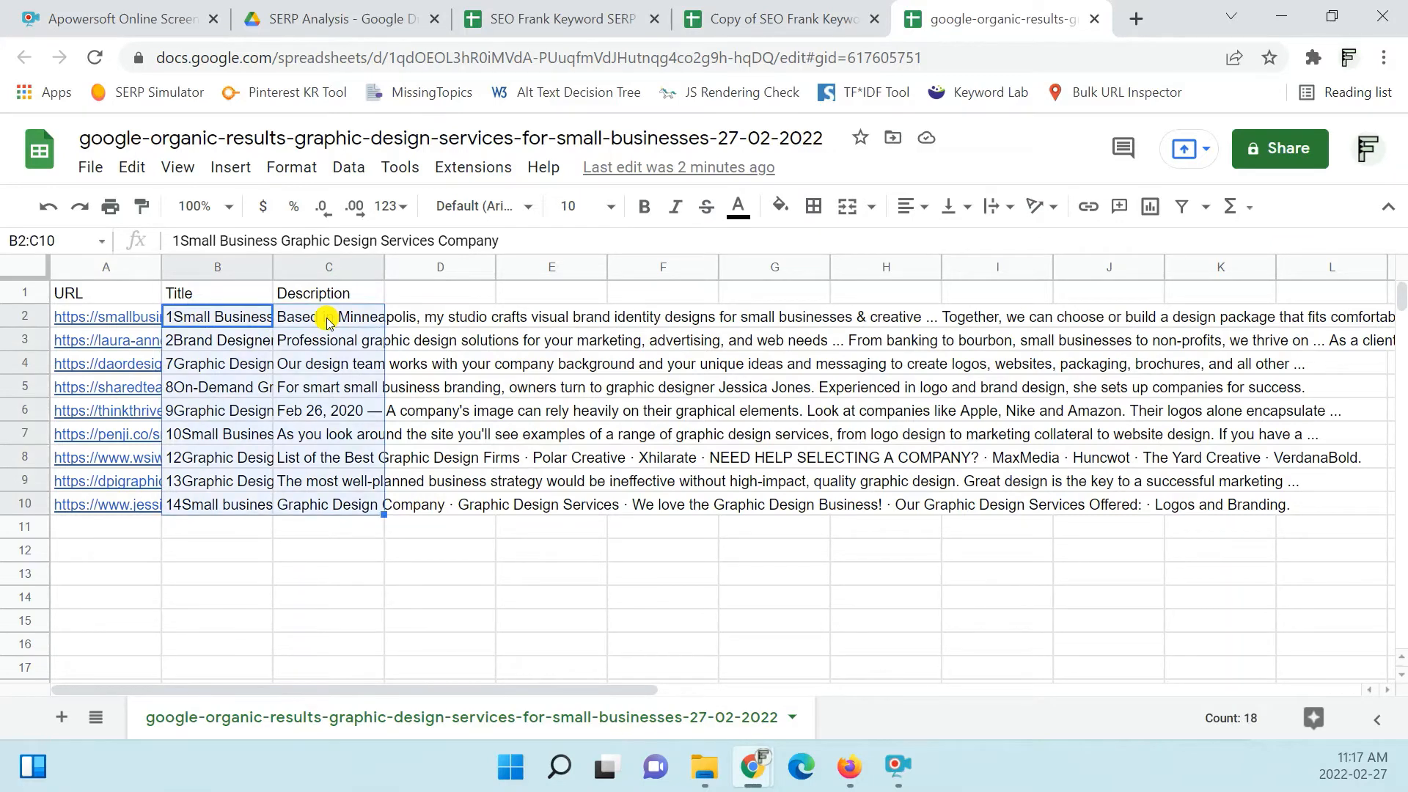
key(ctrl+c)
click(762, 21)
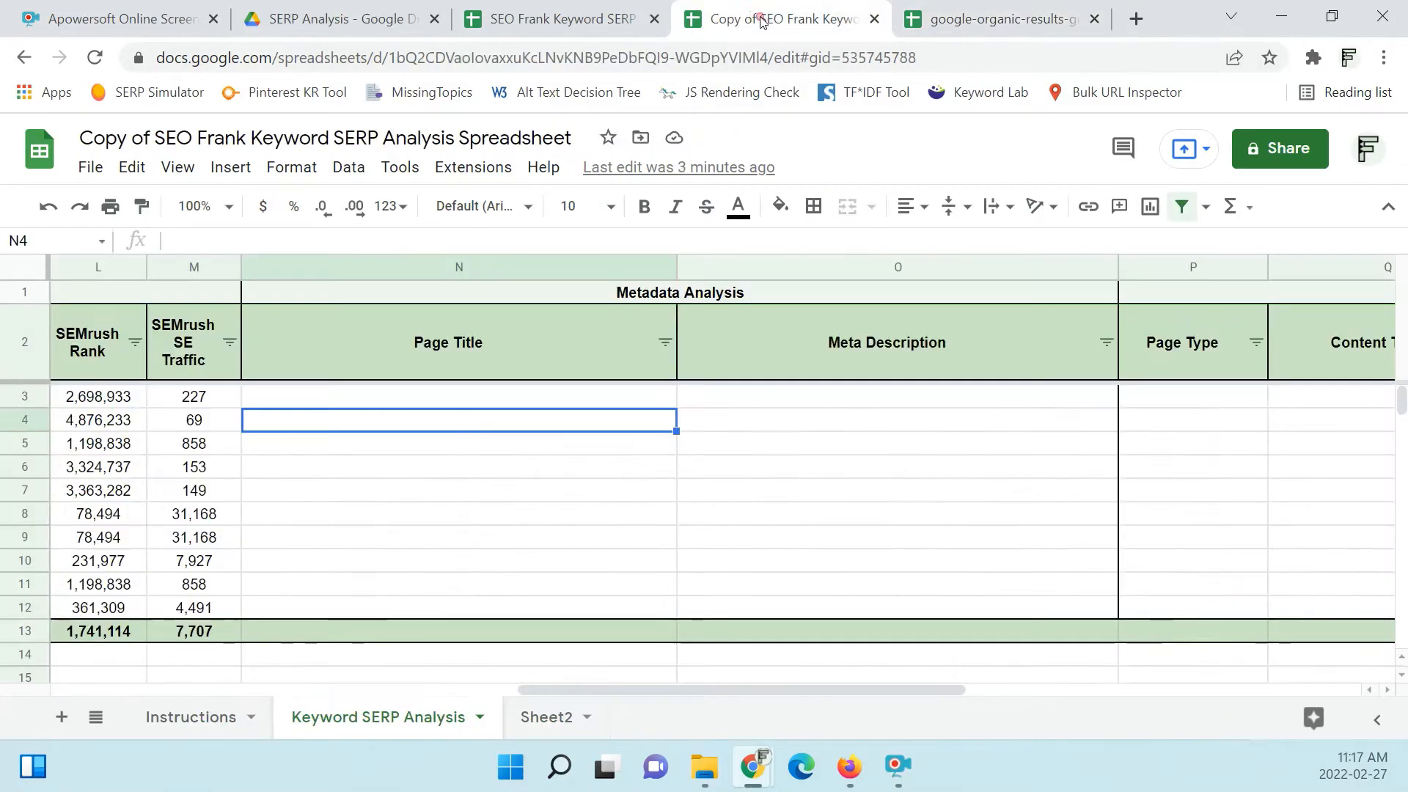
click(546, 400)
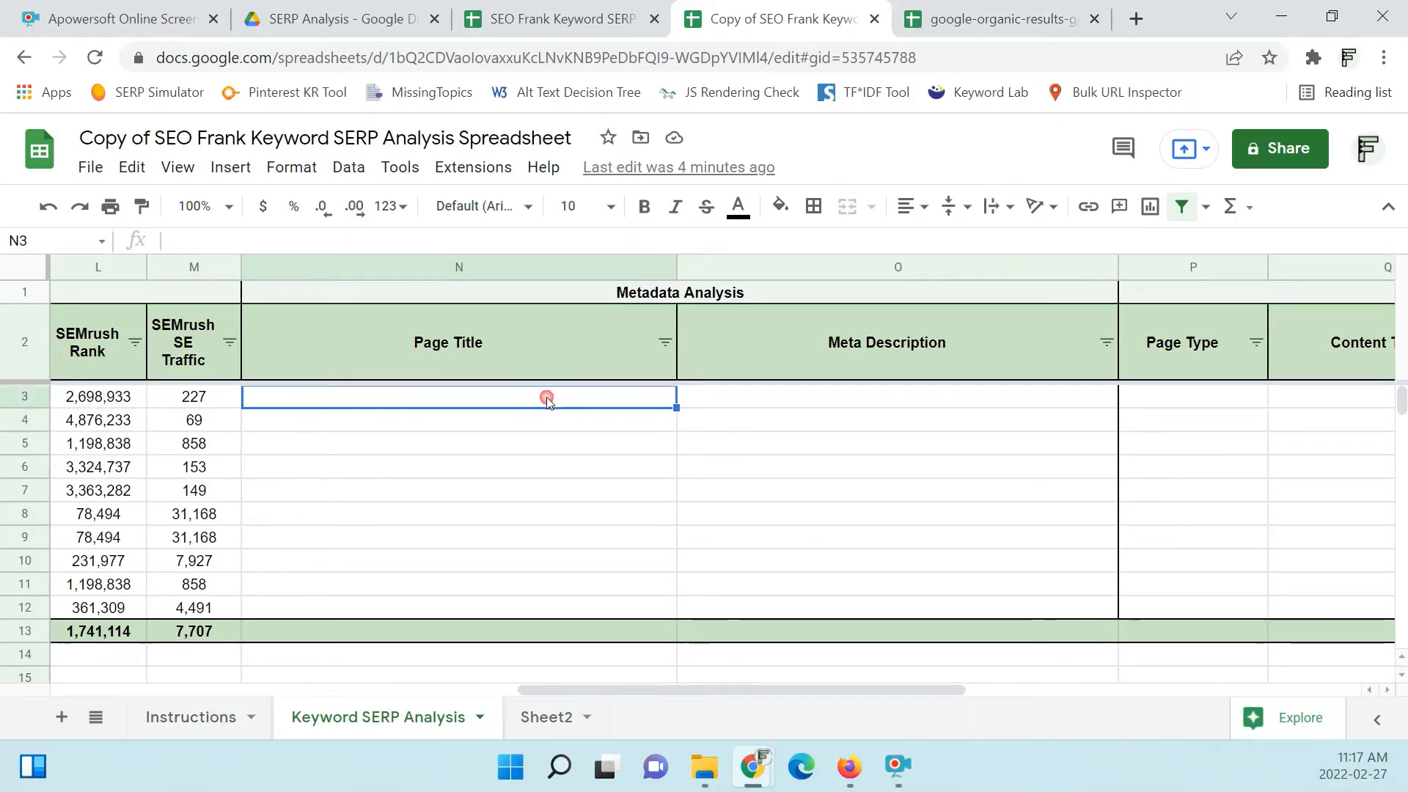
right_click(547, 400)
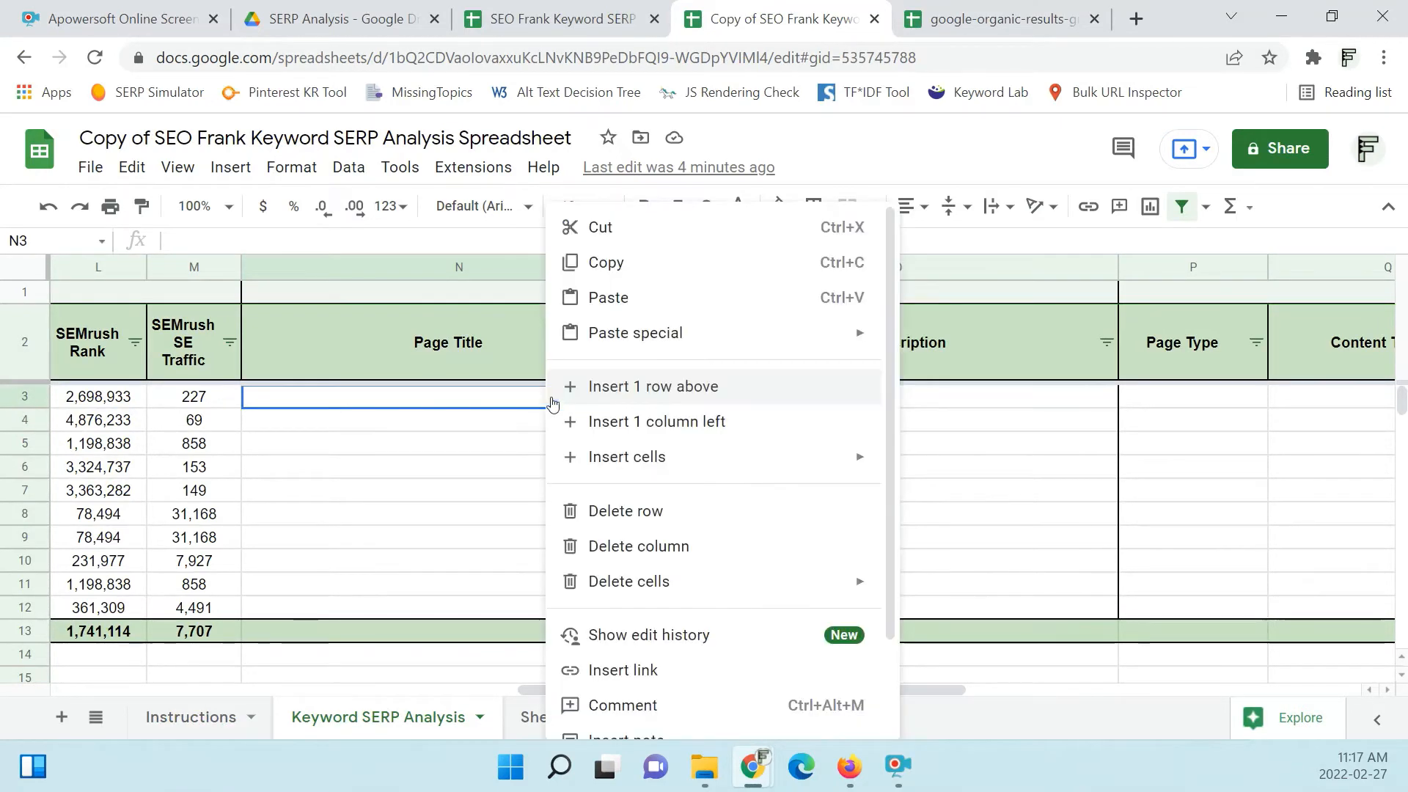
click(676, 336)
click(910, 340)
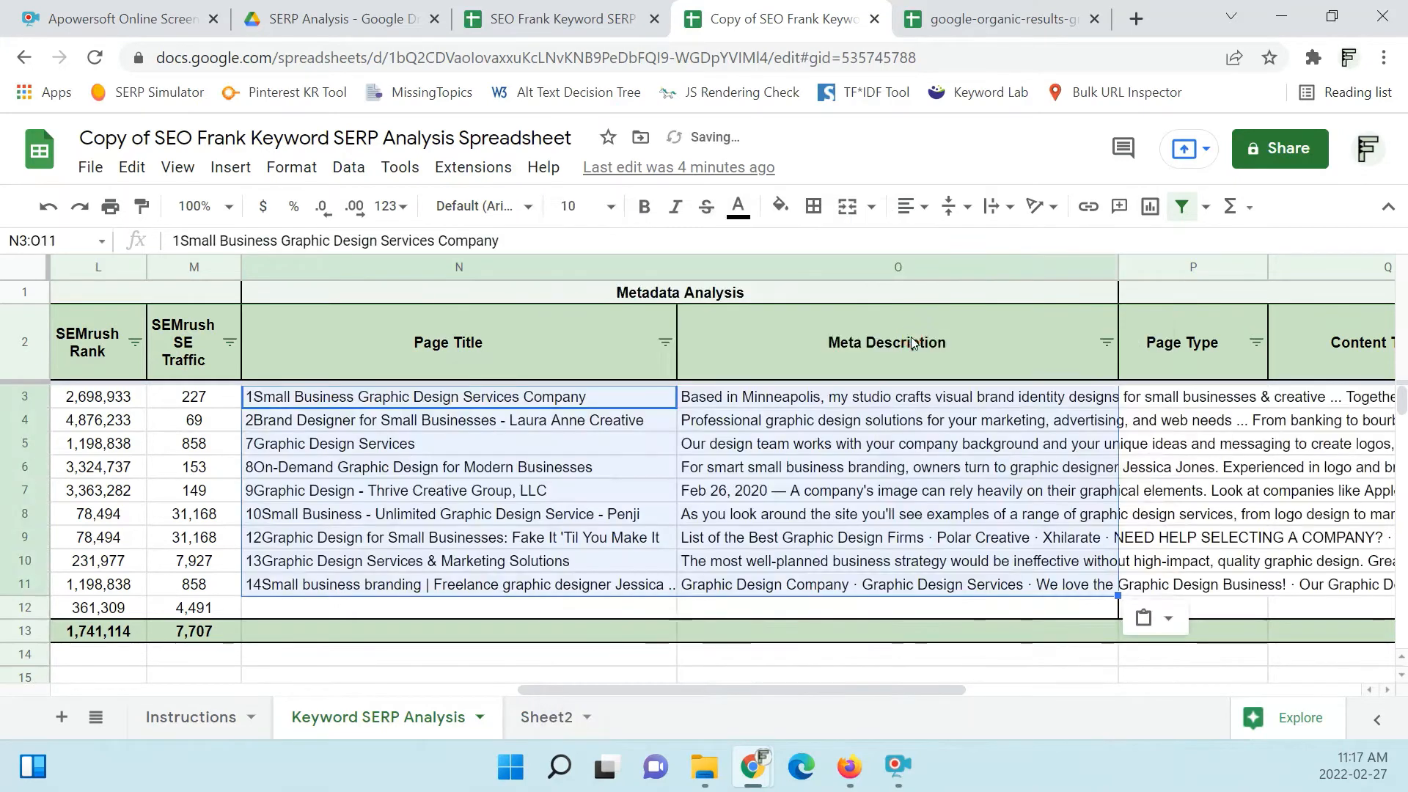
- Review the page titles and meta descriptions pasted for the ranking pages, especially those in rows 5 and 6
click(791, 470)
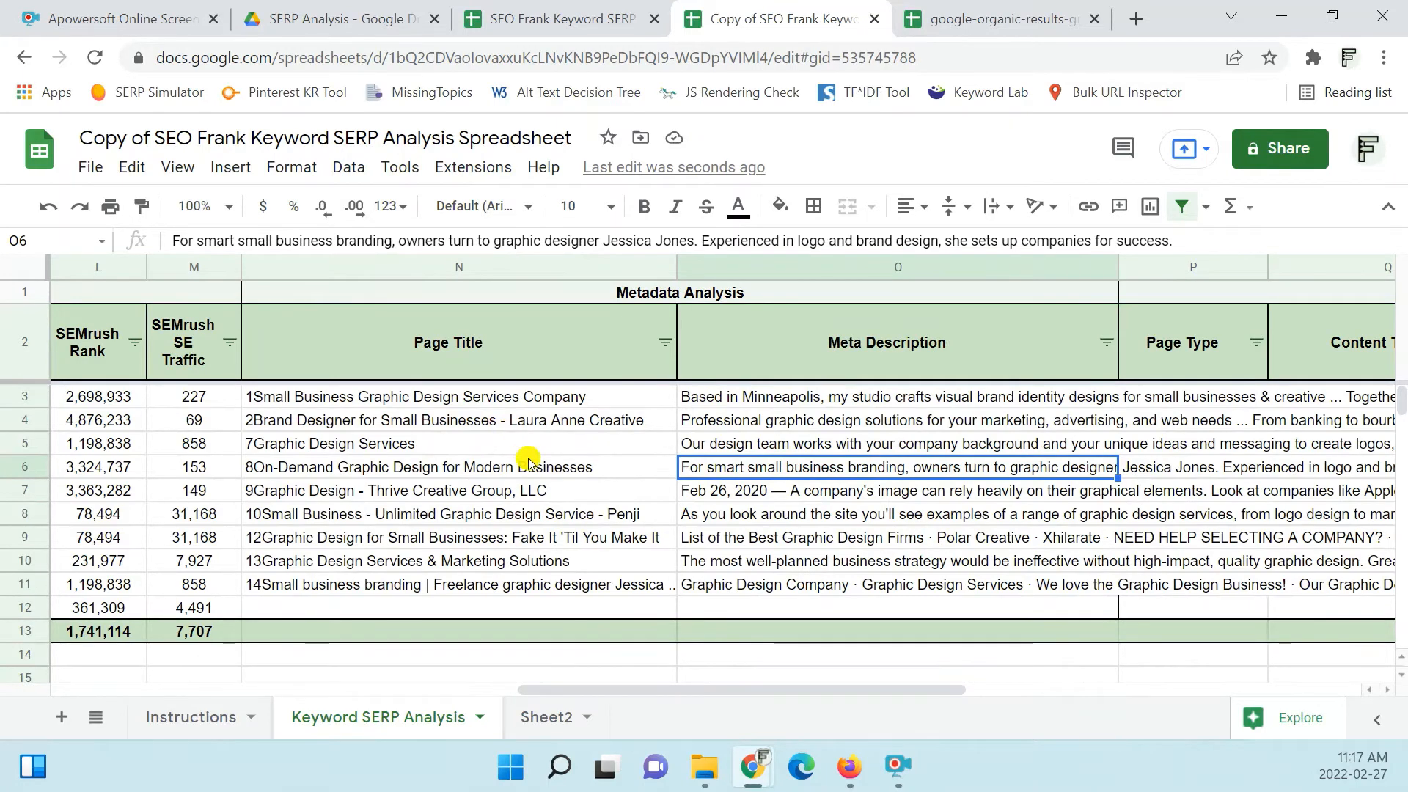
click(505, 444)
click(864, 449)
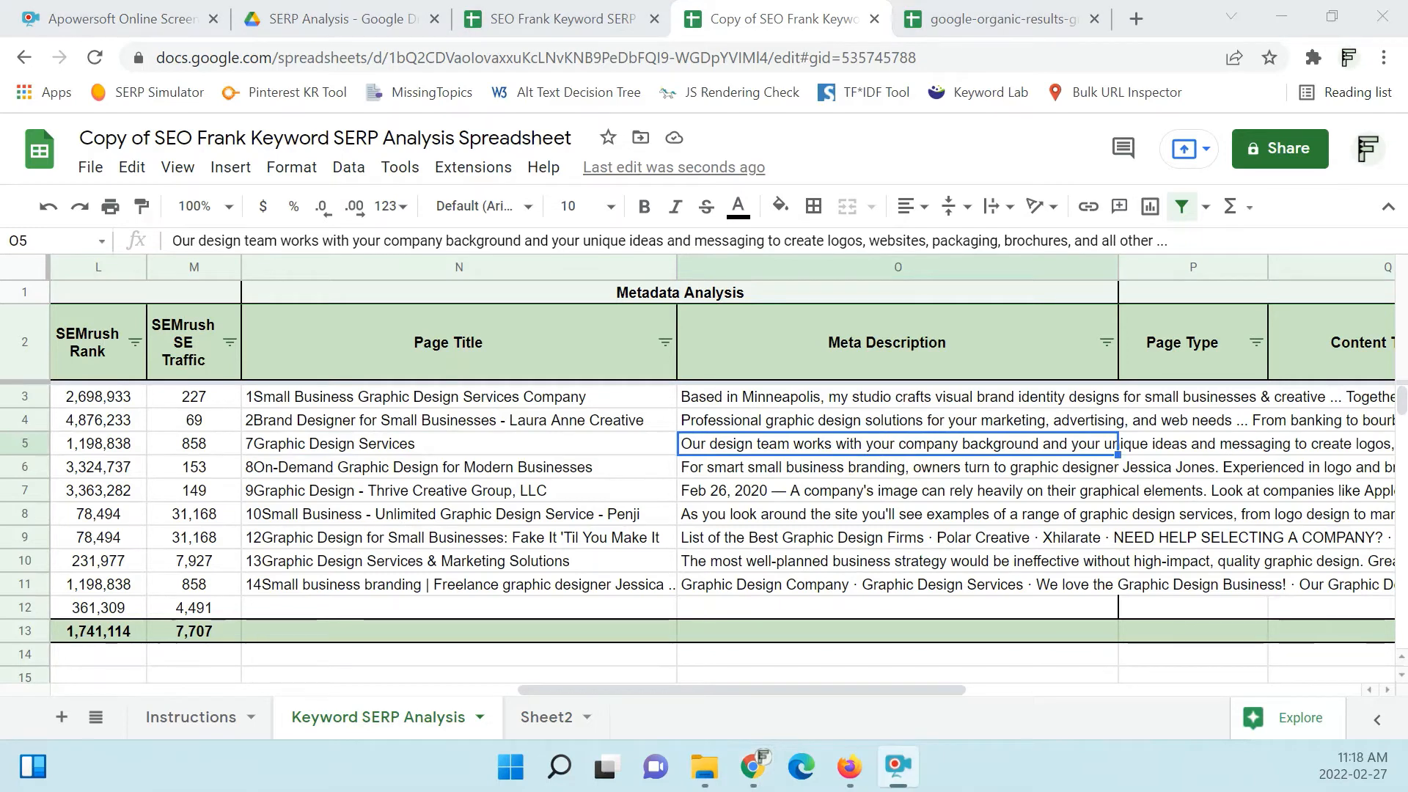
click(464, 444)
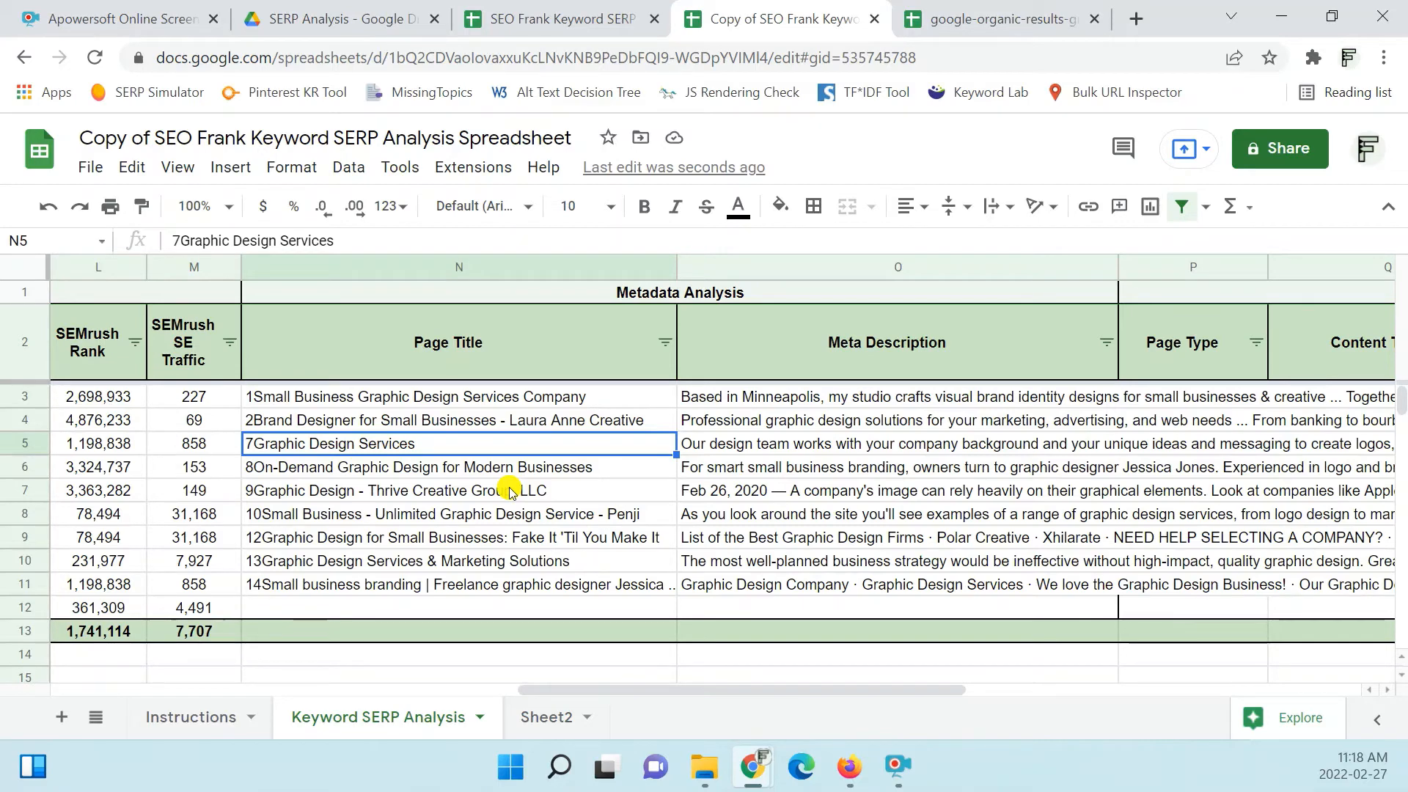
- Read the full URLs of positions 1 to 5 in H3:H7 to examine their keyword use alongside the page titles
drag(736, 688, 539, 692)
click(429, 398)
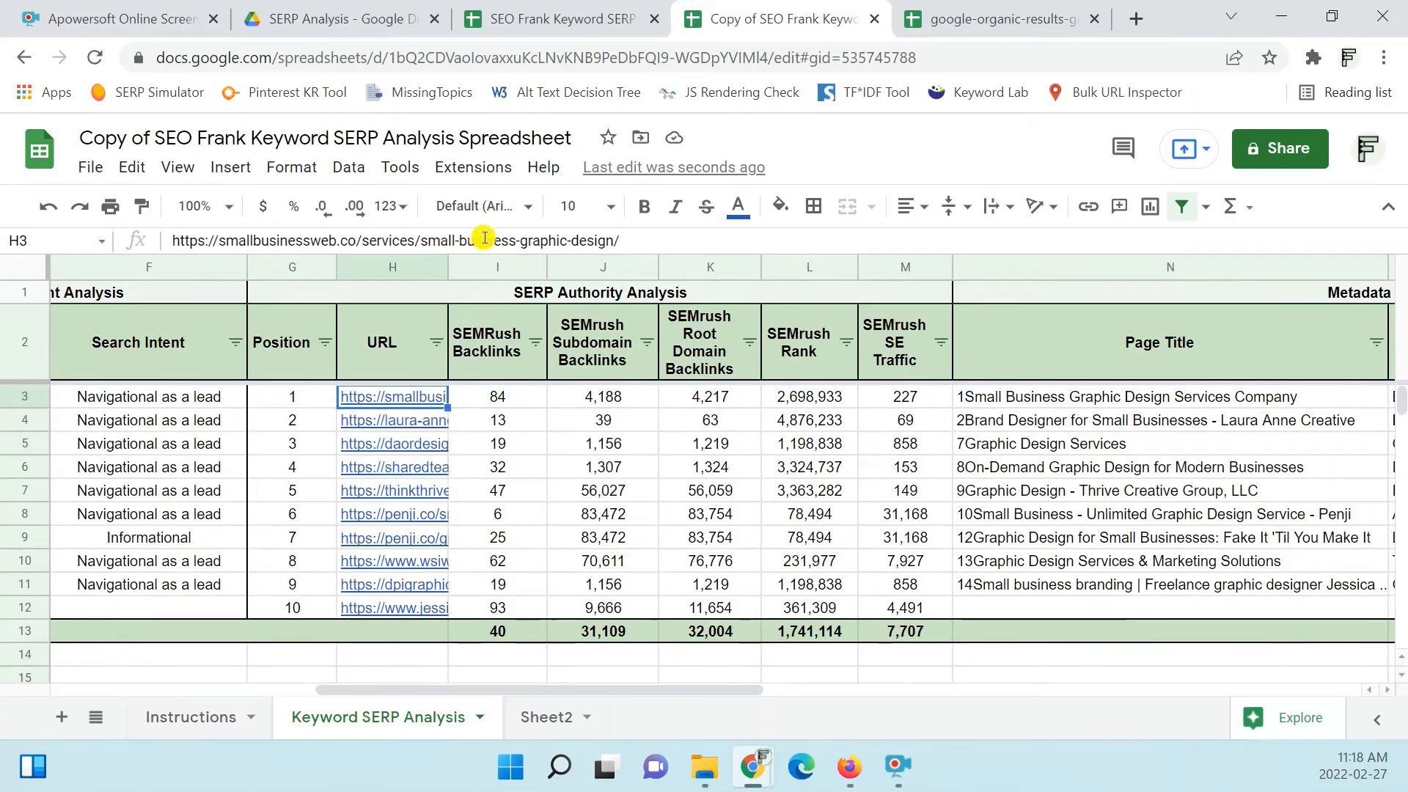
click(400, 420)
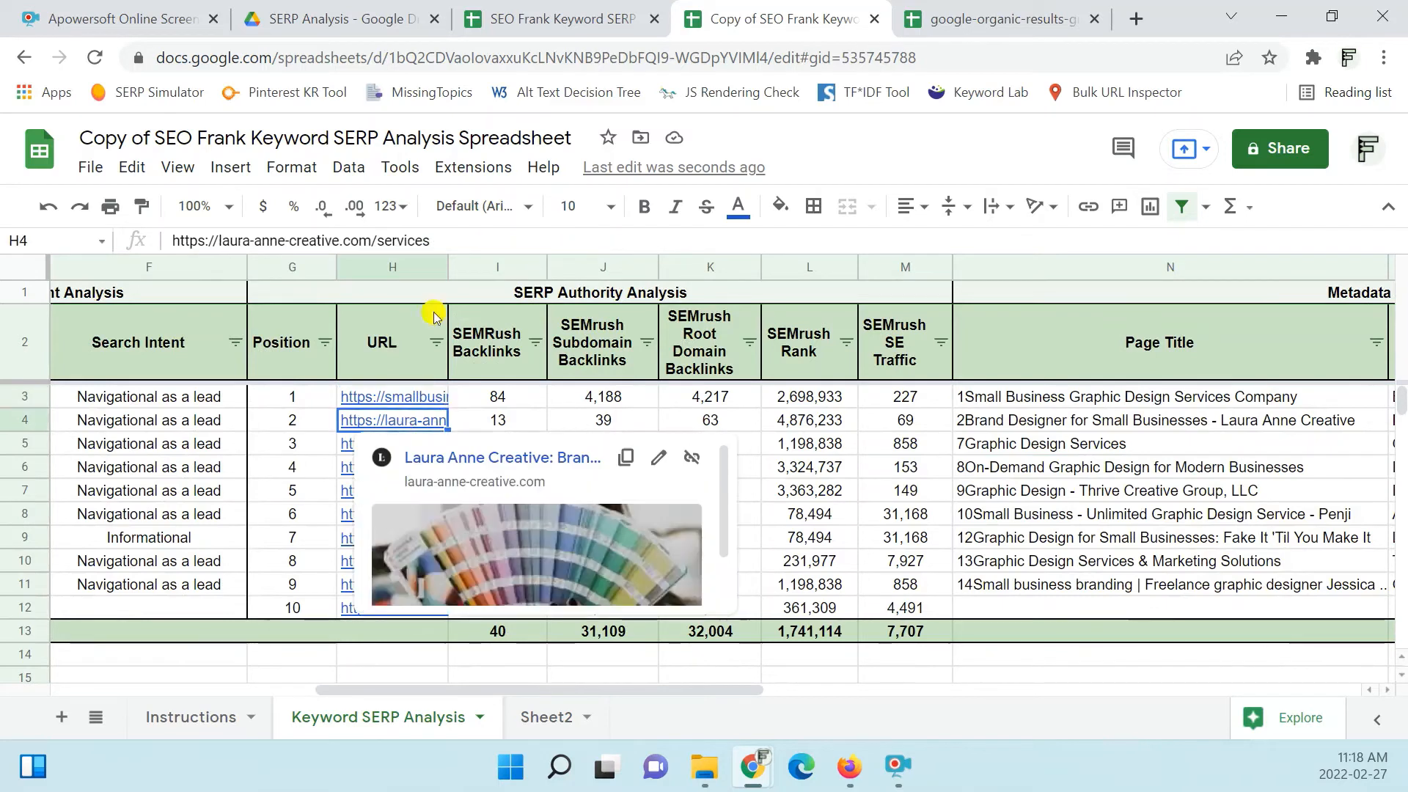
click(381, 444)
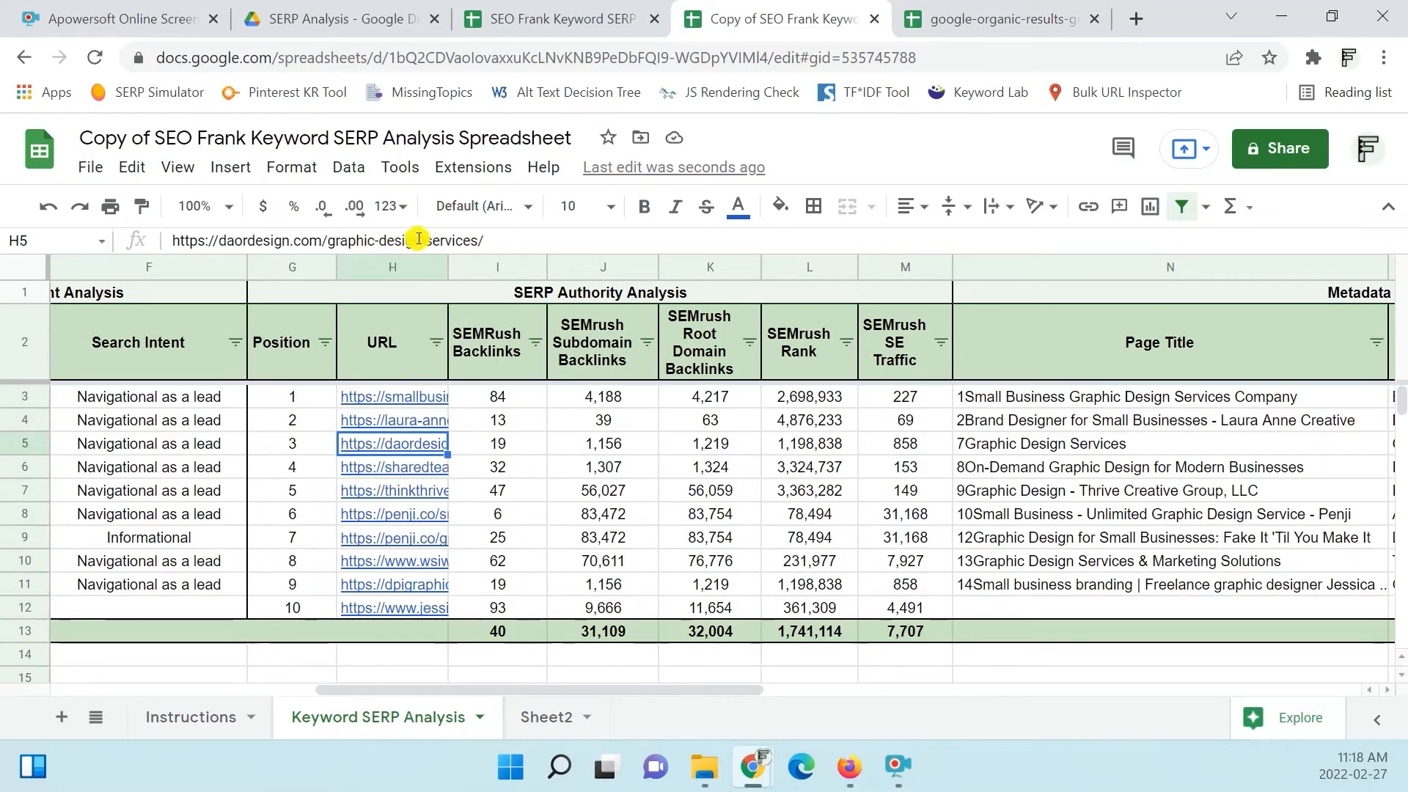
click(374, 468)
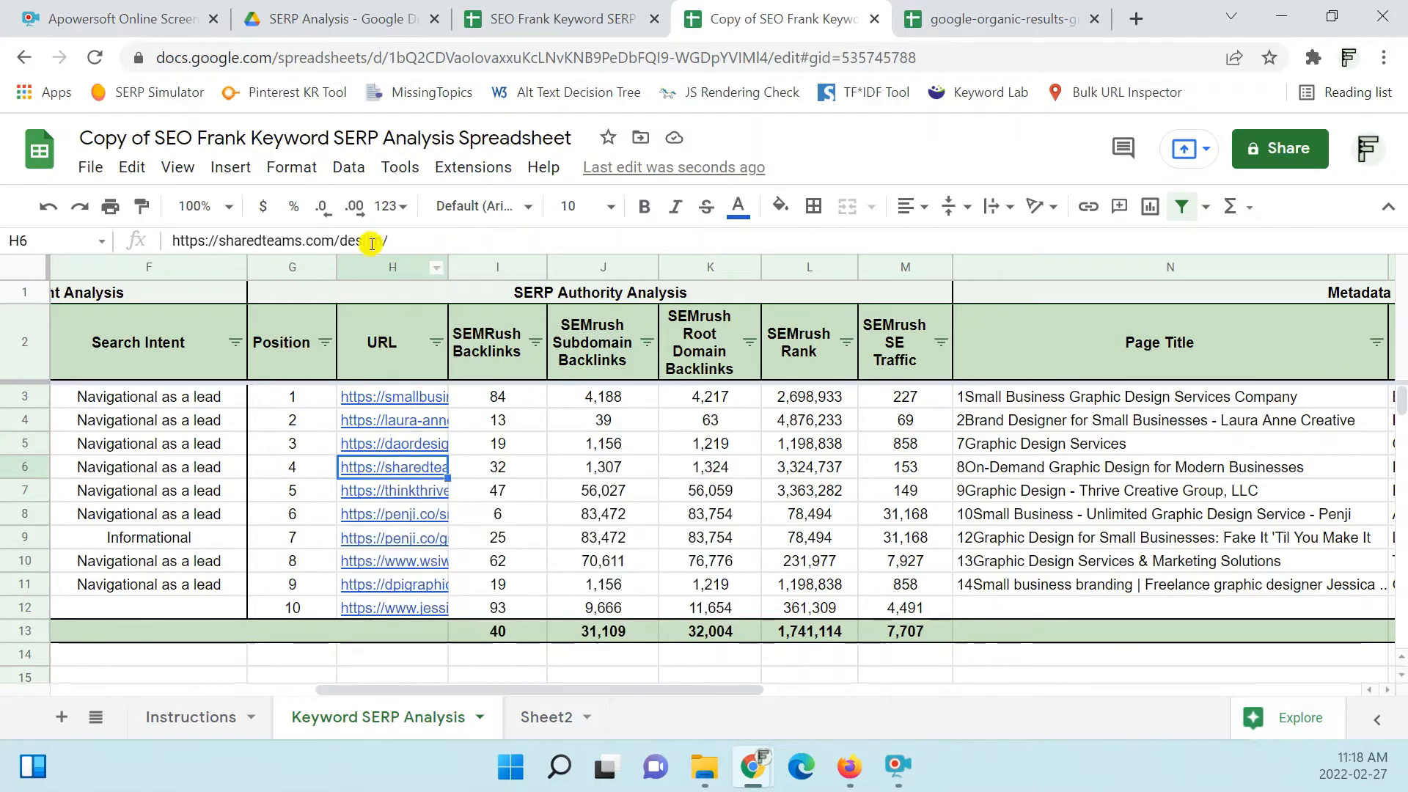
click(374, 490)
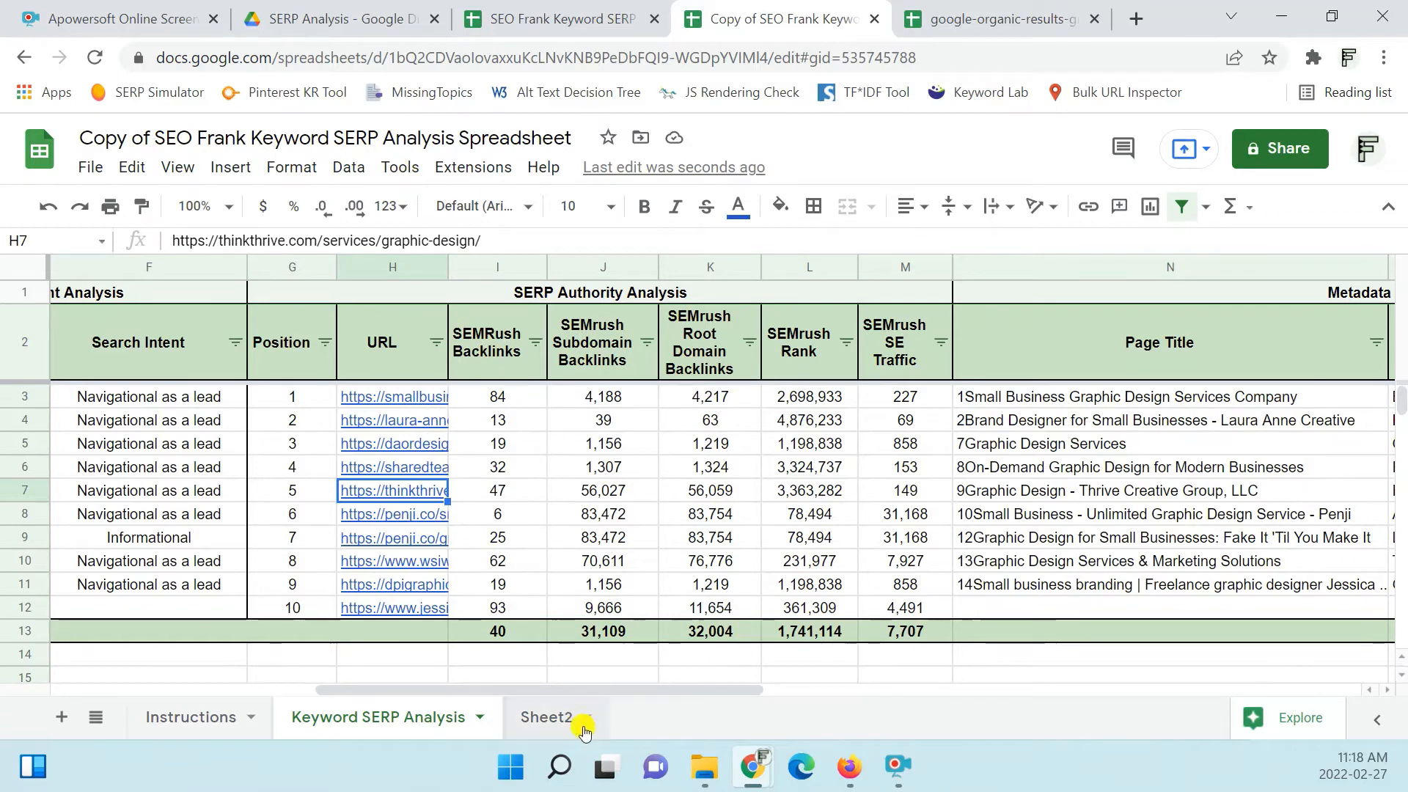
drag(587, 690, 755, 679)
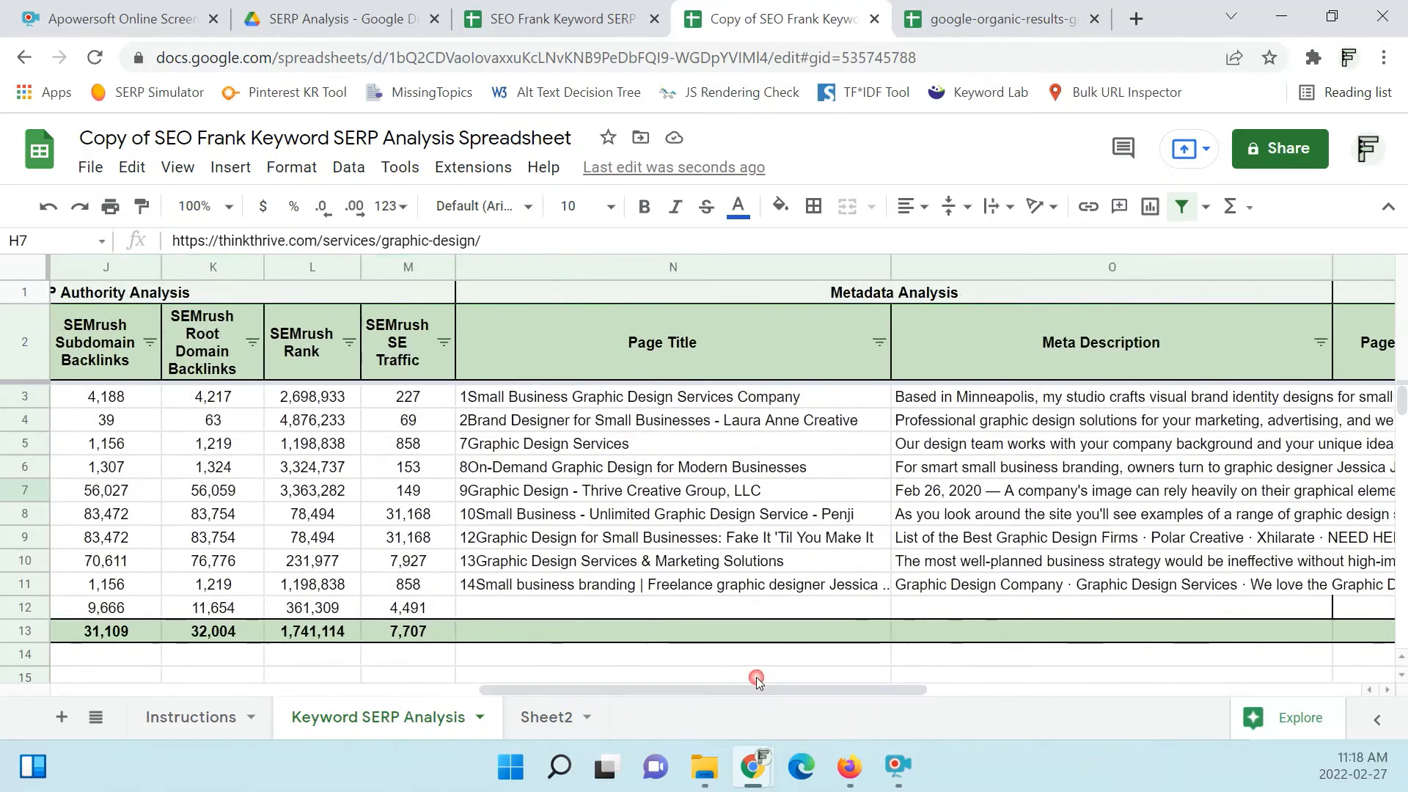
- Review the page titles in N3:N11 one by one for keyword use, and check the first meta description in O3
click(577, 402)
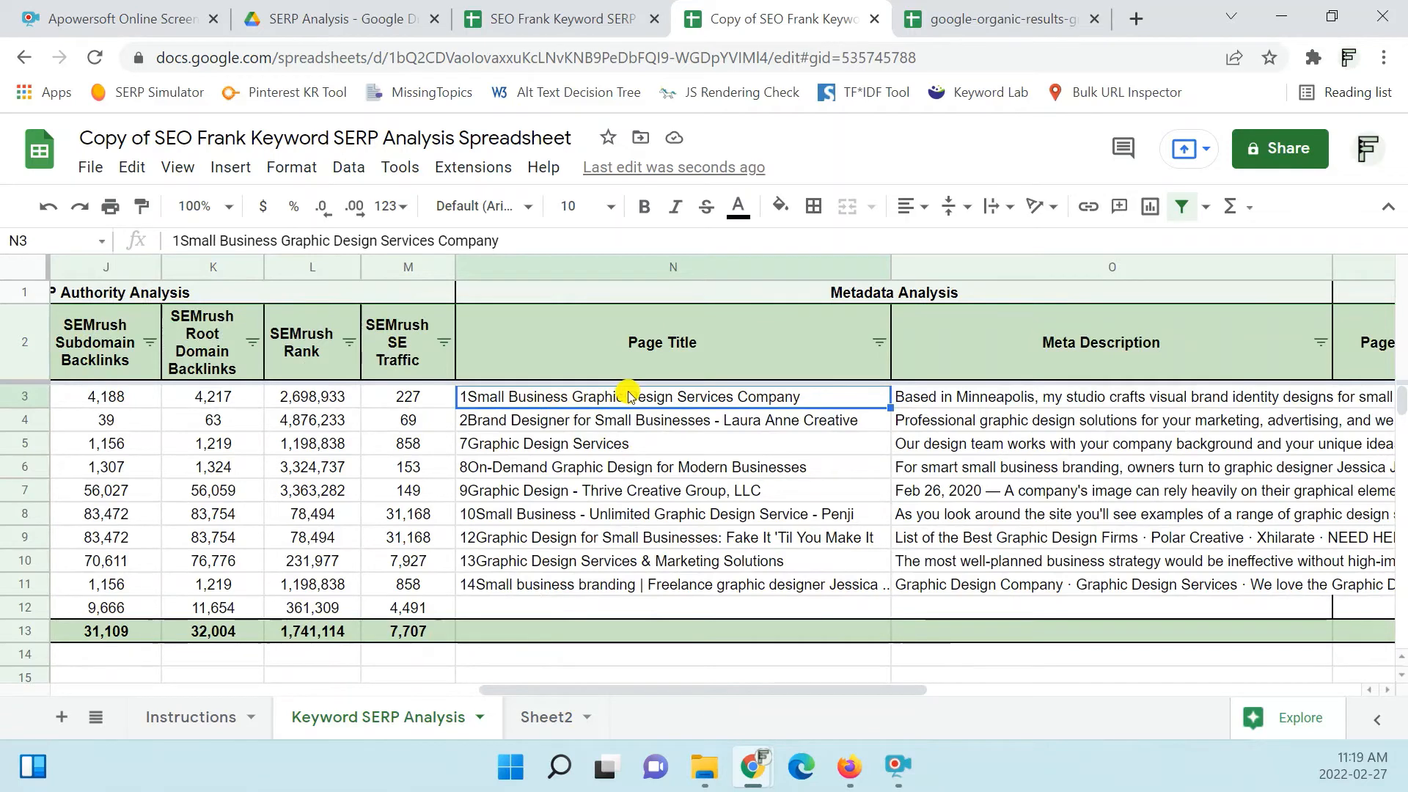
click(619, 424)
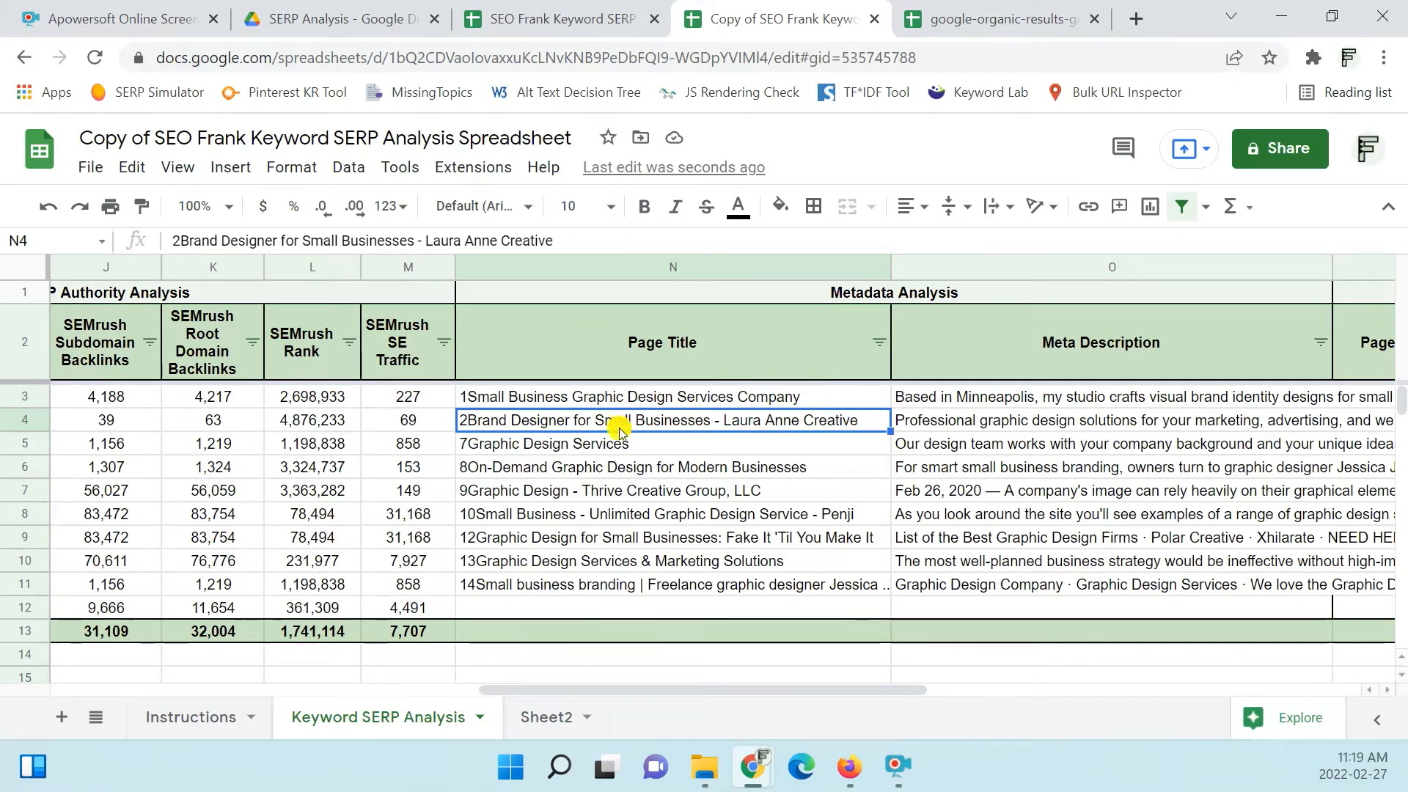
click(622, 445)
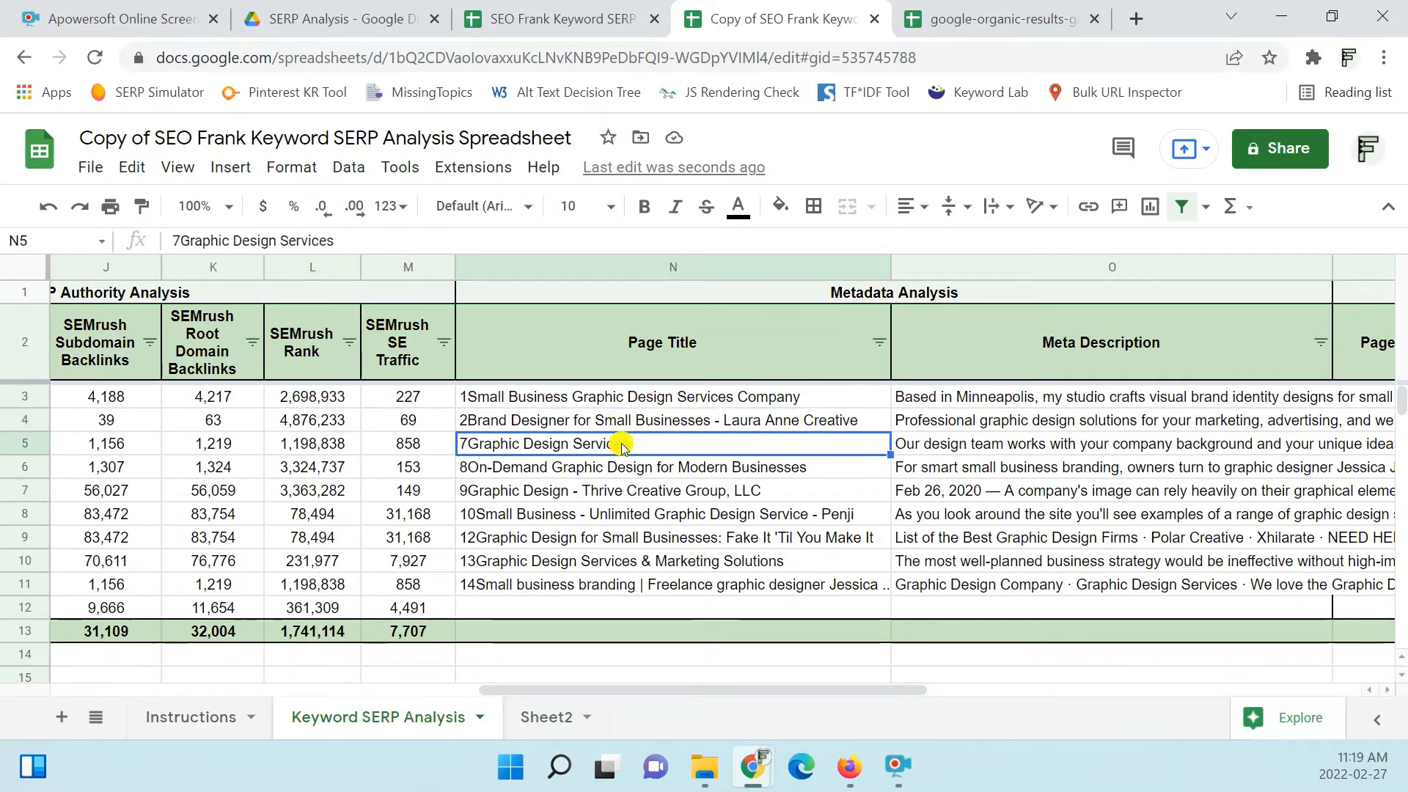
click(623, 469)
click(615, 492)
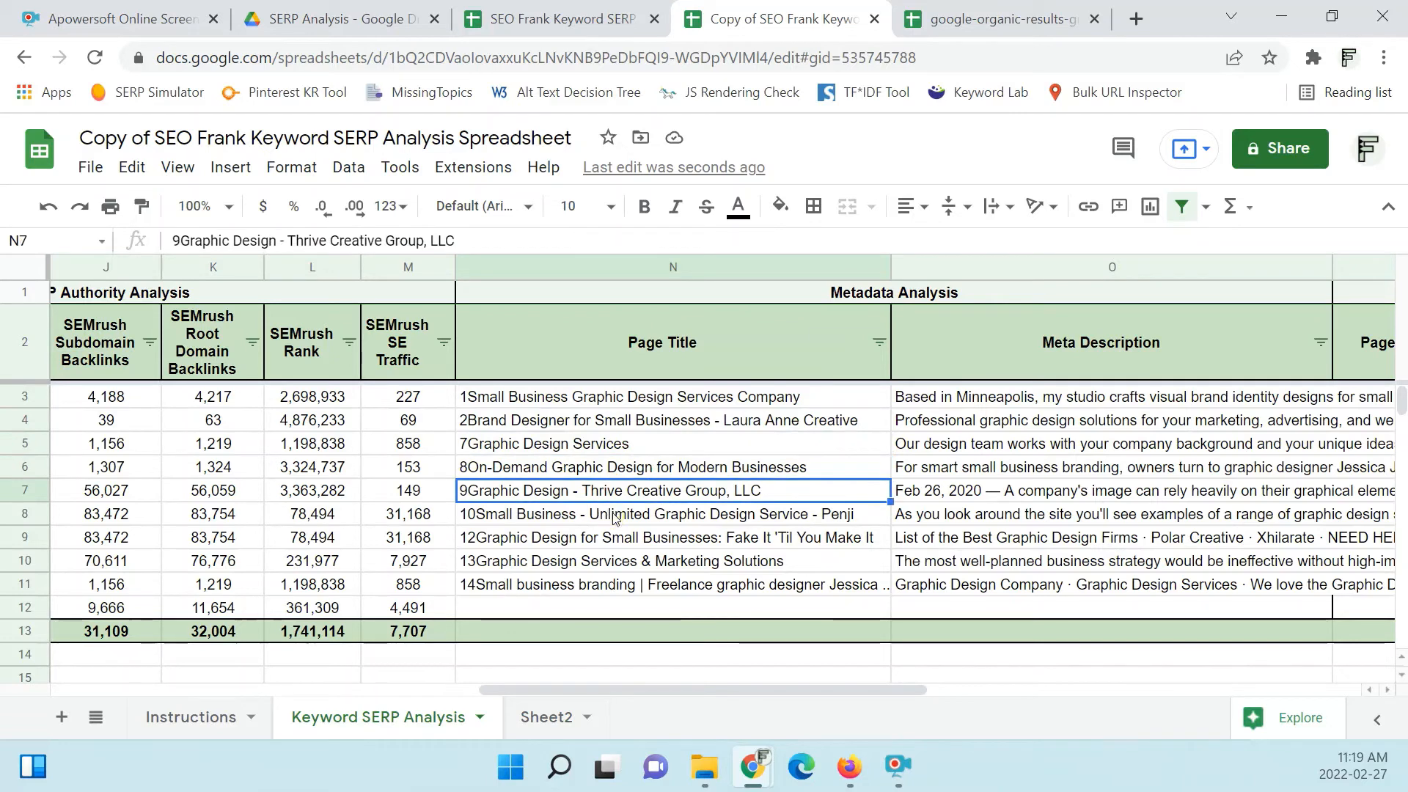
click(615, 515)
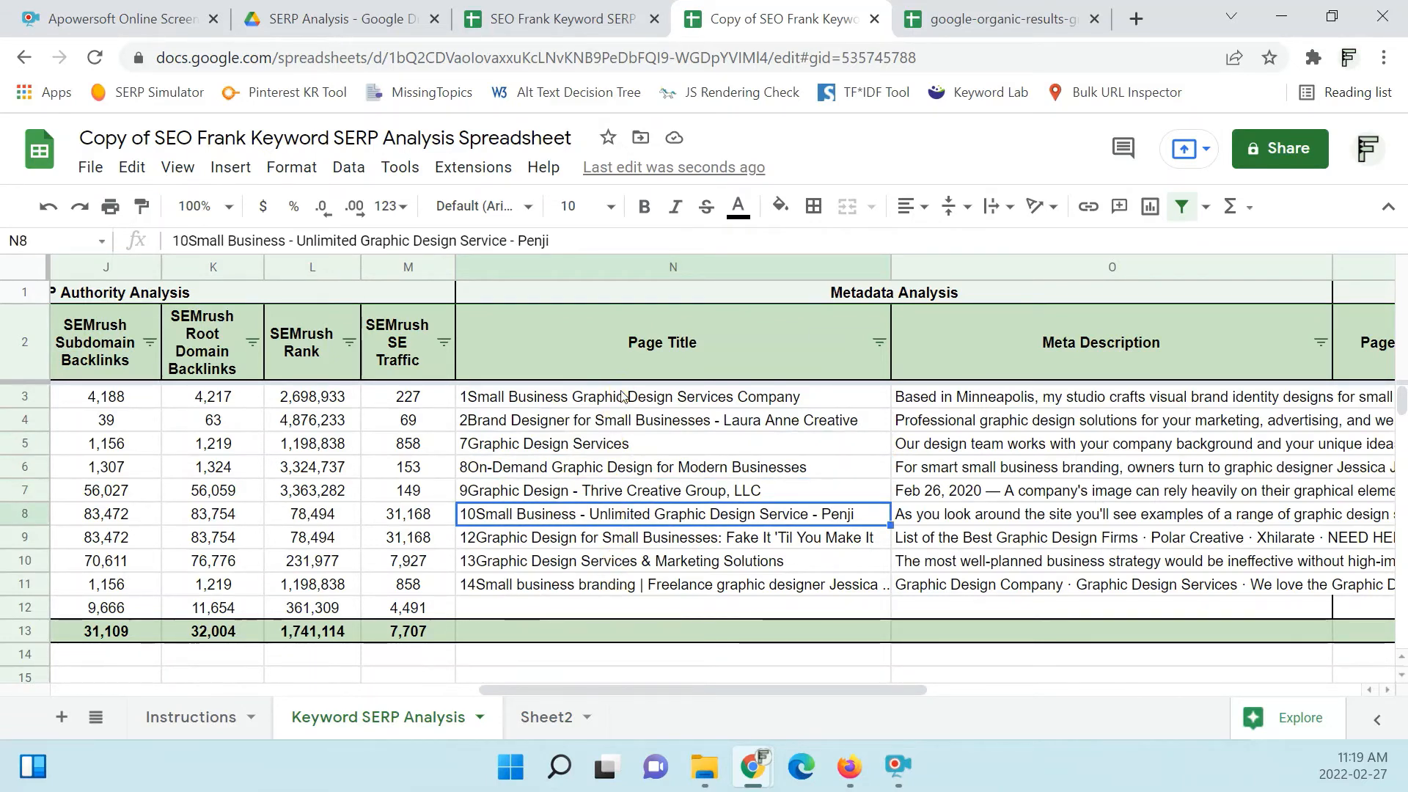
drag(622, 396, 618, 589)
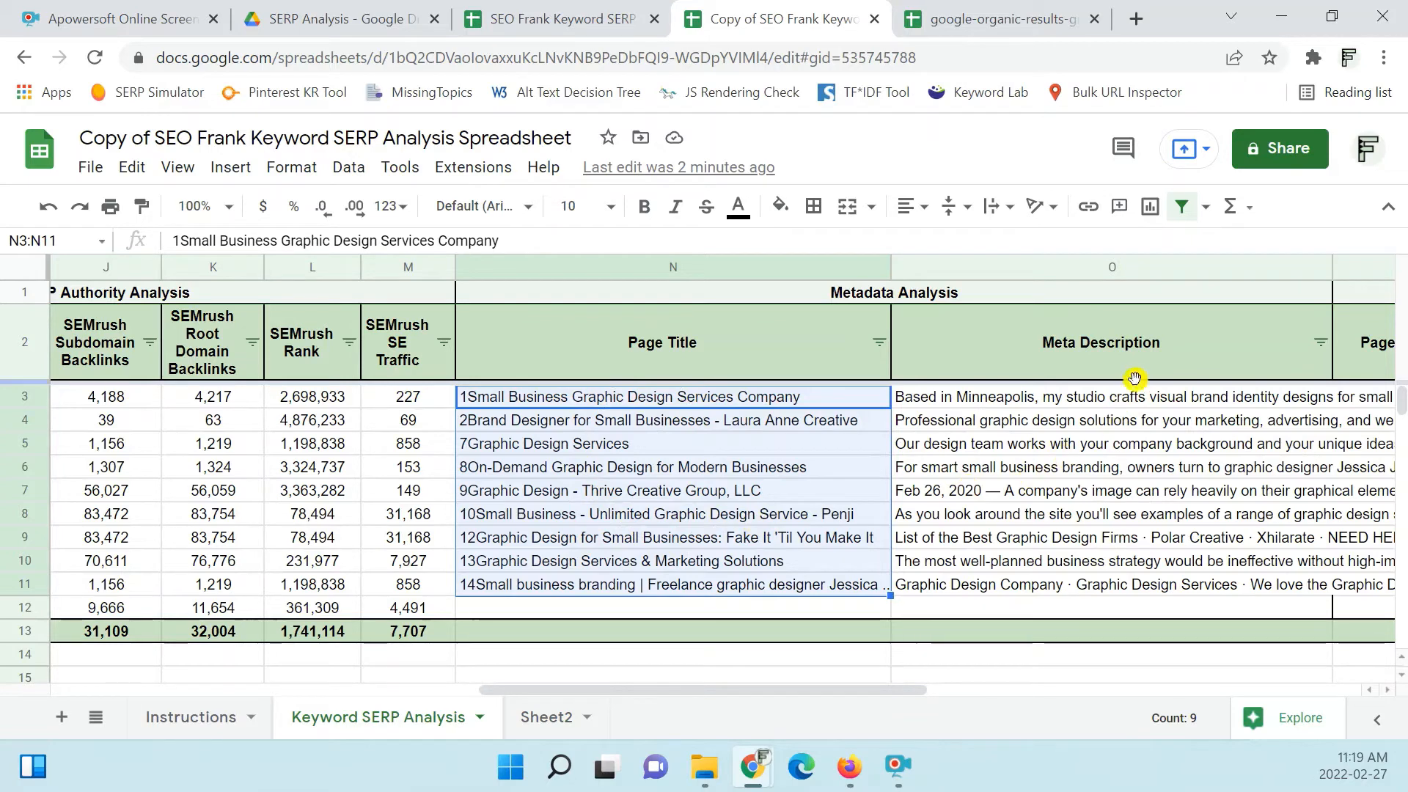
click(1114, 400)
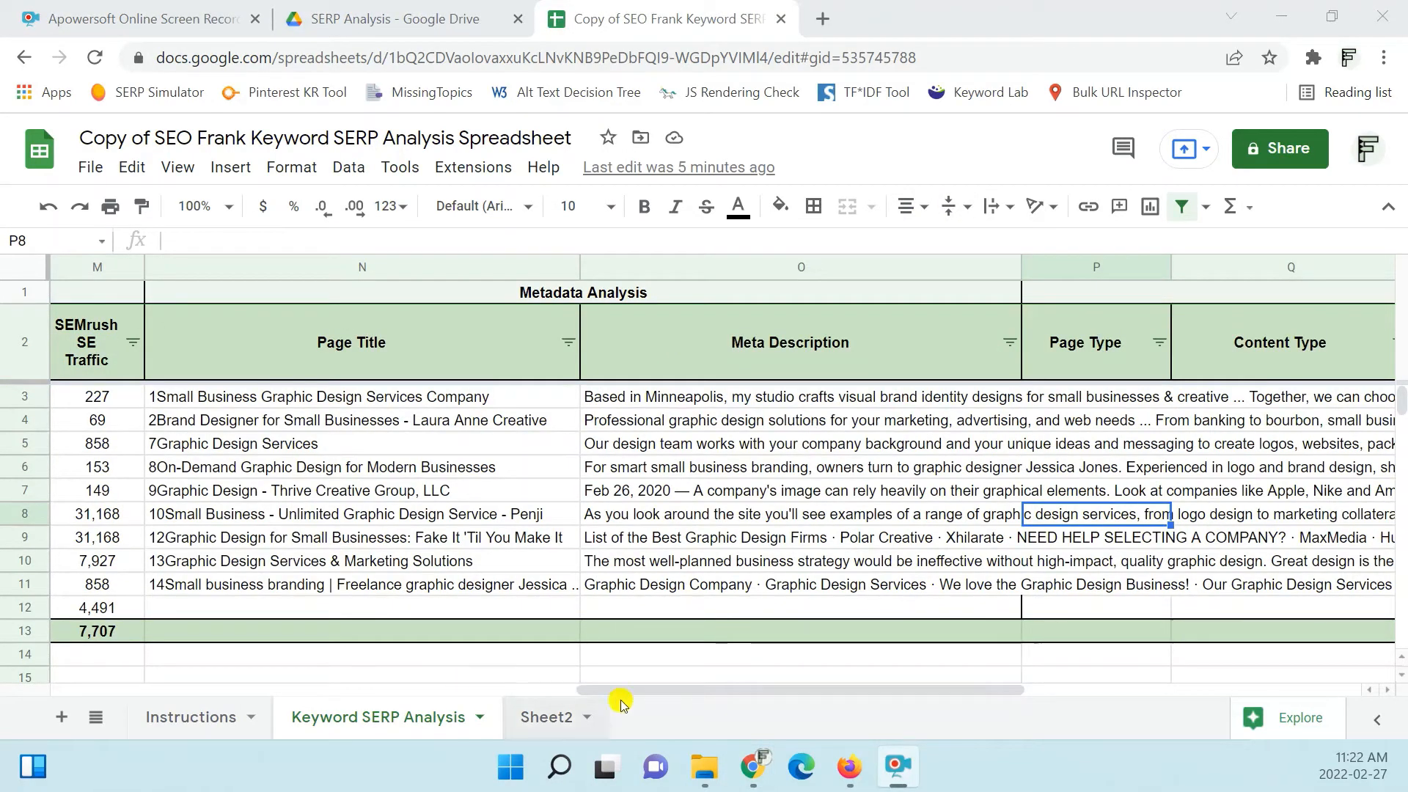
- Check the Page Level Analysis columns, switch to Firefox and open the first three organic results for the keyword in new tabs
drag(657, 689, 956, 673)
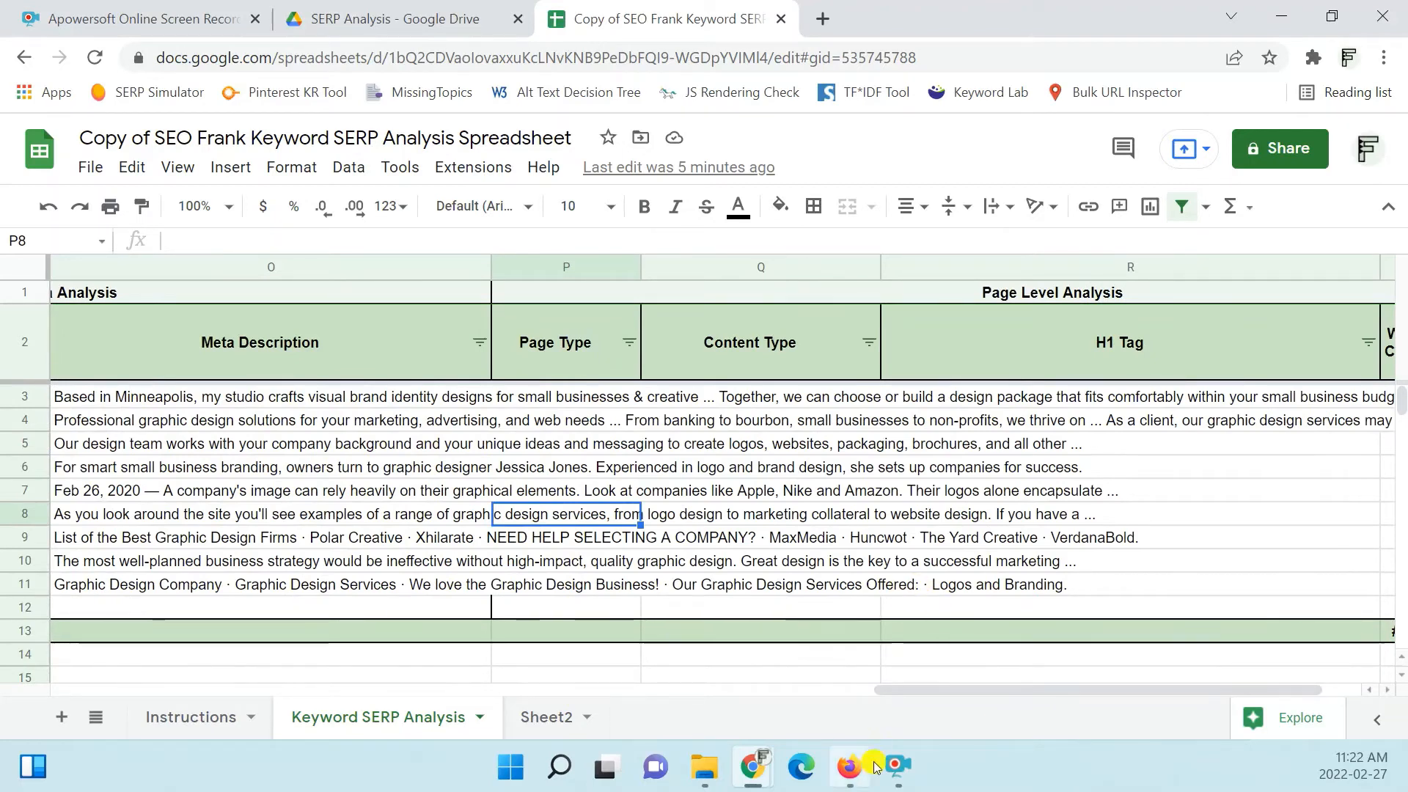
click(849, 767)
scroll(661, 478, up, 5)
scroll(661, 478, up, 10)
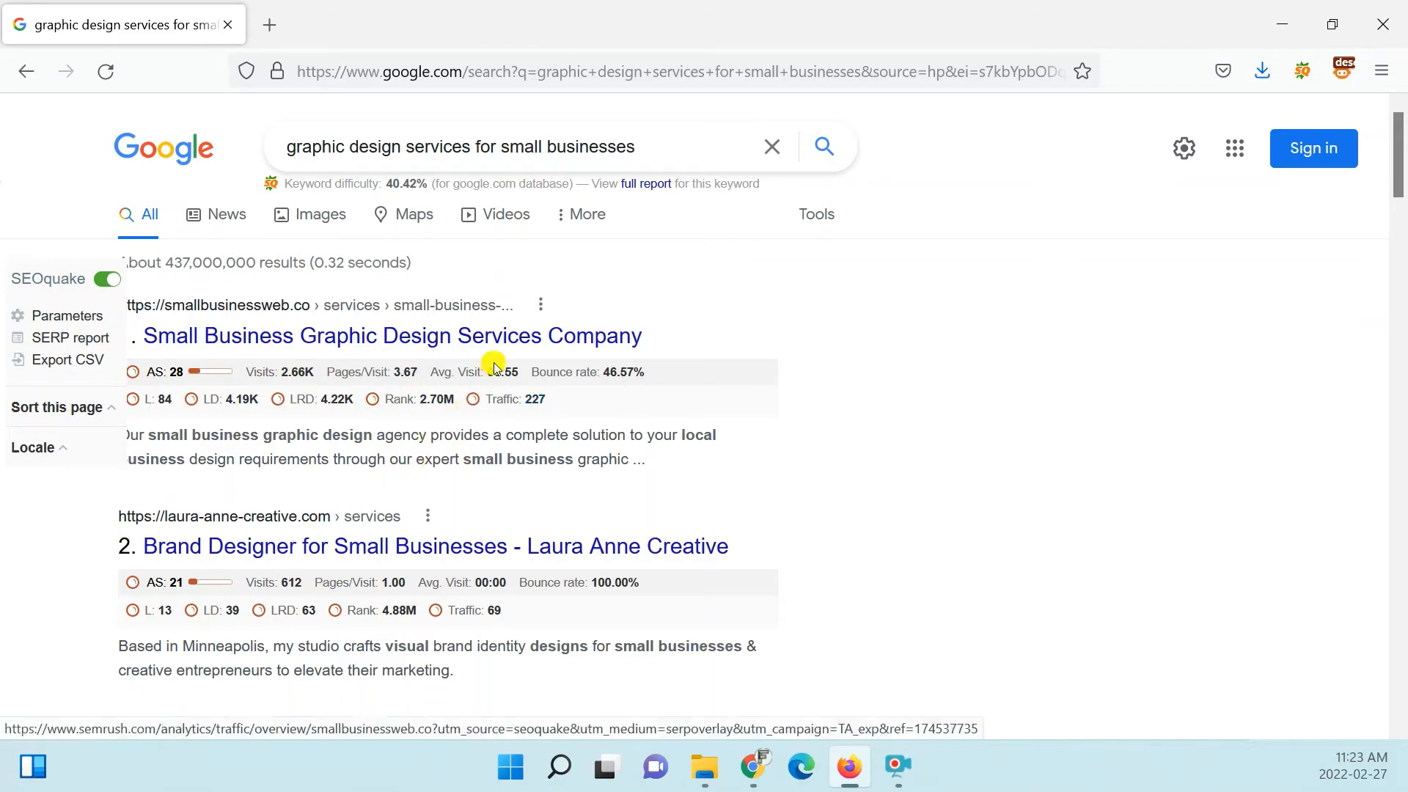
right_click(497, 339)
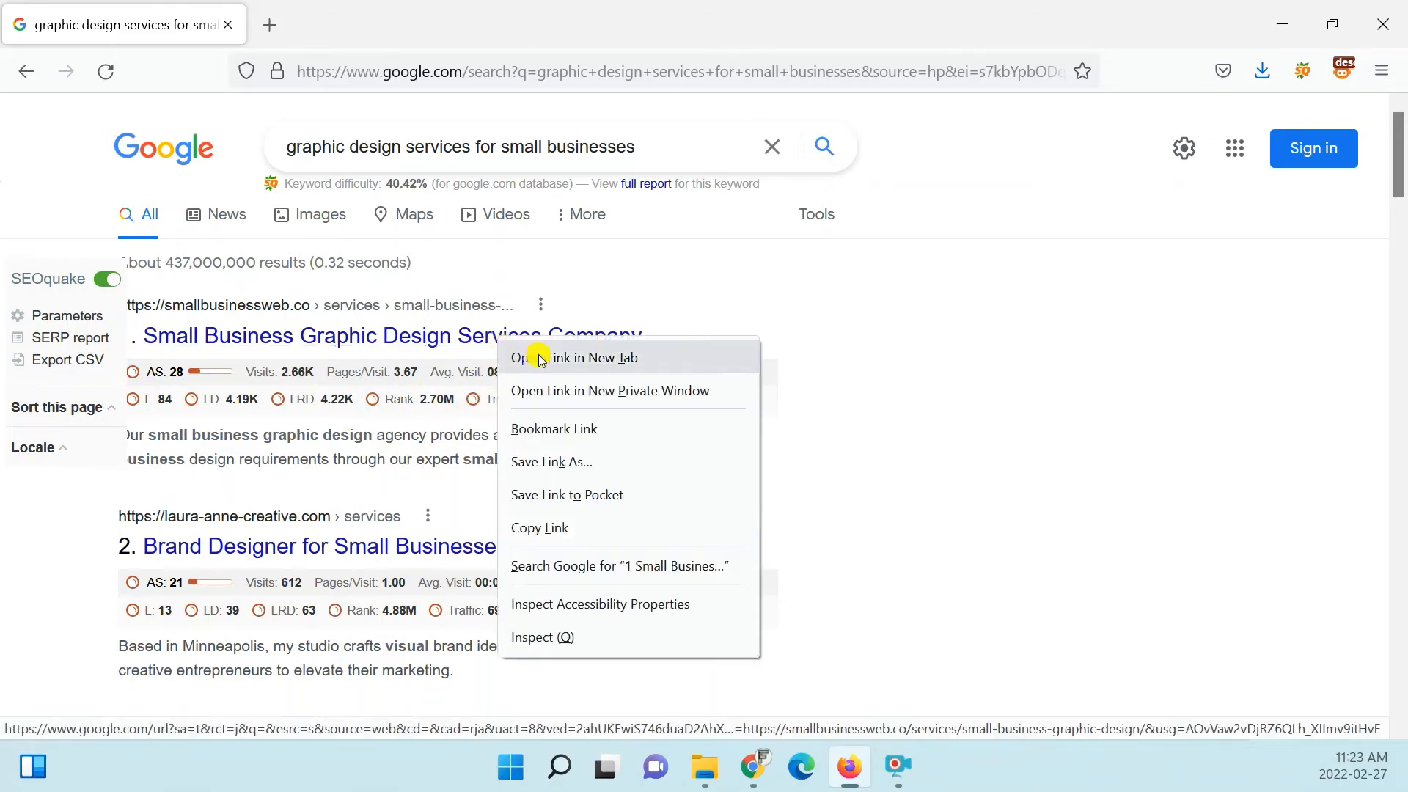
click(541, 358)
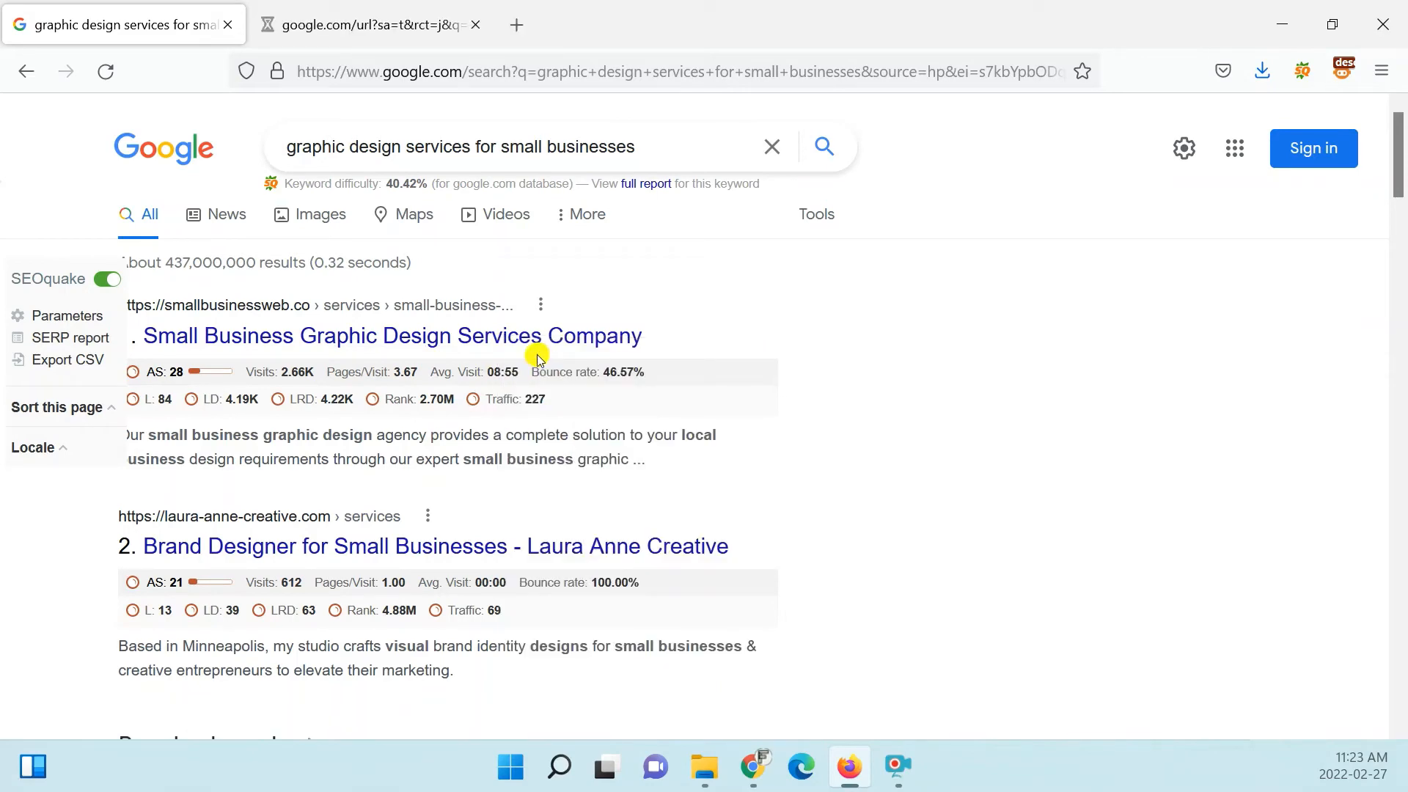
right_click(469, 546)
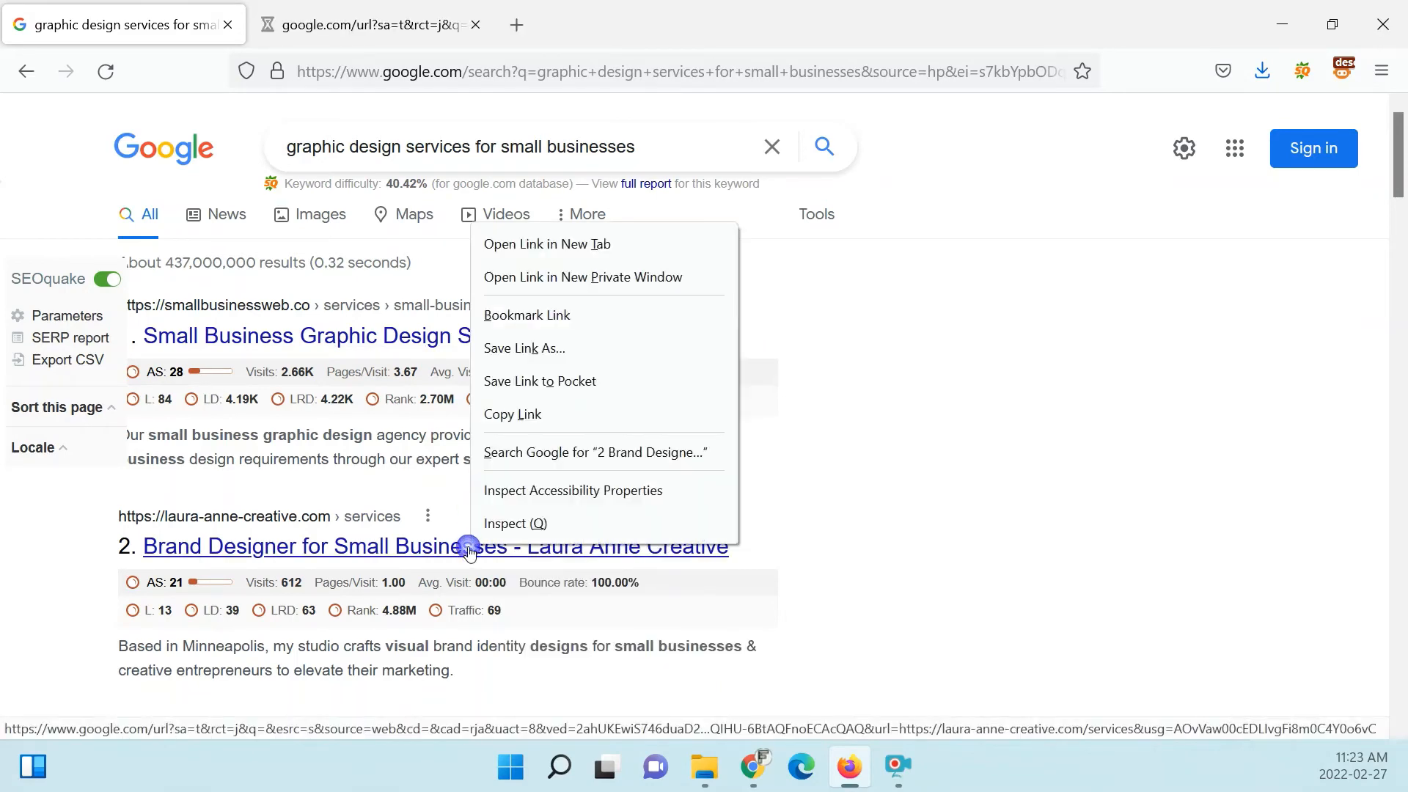
click(552, 243)
scroll(543, 345, down, 10)
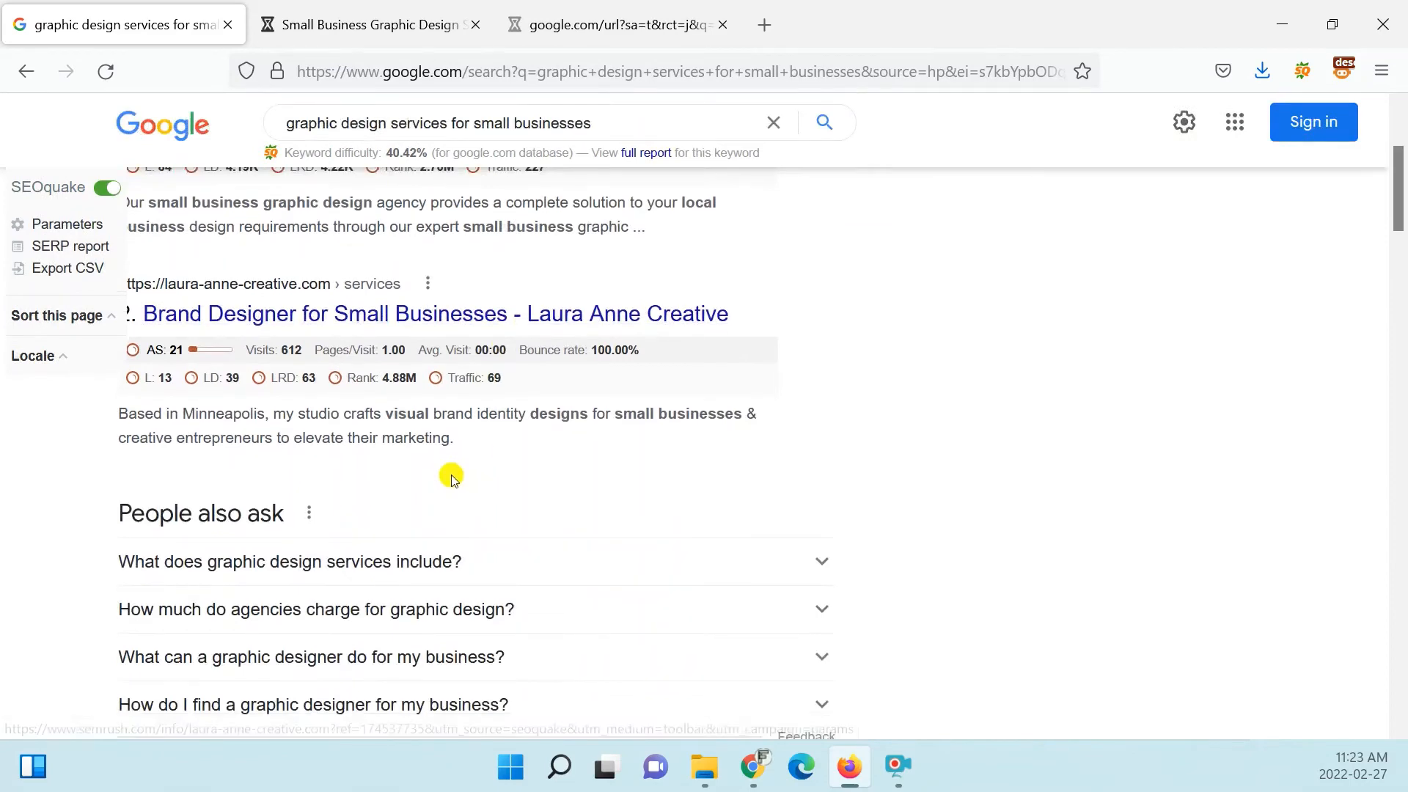
scroll(396, 440, up, 3)
right_click(363, 496)
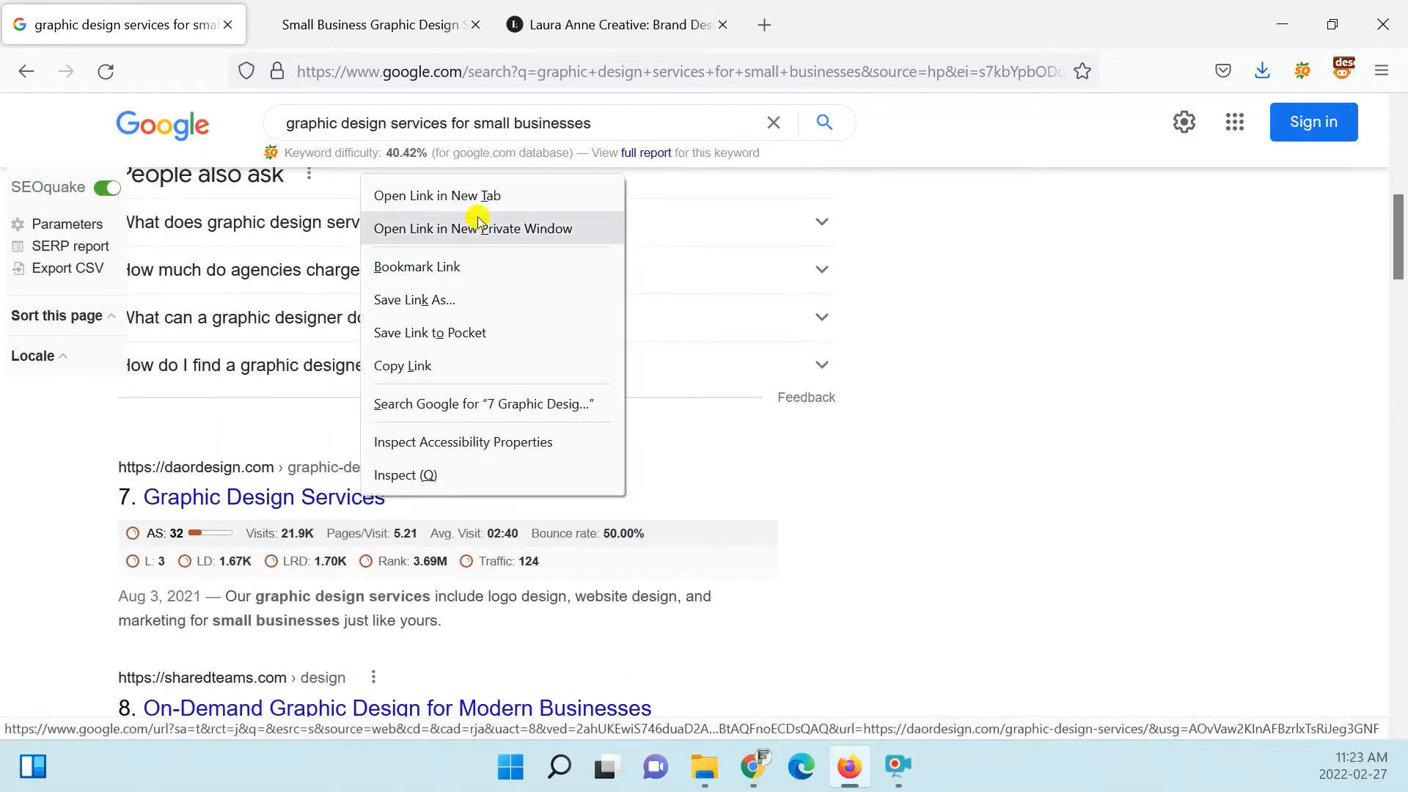
click(473, 198)
- Examine the smallbusinessweb.co result's overall layout and full URL to judge its page type
click(377, 25)
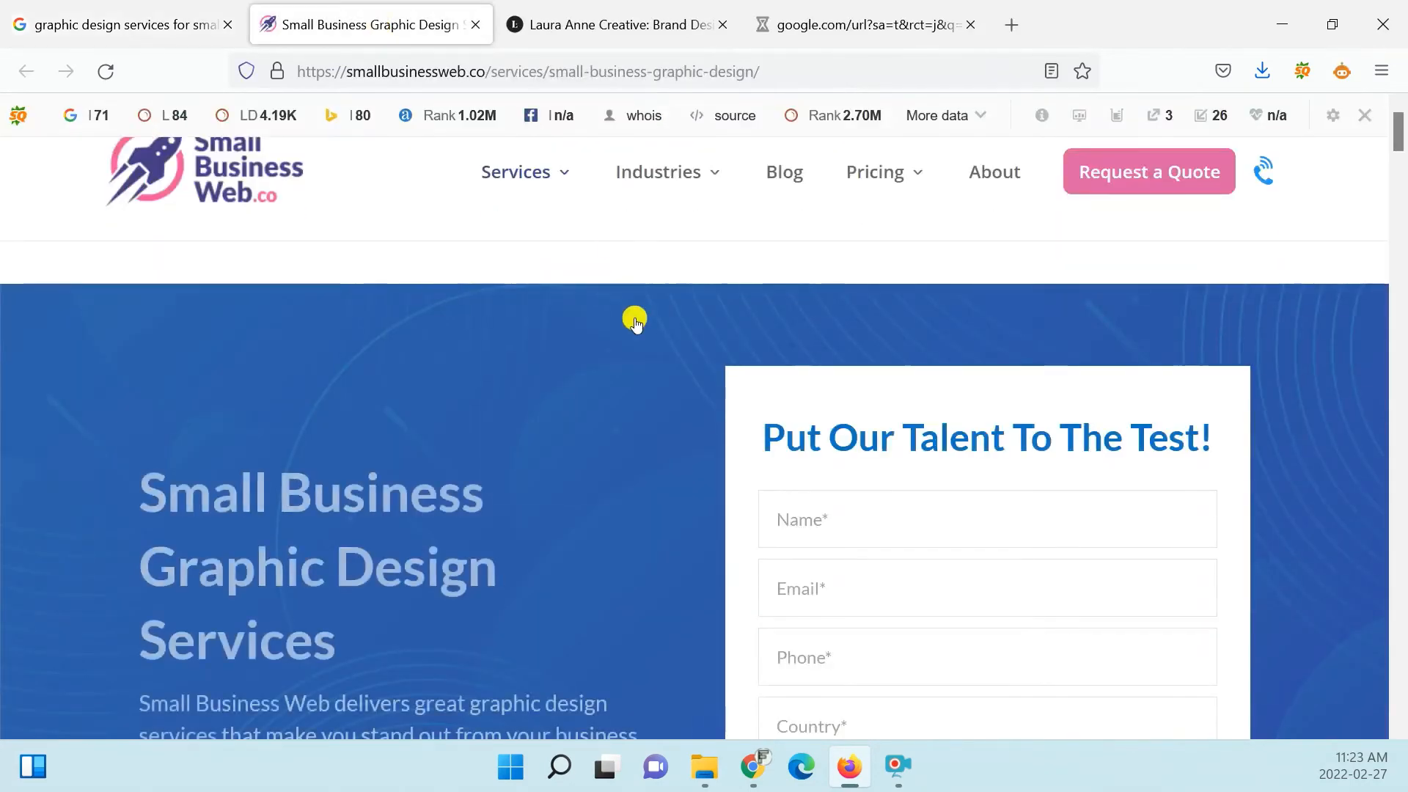
mouse_move(622, 350)
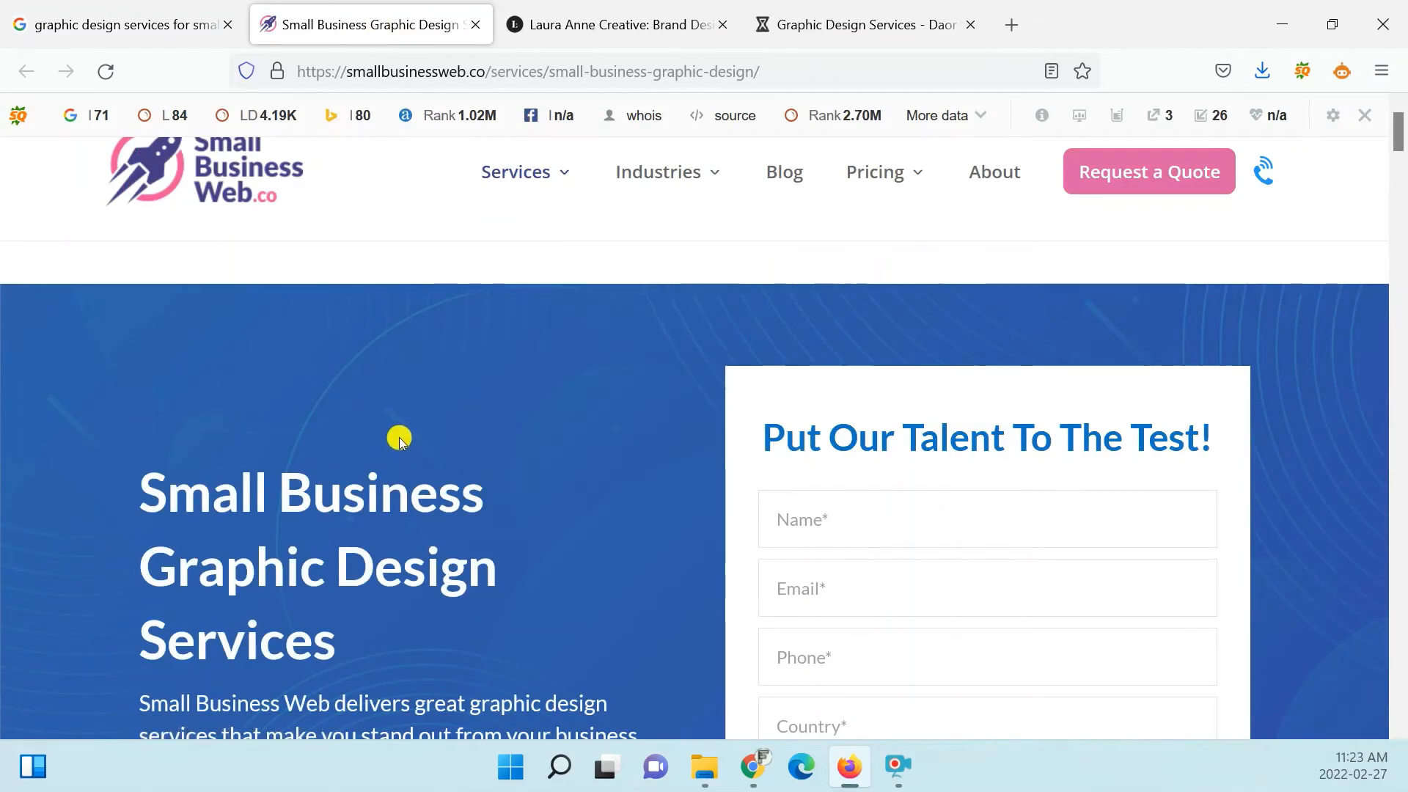
scroll(399, 437, down, 4)
scroll(410, 407, down, 15)
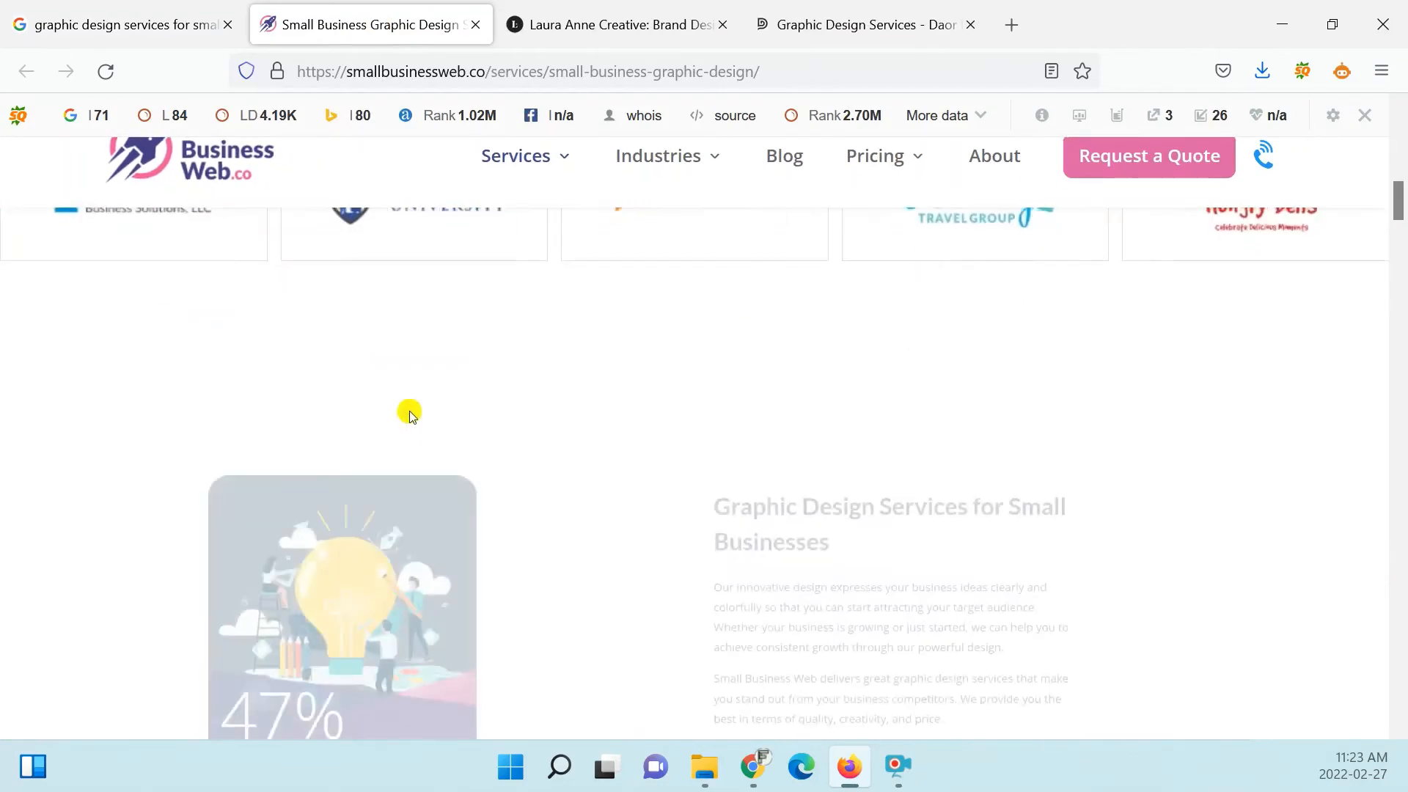
scroll(410, 413, up, 15)
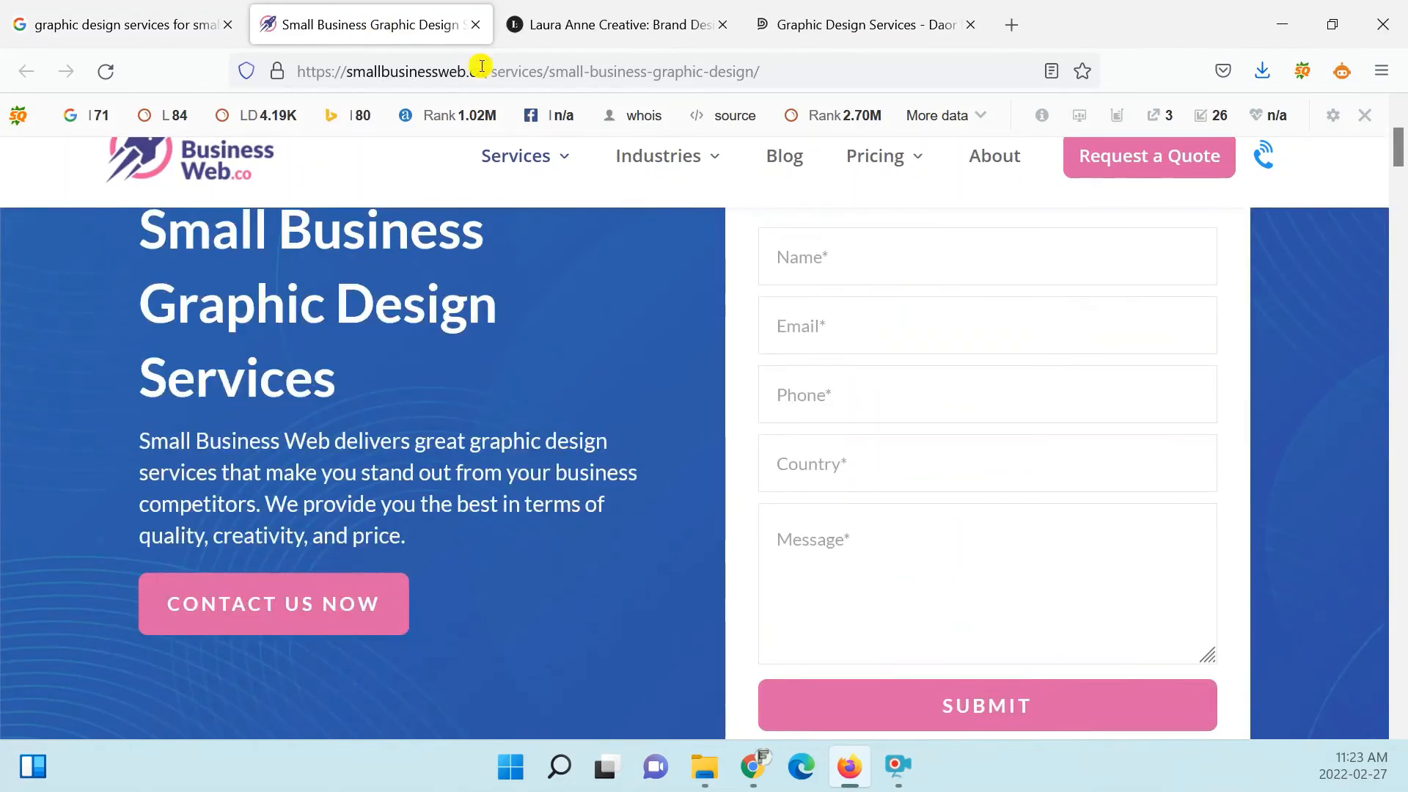
click(518, 70)
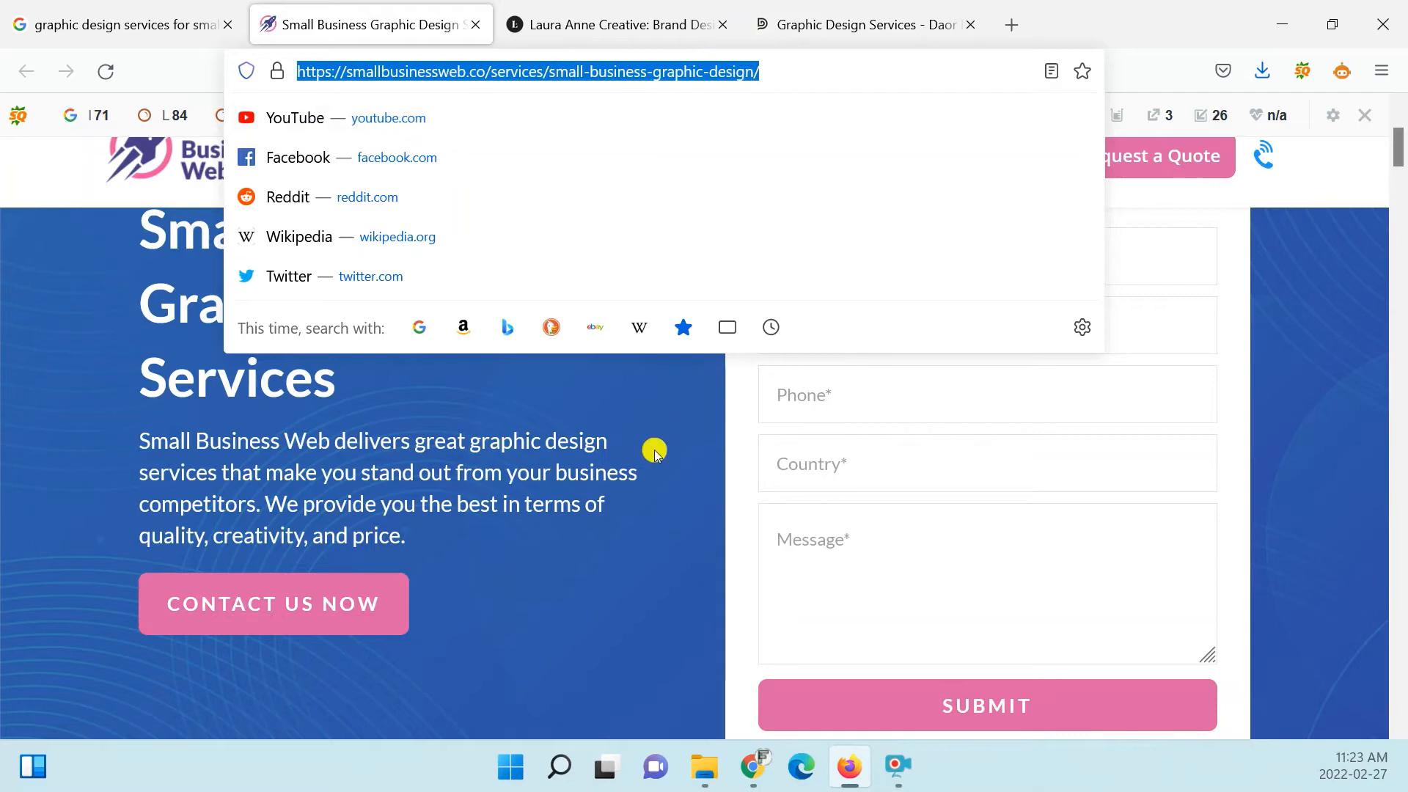
click(621, 571)
- Read the smallbusinessweb.co page's main heading, contact form, service cards and expertise section to judge its content type
scroll(509, 348, up, 2)
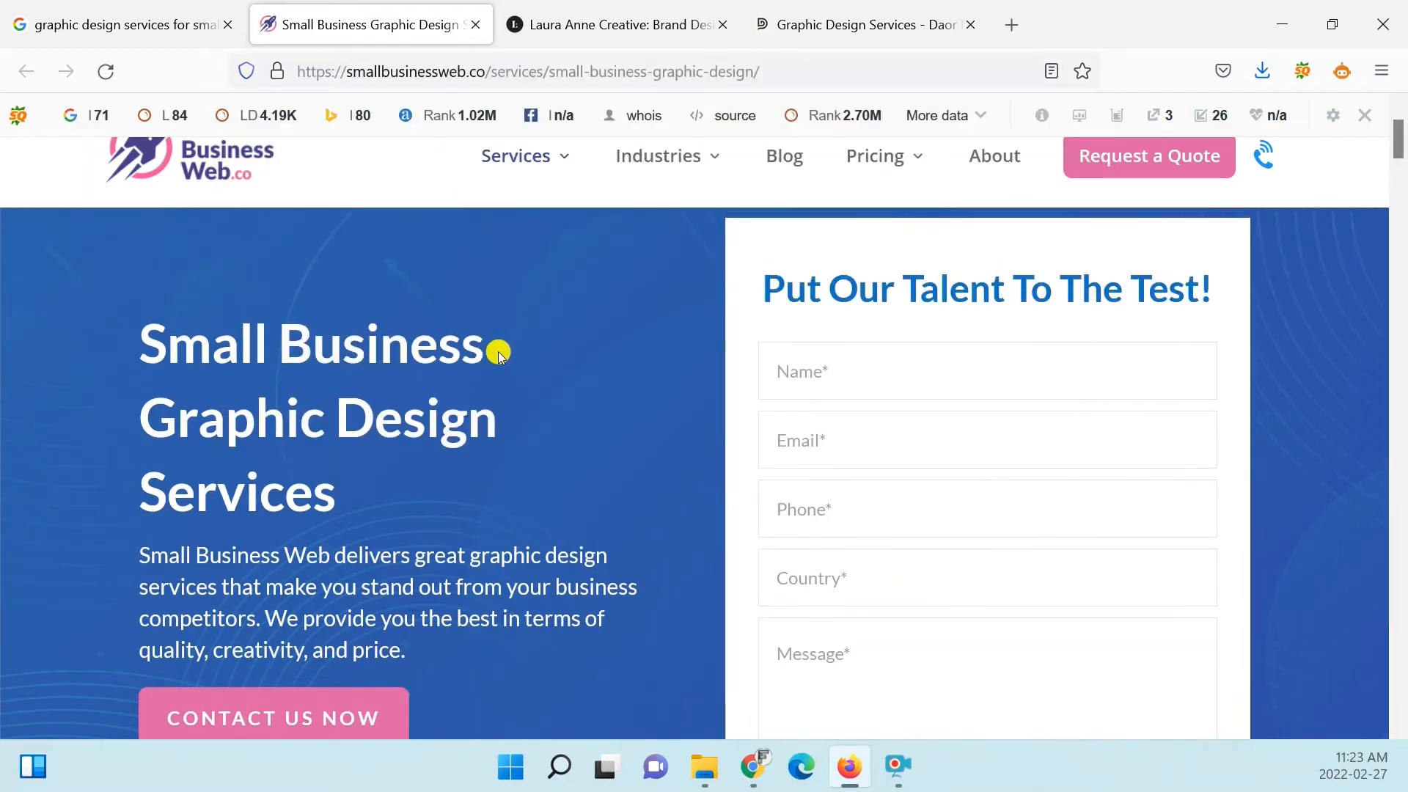
scroll(499, 351, down, 2)
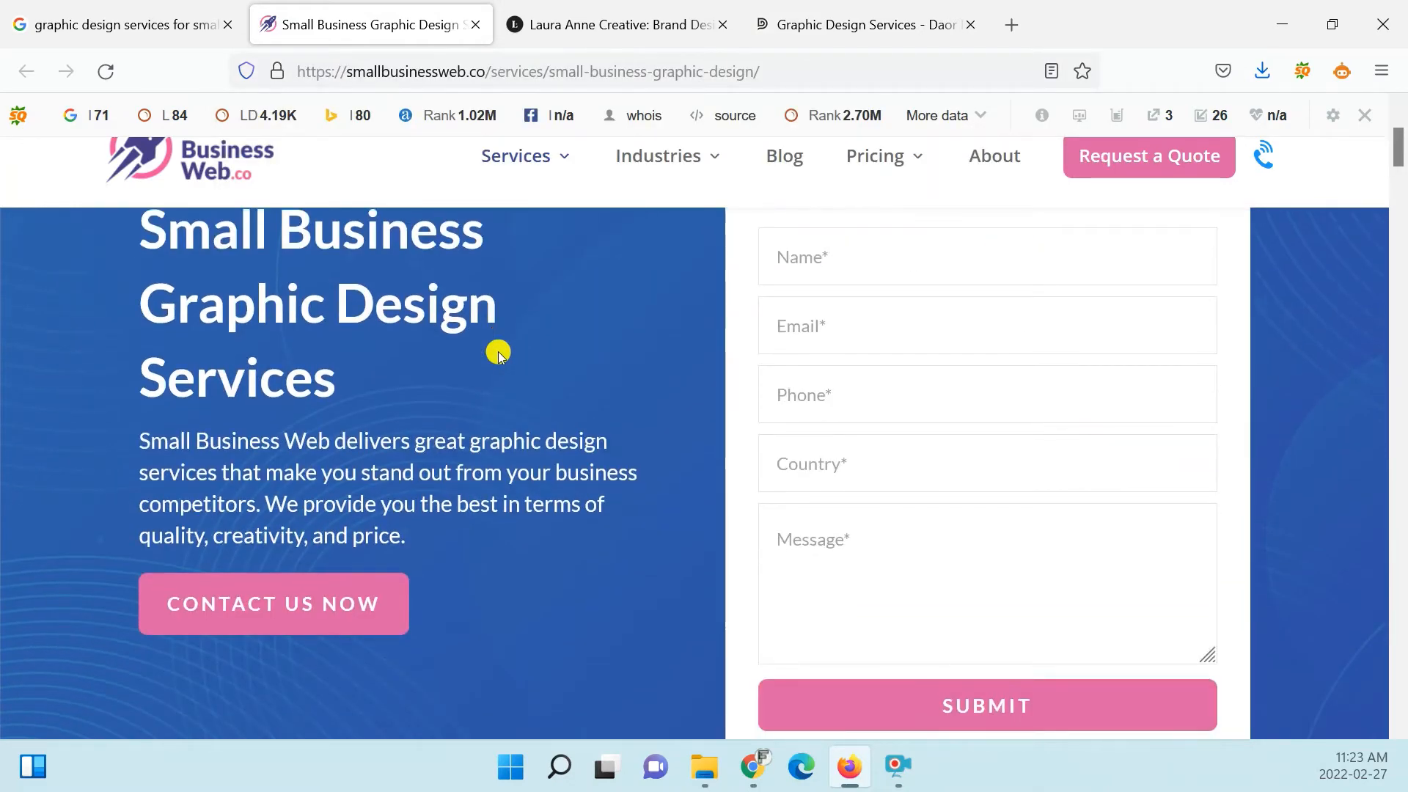
scroll(499, 350, up, 2)
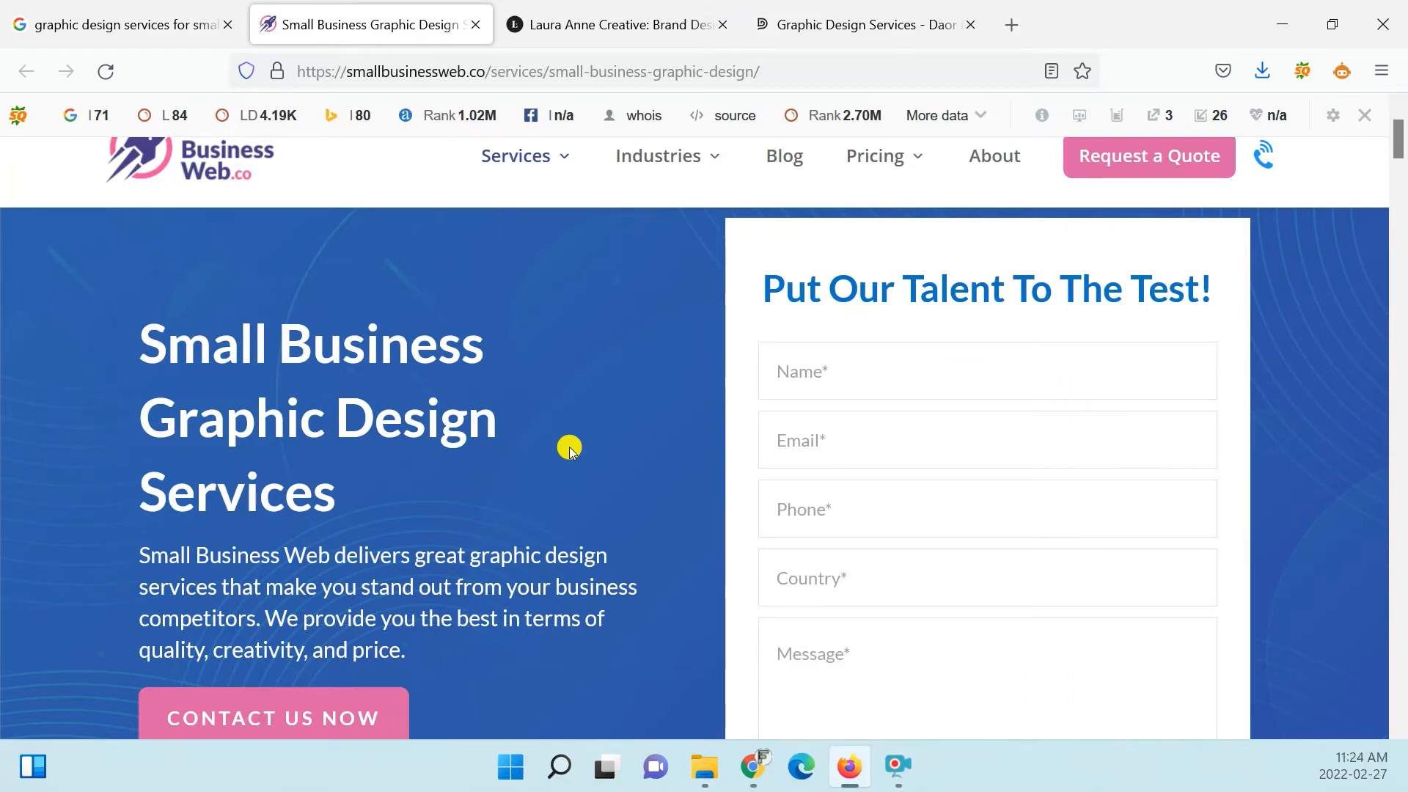
scroll(569, 449, down, 10)
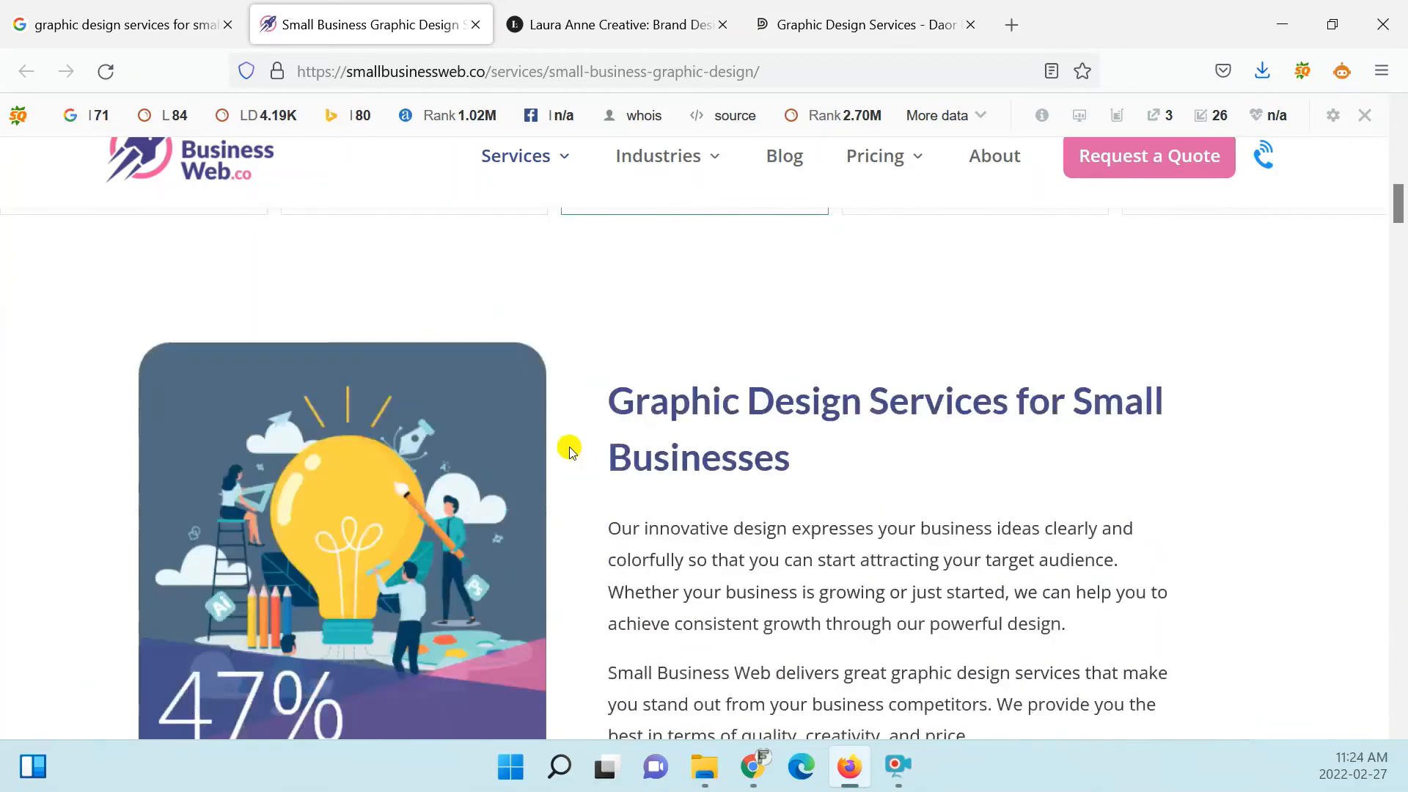
scroll(569, 449, down, 4)
scroll(569, 447, down, 2)
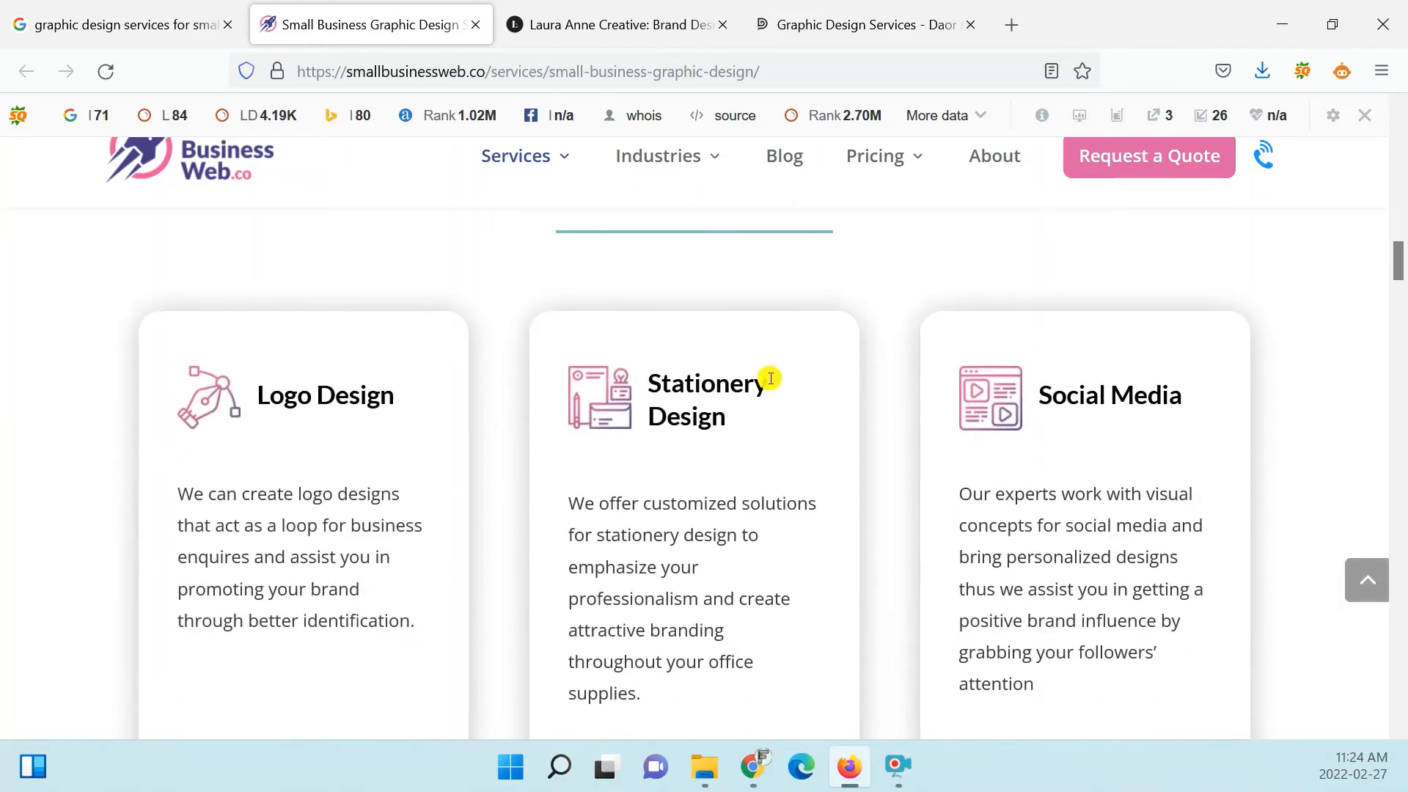
scroll(822, 439, down, 5)
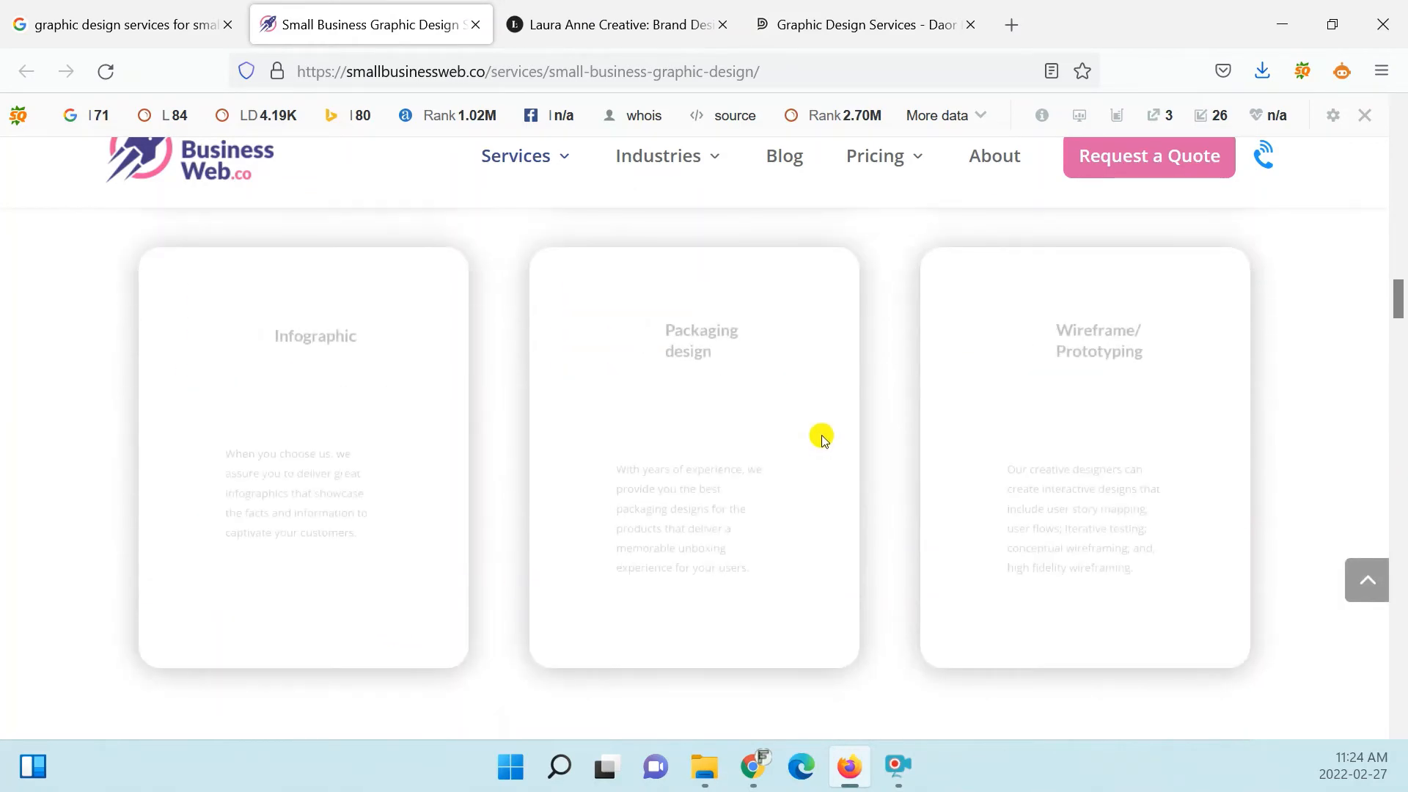
scroll(767, 418, down, 5)
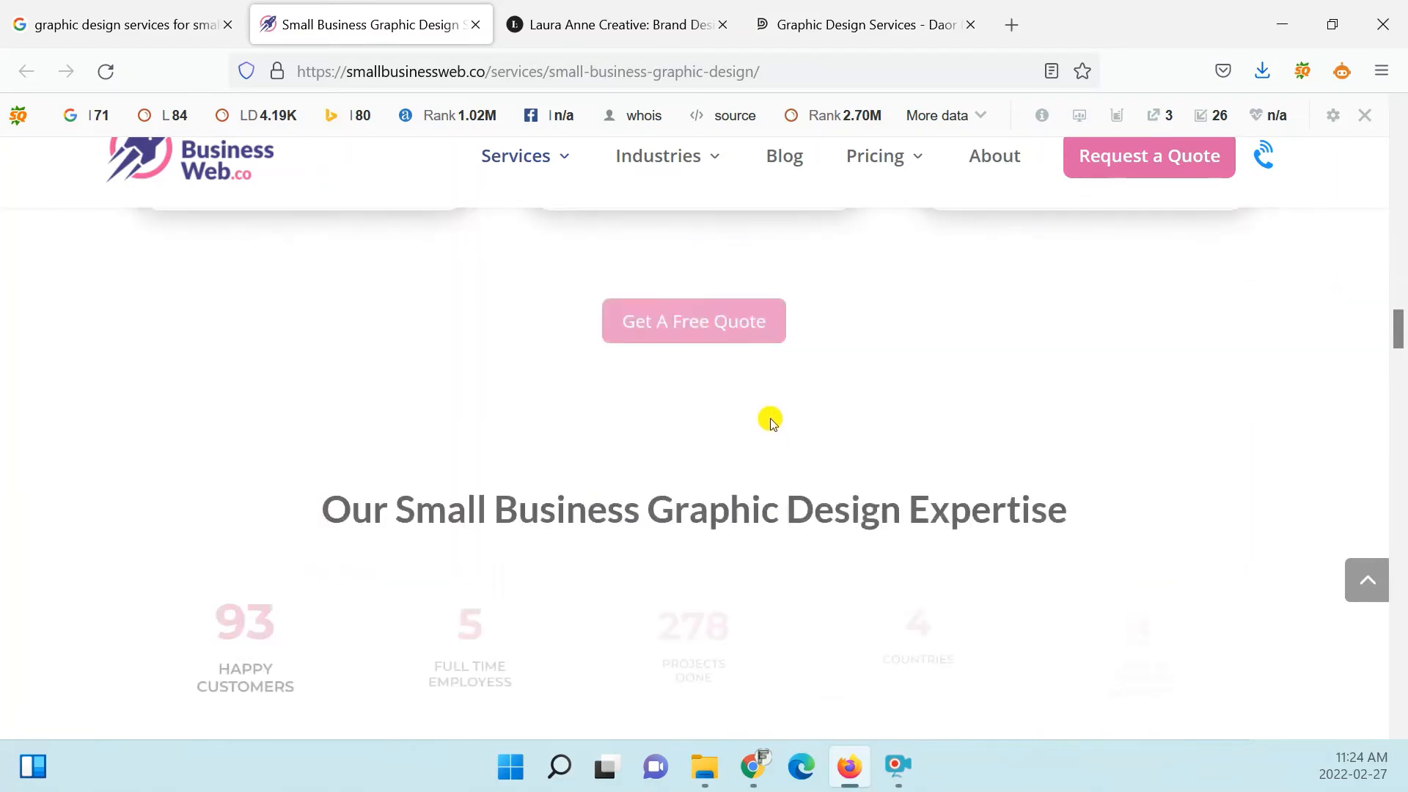
- Examine the second-ranked result's services page, including its URL, small business benefits and design packages, to judge its page and content type
click(622, 6)
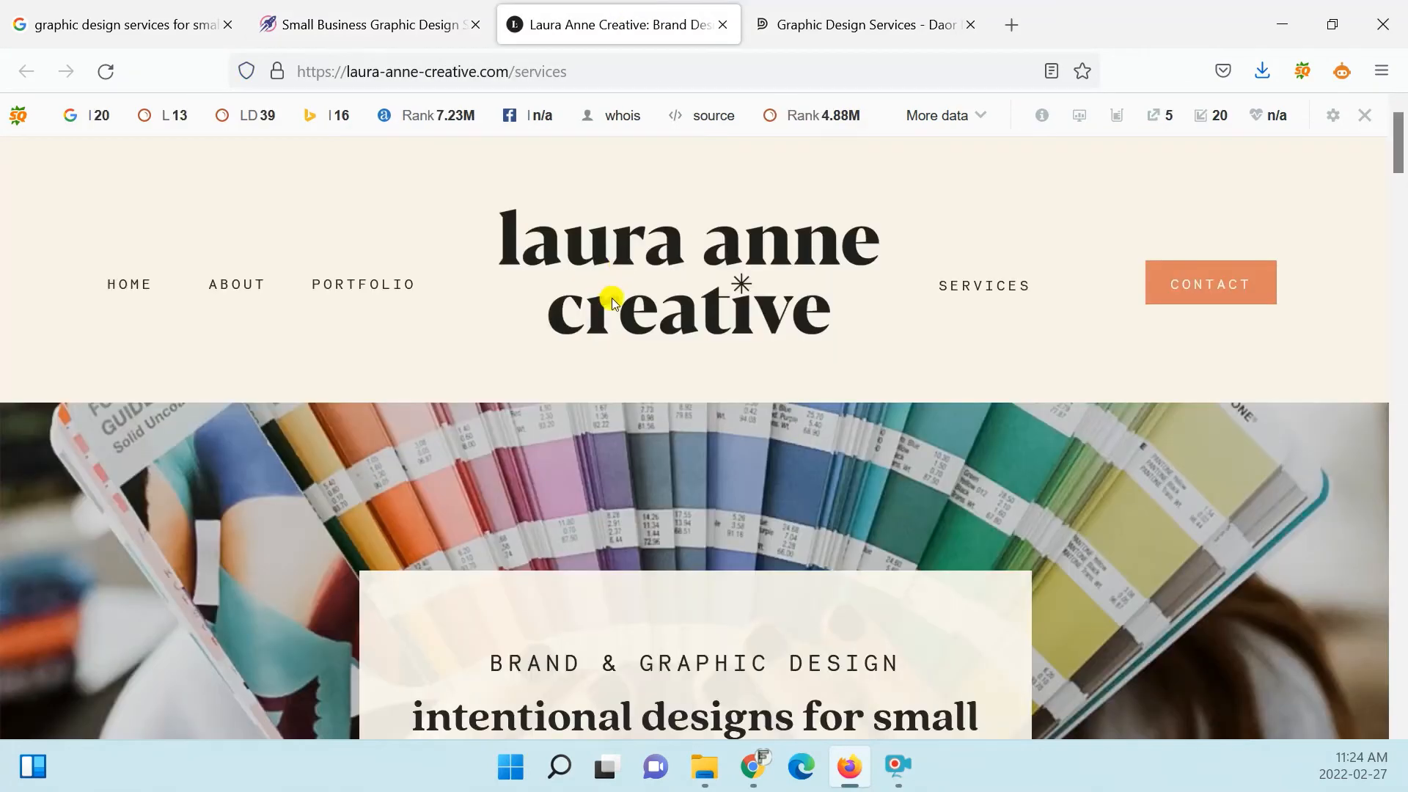
scroll(623, 287, down, 5)
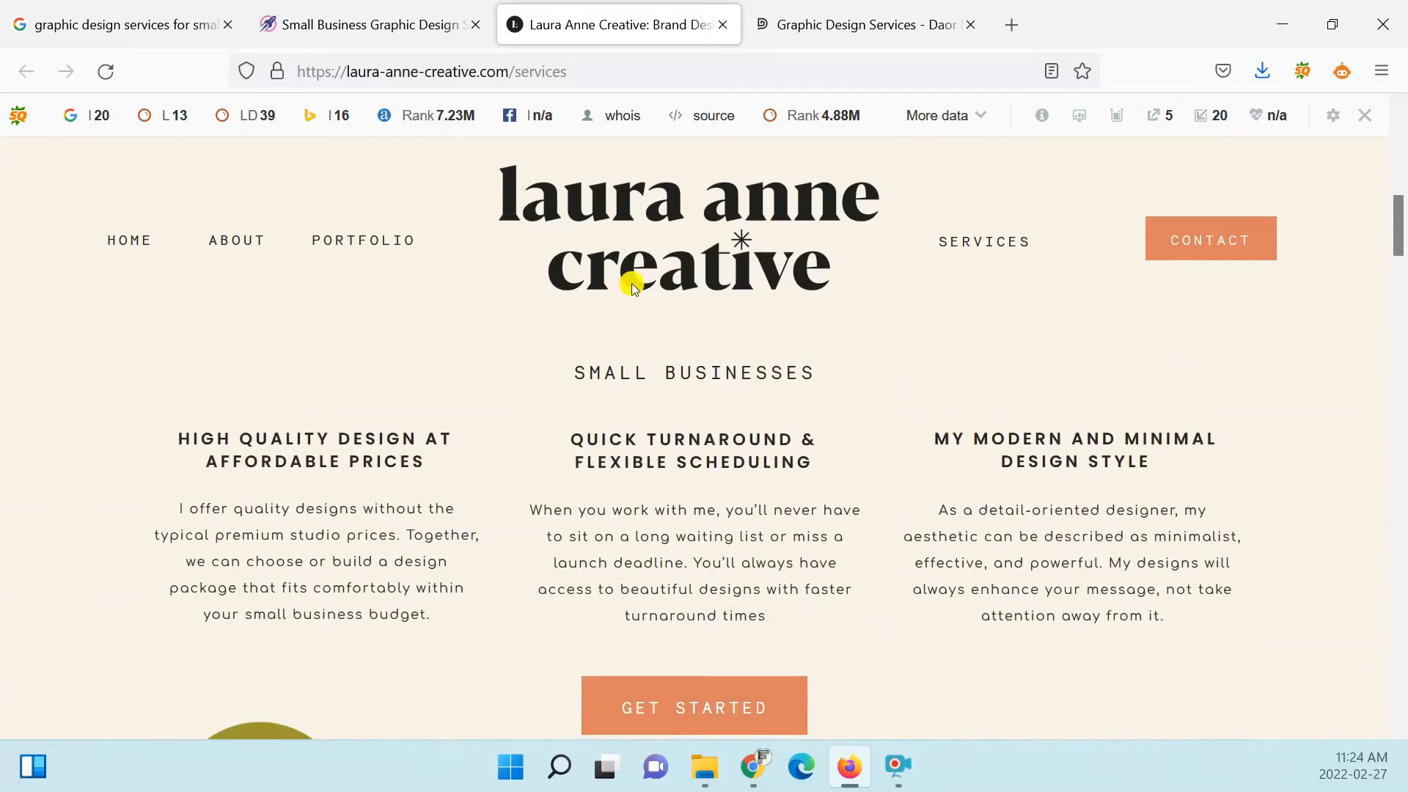
scroll(632, 284, down, 3)
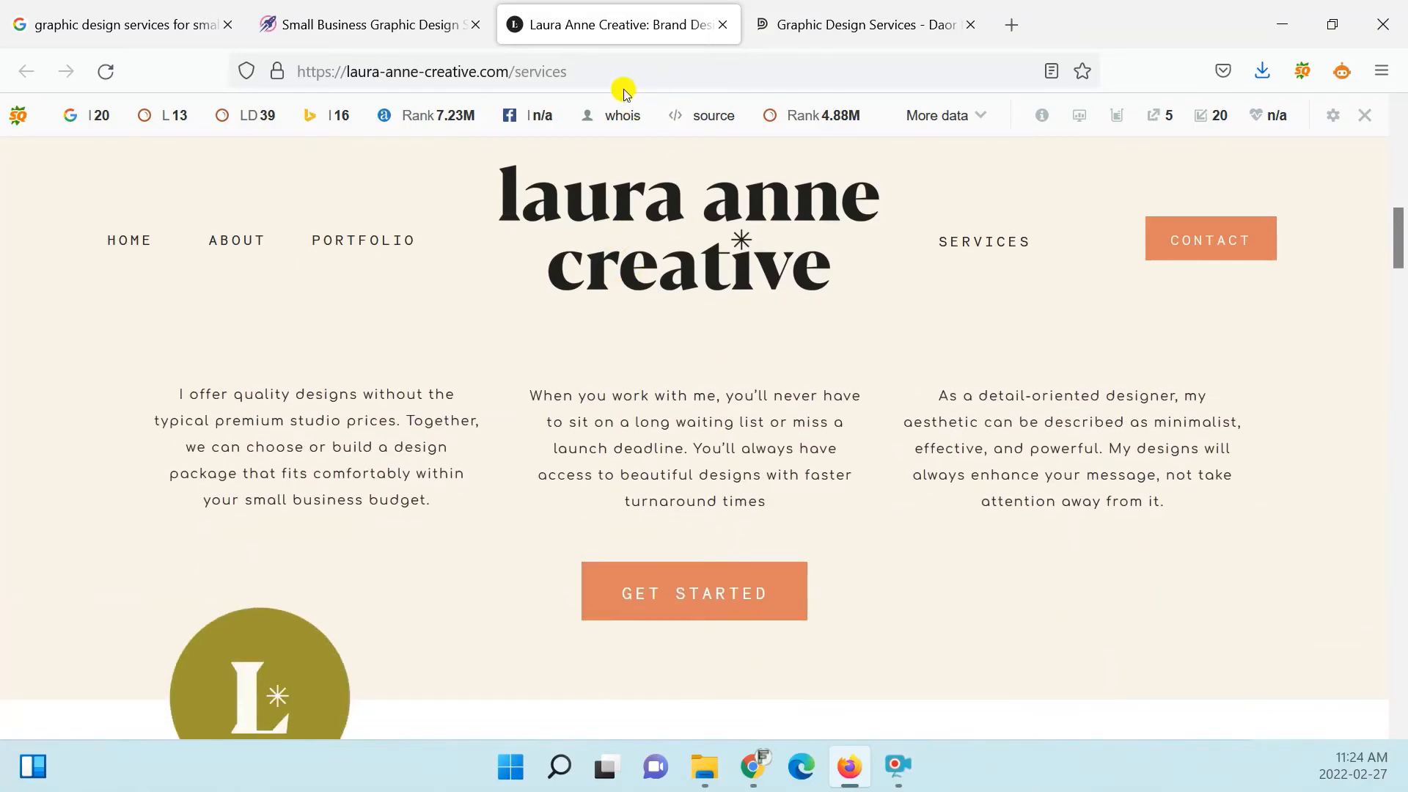
click(619, 73)
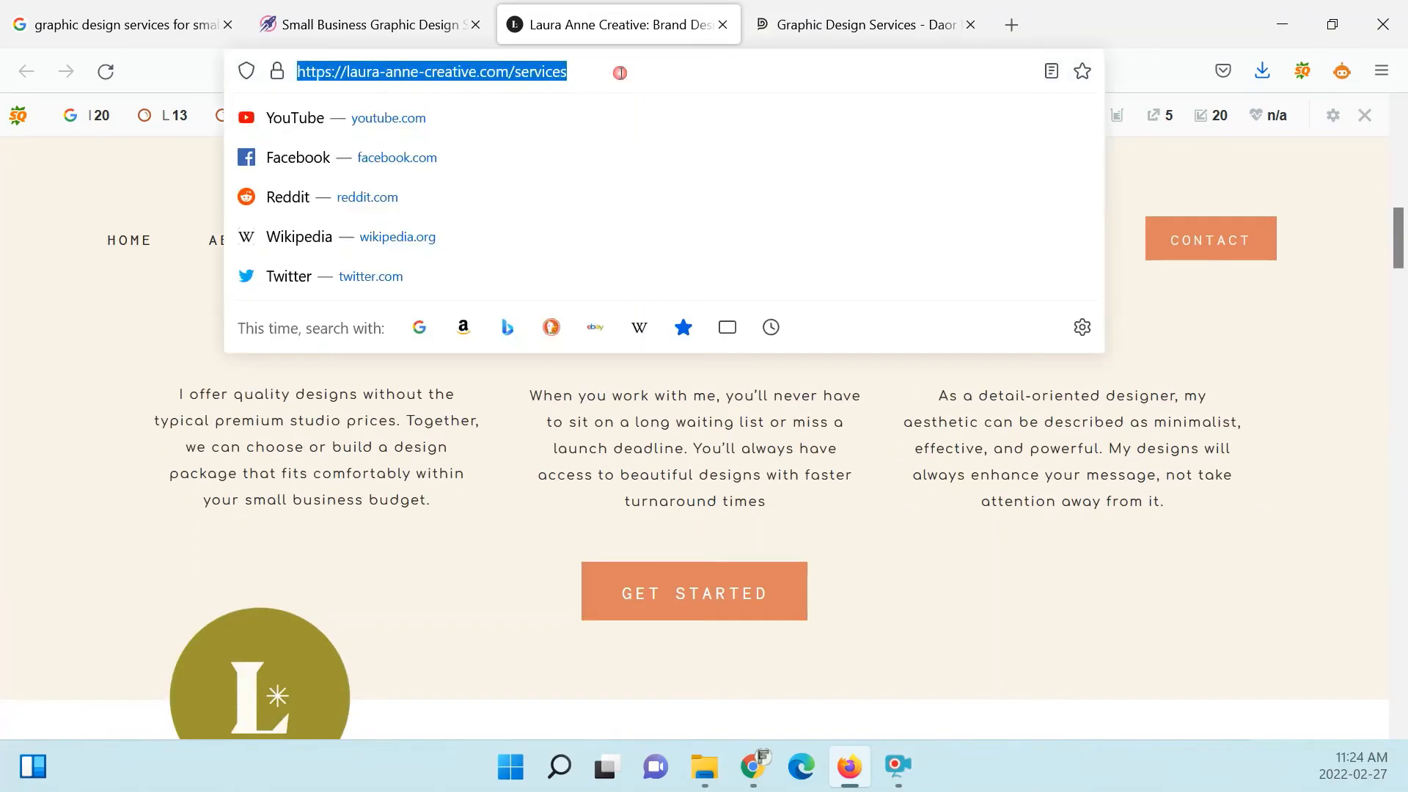
click(482, 511)
scroll(482, 508, down, 6)
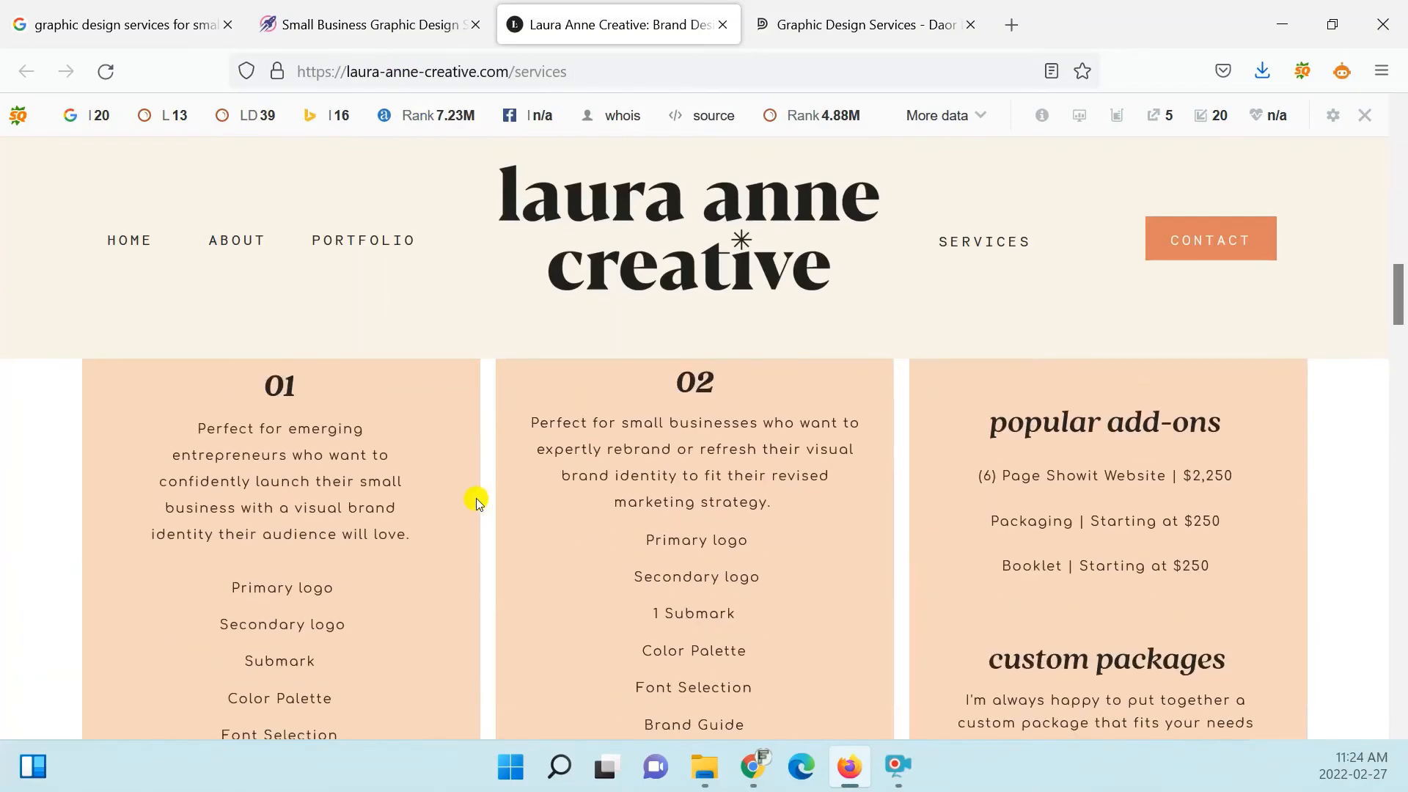
scroll(485, 478, up, 1)
scroll(486, 479, up, 3)
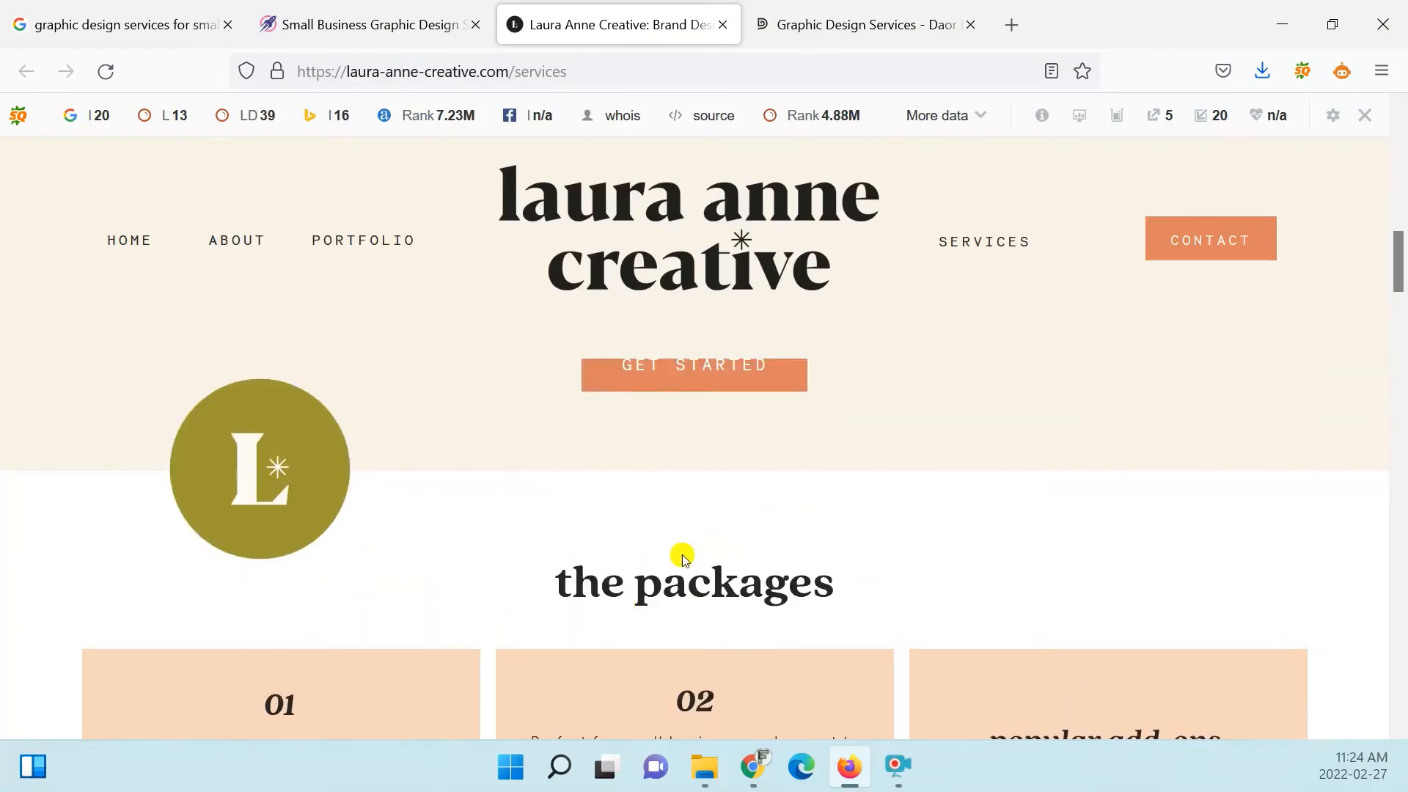
- Examine the daordesign.com graphic design services page, including its heading, branding text and service cards, to judge its page and content type
click(896, 16)
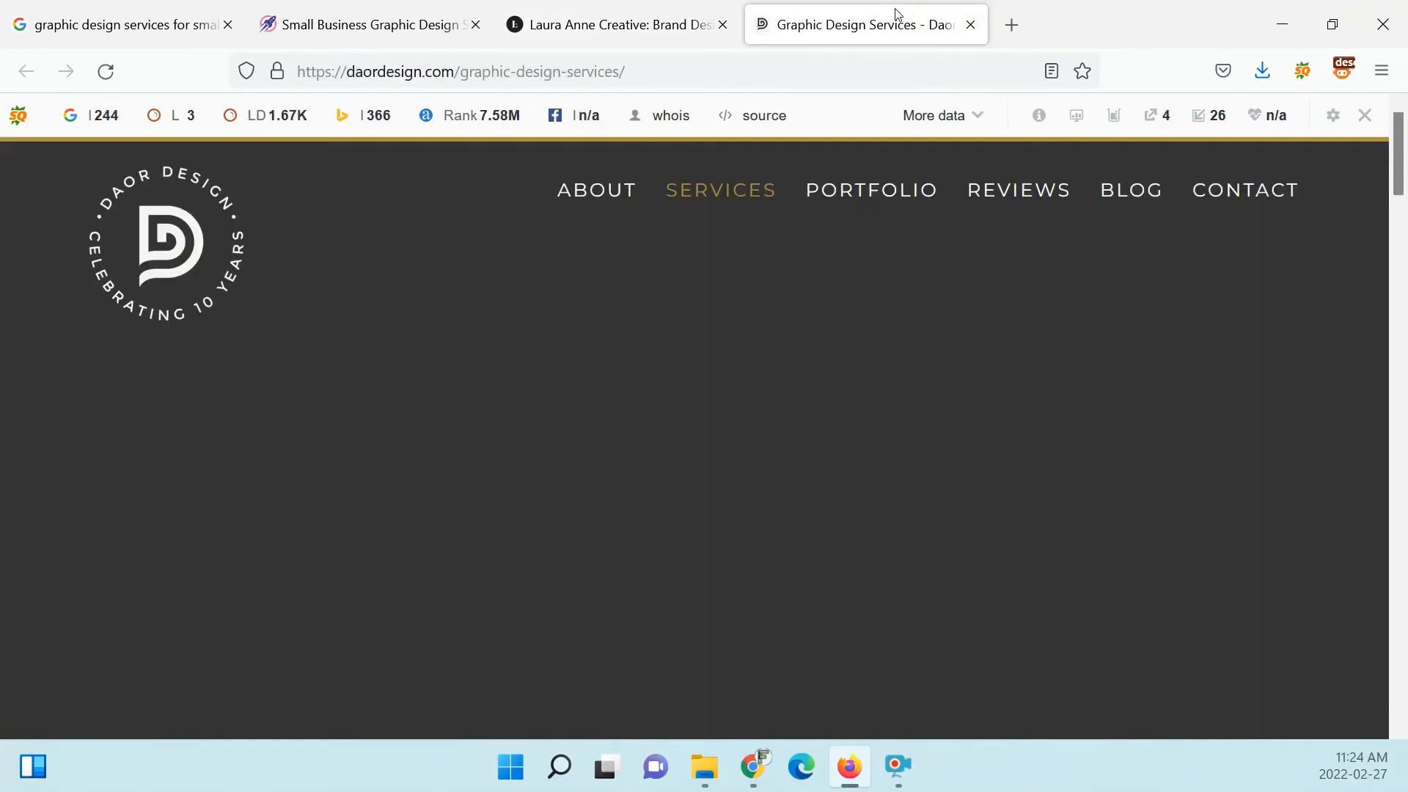
scroll(794, 381, down, 3)
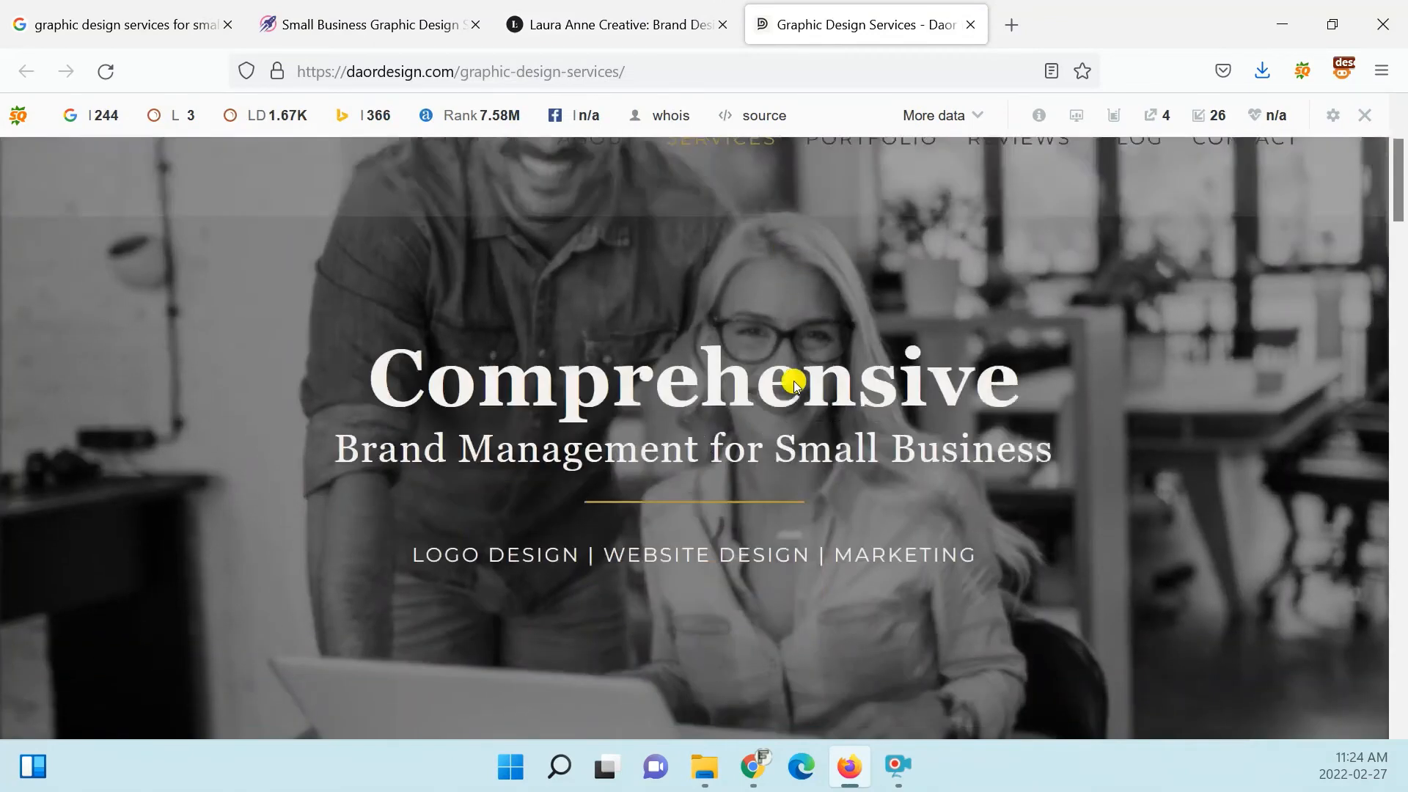
scroll(802, 362, down, 9)
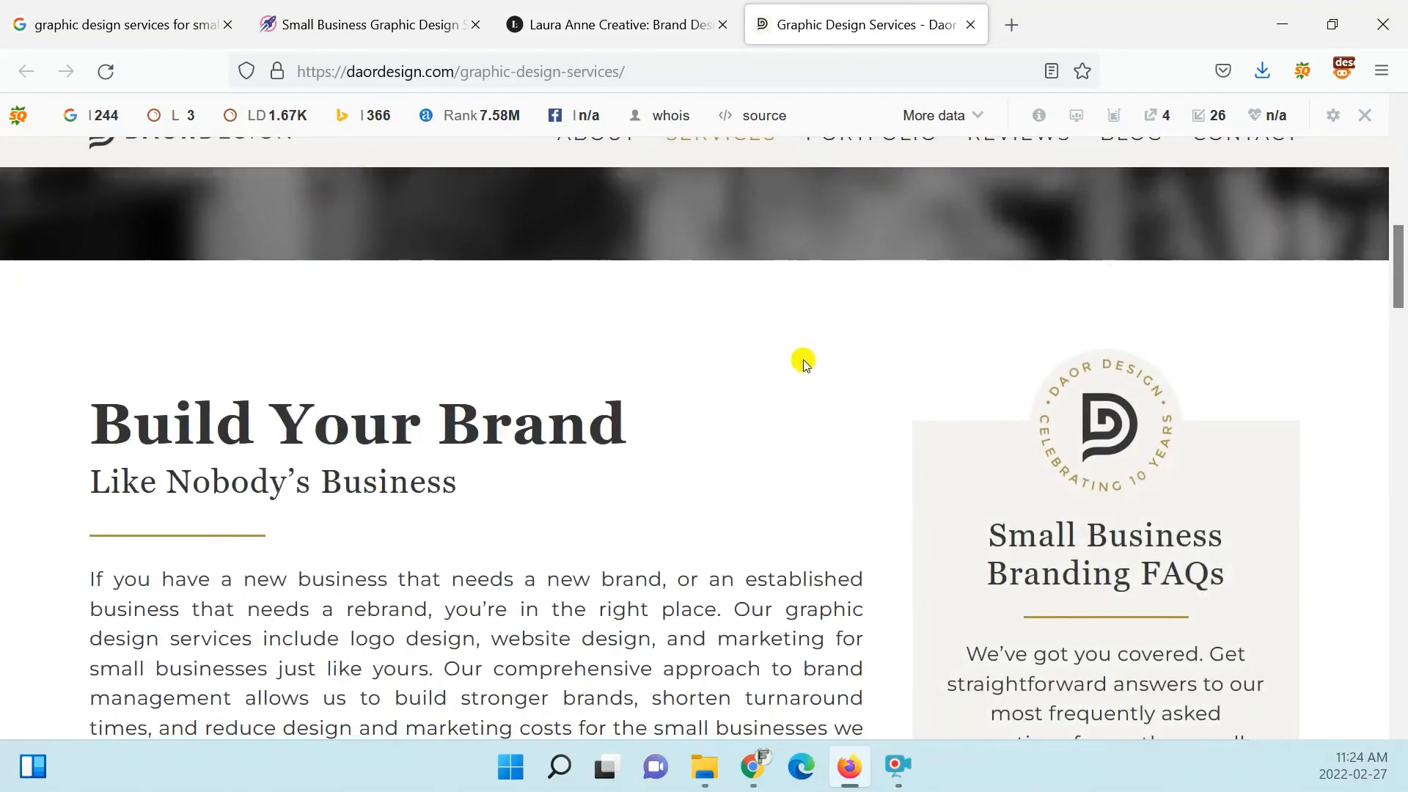
scroll(543, 423, down, 11)
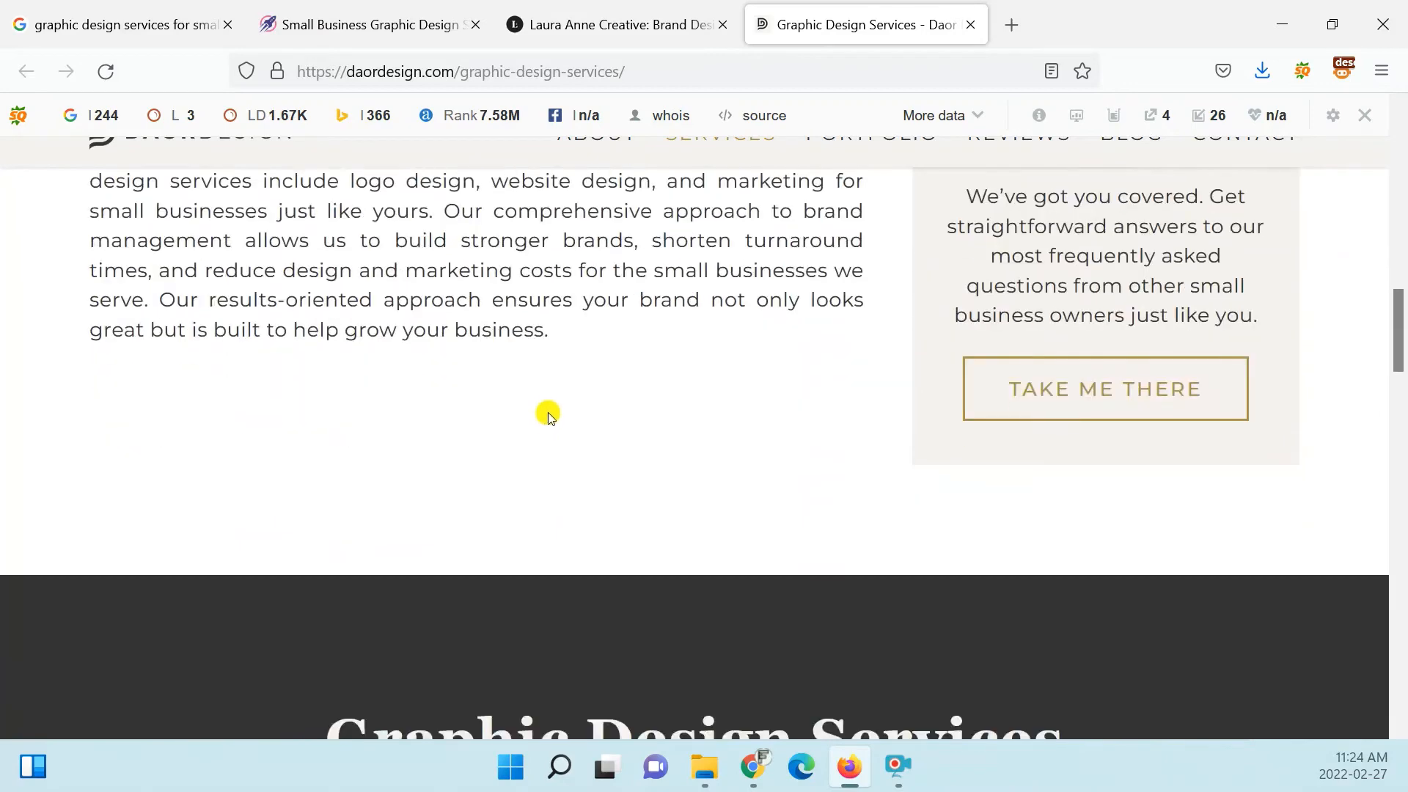
scroll(543, 414, down, 3)
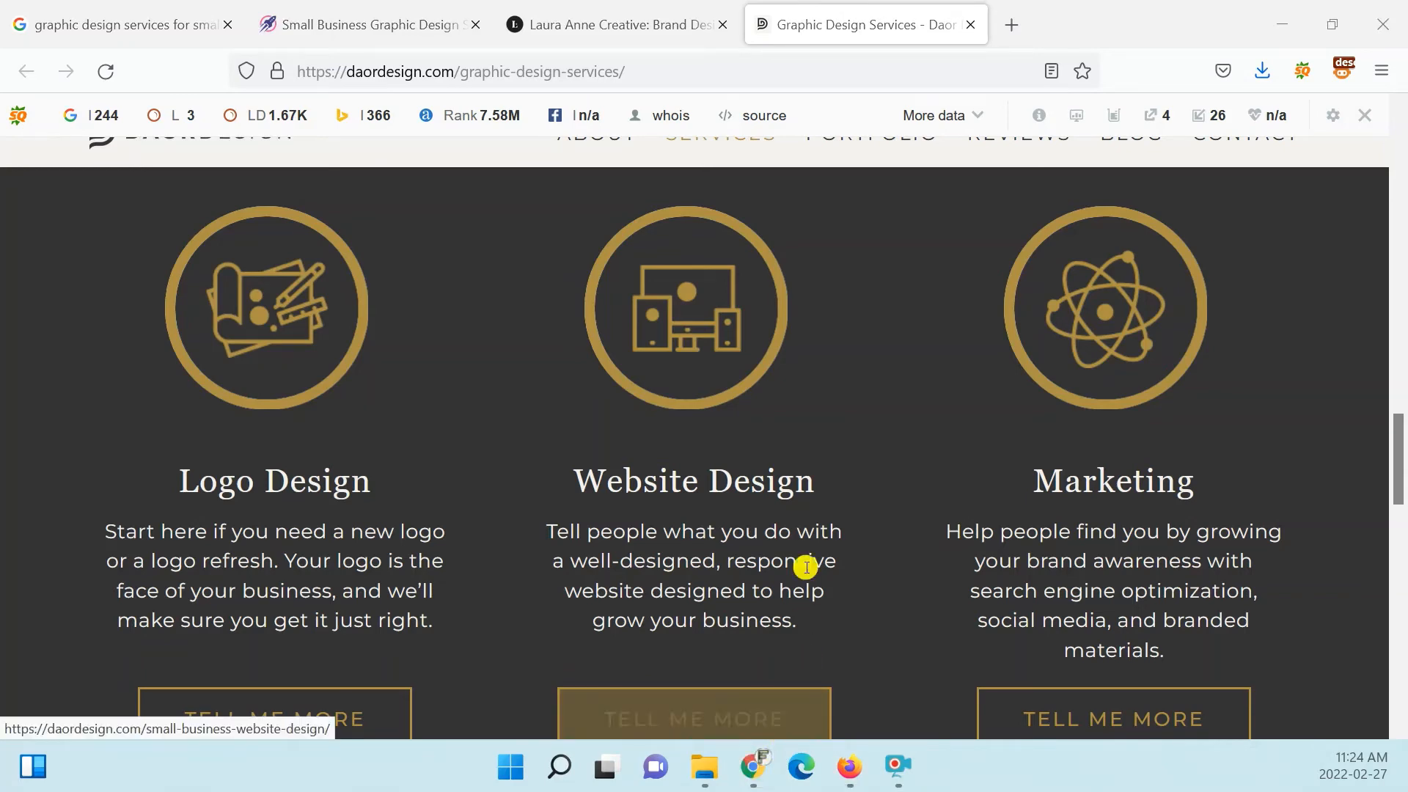
- Switch to the SERP analysis spreadsheet in Chrome and enter the page type "Service" for the first result and "Service page" for the second
key(alt+Tab)
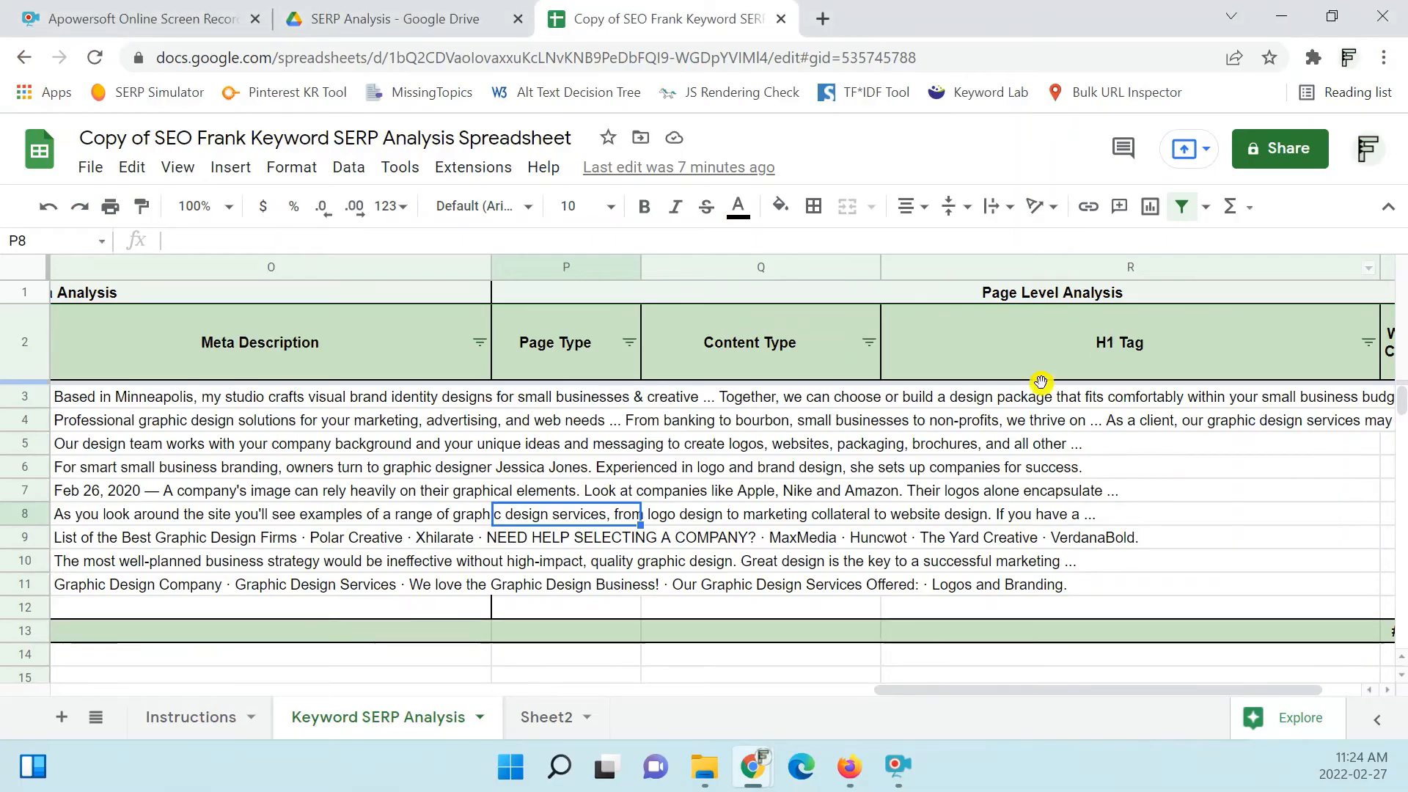
click(566, 396)
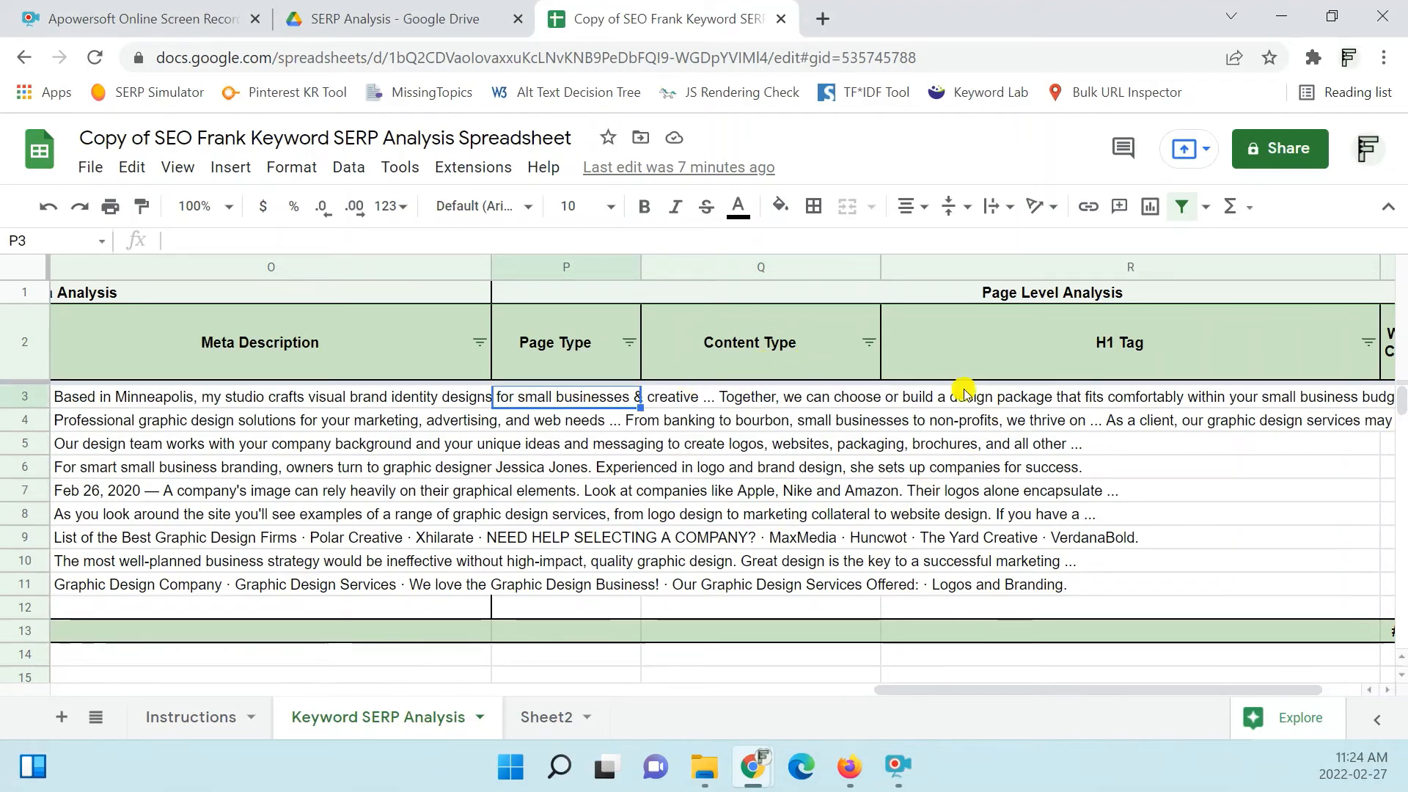
text(Service)
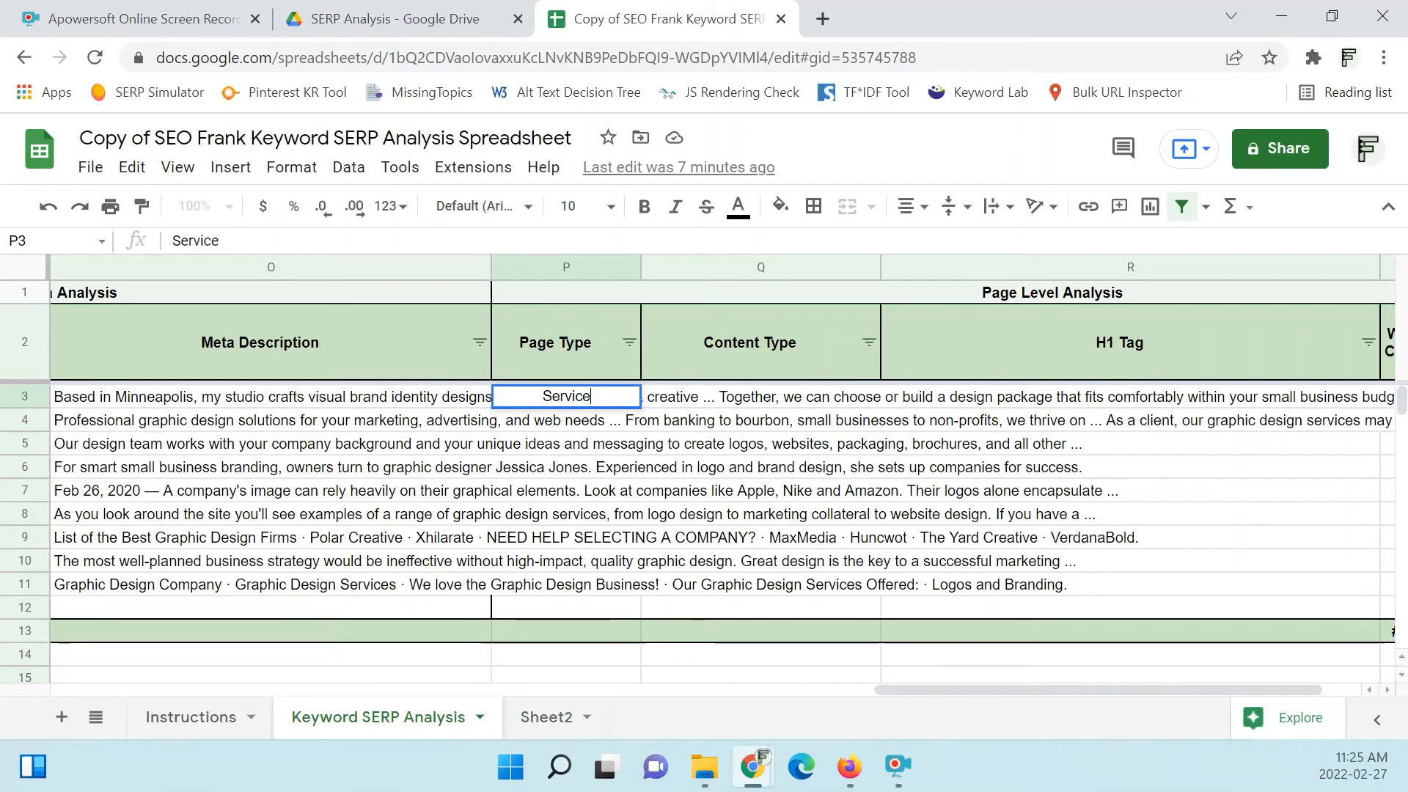
key(Return)
text(Servic)
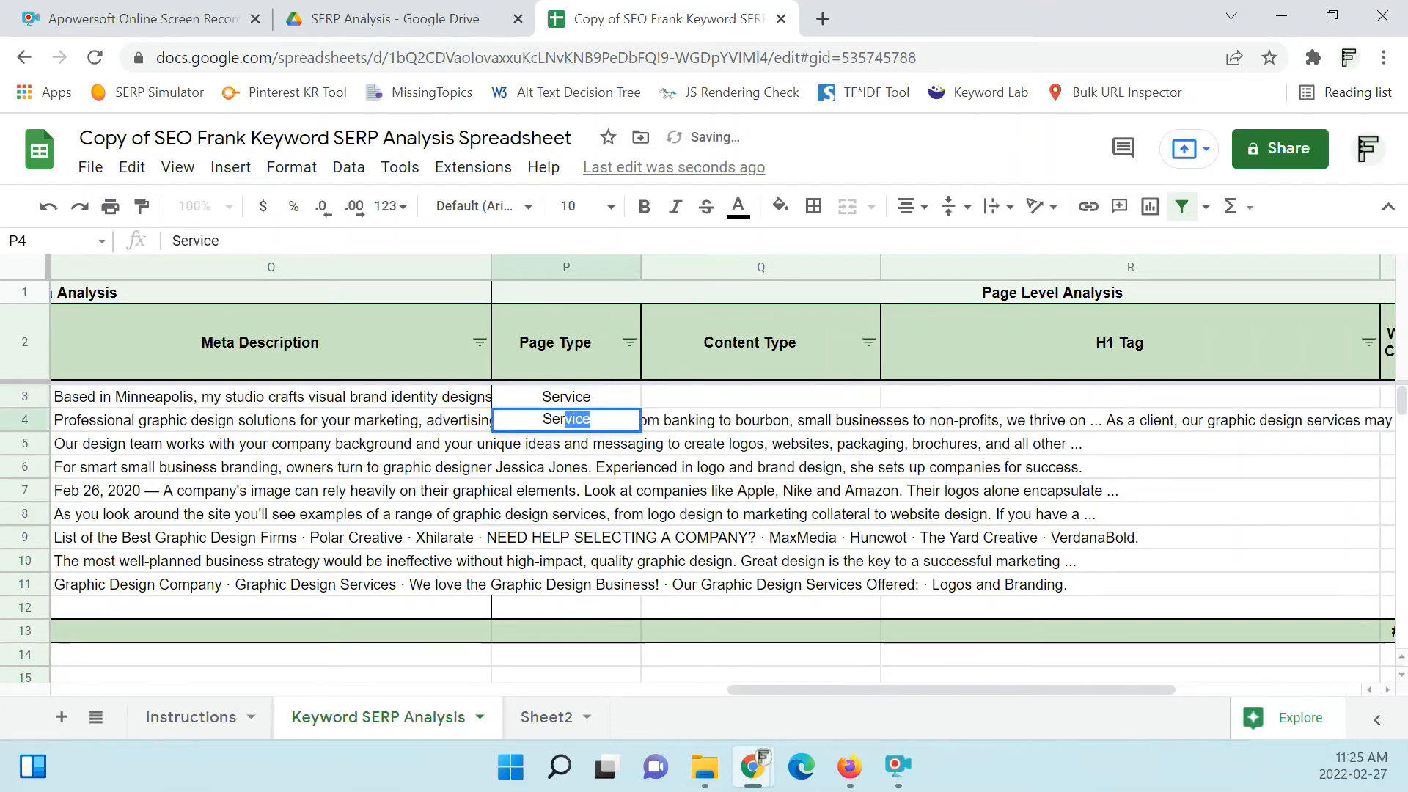
text(e page)
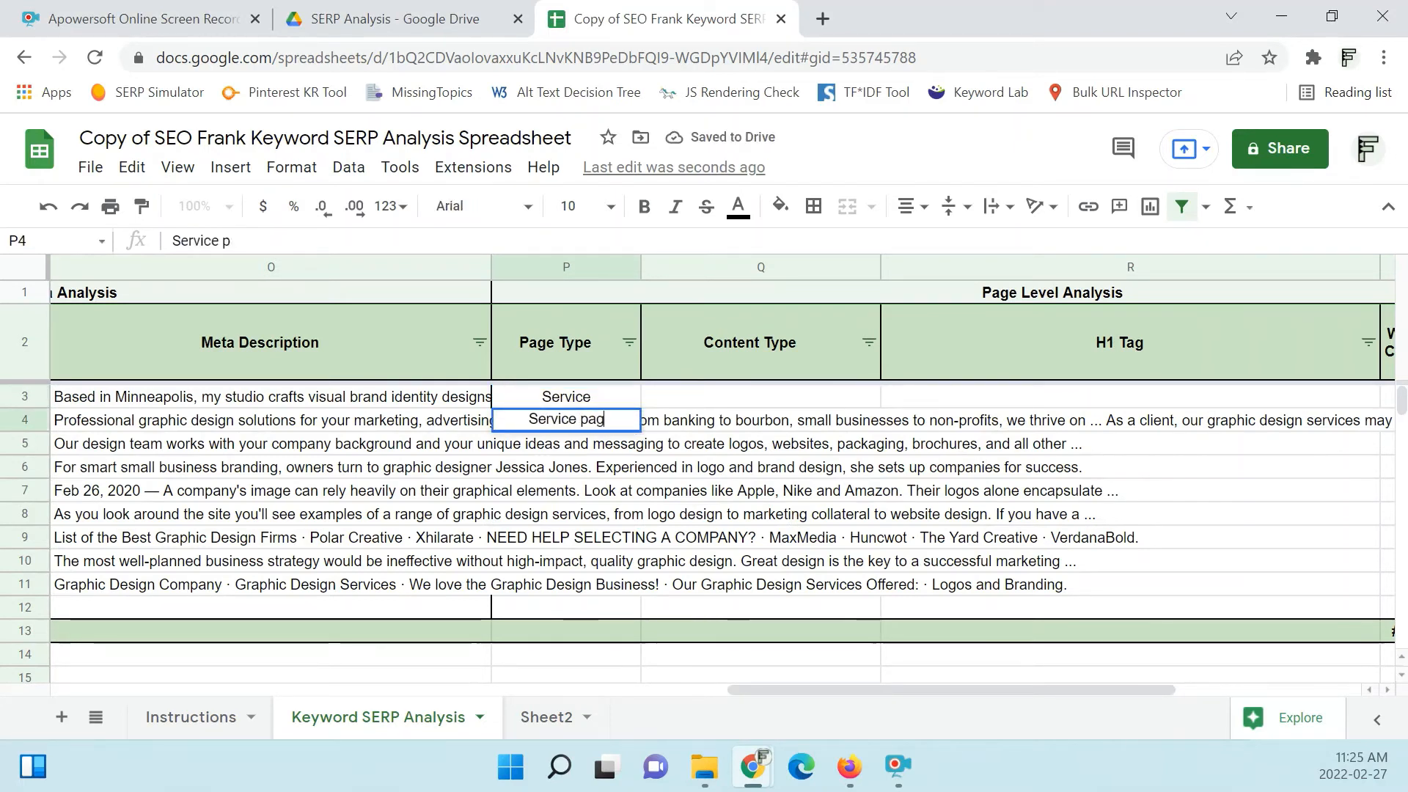
key(Return)
- Copy the second result's "Service page" page type to the third result and over the first result's entry
key(Up)
key(ctrl+c)
key(Down)
key(ctrl+v)
key(Up)
key(Up)
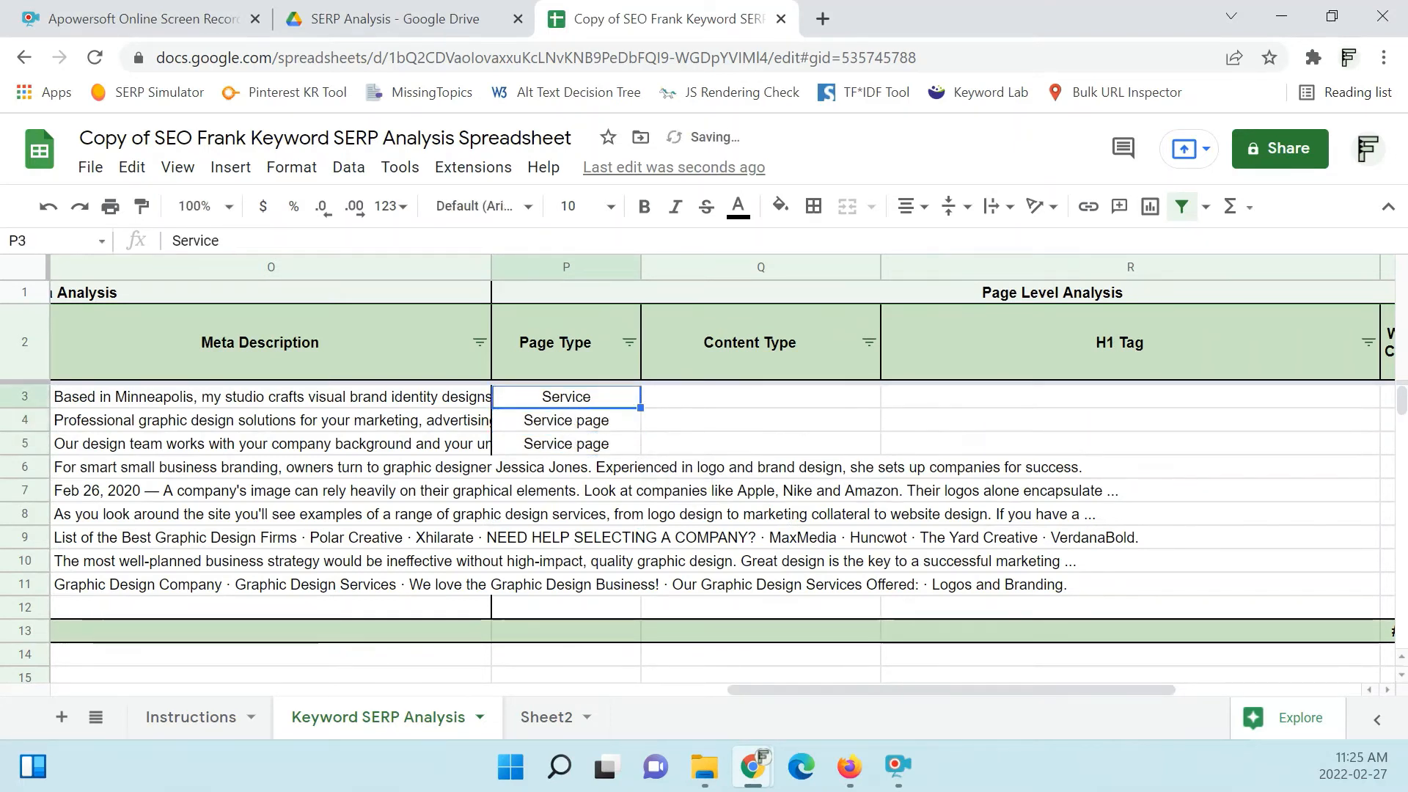
key(ctrl+v)
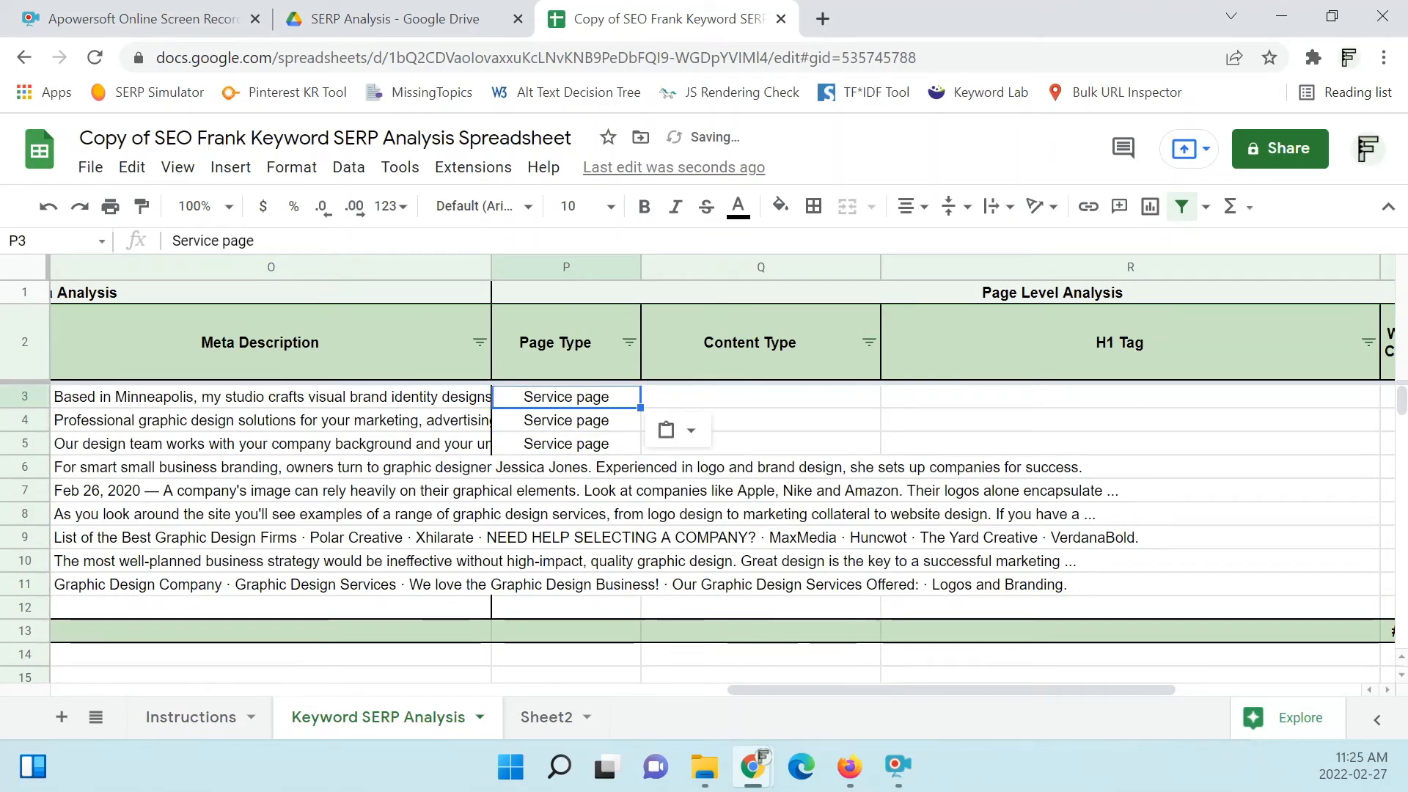
drag(637, 478, 620, 587)
- Enter "Service page with testimonials" as the first result's content type
click(757, 401)
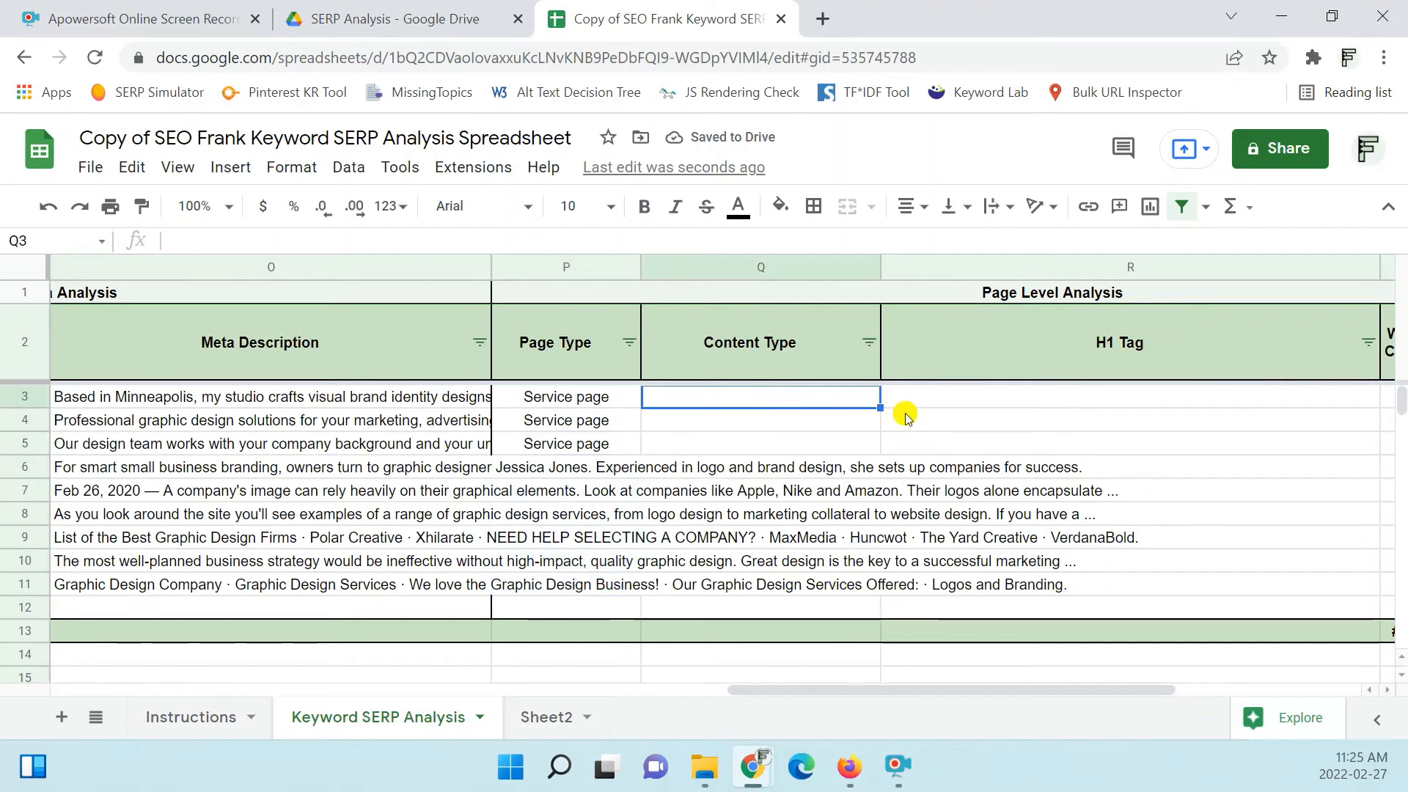
text(Ser)
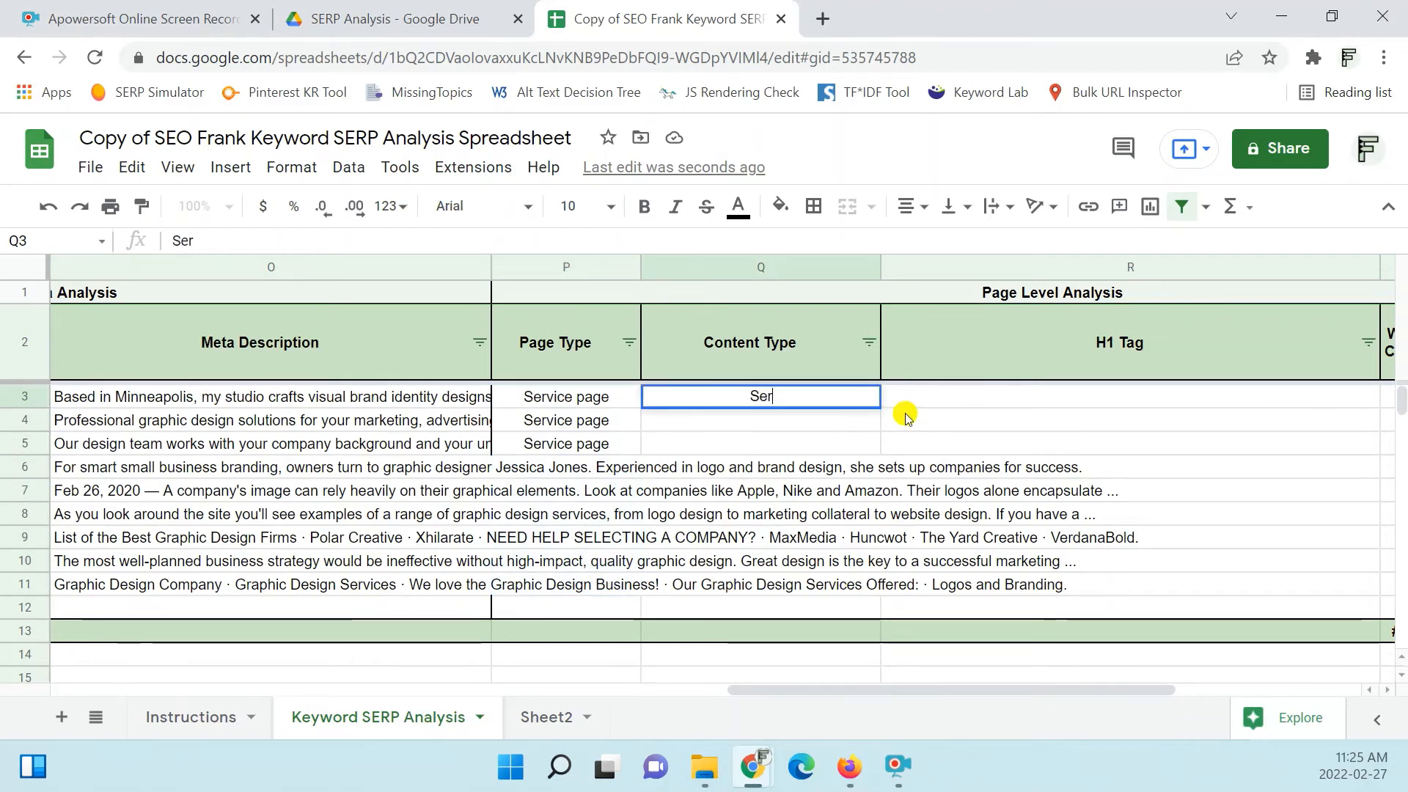
text(v)
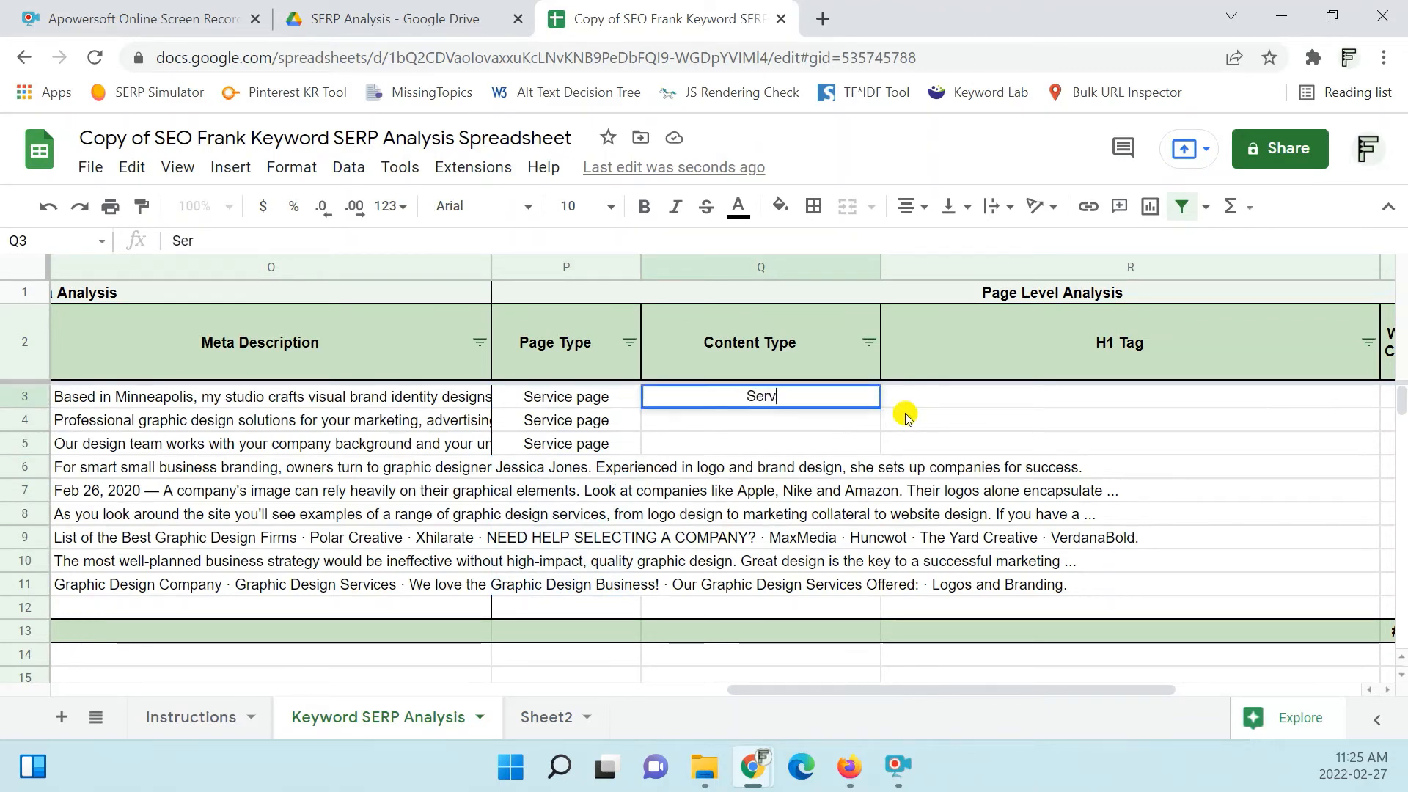
text(ice page with )
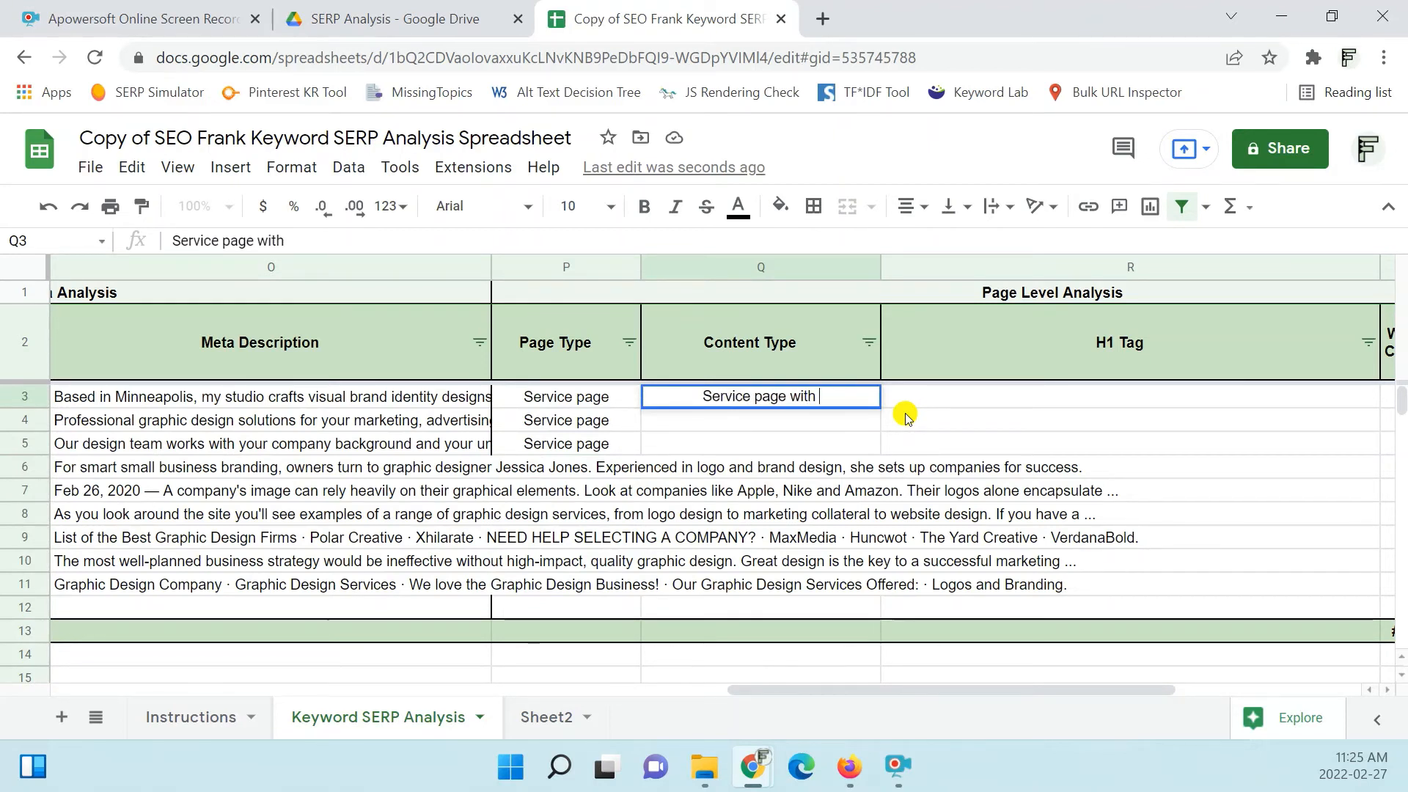
text(tes)
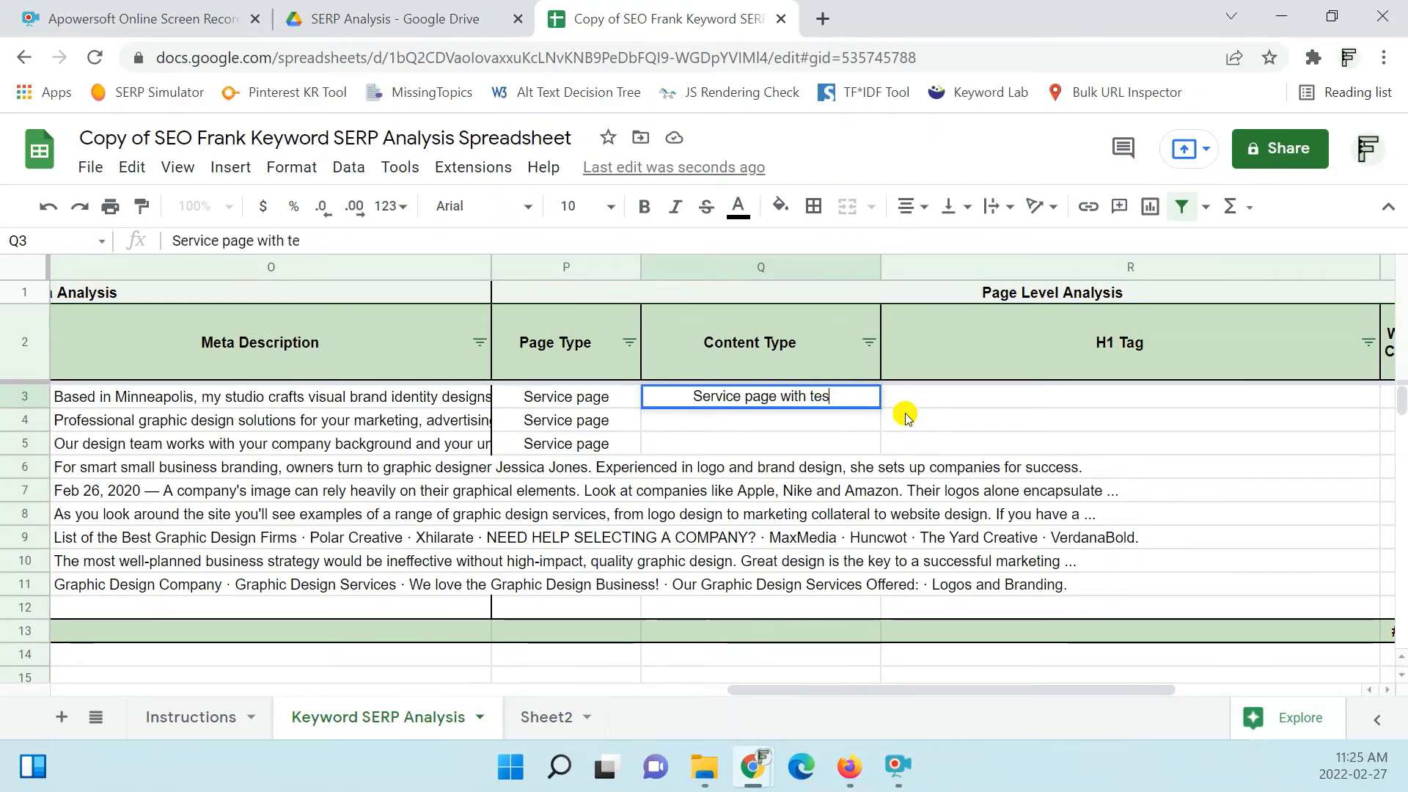
text(timonials)
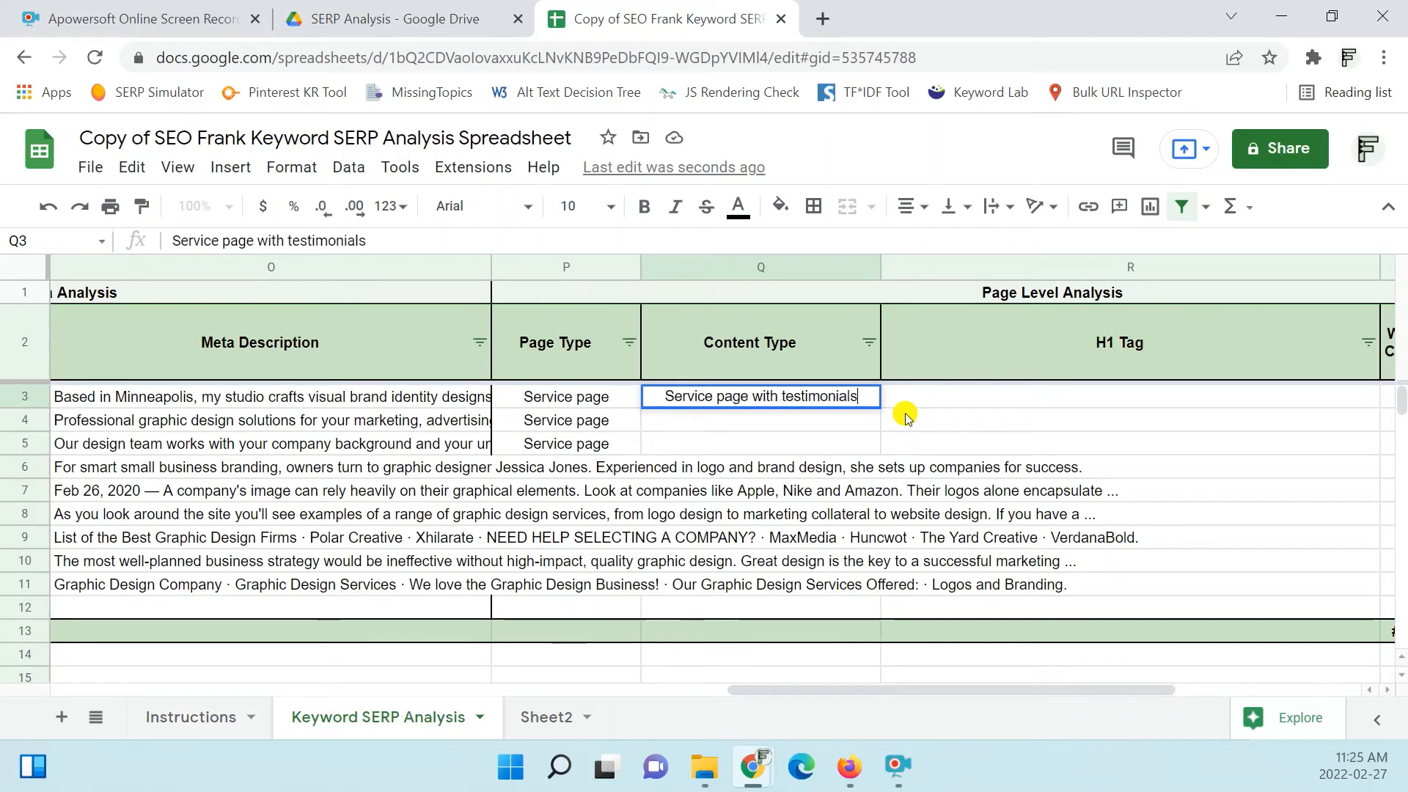
key(Return)
key(Up)
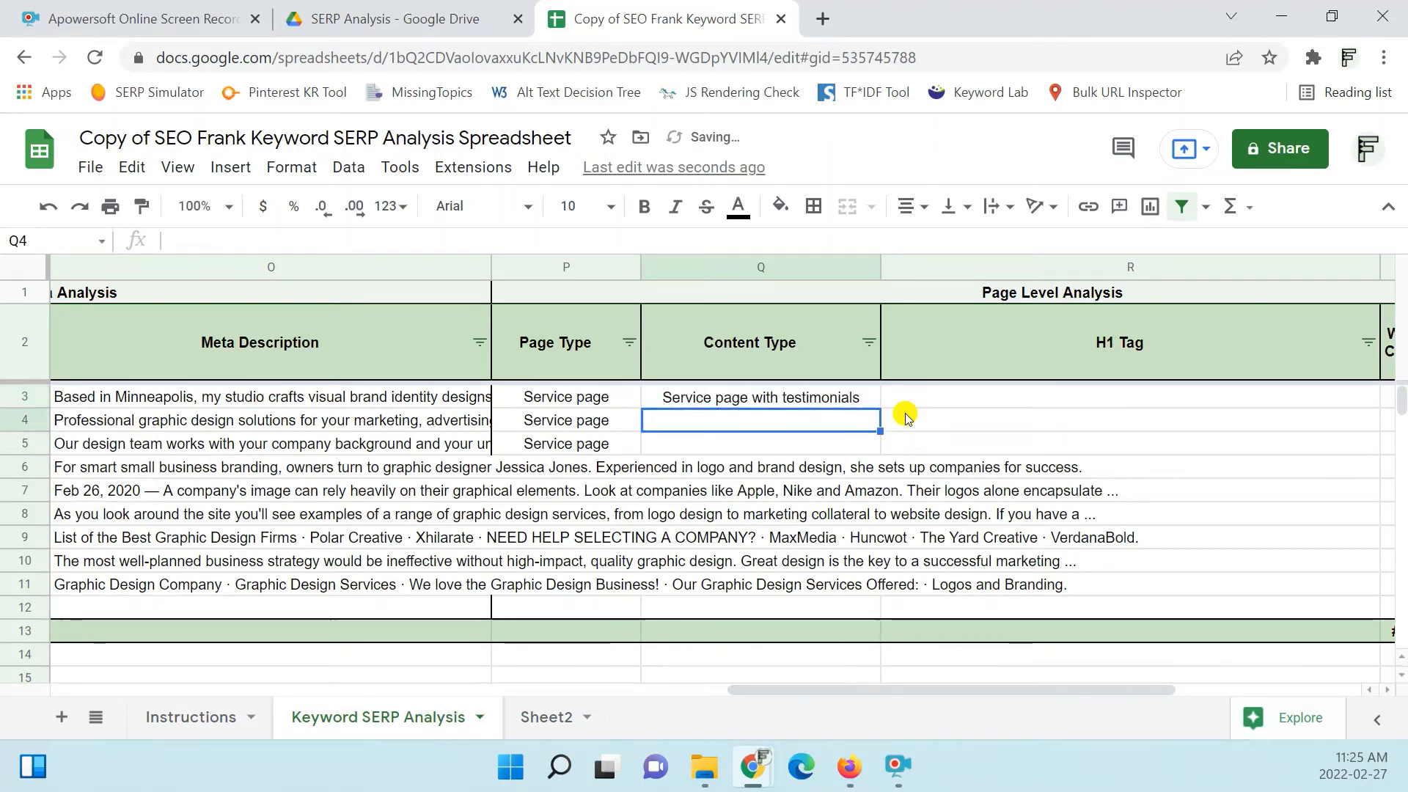
click(907, 416)
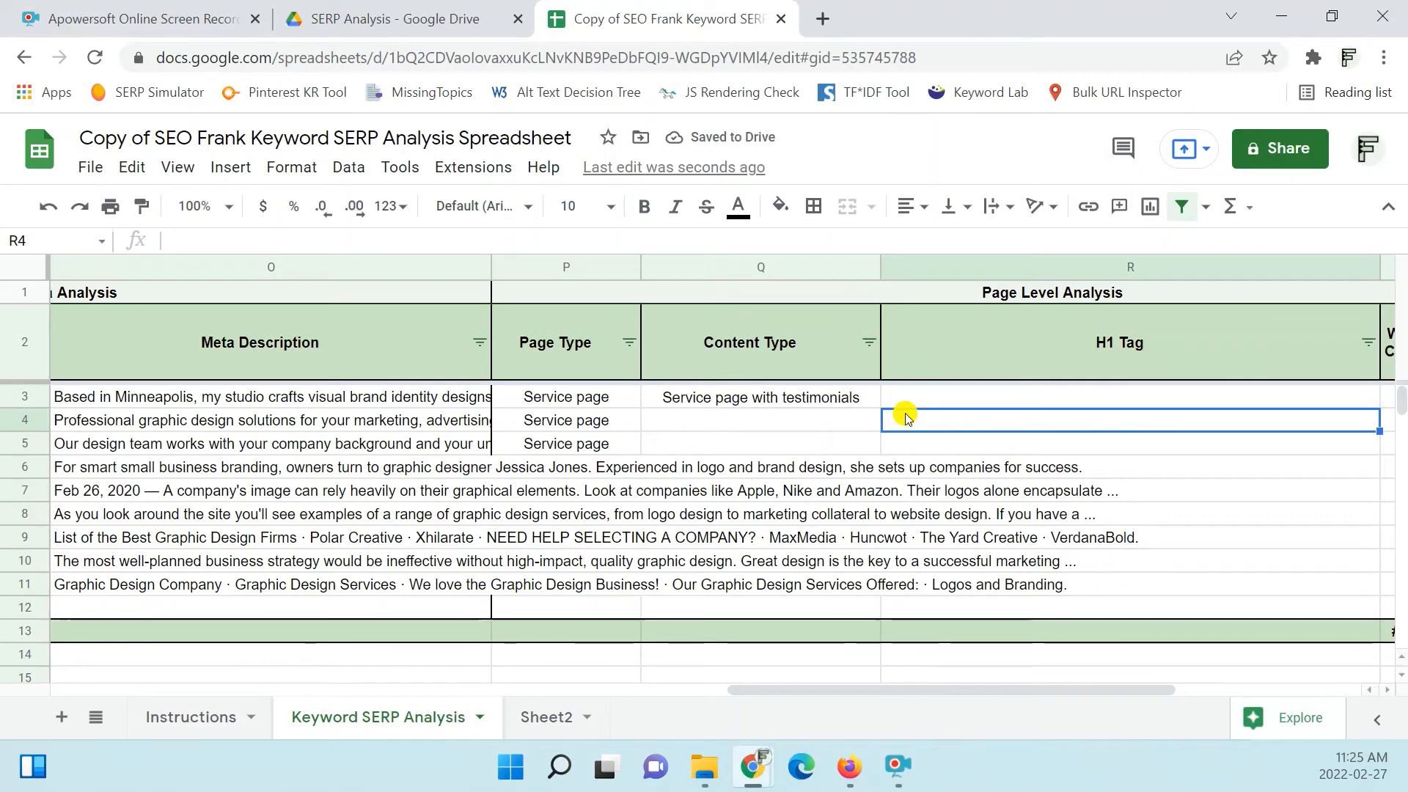
click(805, 396)
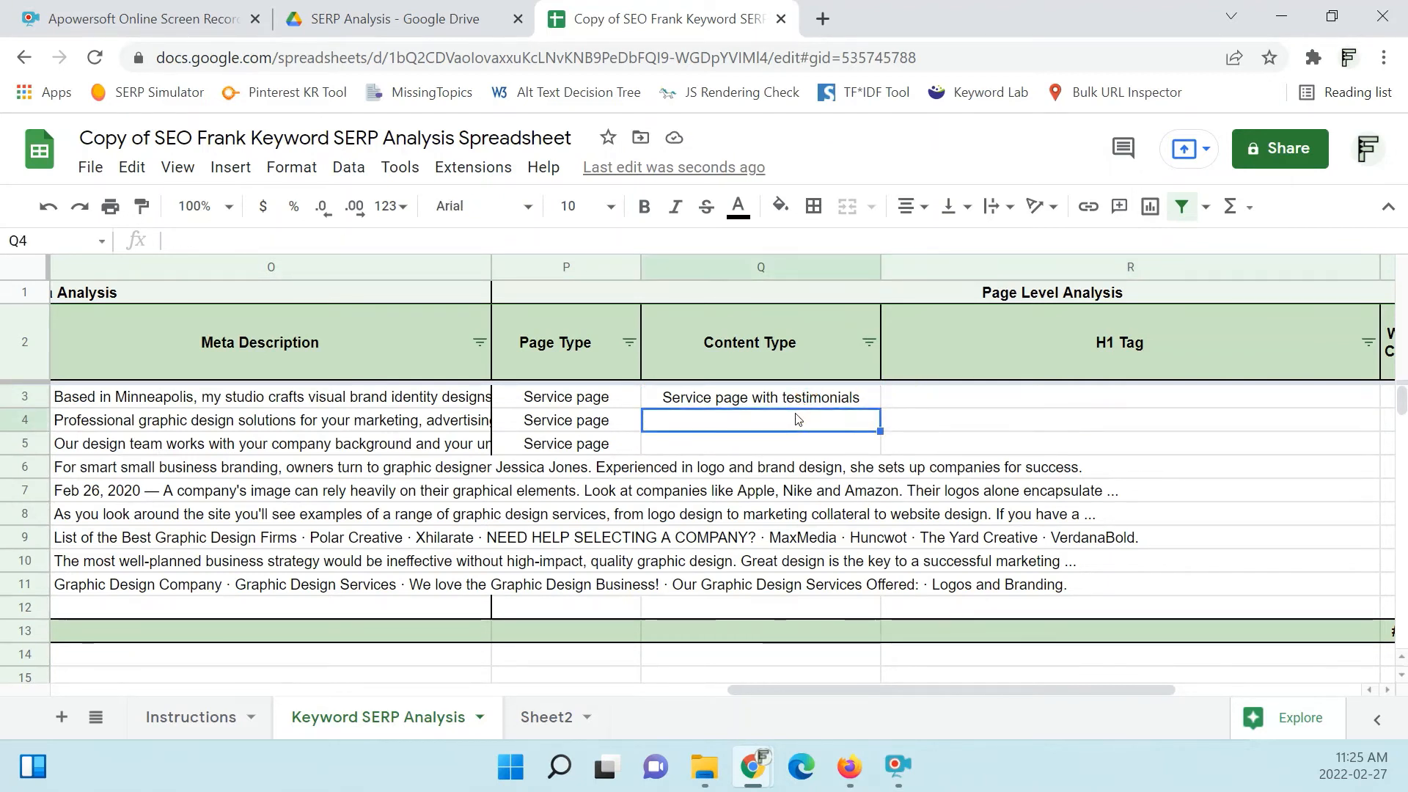
drag(792, 400, 779, 610)
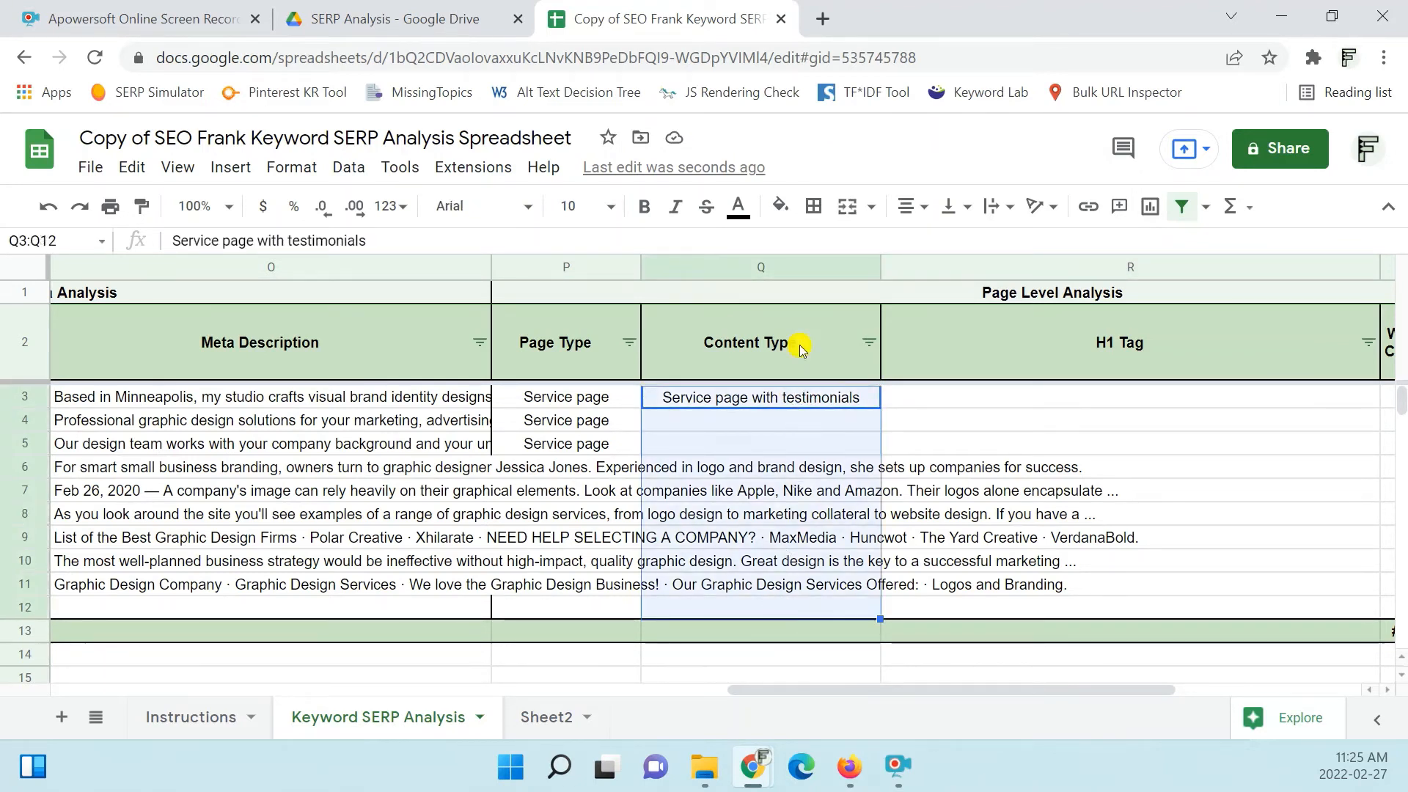
- Switch to Firefox, run SEO Minion's on-page SEO analysis on the smallbusinessweb.co page and copy its H1 heading text
click(1003, 406)
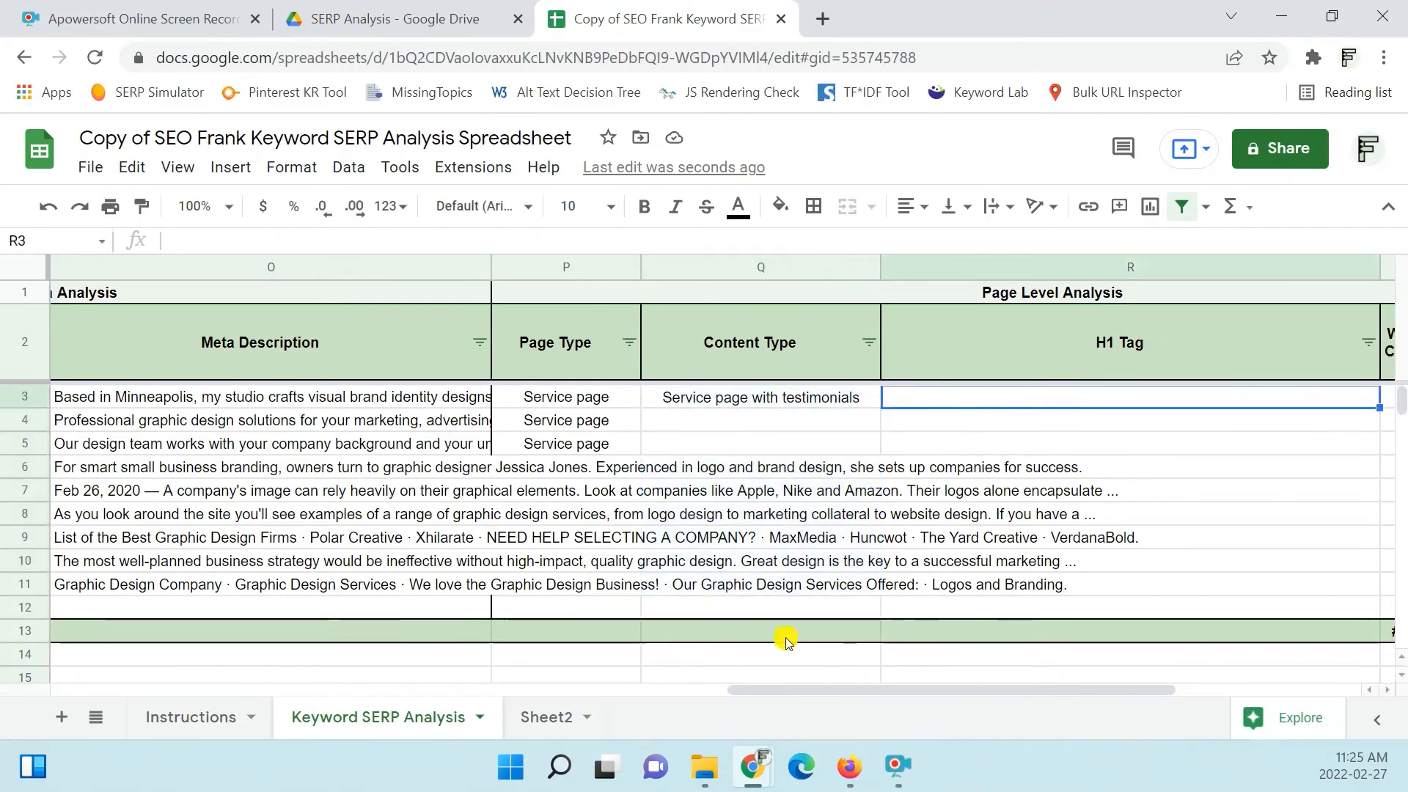
click(850, 767)
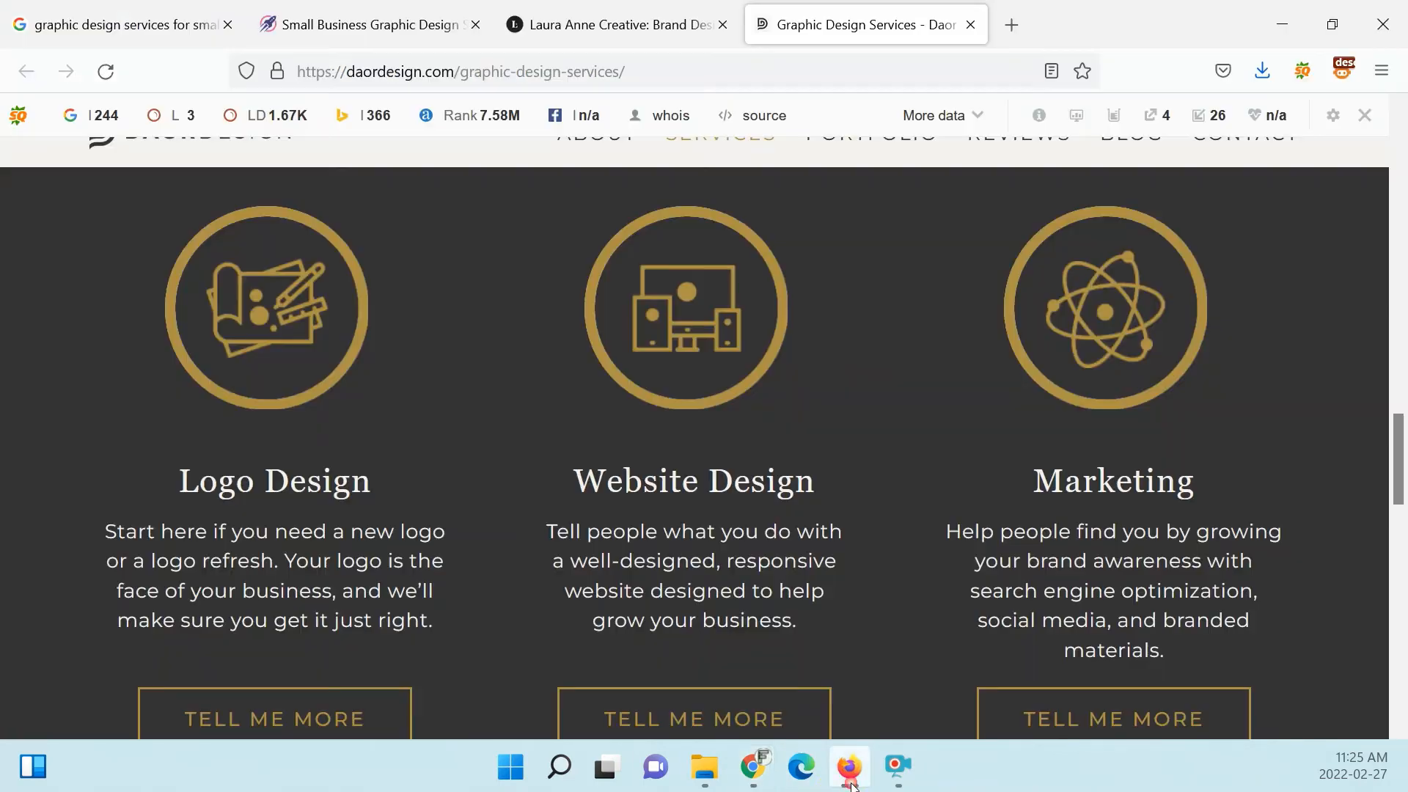
click(370, 22)
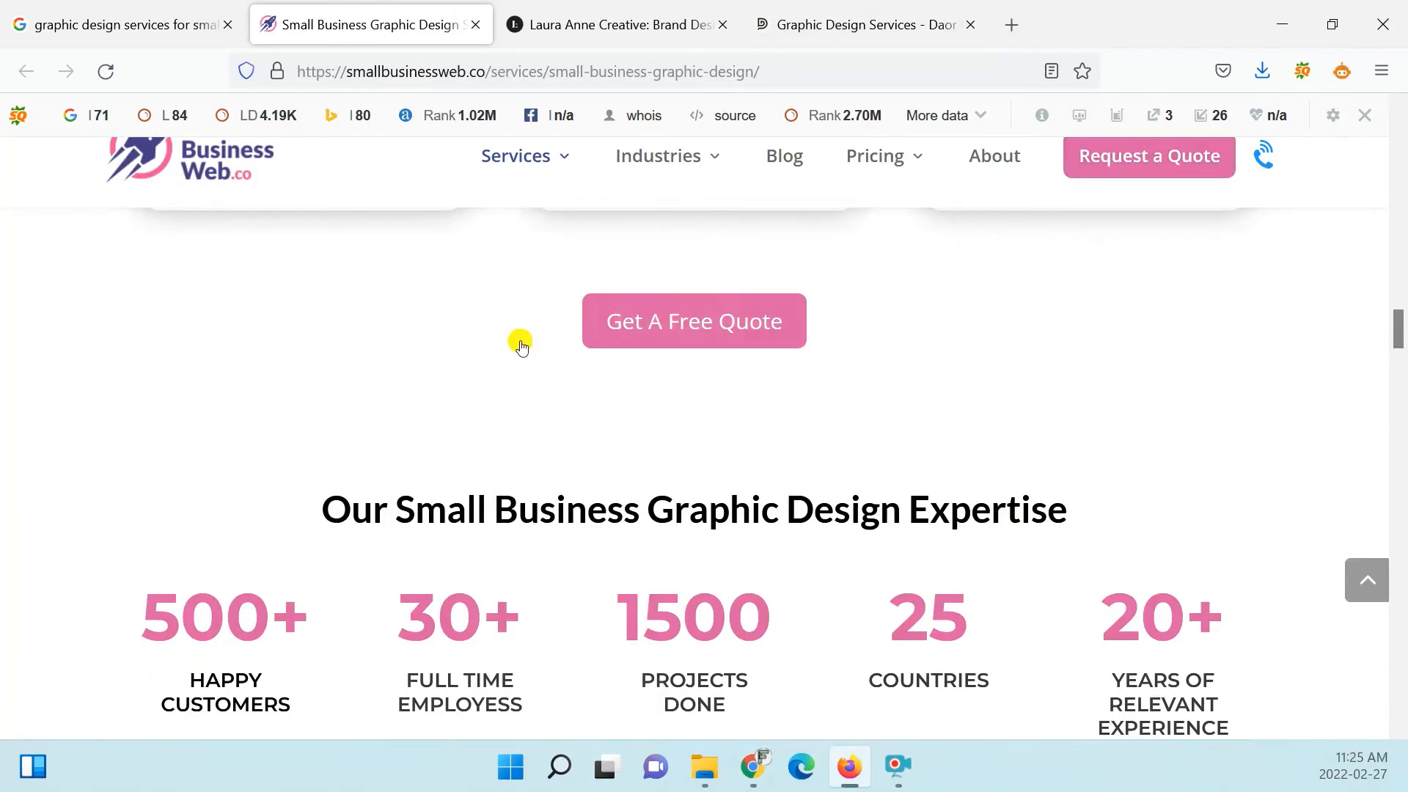
click(1343, 72)
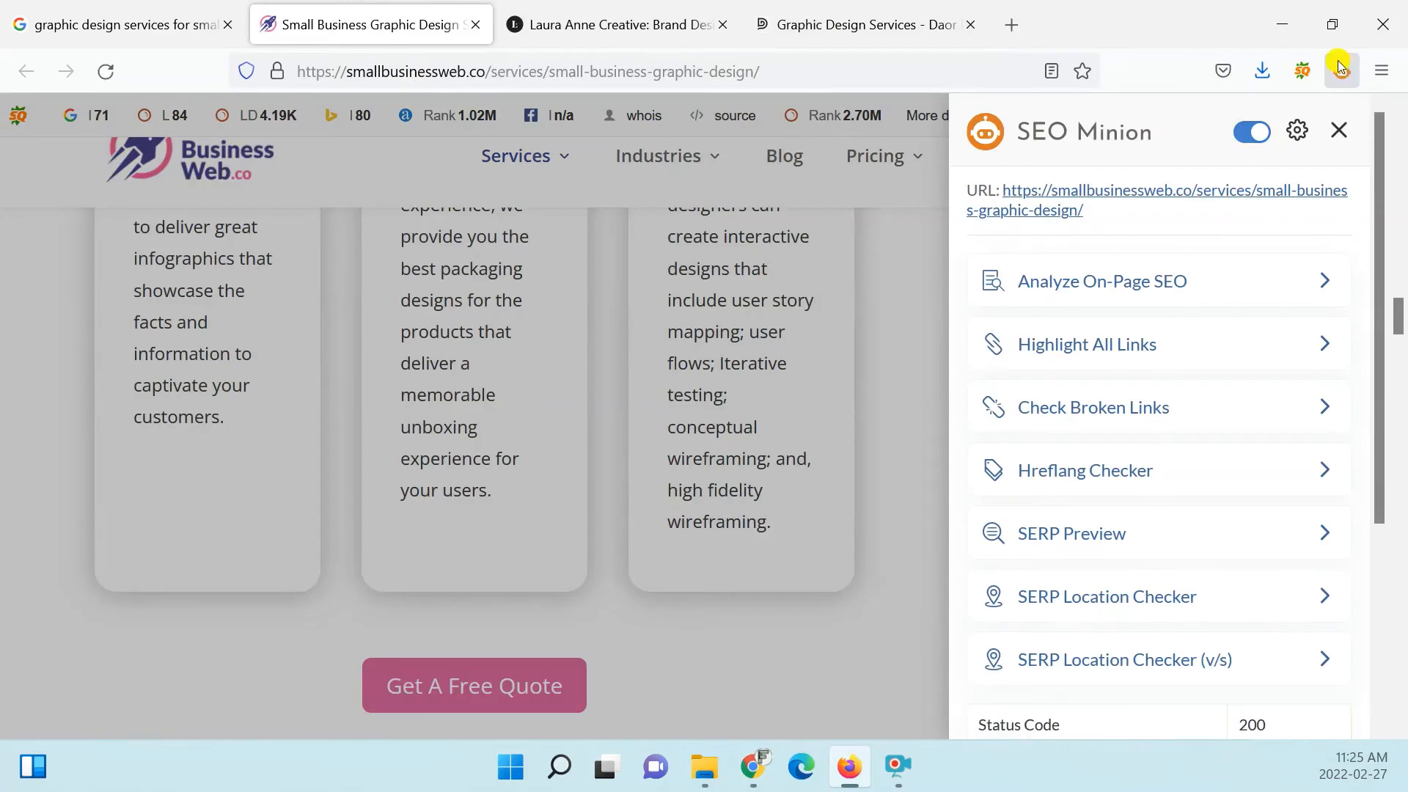
click(1209, 292)
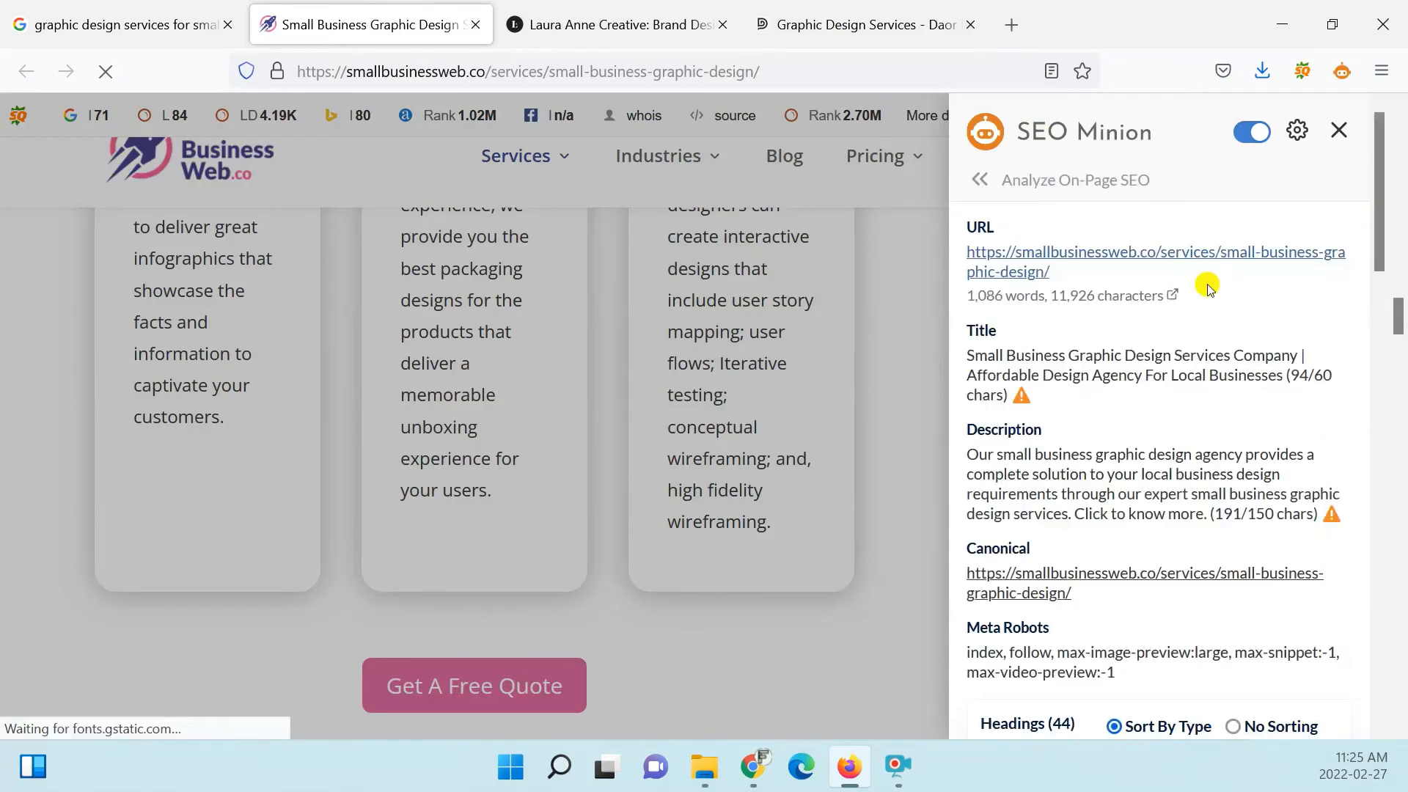
scroll(1208, 291, down, 5)
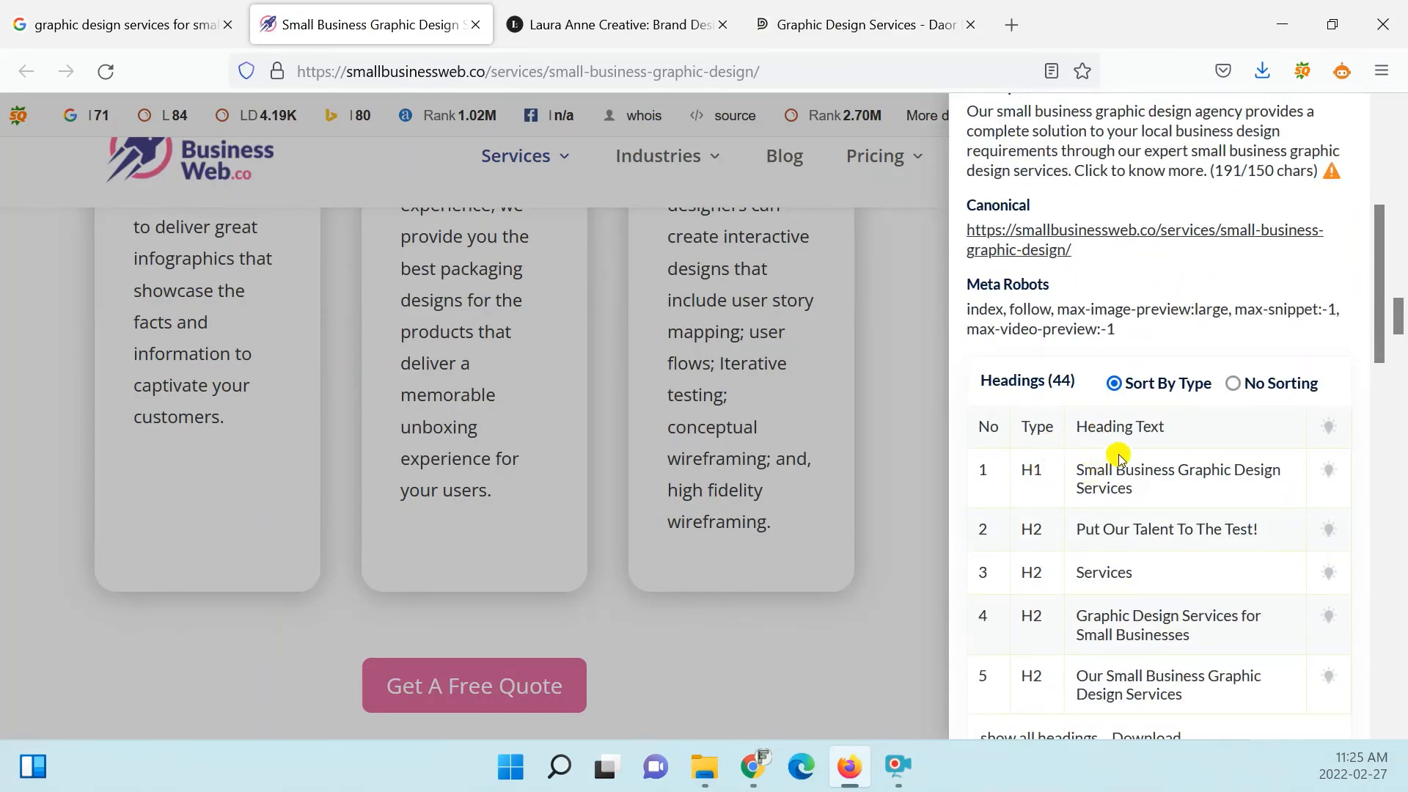
drag(1076, 469, 1140, 491)
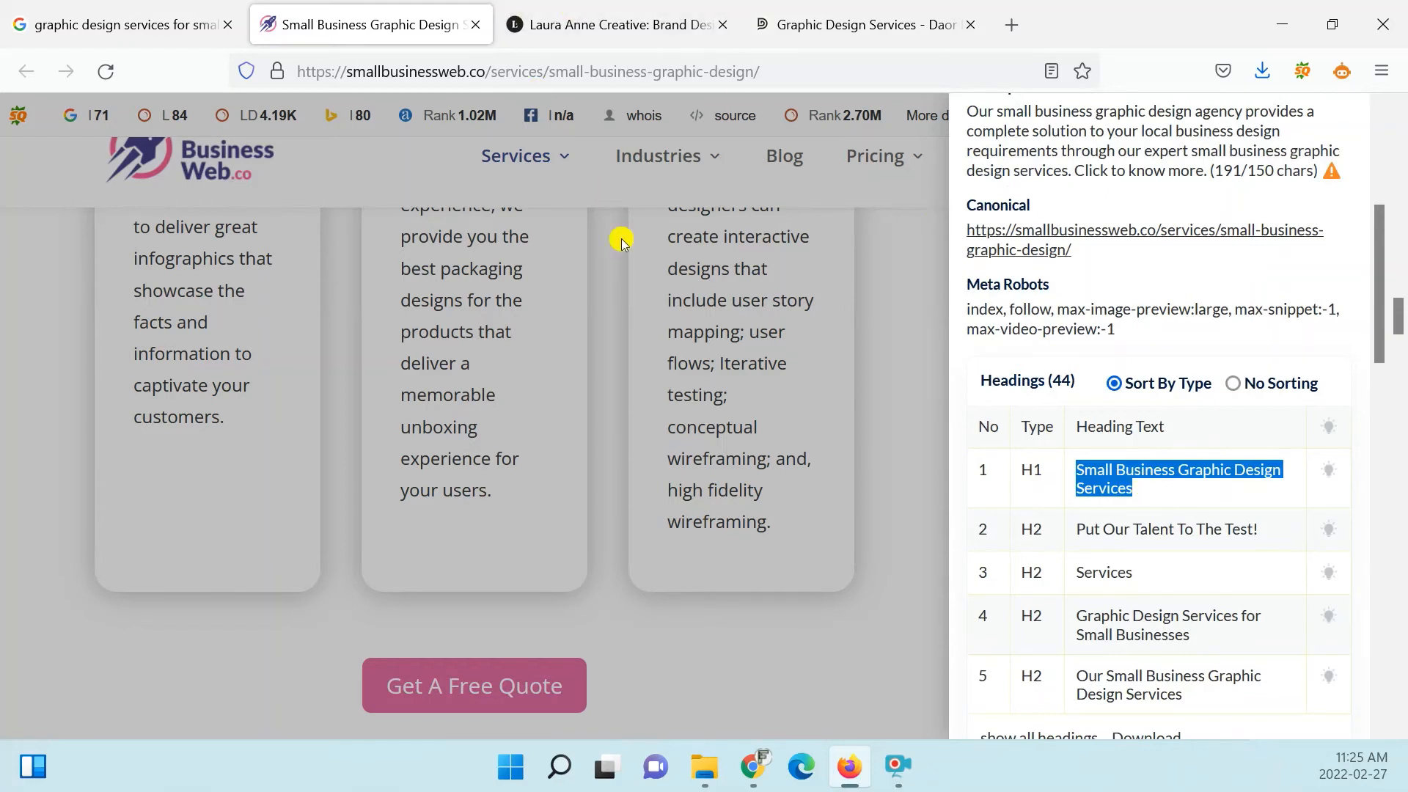
- Return to the spreadsheet in Chrome and paste "Small Business Graphic Design Services" as plain values into the first result's H1 Tag cell
key(alt+Tab)
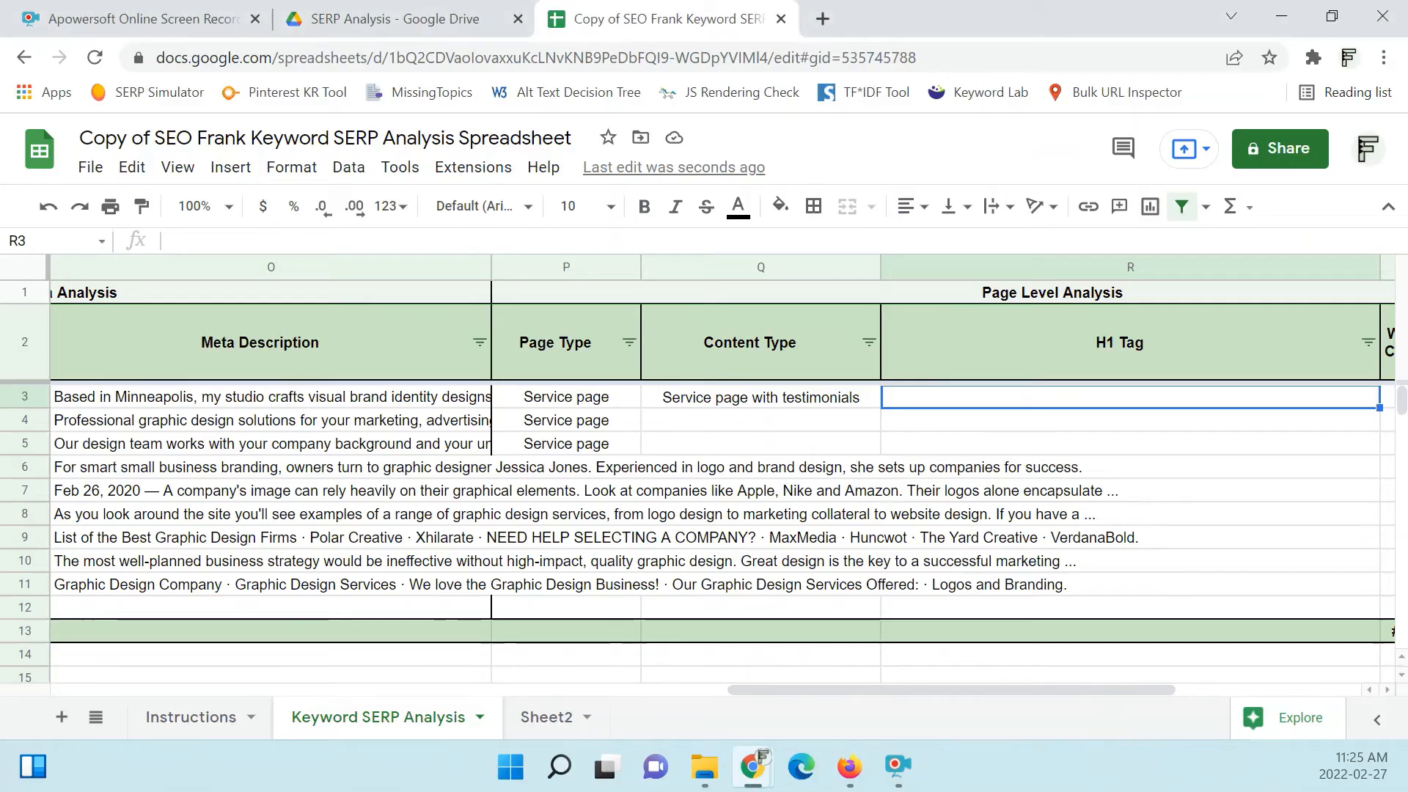
click(1073, 401)
right_click(1073, 402)
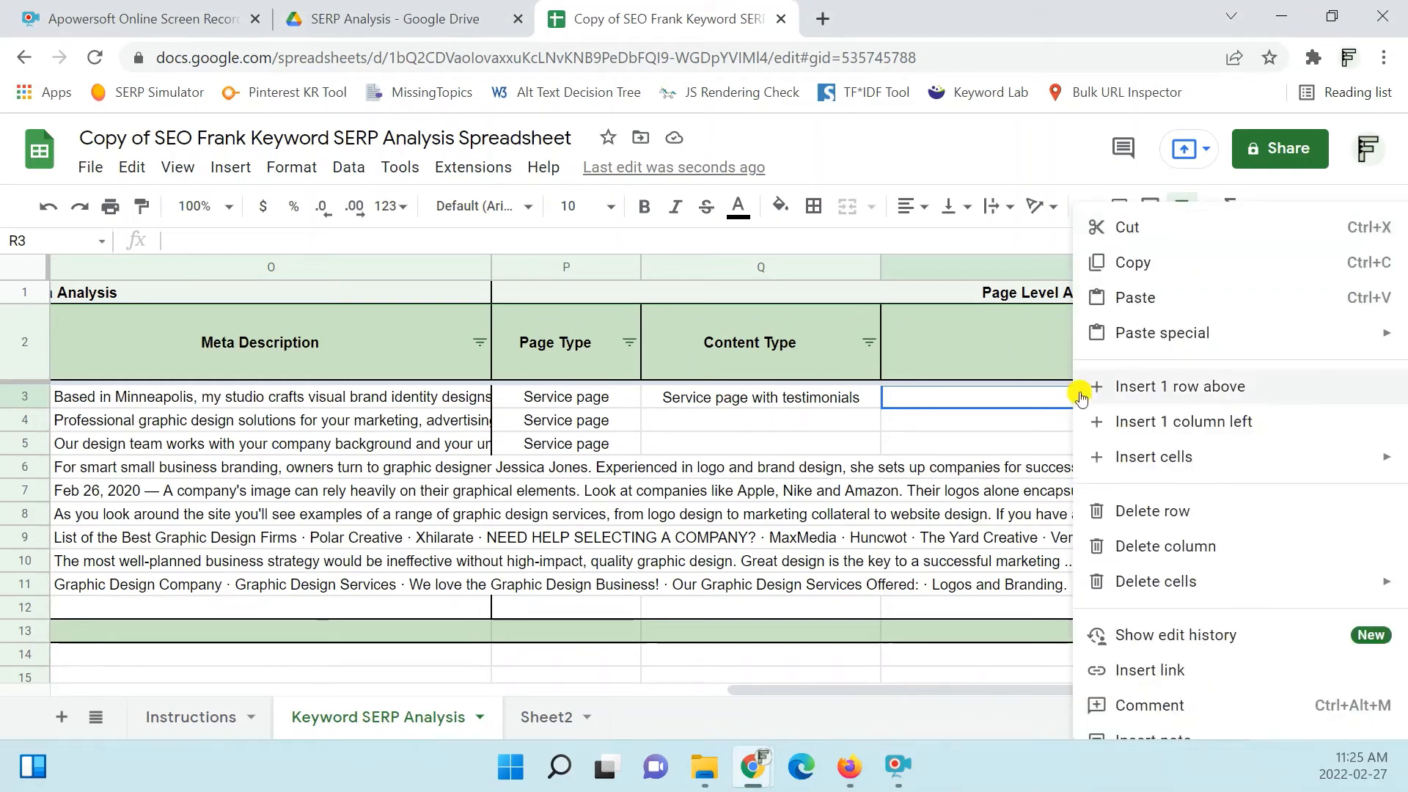
mouse_move(1163, 333)
click(944, 342)
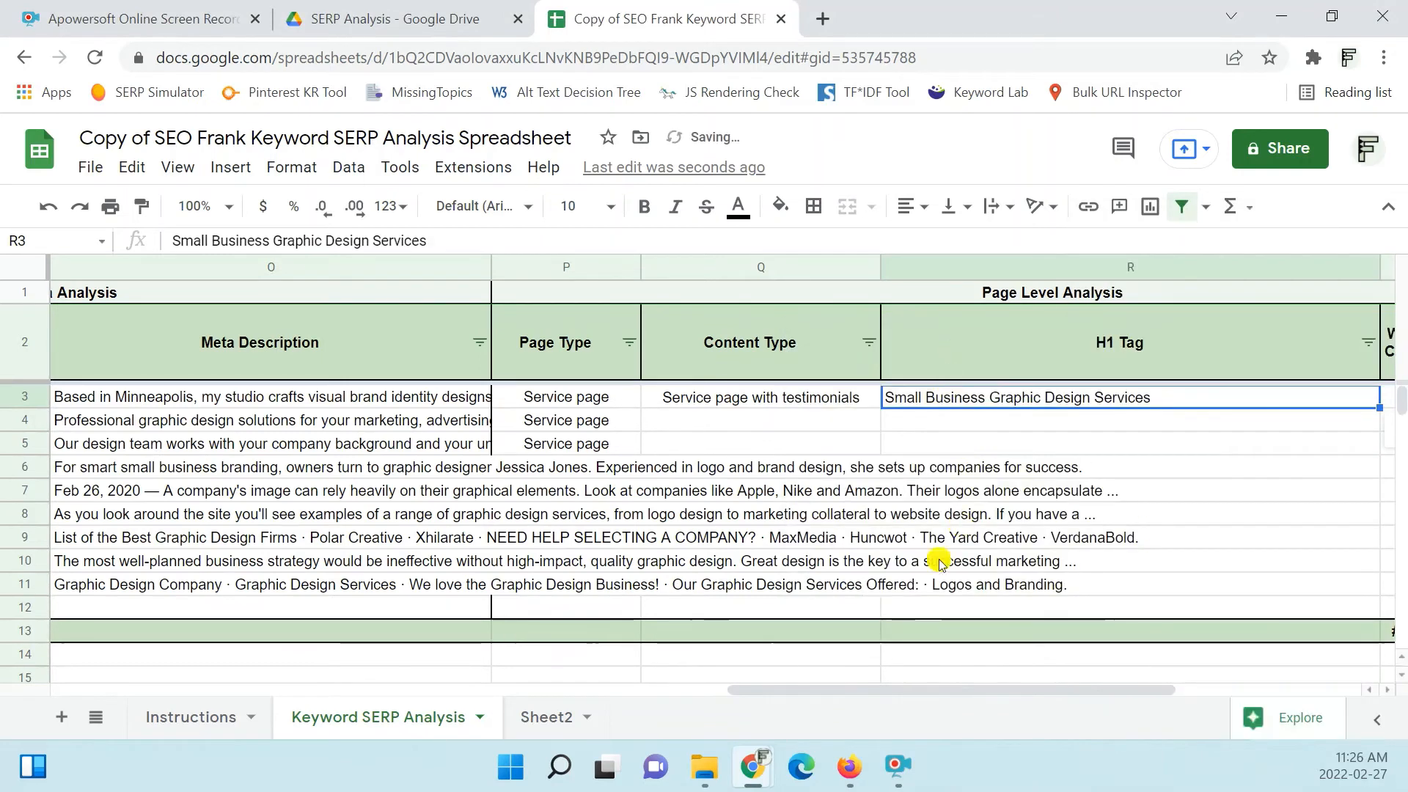
- Check the page's word count in SEO Minion in Firefox and enter 1086 as the first result's word count in the Chrome spreadsheet
drag(955, 690, 1072, 682)
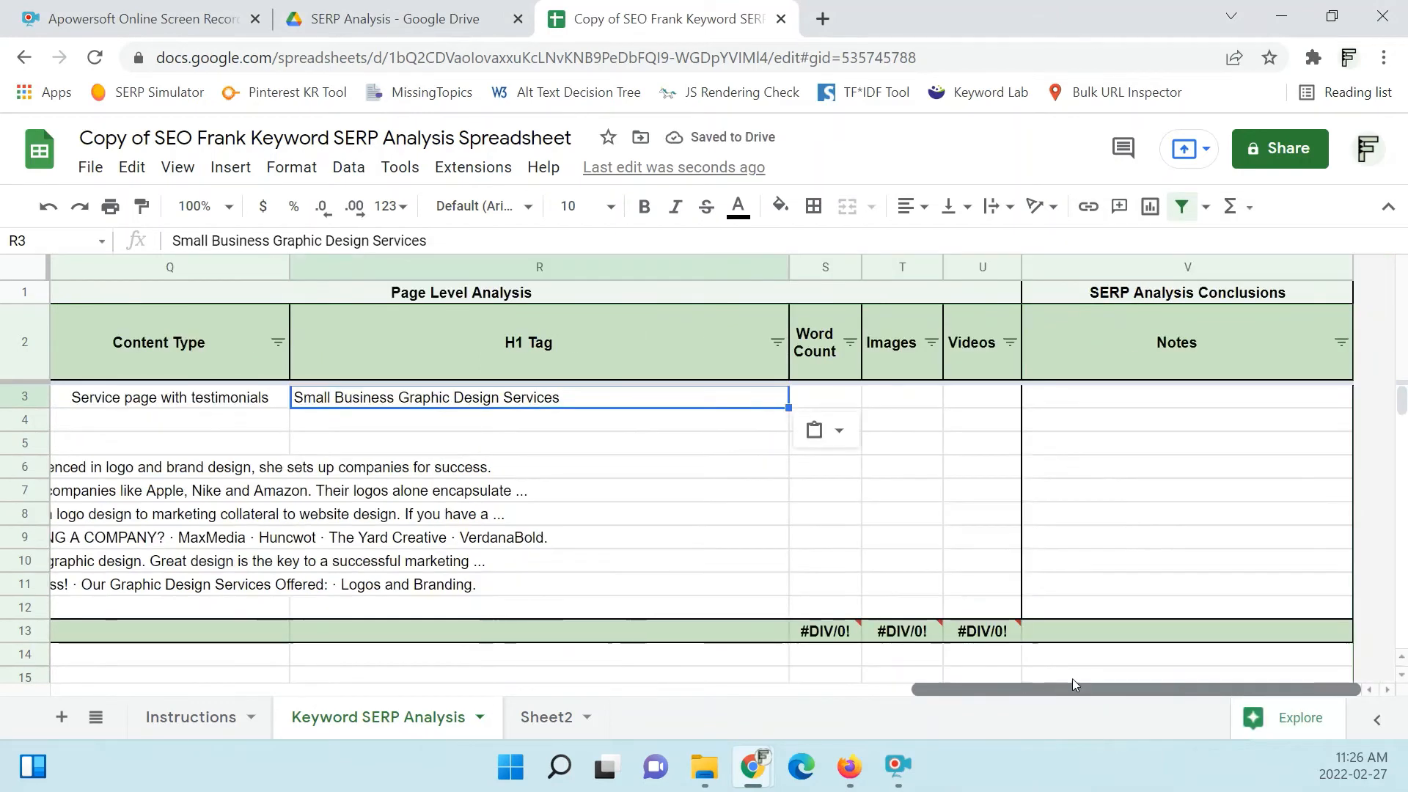
drag(587, 396, 582, 603)
click(843, 397)
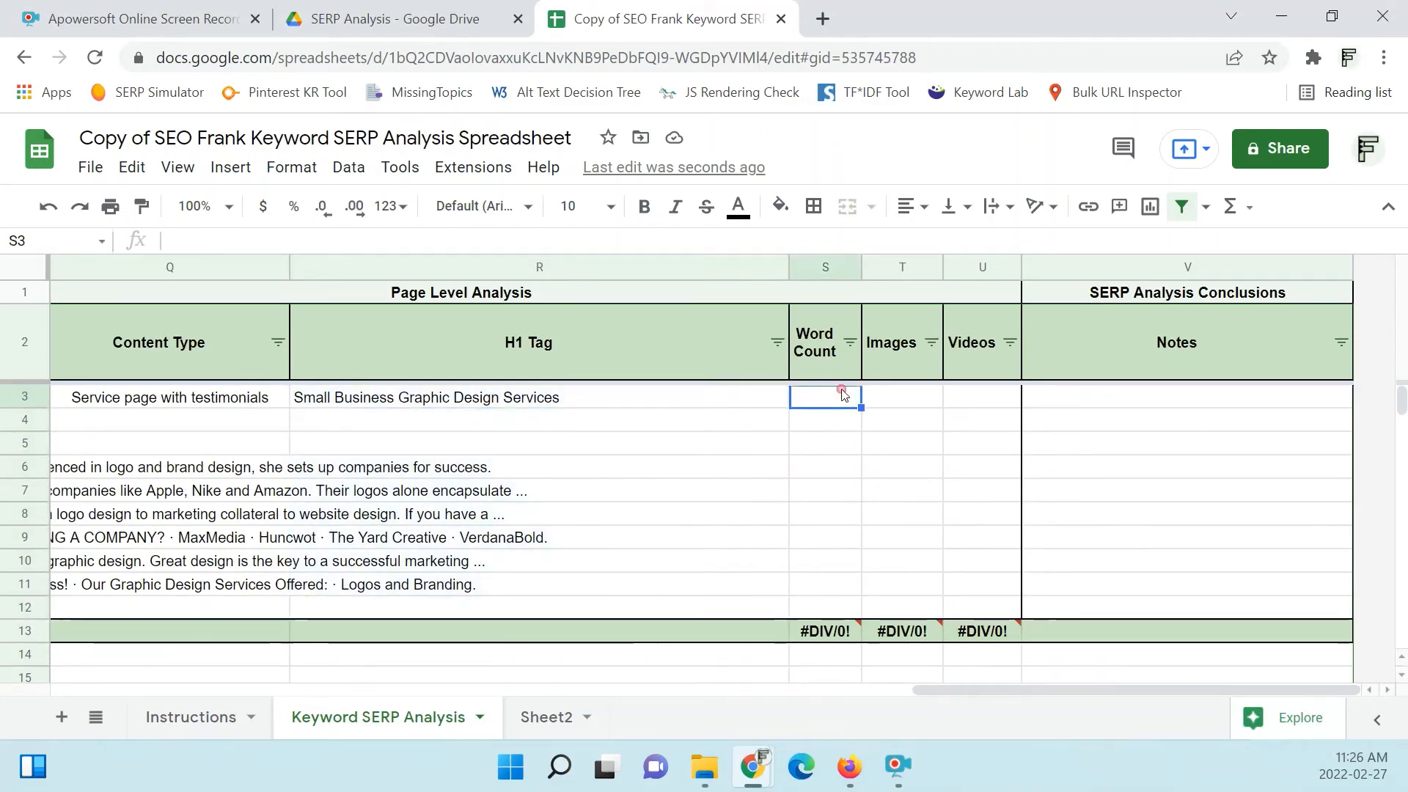
key(alt+Tab)
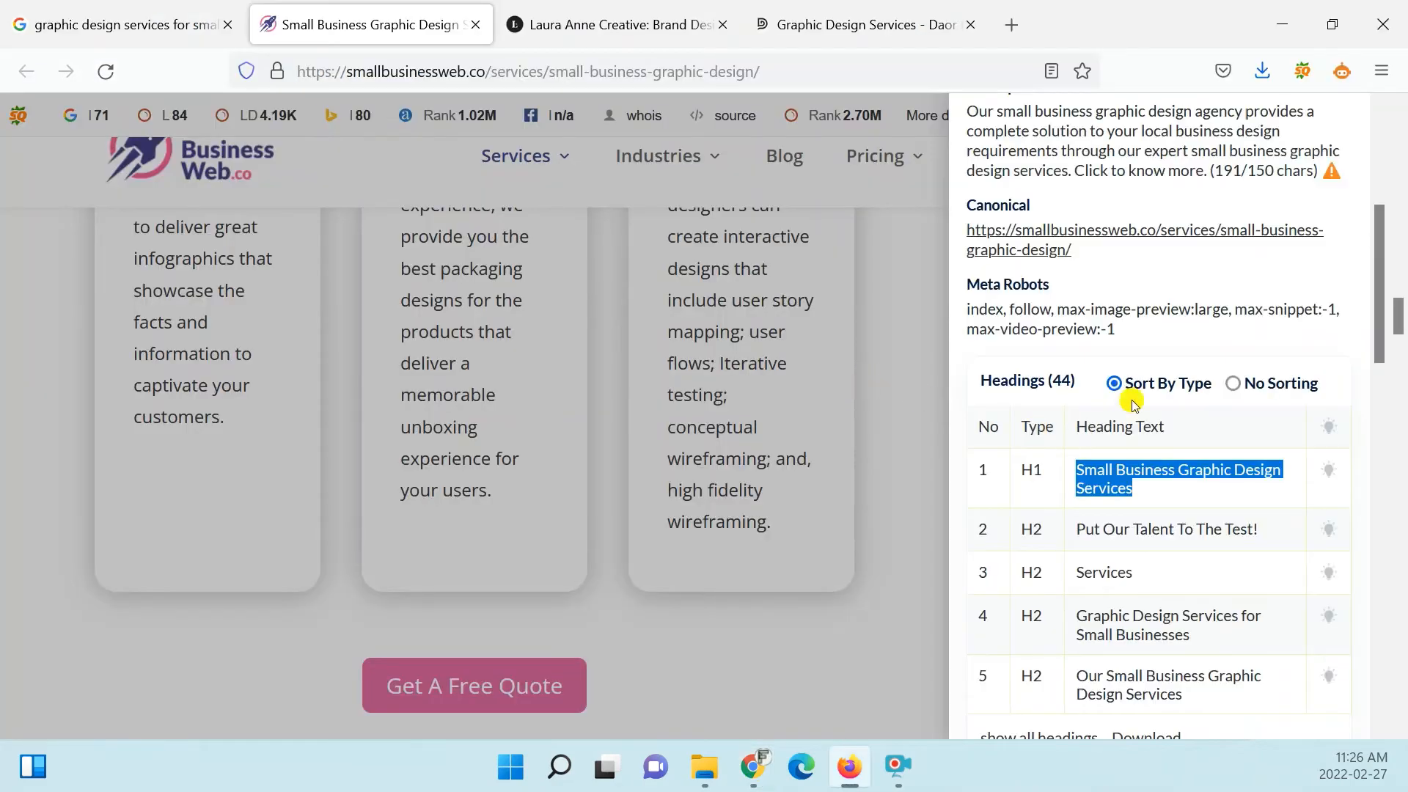
scroll(1126, 374, up, 5)
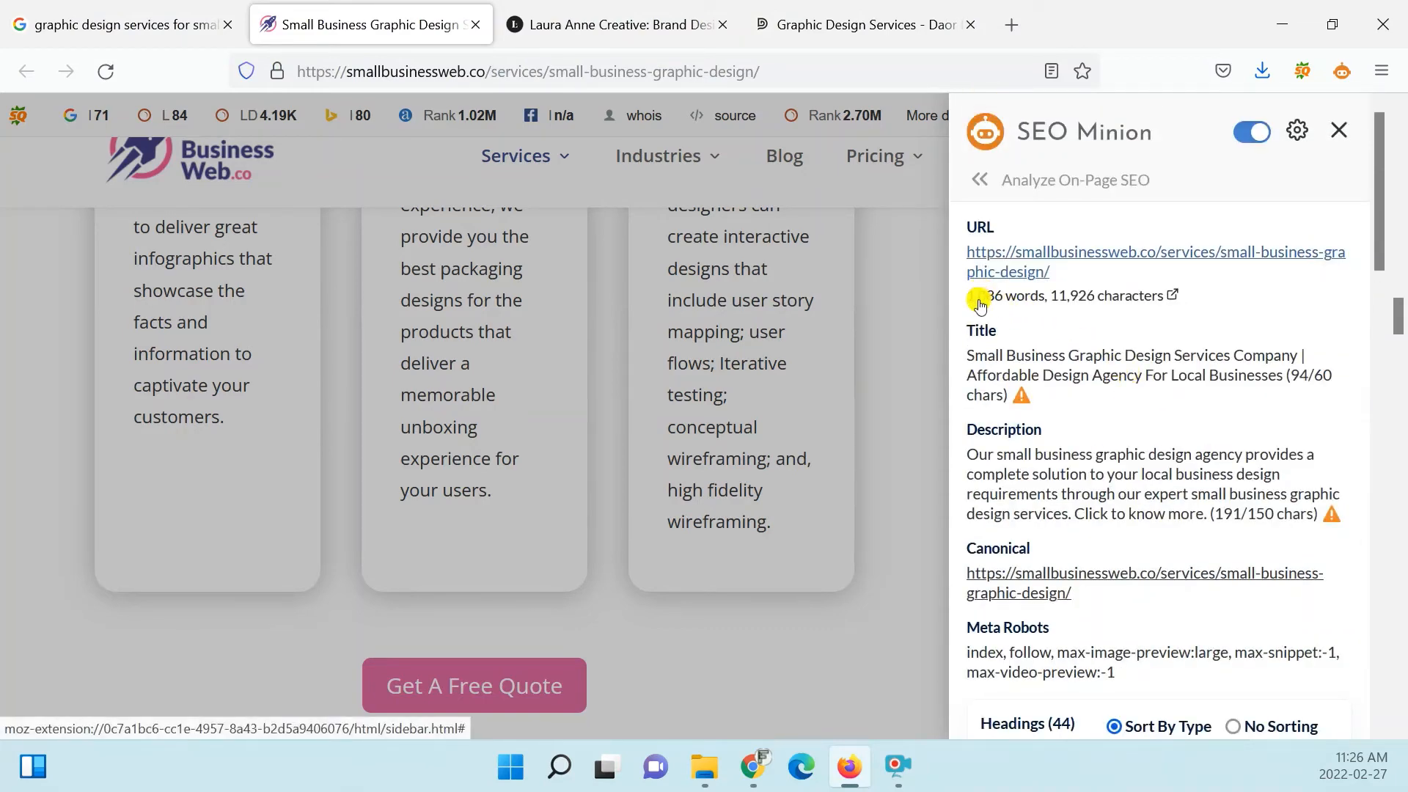
key(alt+Tab)
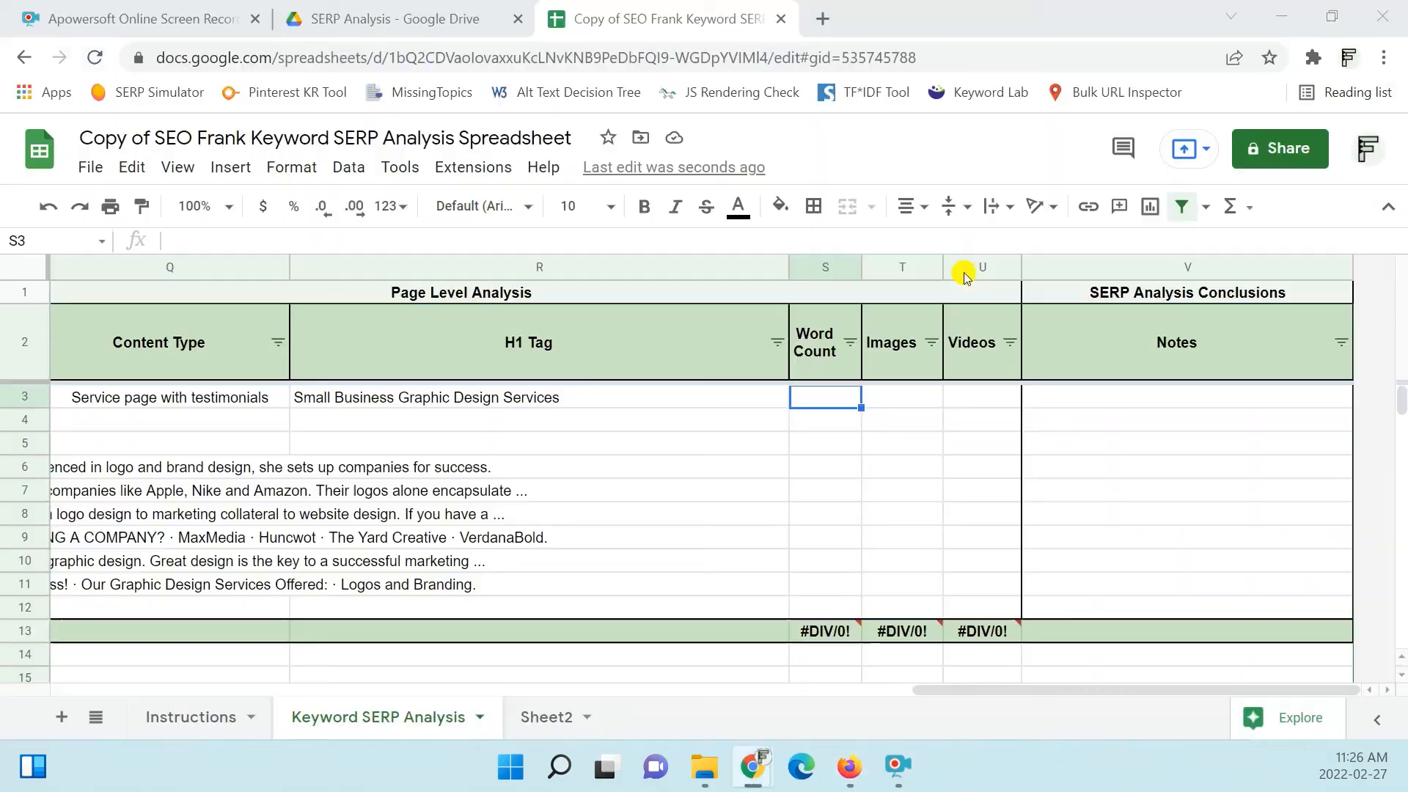
text(1,08)
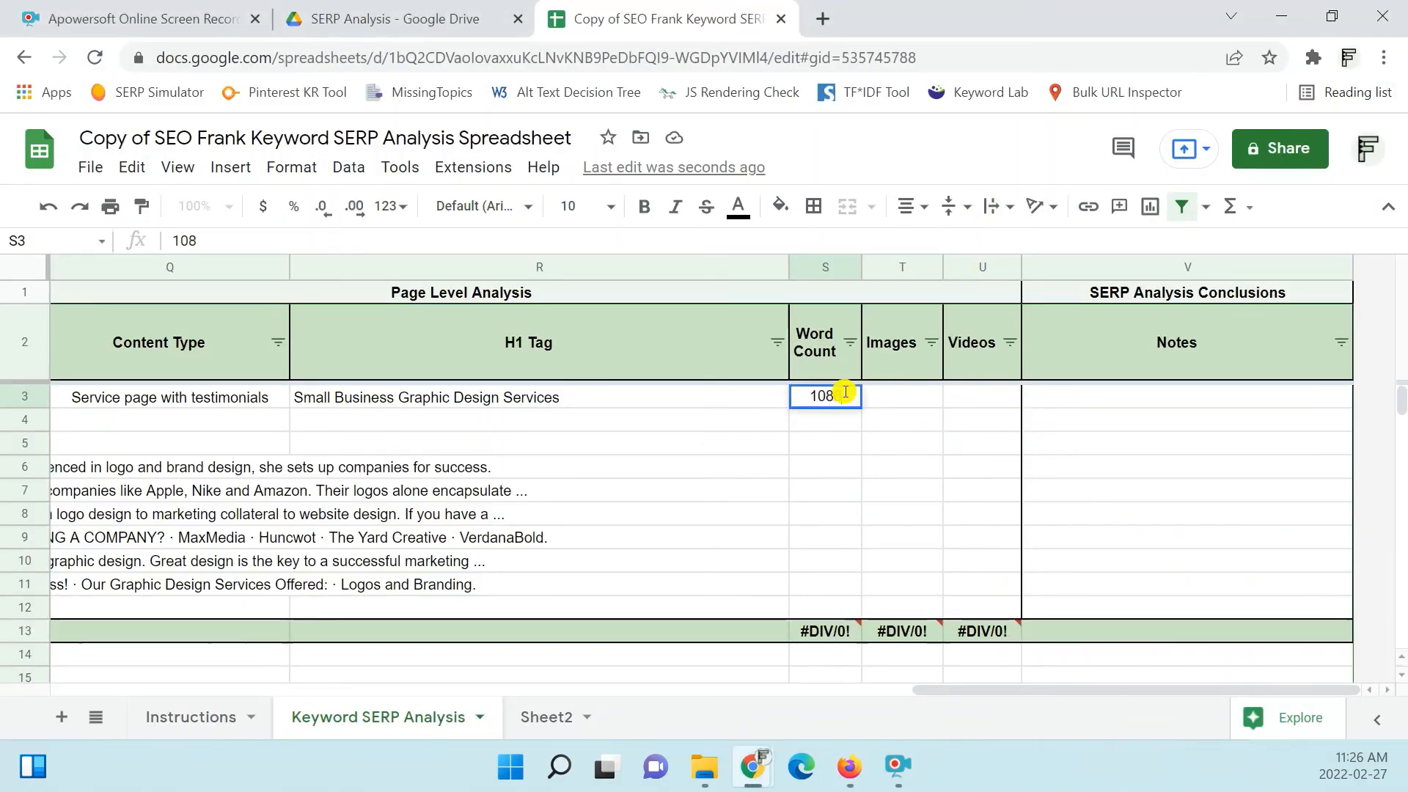
text(6)
key(Return)
- Look up the page's total images in SEO Minion in Firefox and enter 40 as the first result's image count in the Chrome spreadsheet
key(Up)
key(Right)
key(alt+Tab)
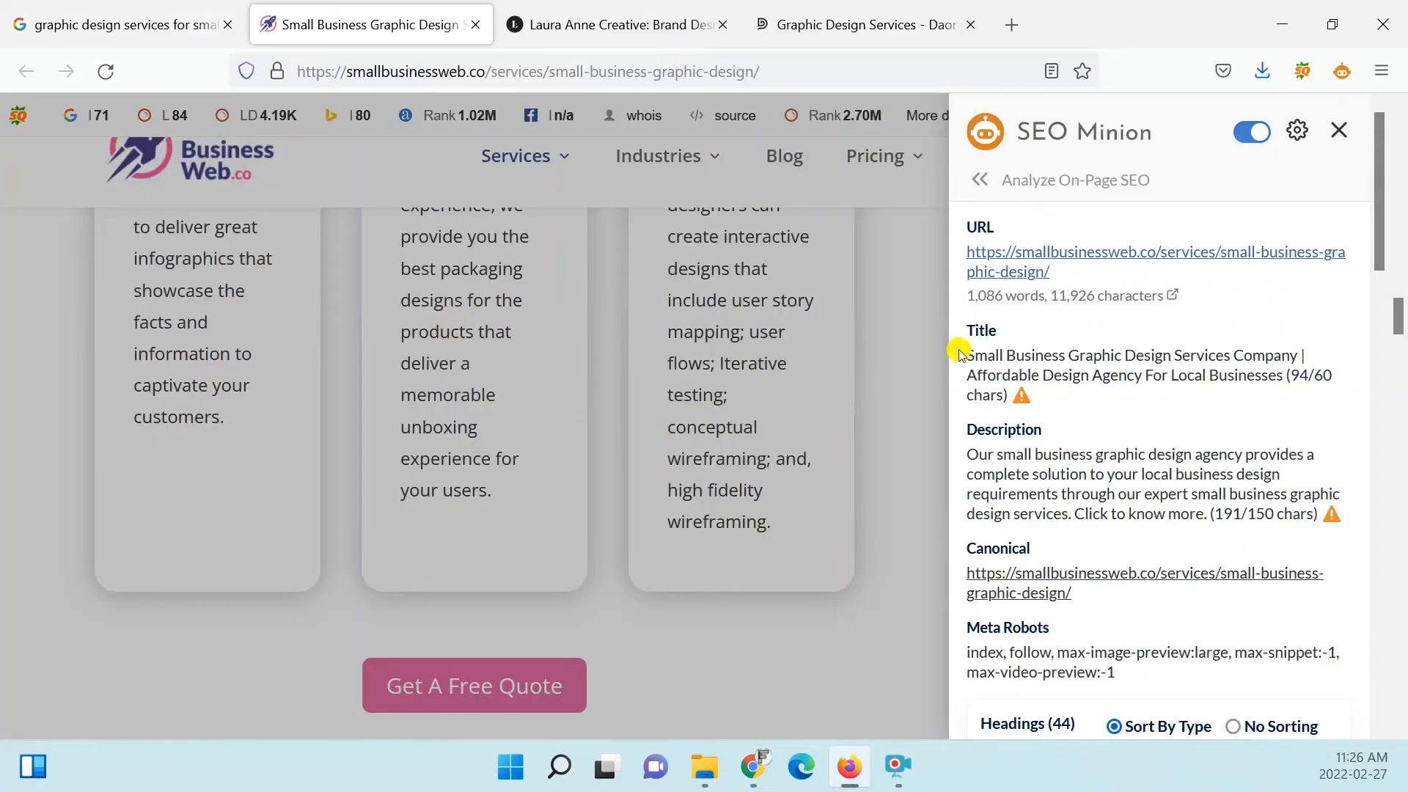
scroll(1075, 396, down, 10)
scroll(1082, 414, down, 4)
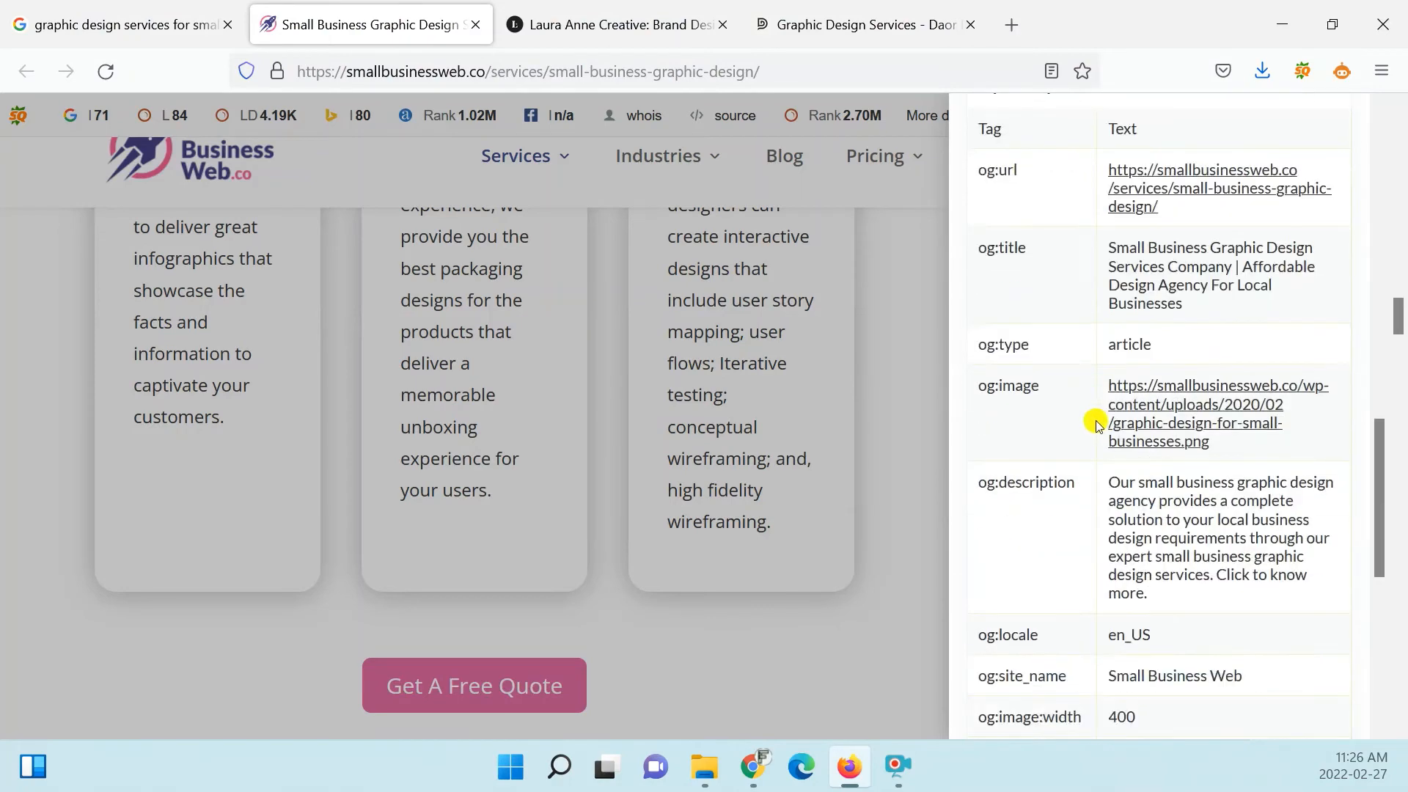
scroll(1100, 426, up, 4)
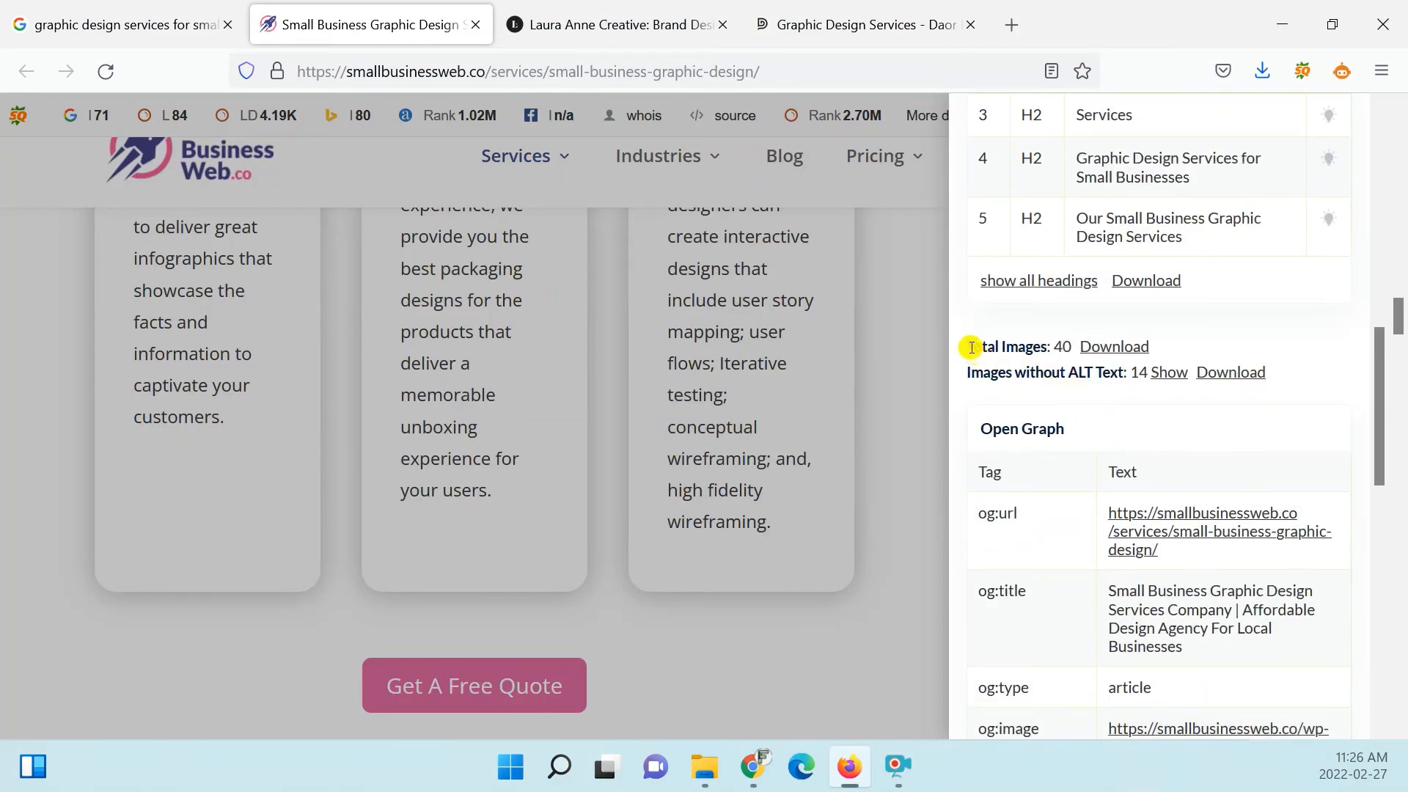
drag(971, 347, 1067, 347)
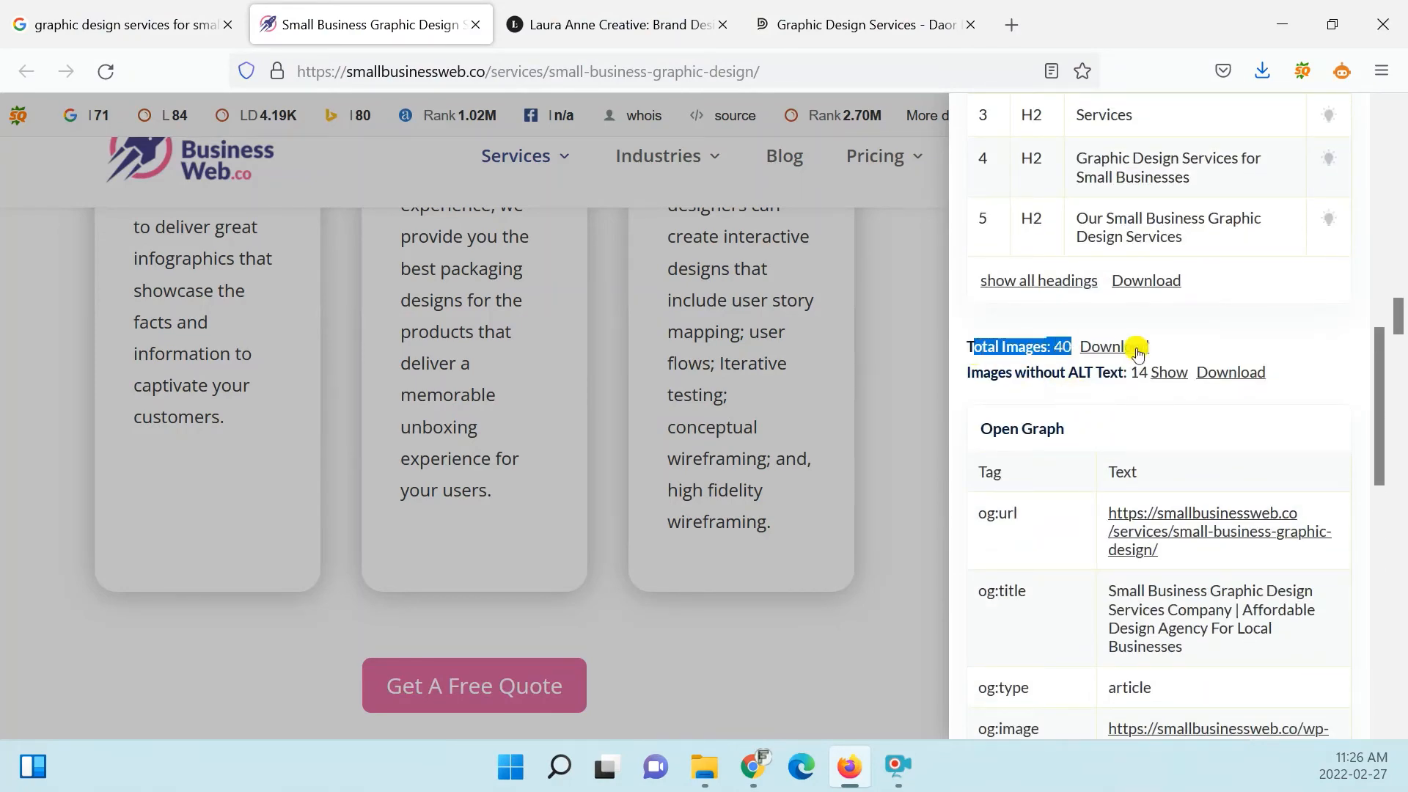
key(alt+Tab)
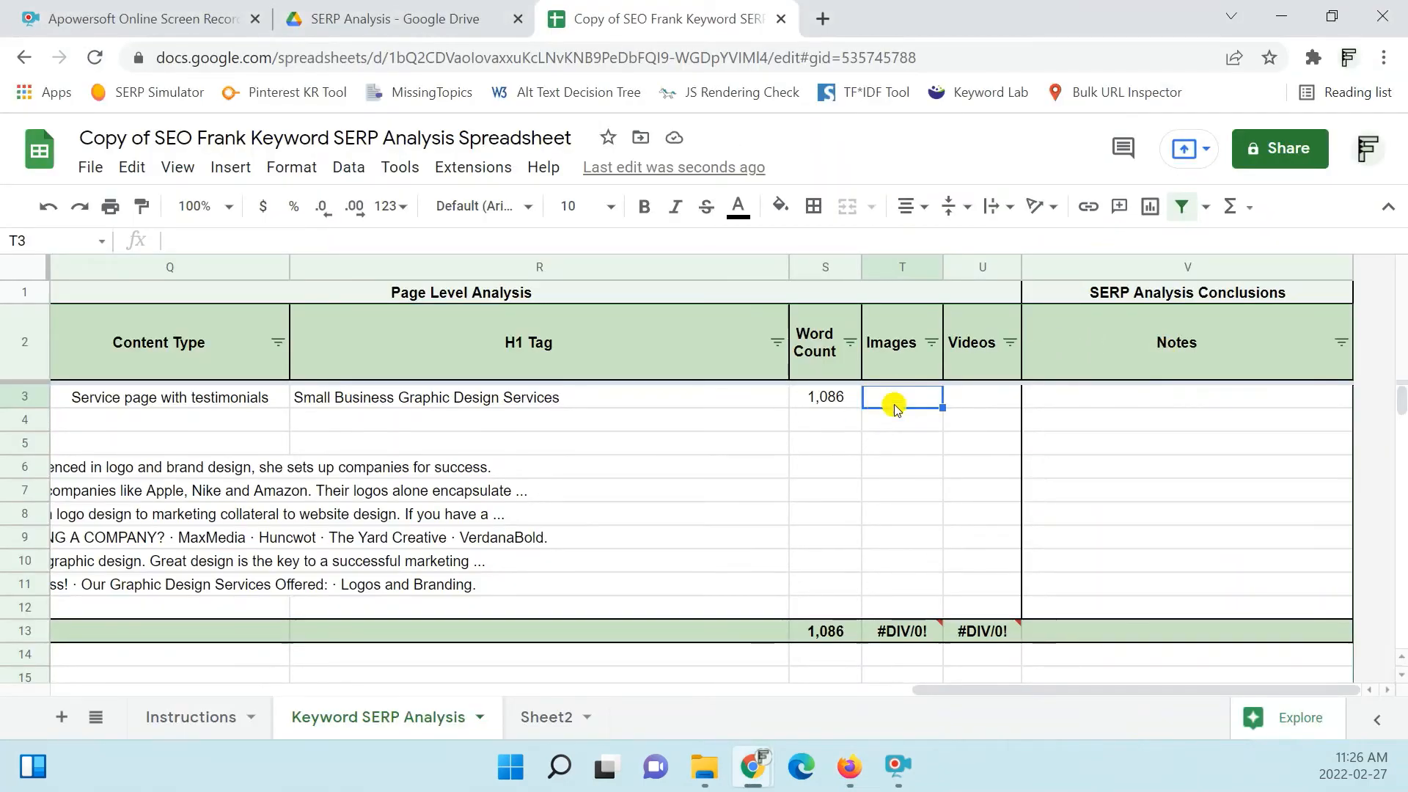
text(40)
key(Return)
- Close SEO Minion in Firefox, look through the page for videos and enter 0 as the first result's video count in the Chrome spreadsheet
key(Right)
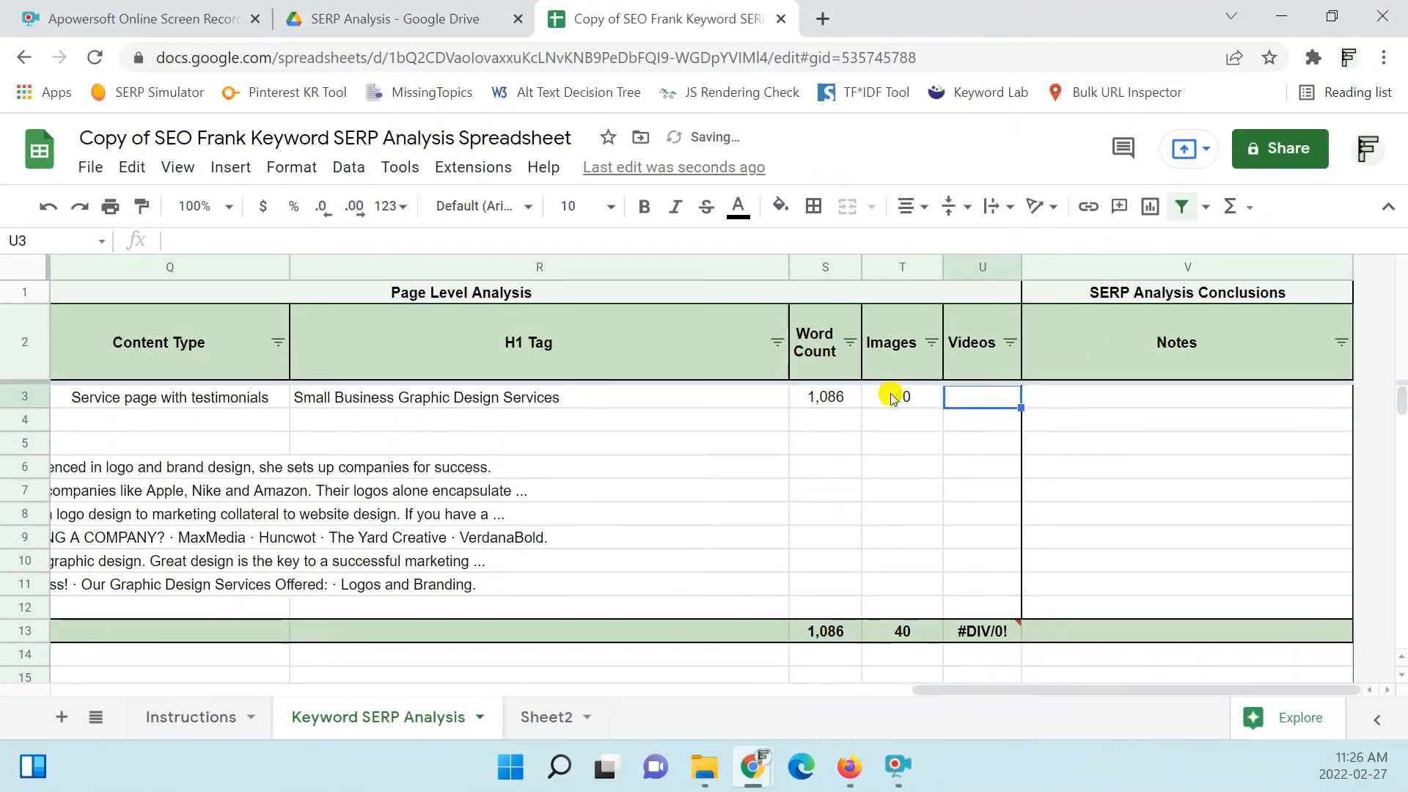
key(alt+Tab)
scroll(1122, 330, up, 10)
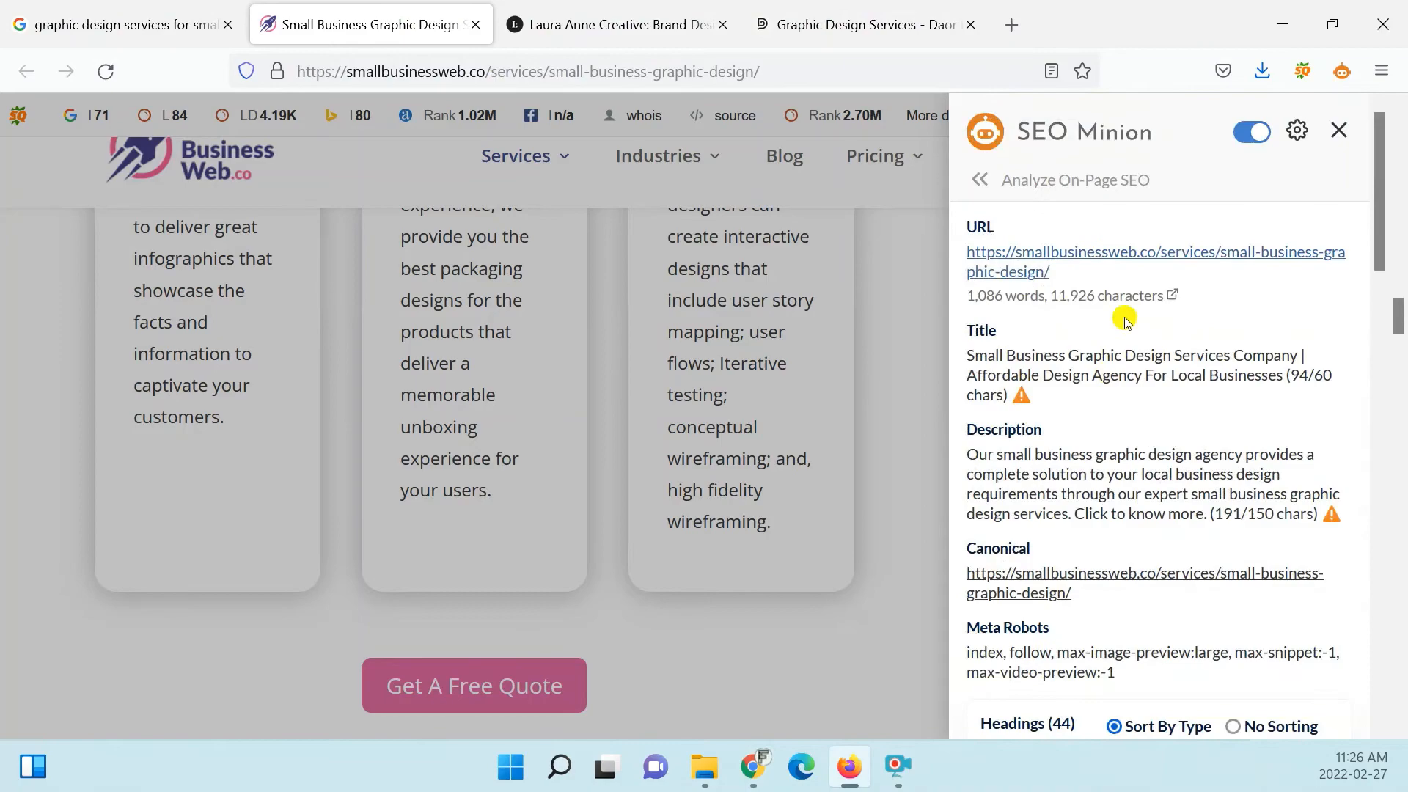
click(1336, 136)
scroll(844, 315, up, 10)
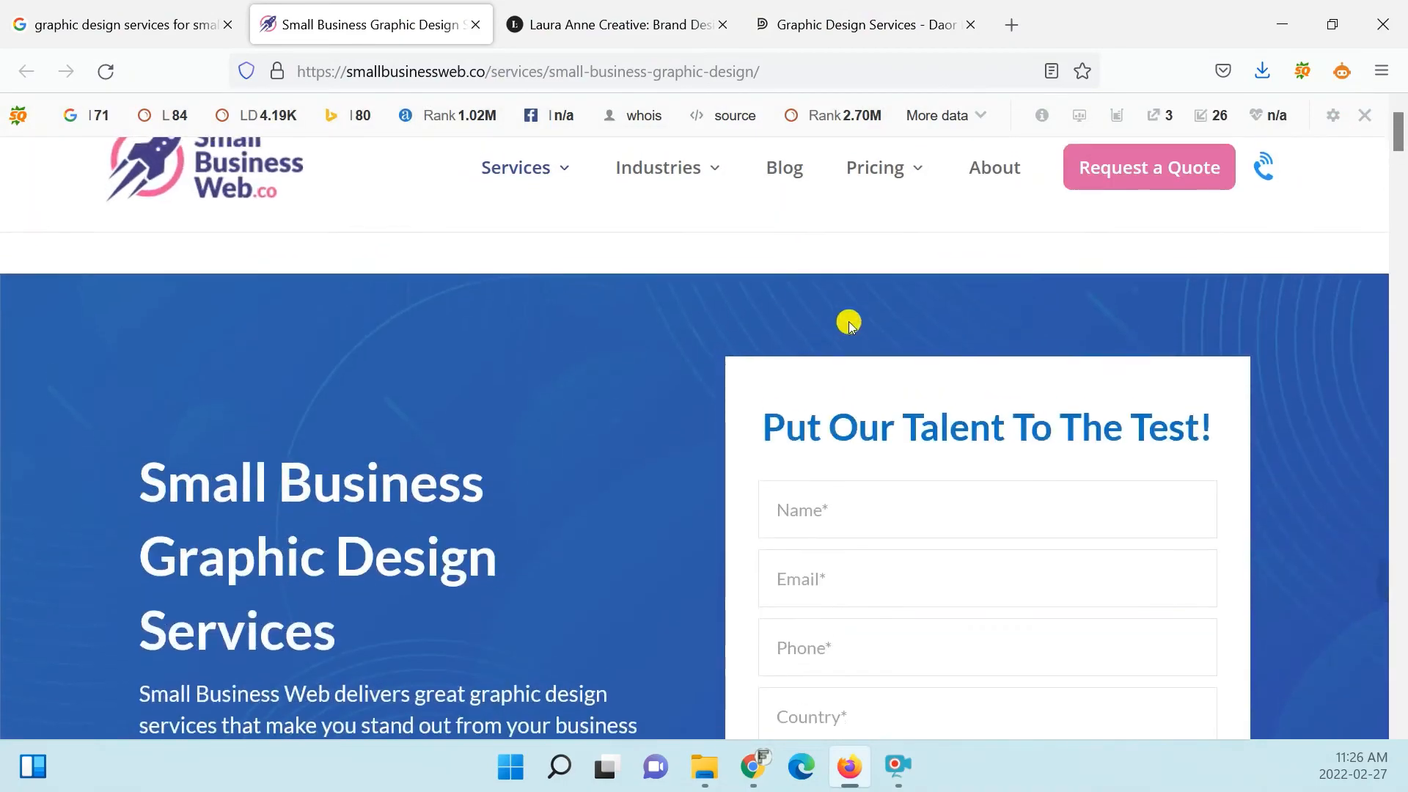
scroll(851, 352, down, 20)
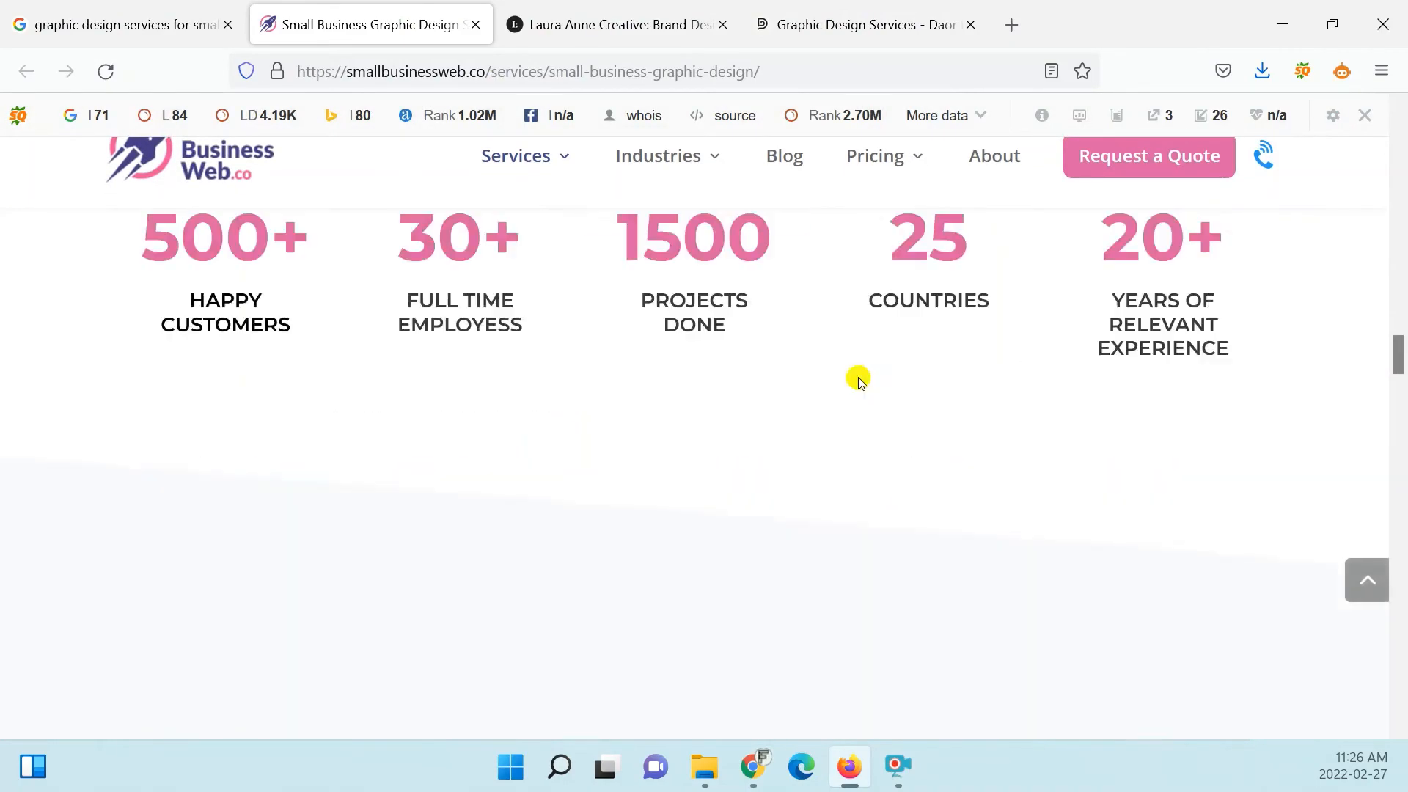
scroll(860, 375, down, 10)
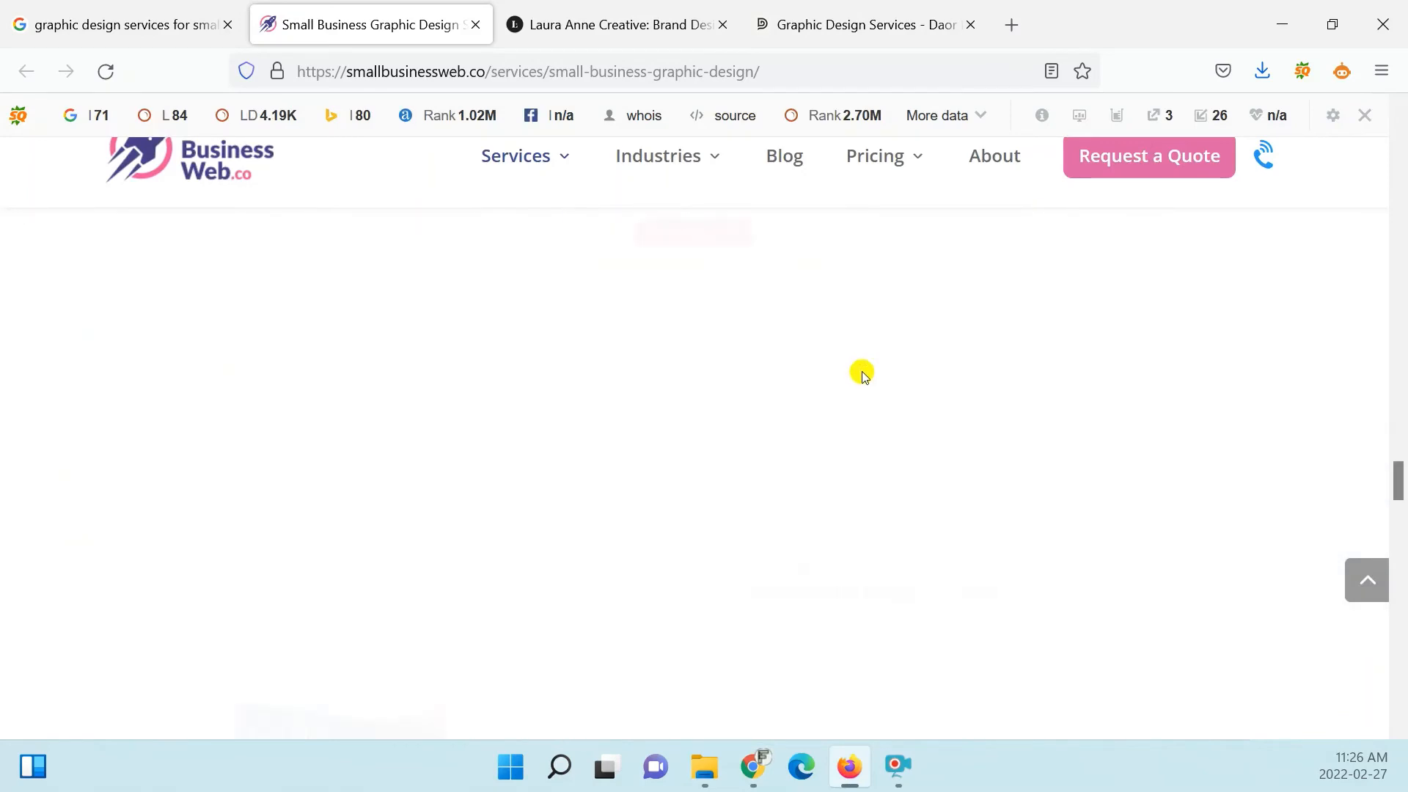
scroll(862, 375, down, 10)
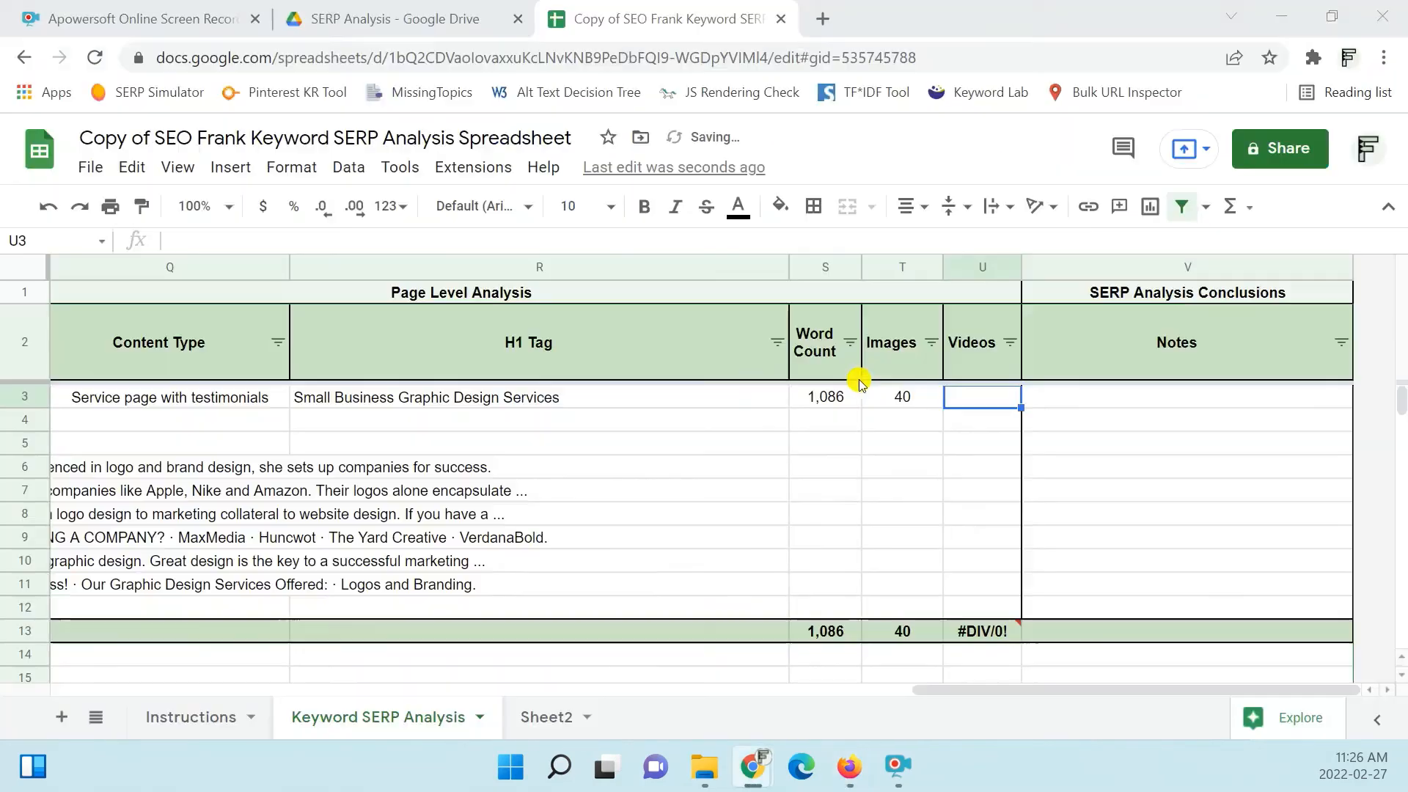
text(0)
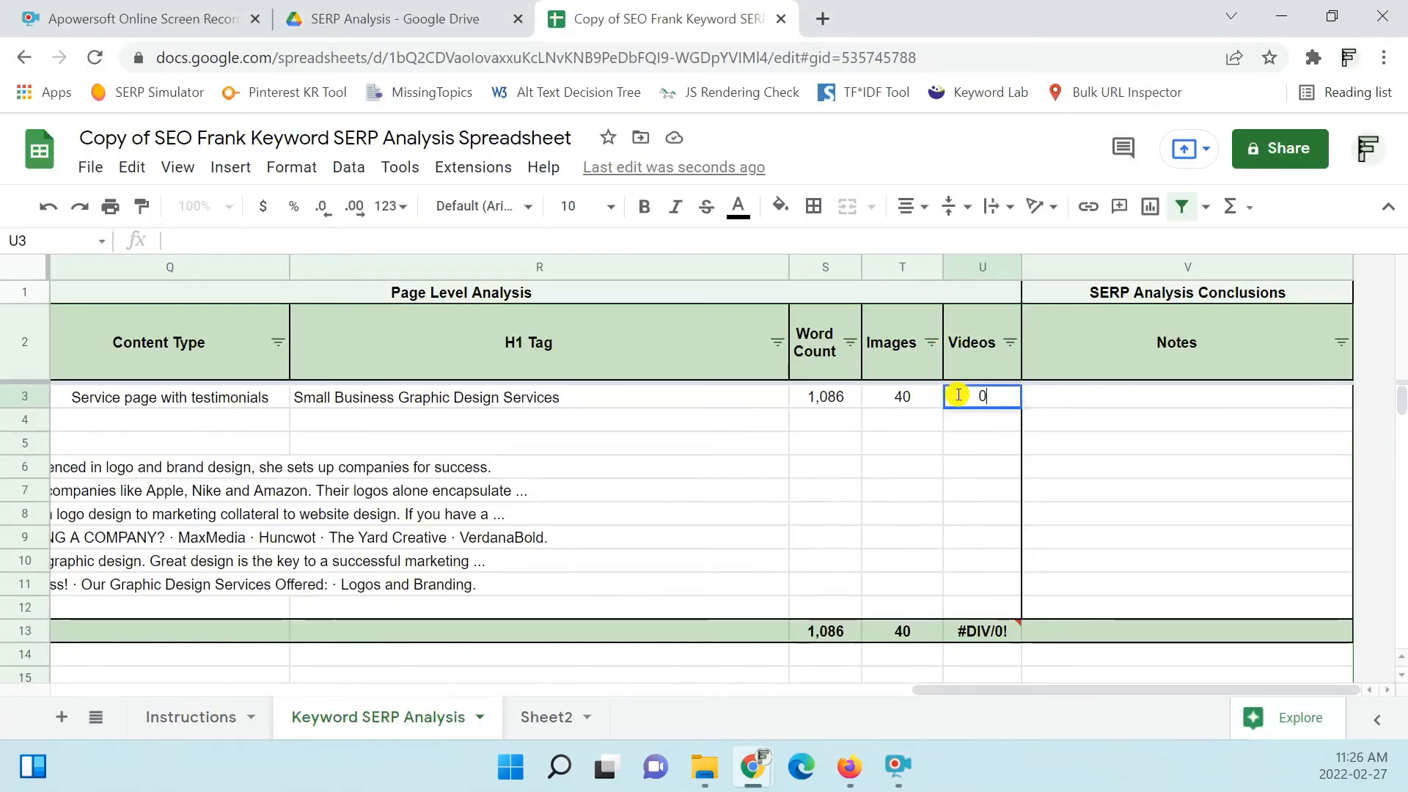
key(Return)
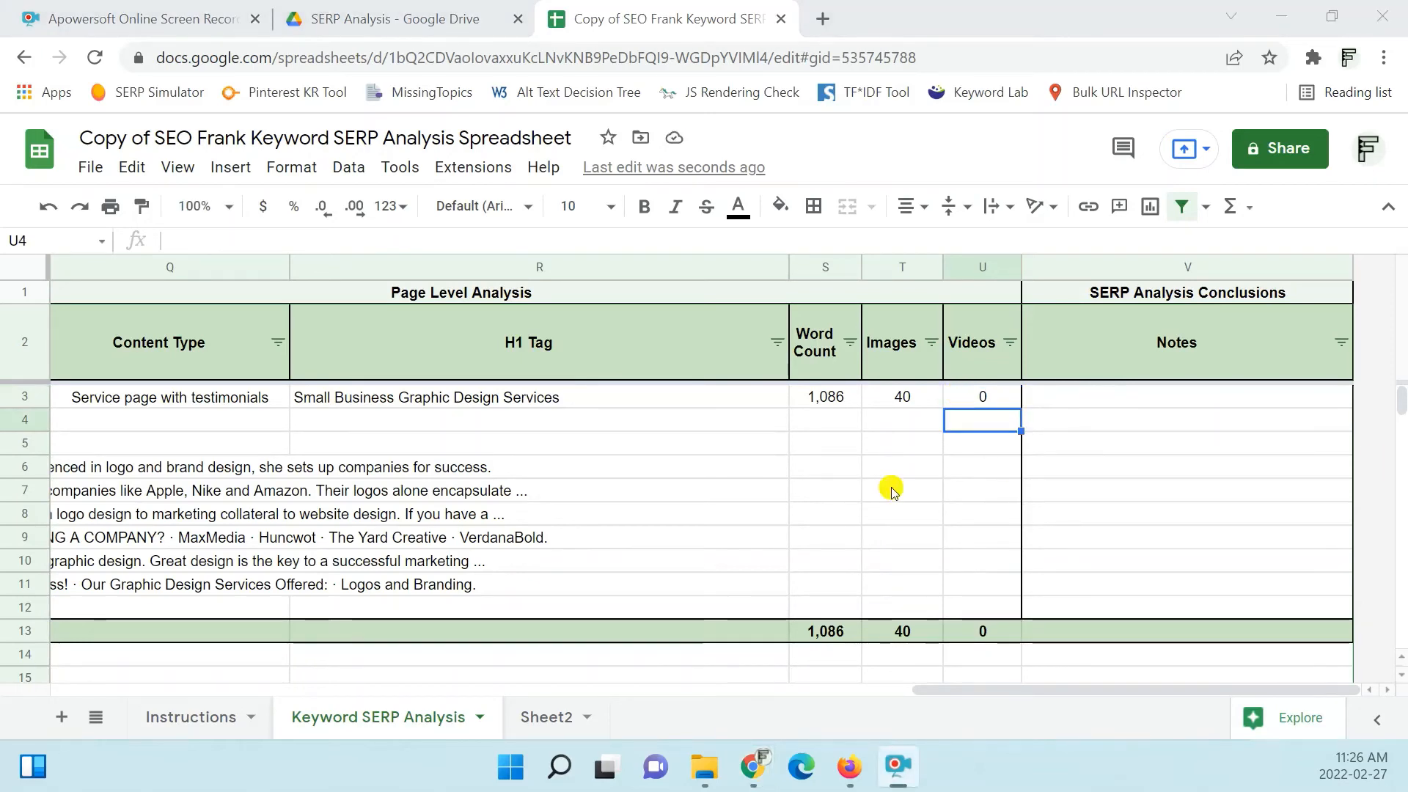
- Review the spreadsheet's content type through videos cells for all results, and switch to Firefox to view the smallbusinessweb.co page from its start
drag(985, 690, 953, 688)
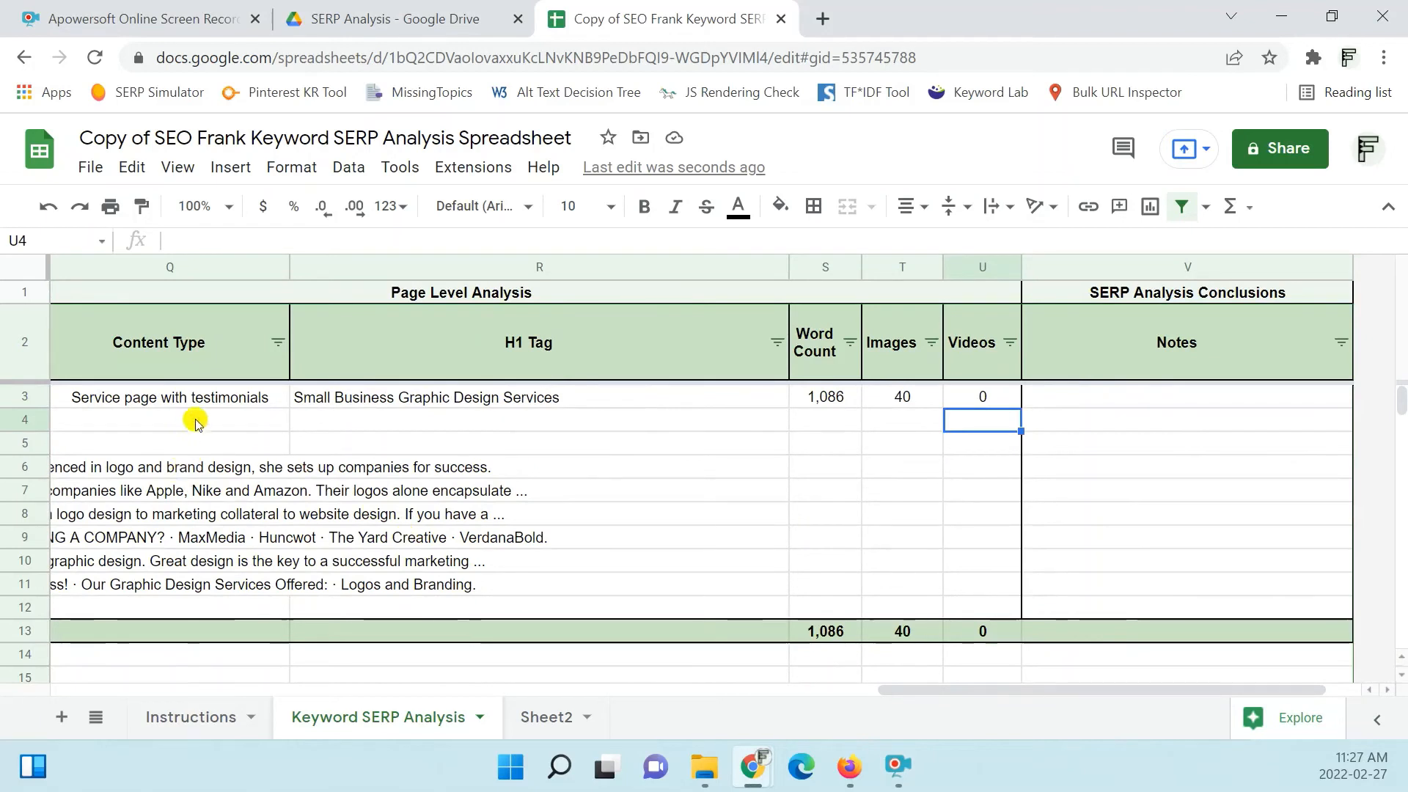
mouse_move(179, 397)
mouse_down()
mouse_move(604, 503)
mouse_move(782, 579)
mouse_move(975, 603)
mouse_up()
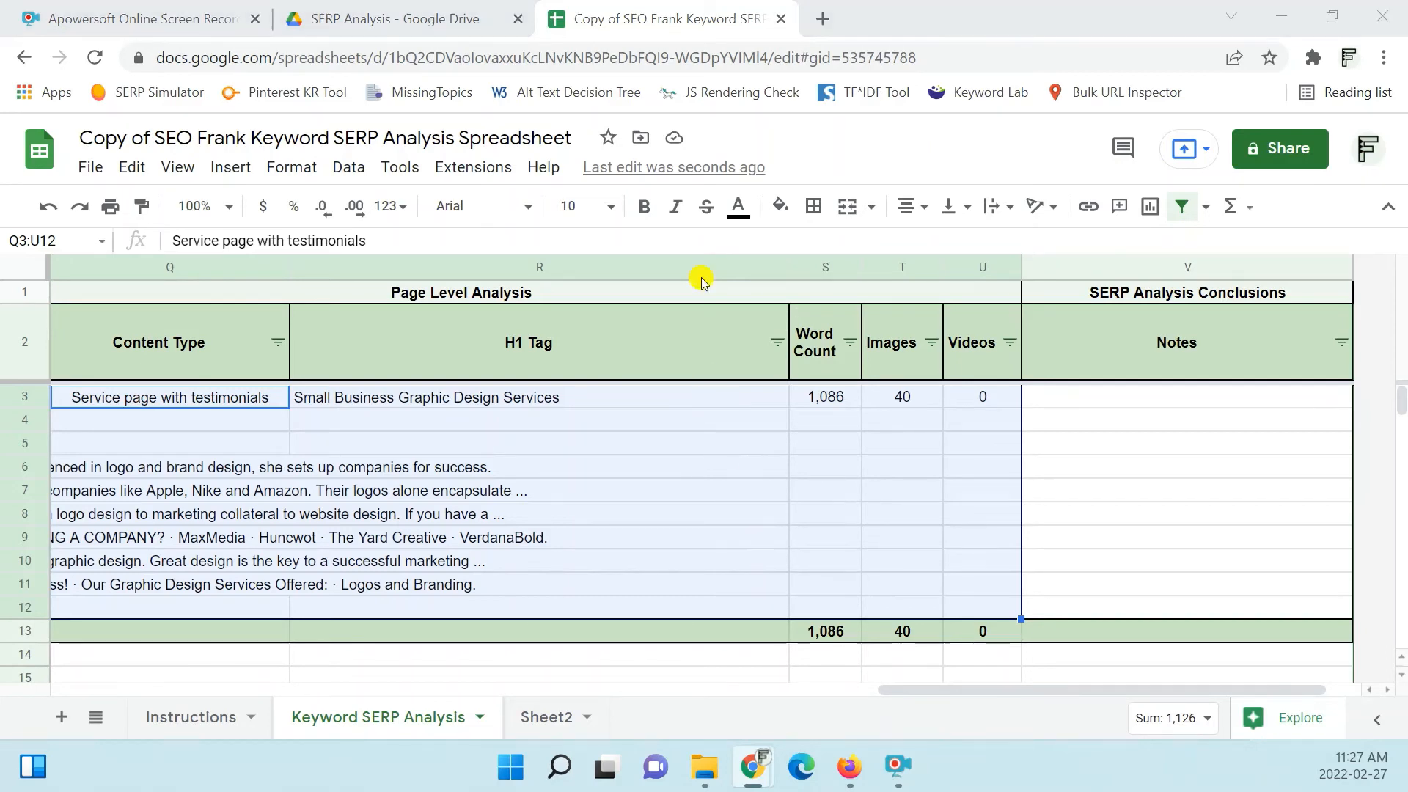
click(849, 770)
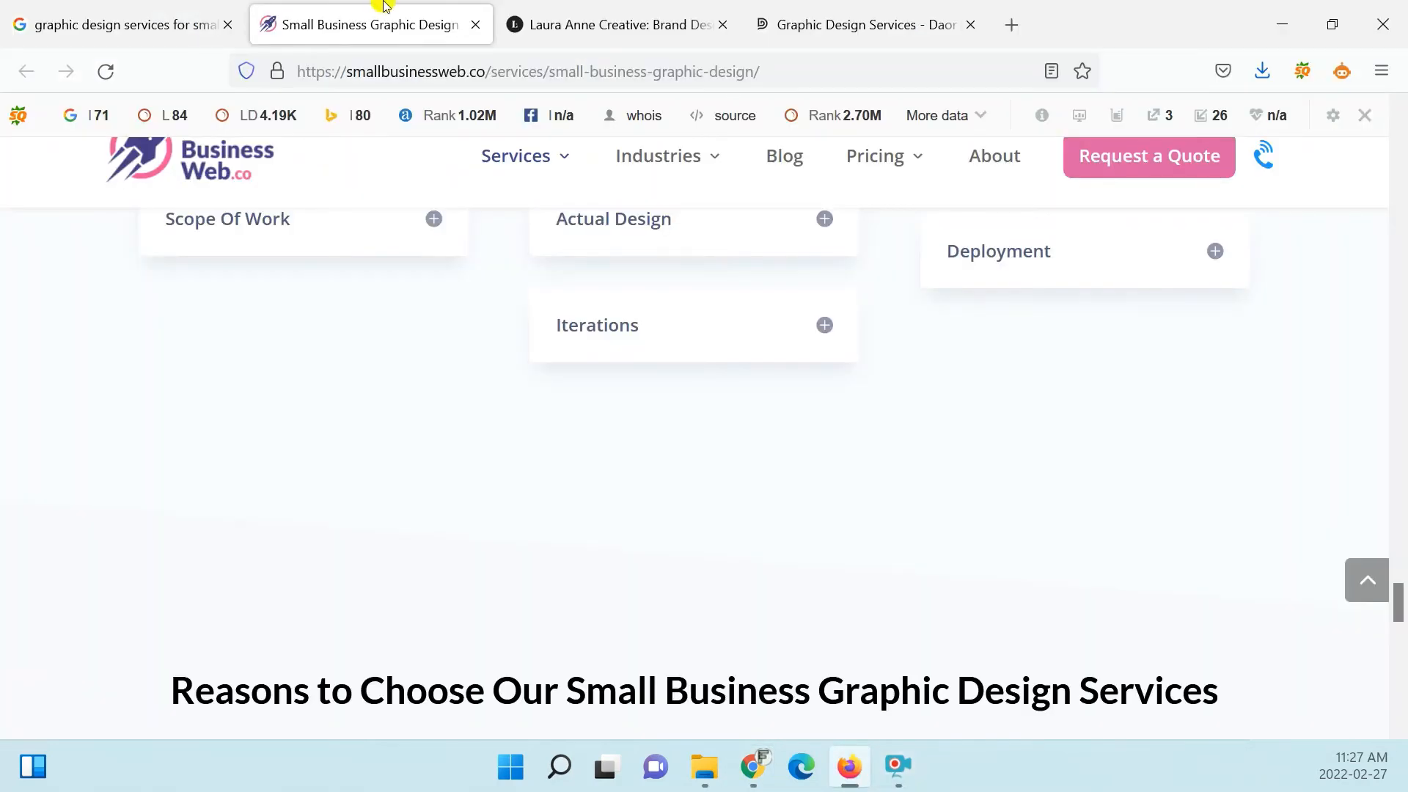
scroll(560, 494, up, 15)
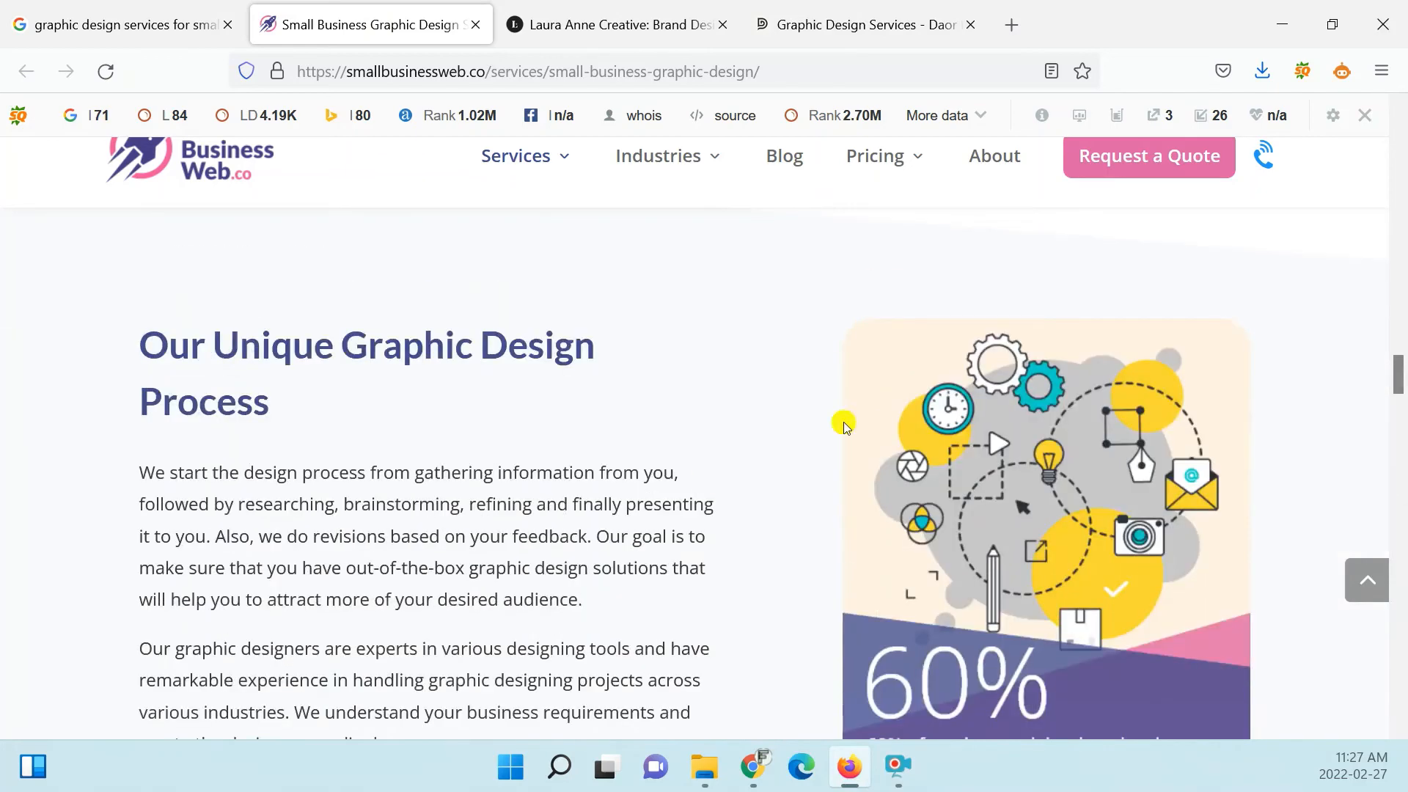
drag(1401, 378, 1399, 146)
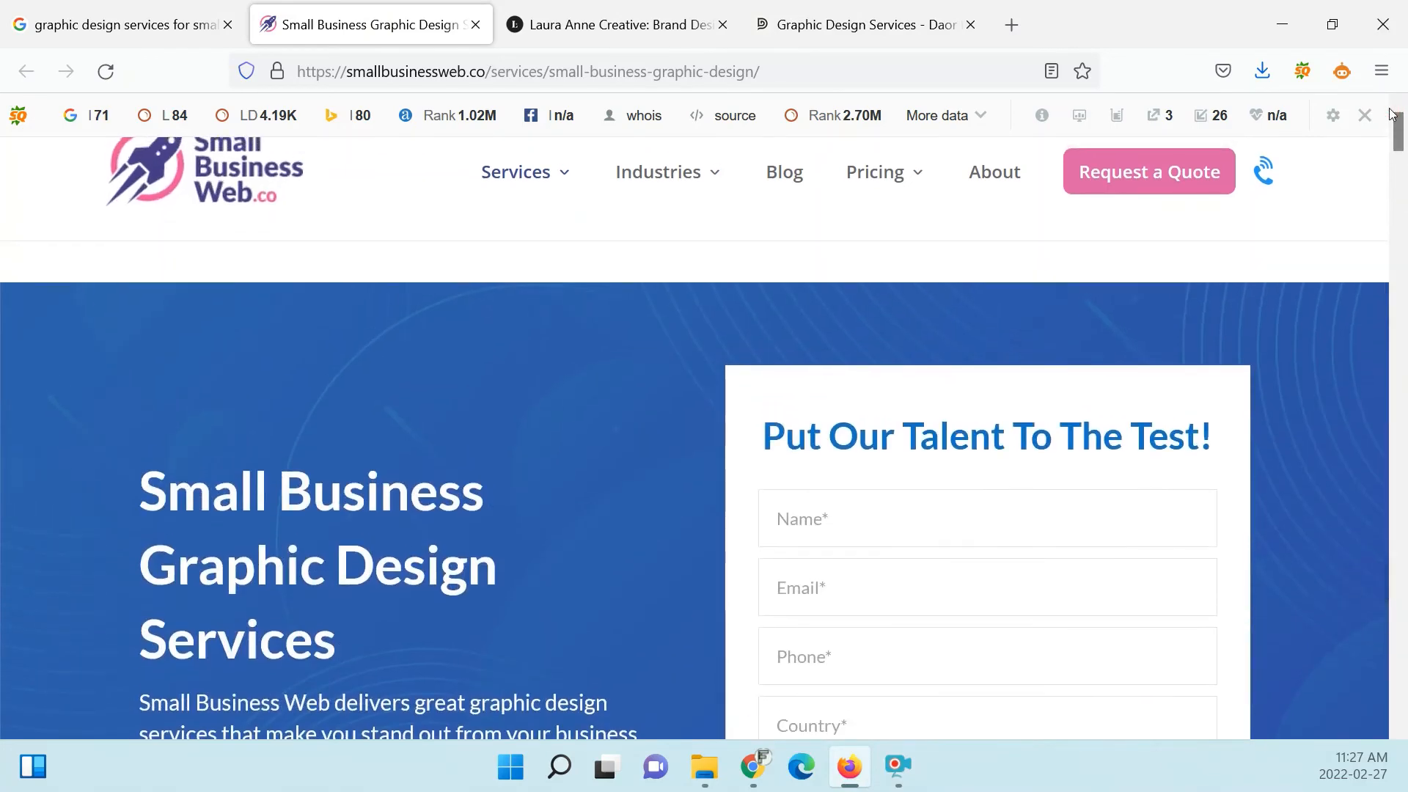
scroll(700, 393, down, 5)
scroll(698, 390, up, 8)
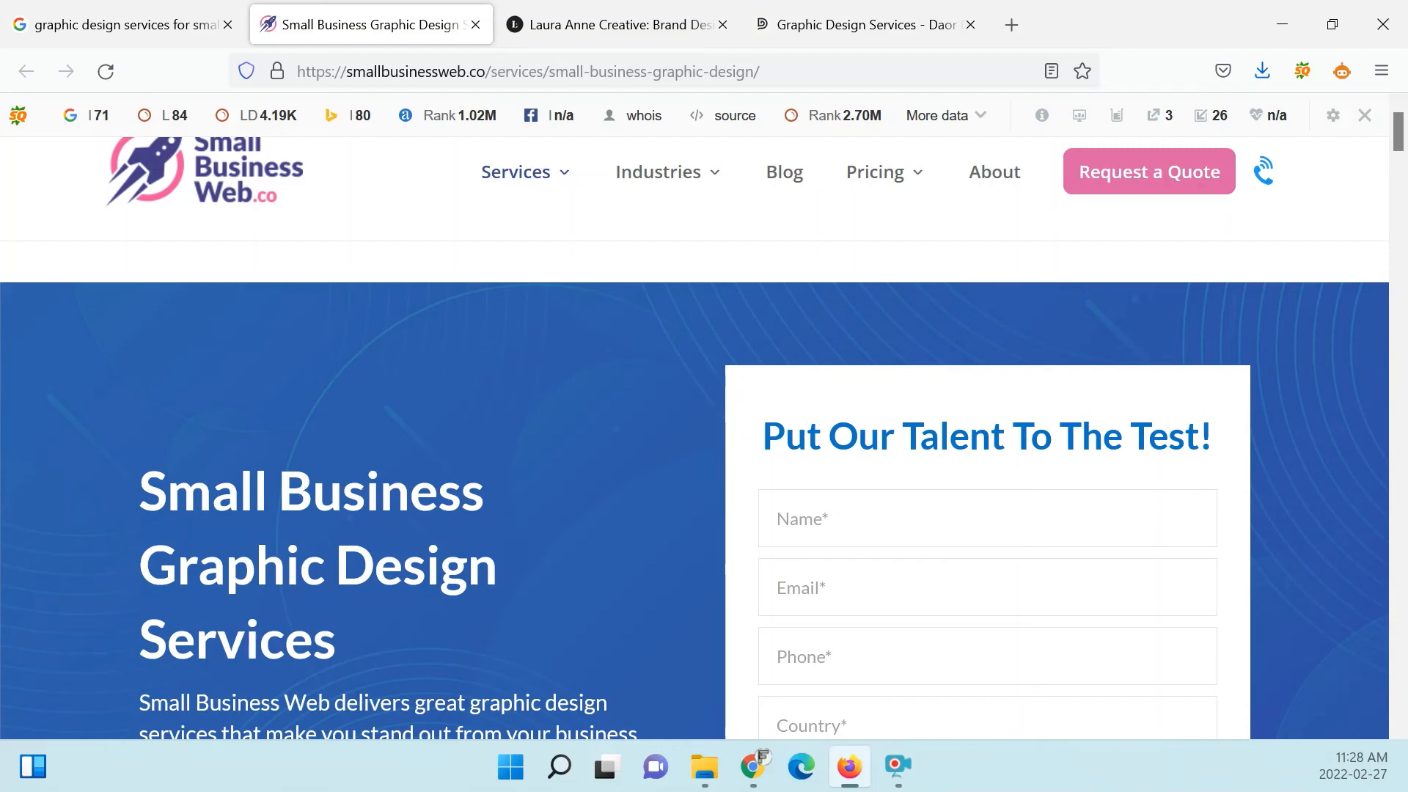
key(F10)
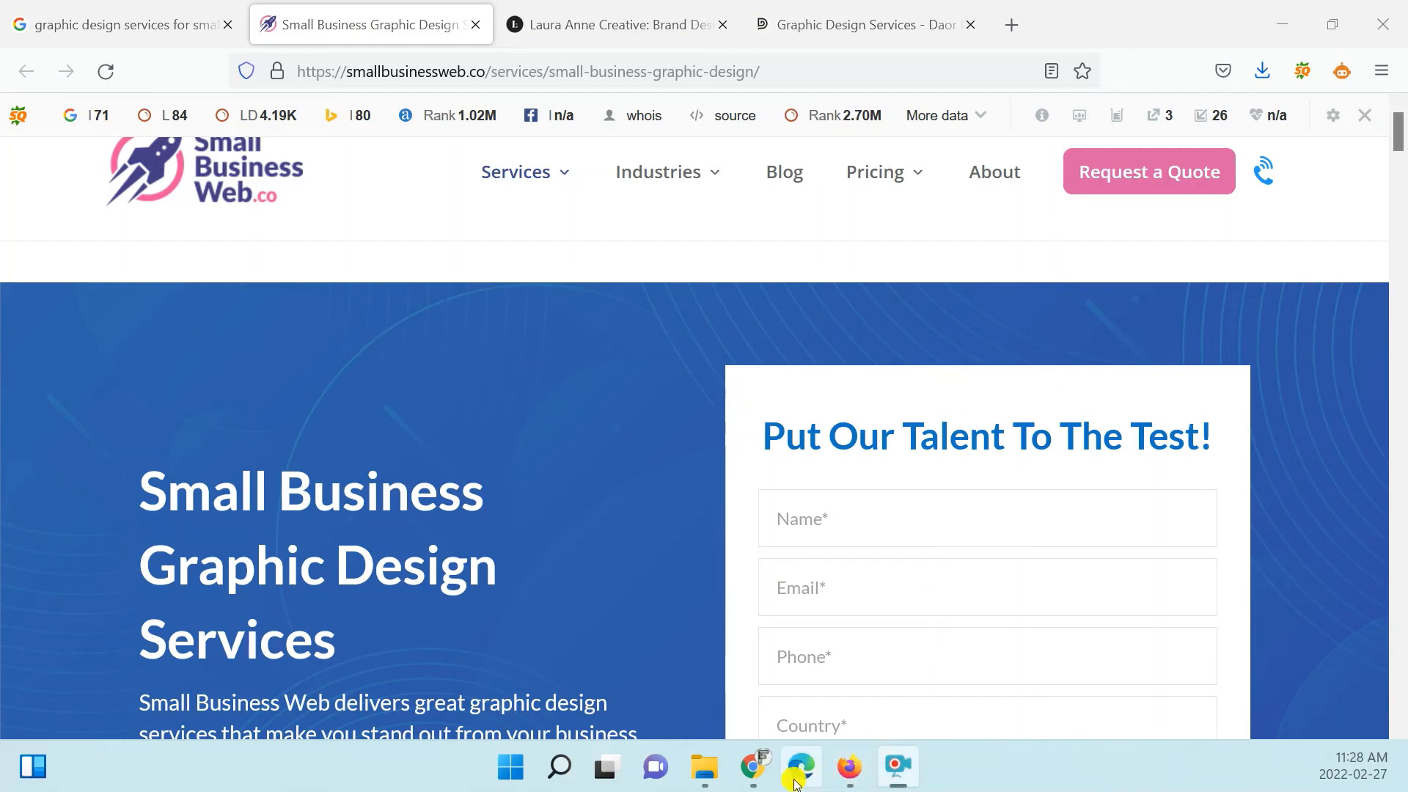
- Return to the spreadsheet in Chrome and examine the page-level analysis columns, especially the Page Type and Content Type entries for all results
mouse_move(770, 768)
click(869, 660)
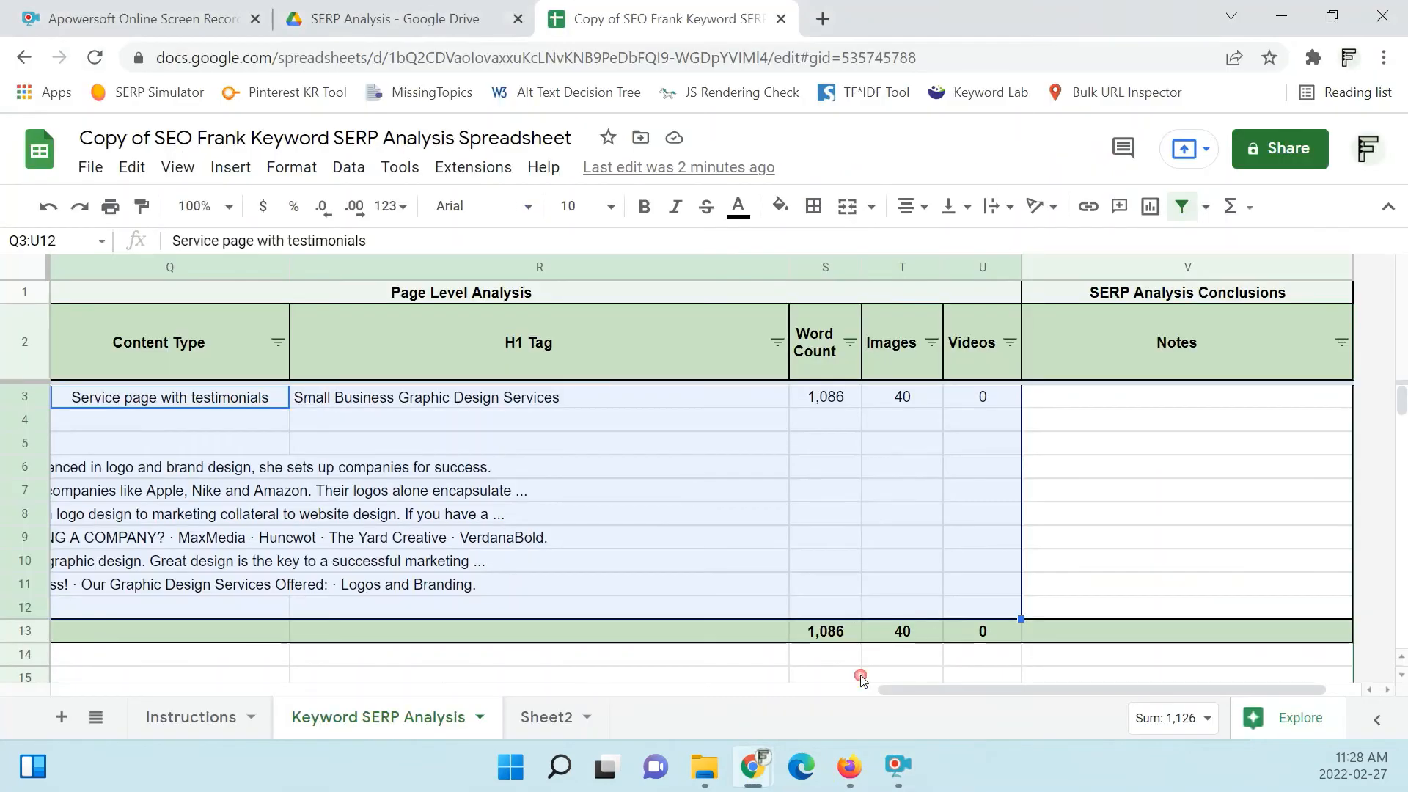
click(723, 518)
drag(141, 403, 993, 610)
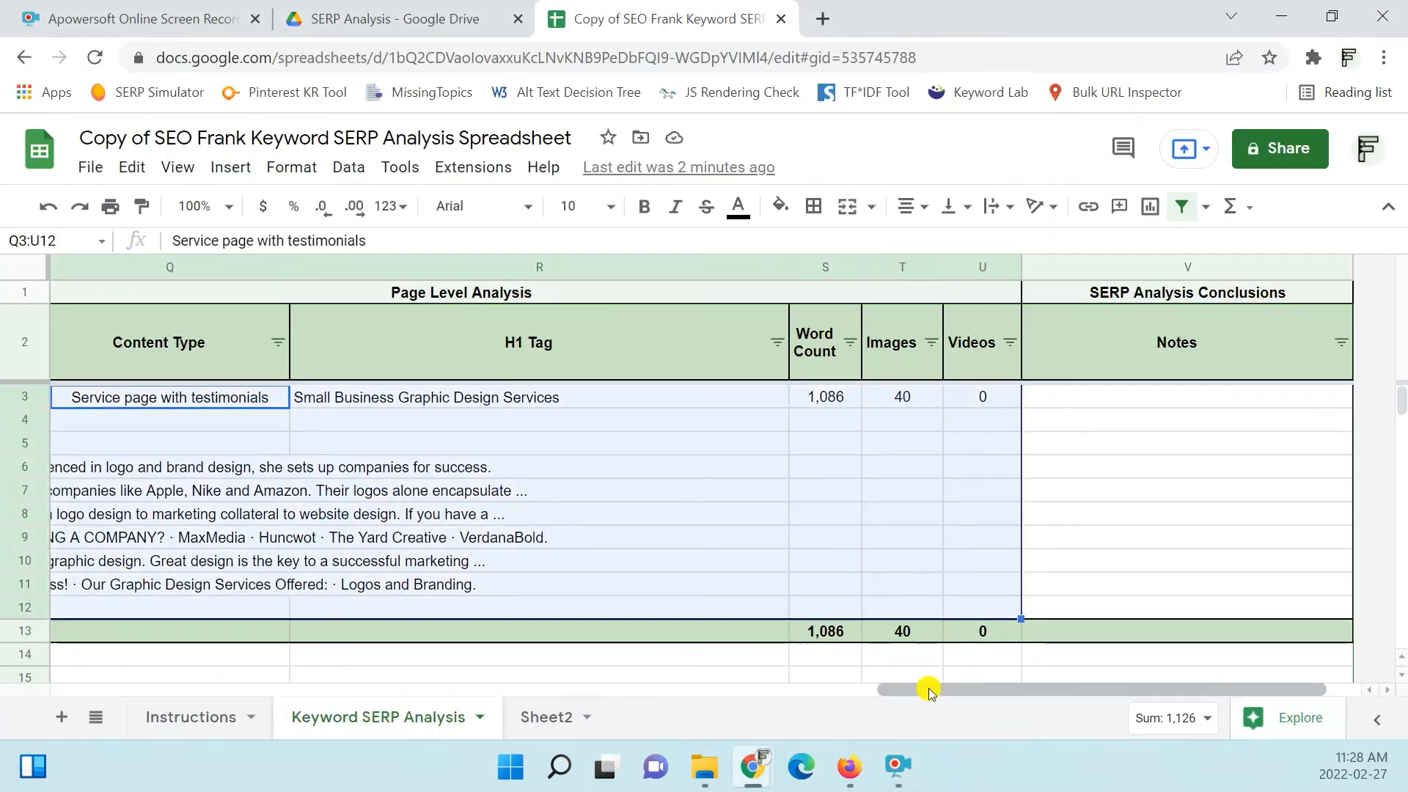
drag(929, 688, 919, 689)
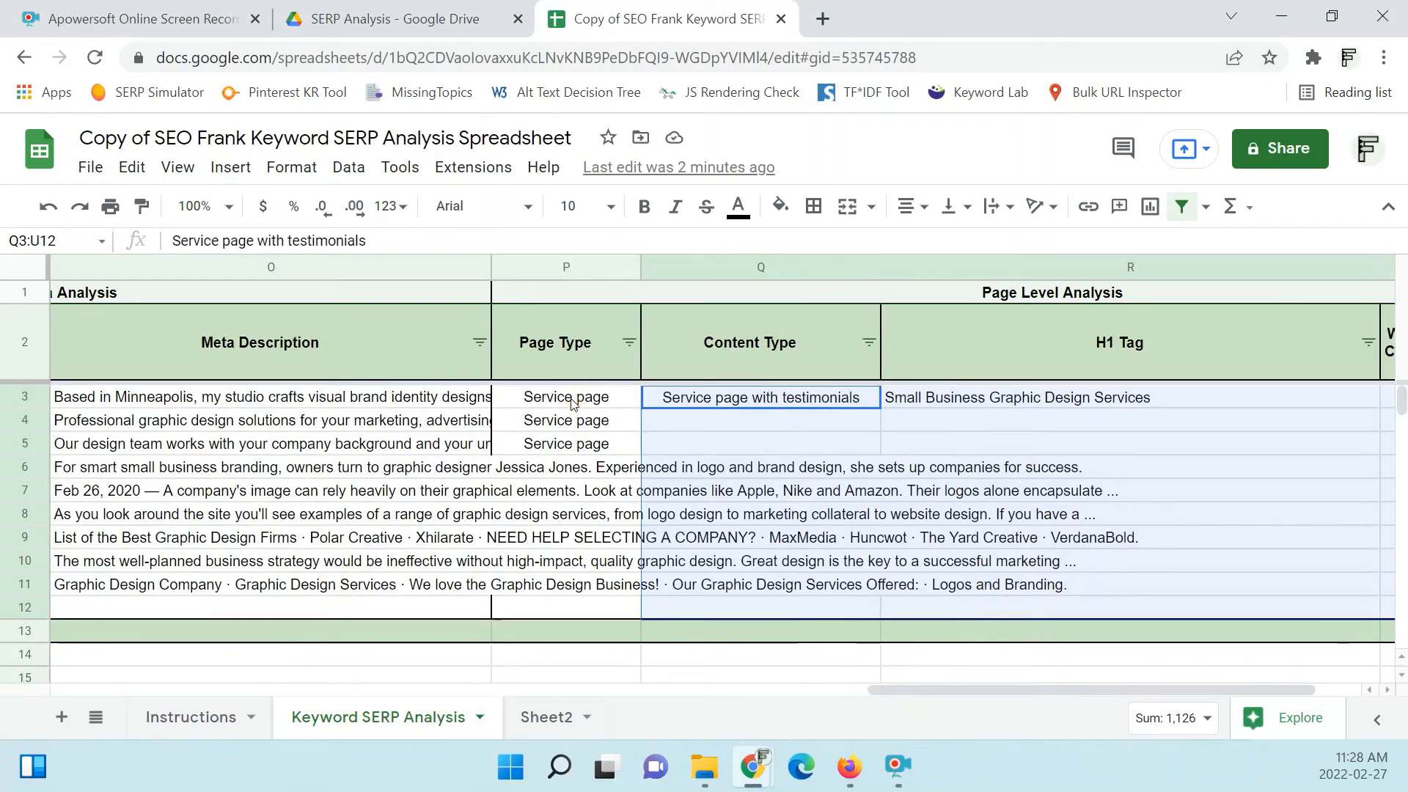
drag(567, 397, 575, 607)
drag(745, 397, 751, 628)
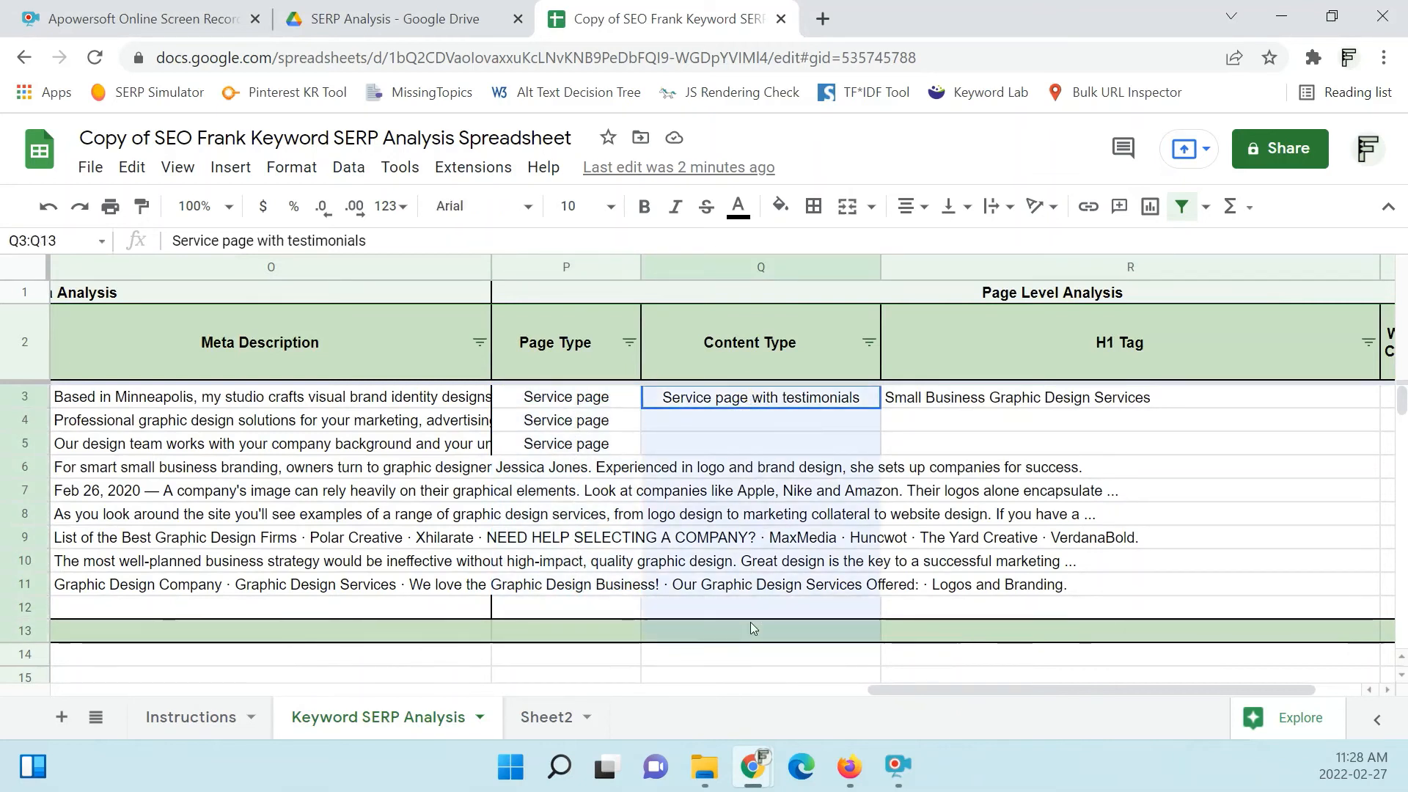
click(569, 400)
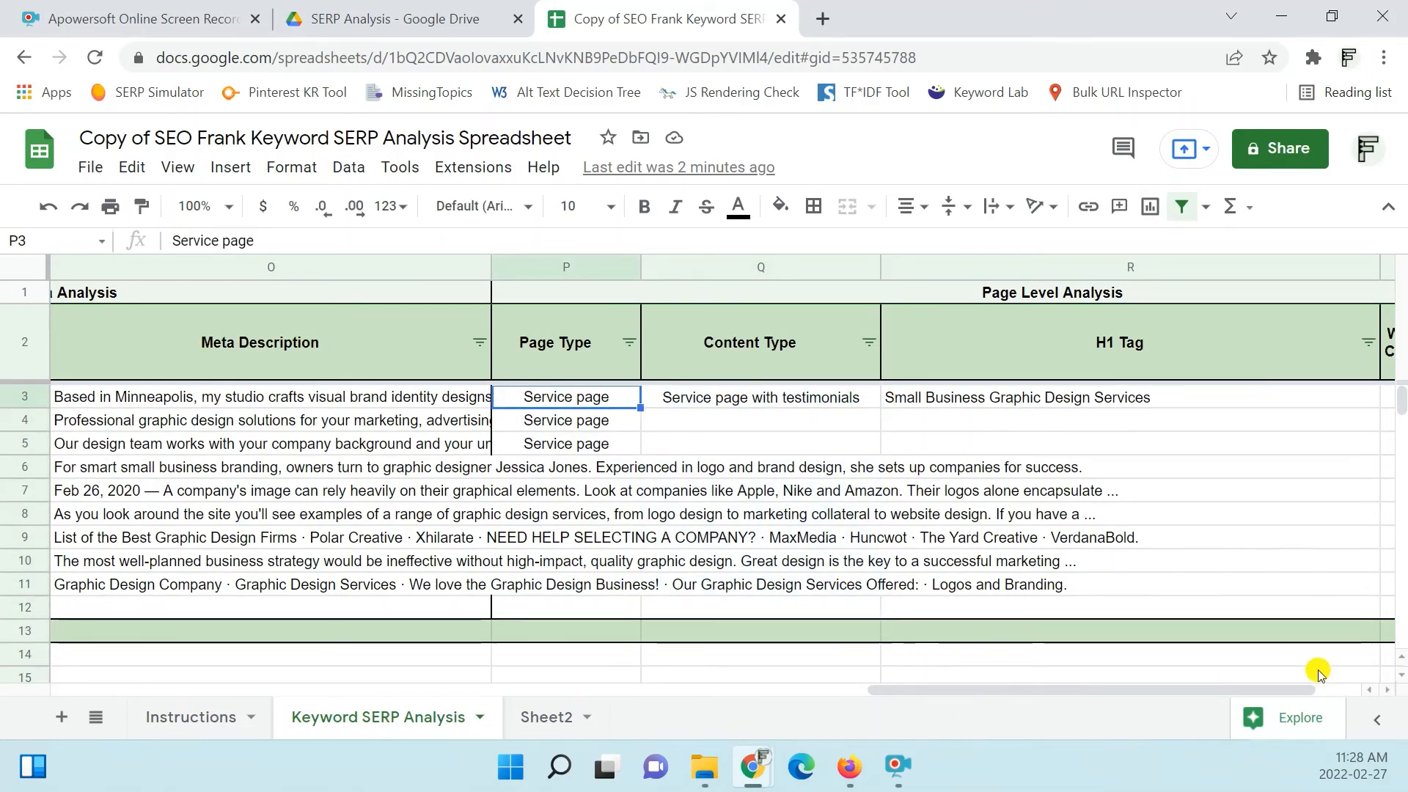
drag(1217, 695, 1222, 689)
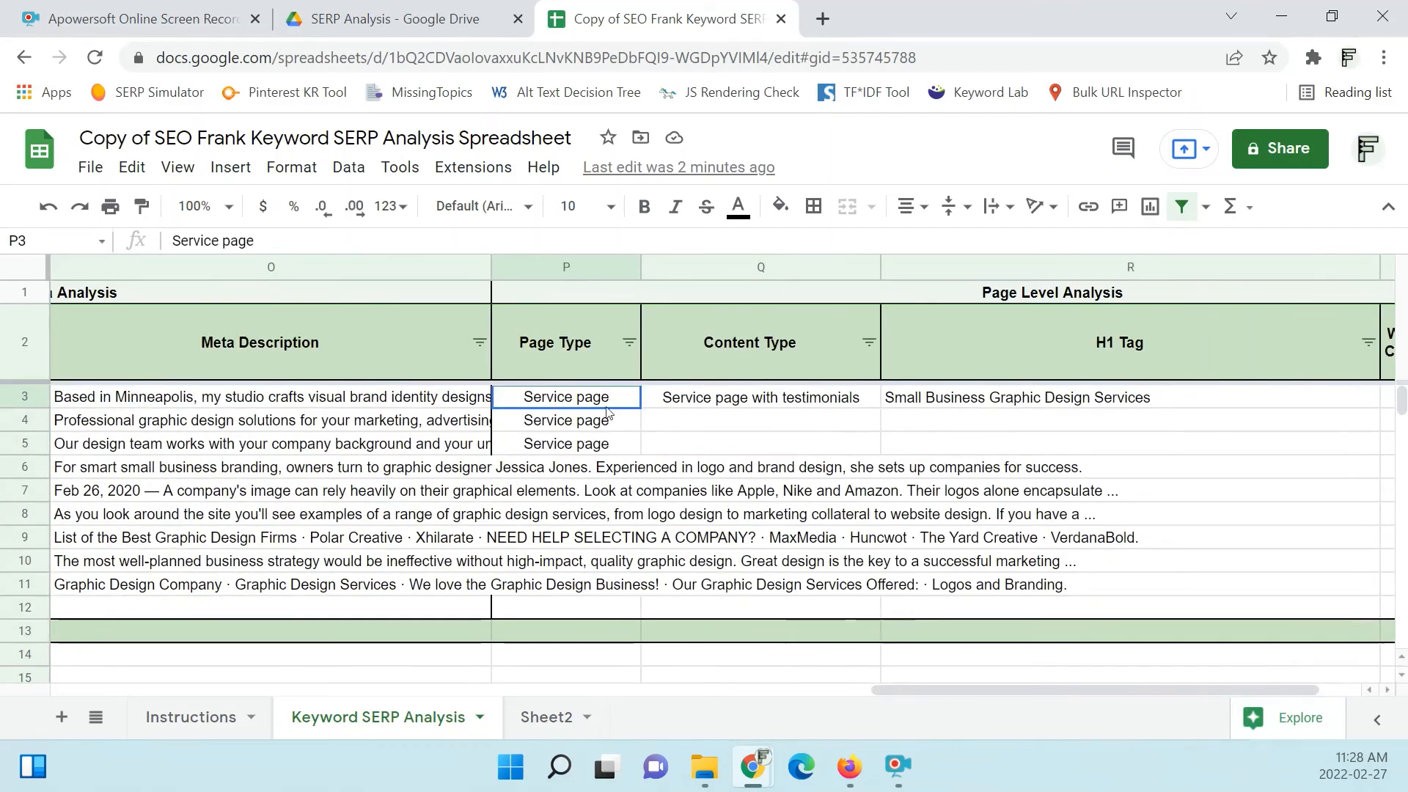
drag(561, 402, 766, 606)
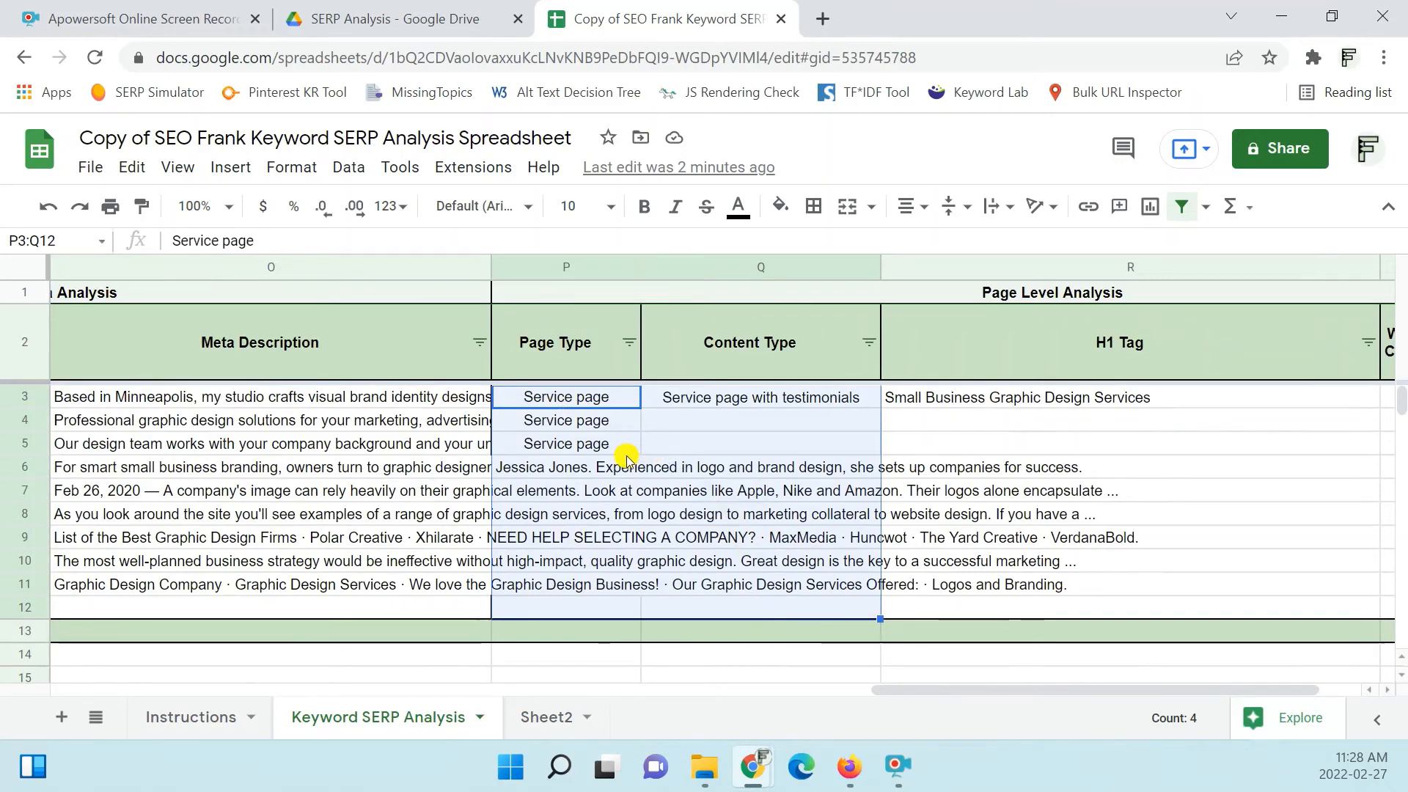
click(596, 401)
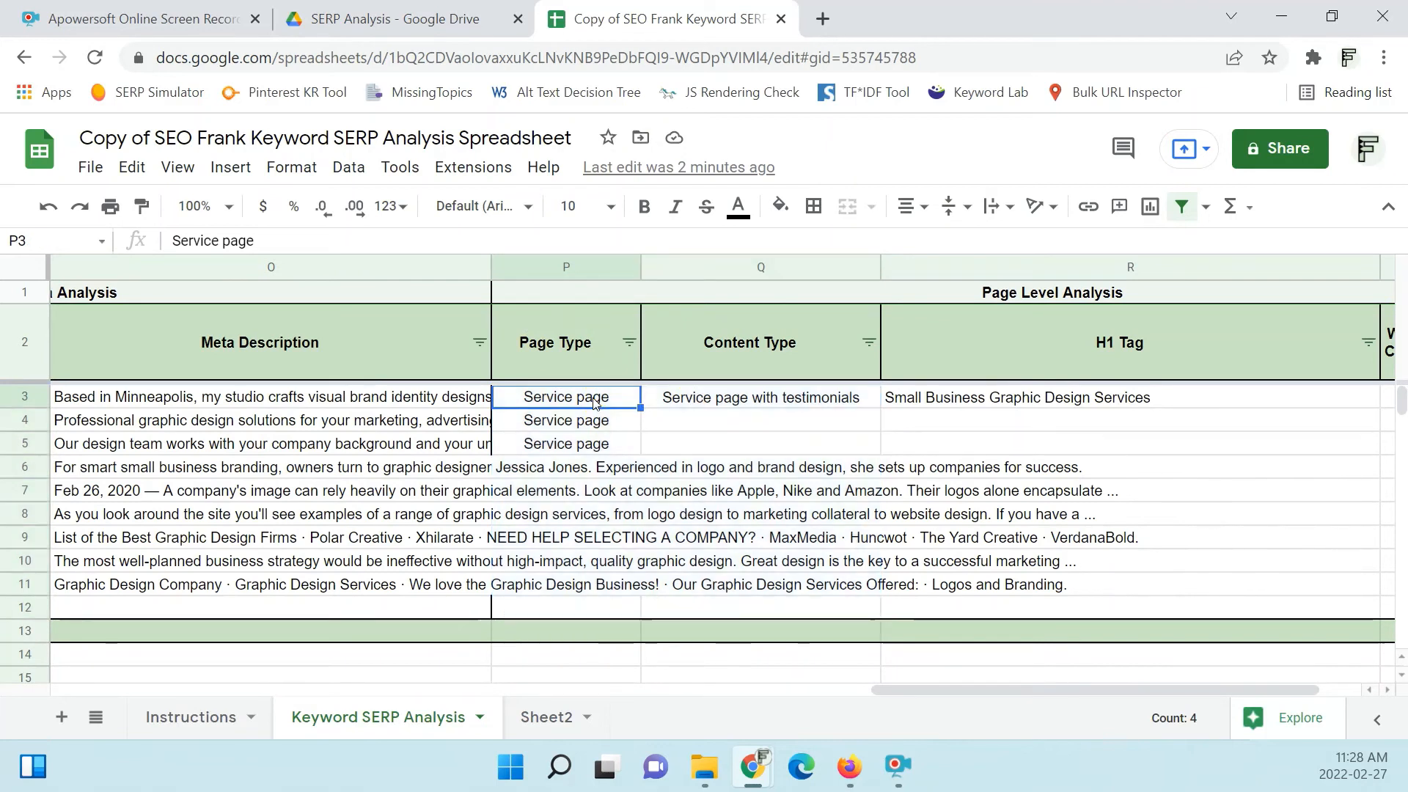
drag(595, 401, 603, 616)
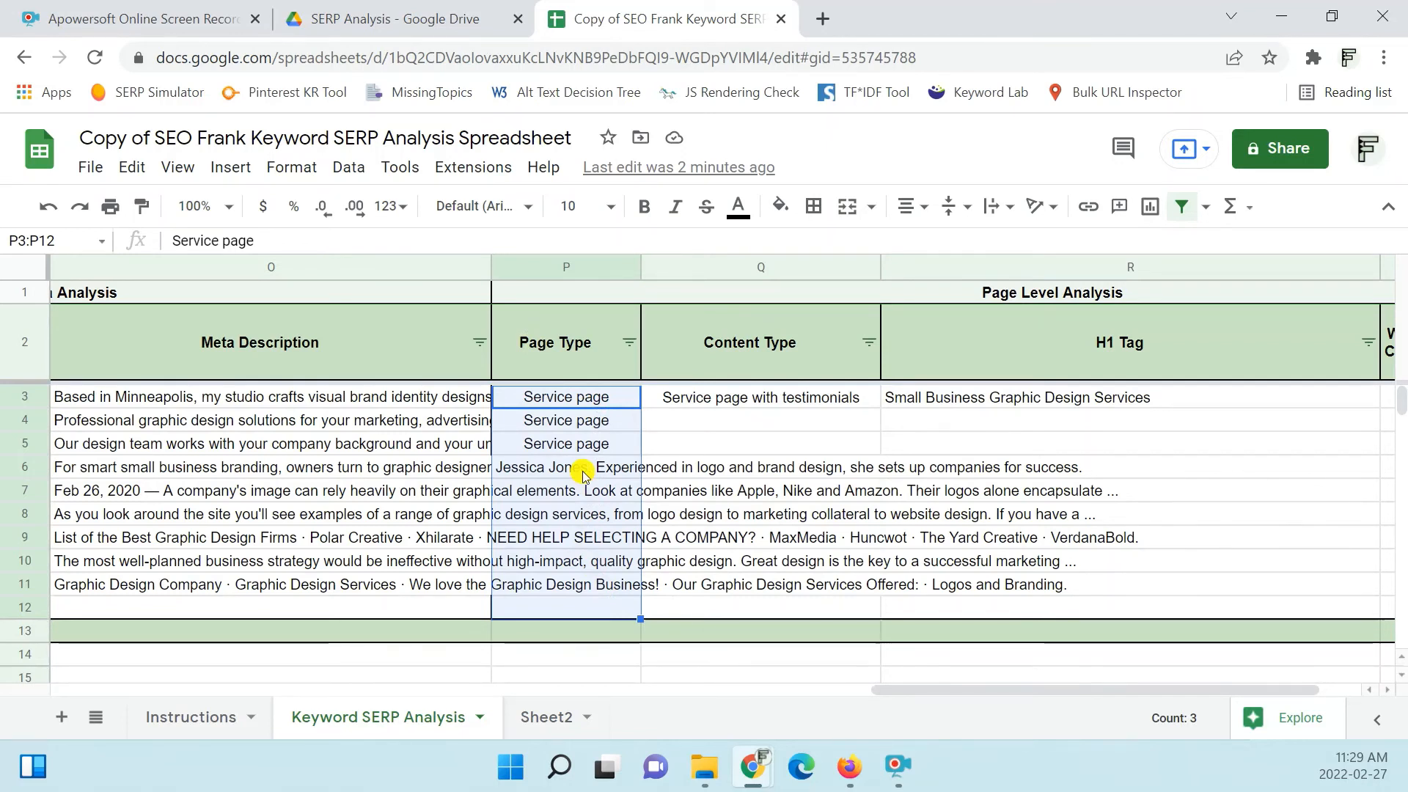
- Examine the Content Type, Word Count, Images and Videos columns for all ten results in the copied SERP analysis spreadsheet
drag(724, 402, 724, 463)
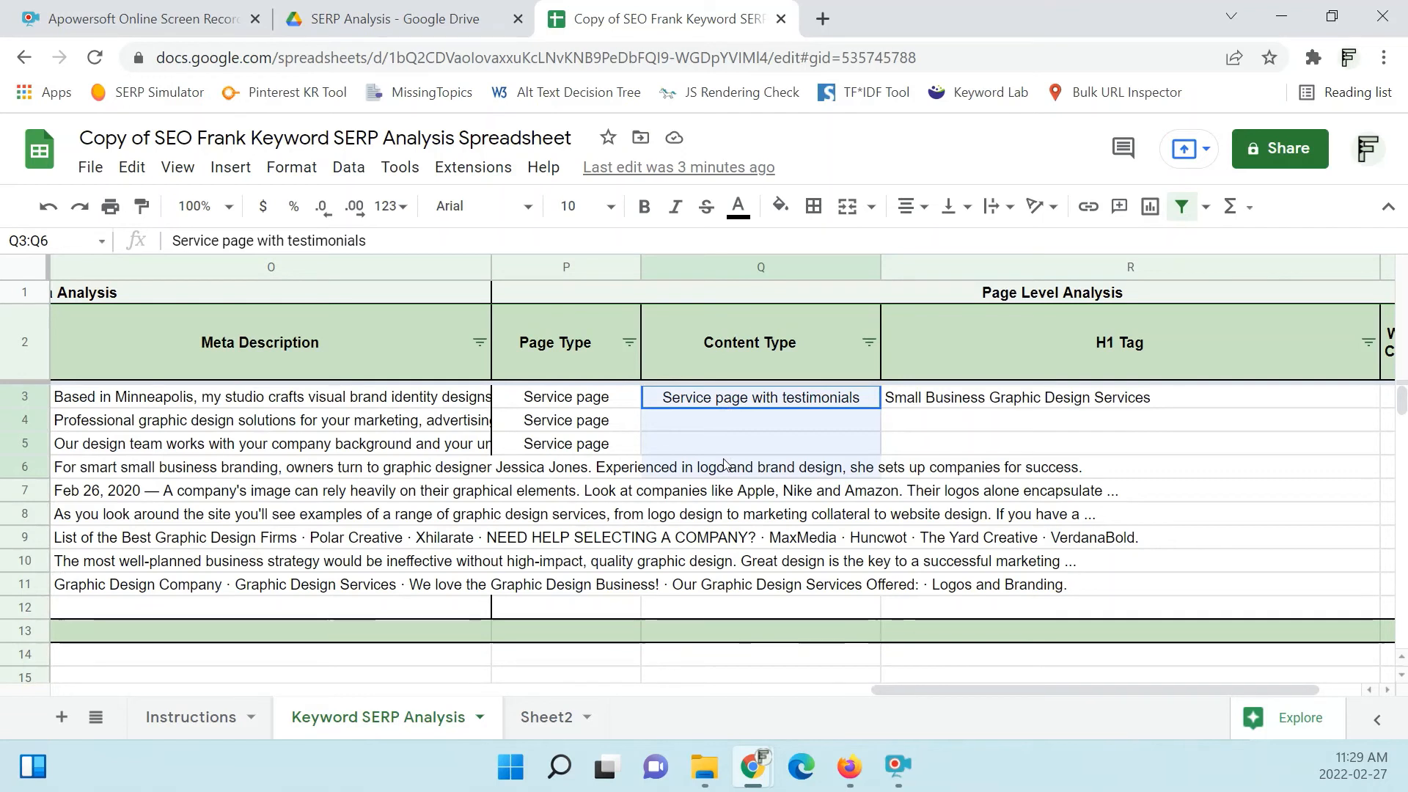
drag(725, 463, 734, 614)
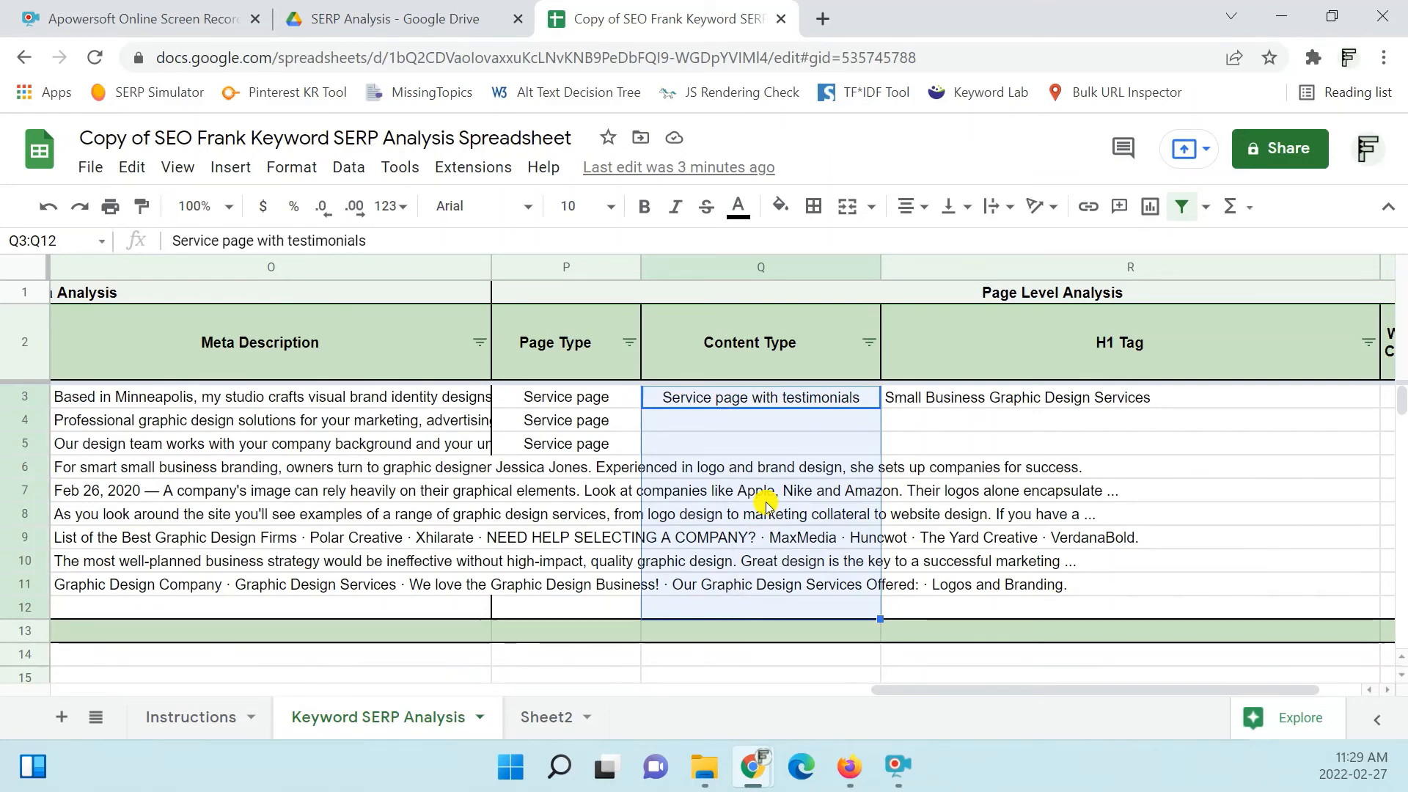
drag(1236, 696, 1251, 700)
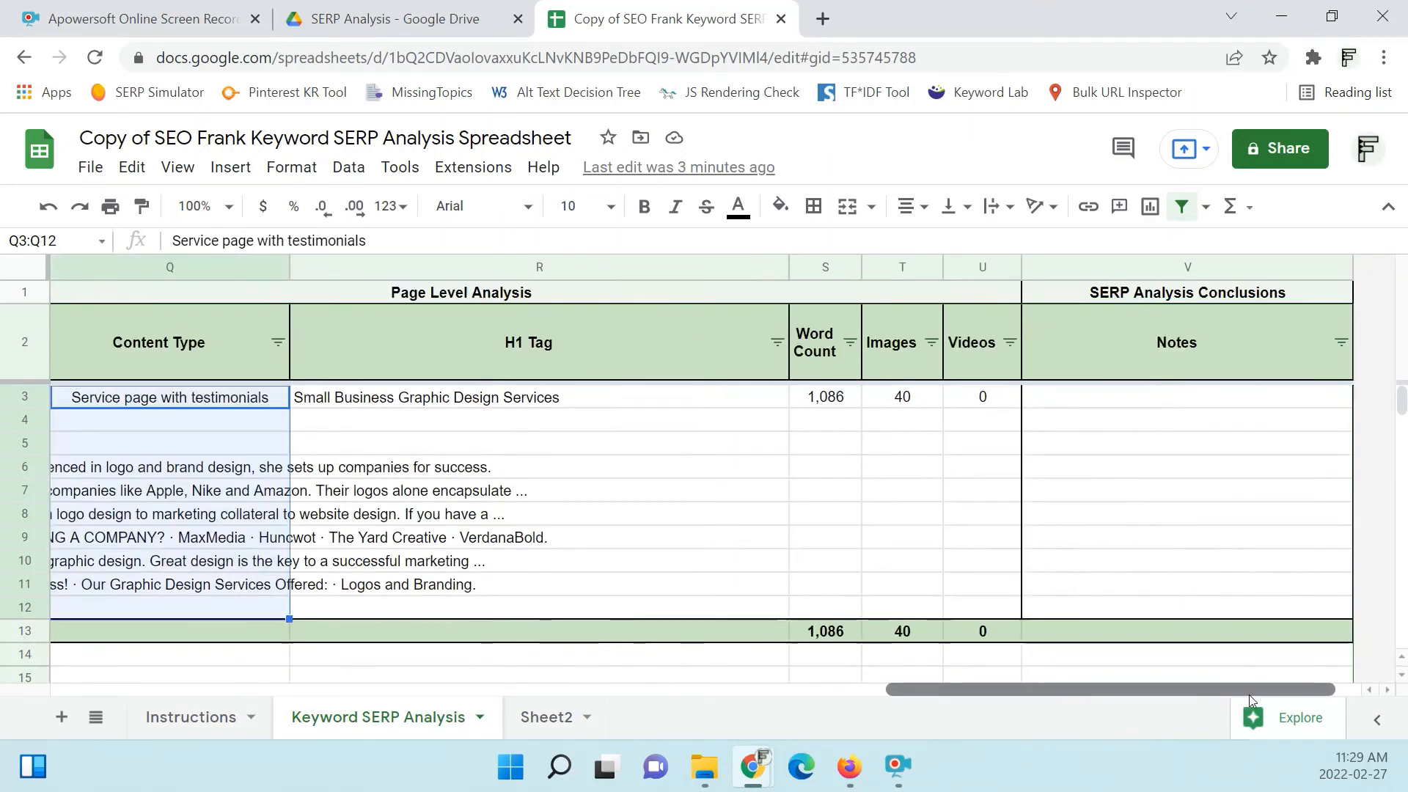
drag(826, 396, 840, 611)
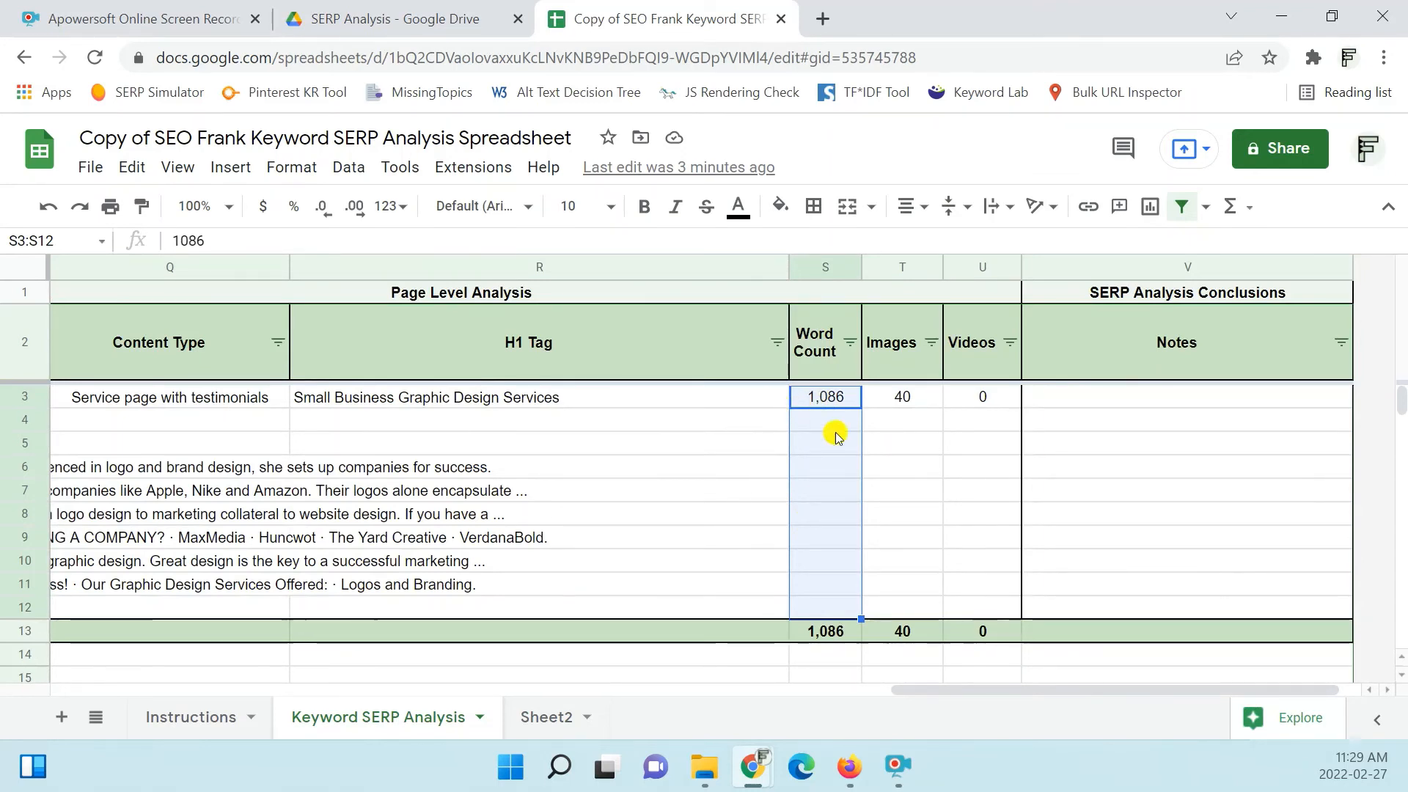
click(901, 467)
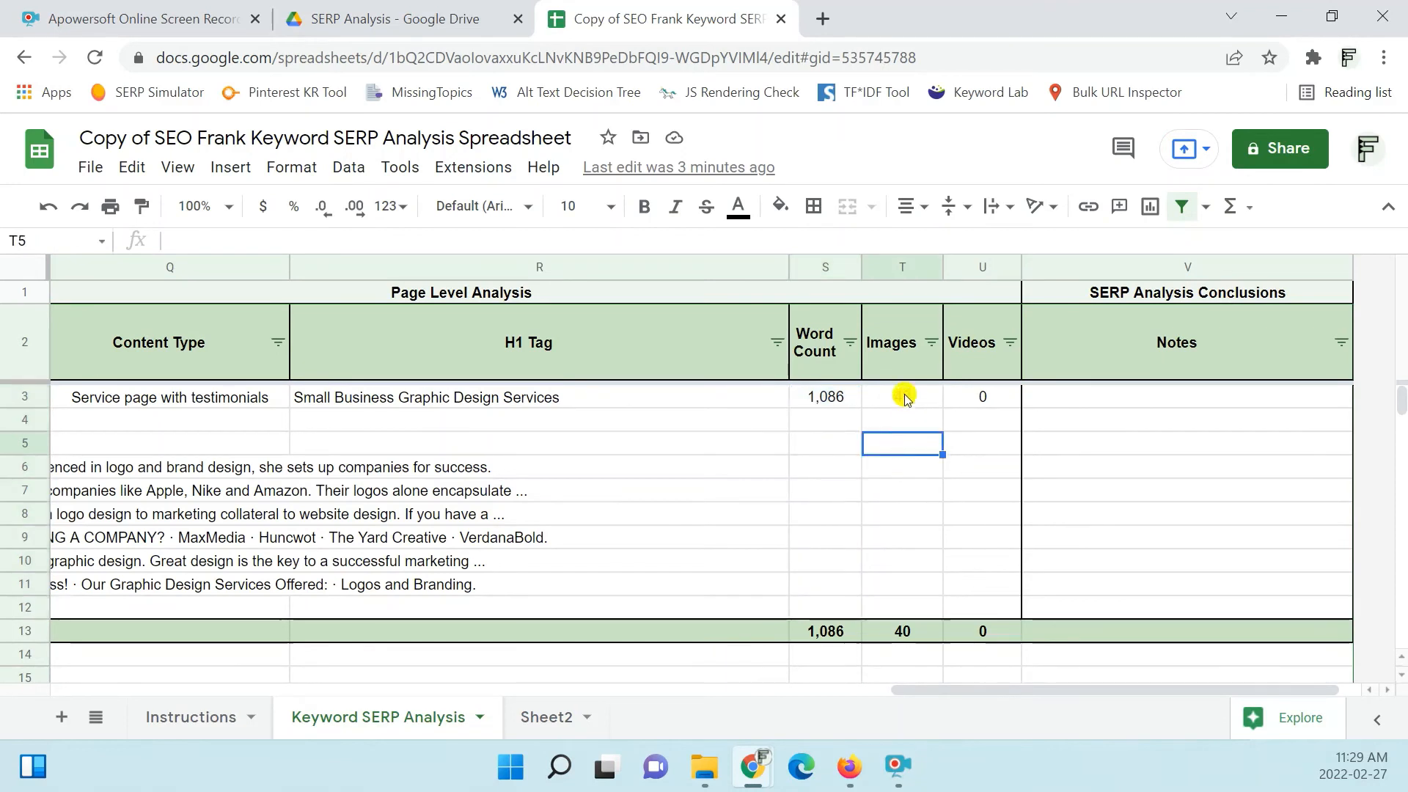
drag(904, 394, 972, 604)
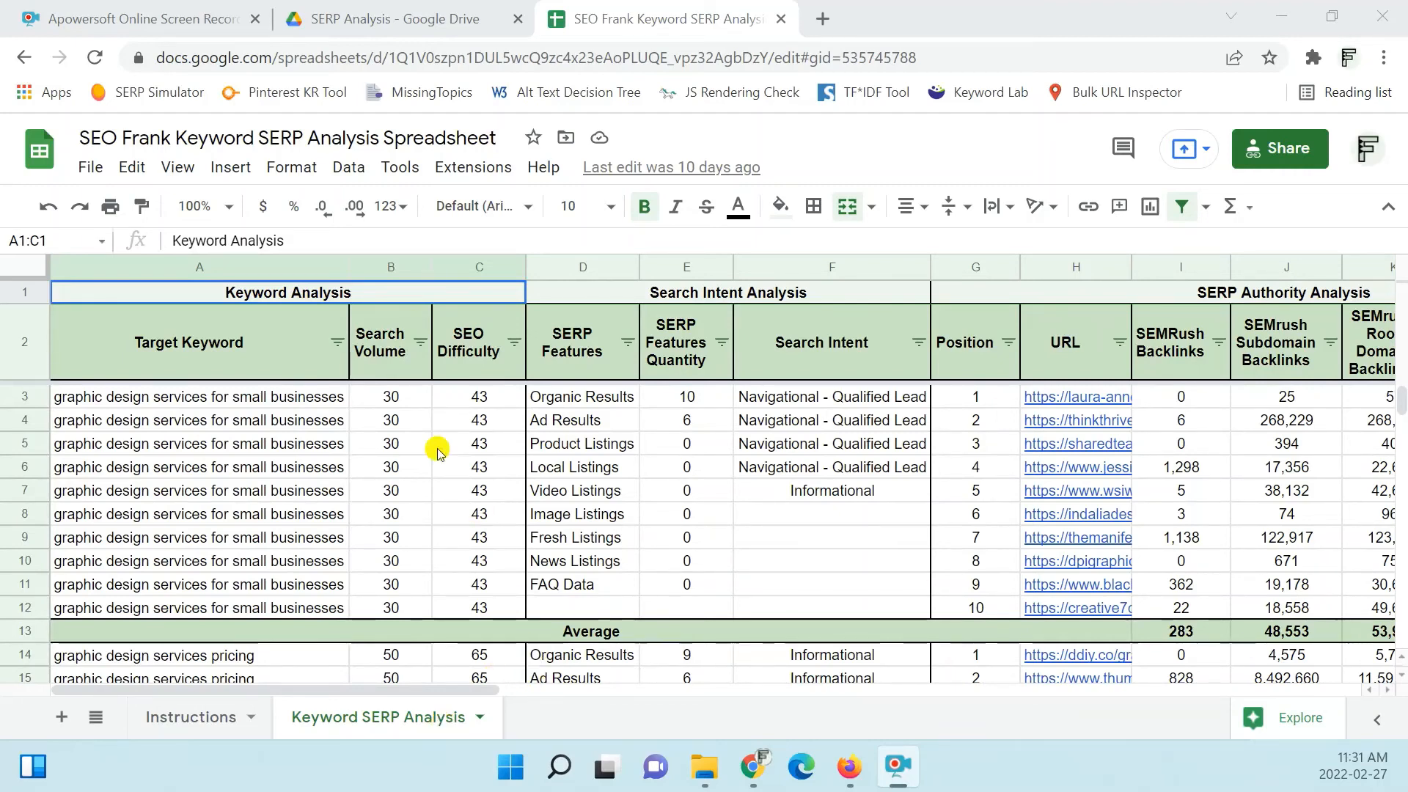
- Examine the SERP features, their quantities and the Search Intent column for "graphic design services for small businesses" in the completed example spreadsheet
drag(274, 682, 300, 688)
click(536, 517)
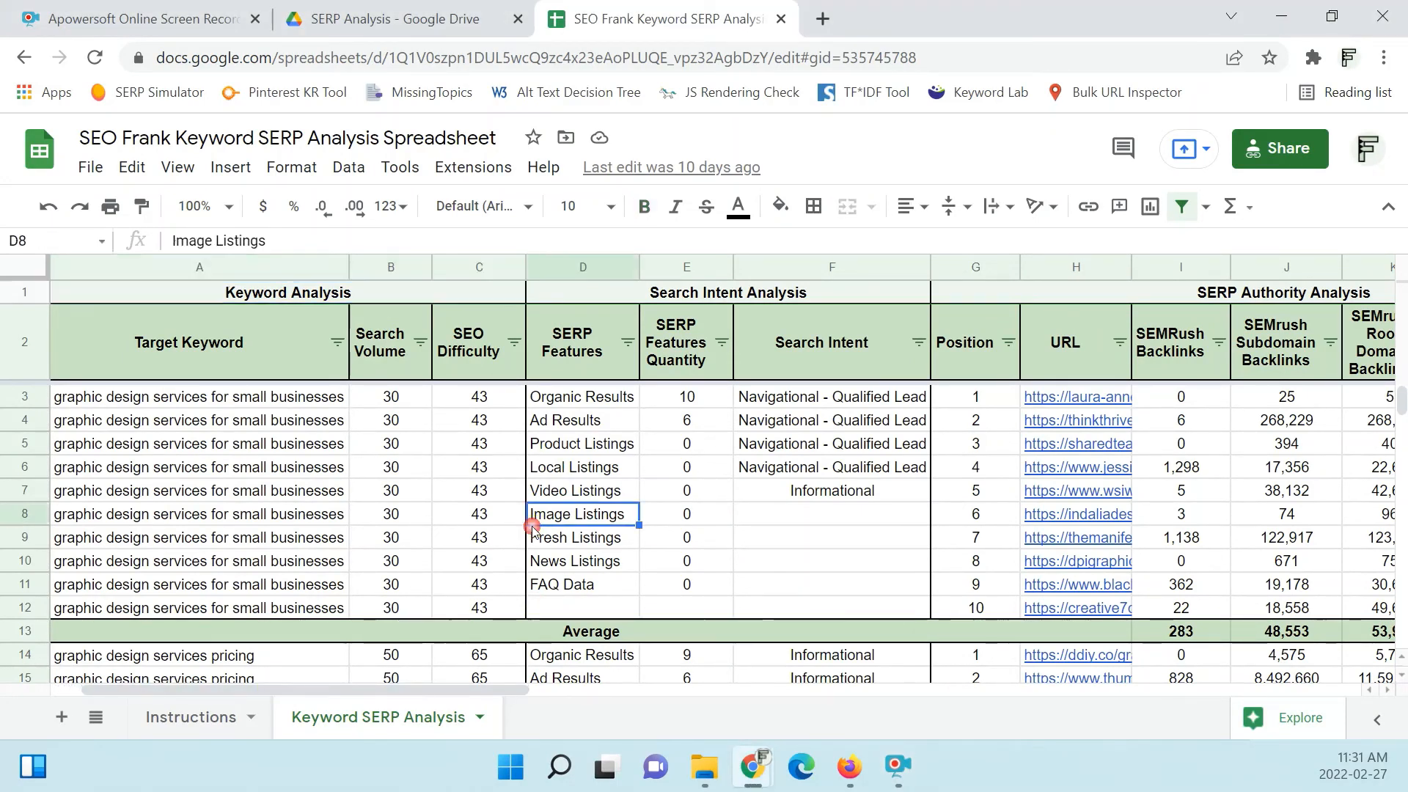
drag(624, 400, 825, 608)
drag(836, 400, 860, 597)
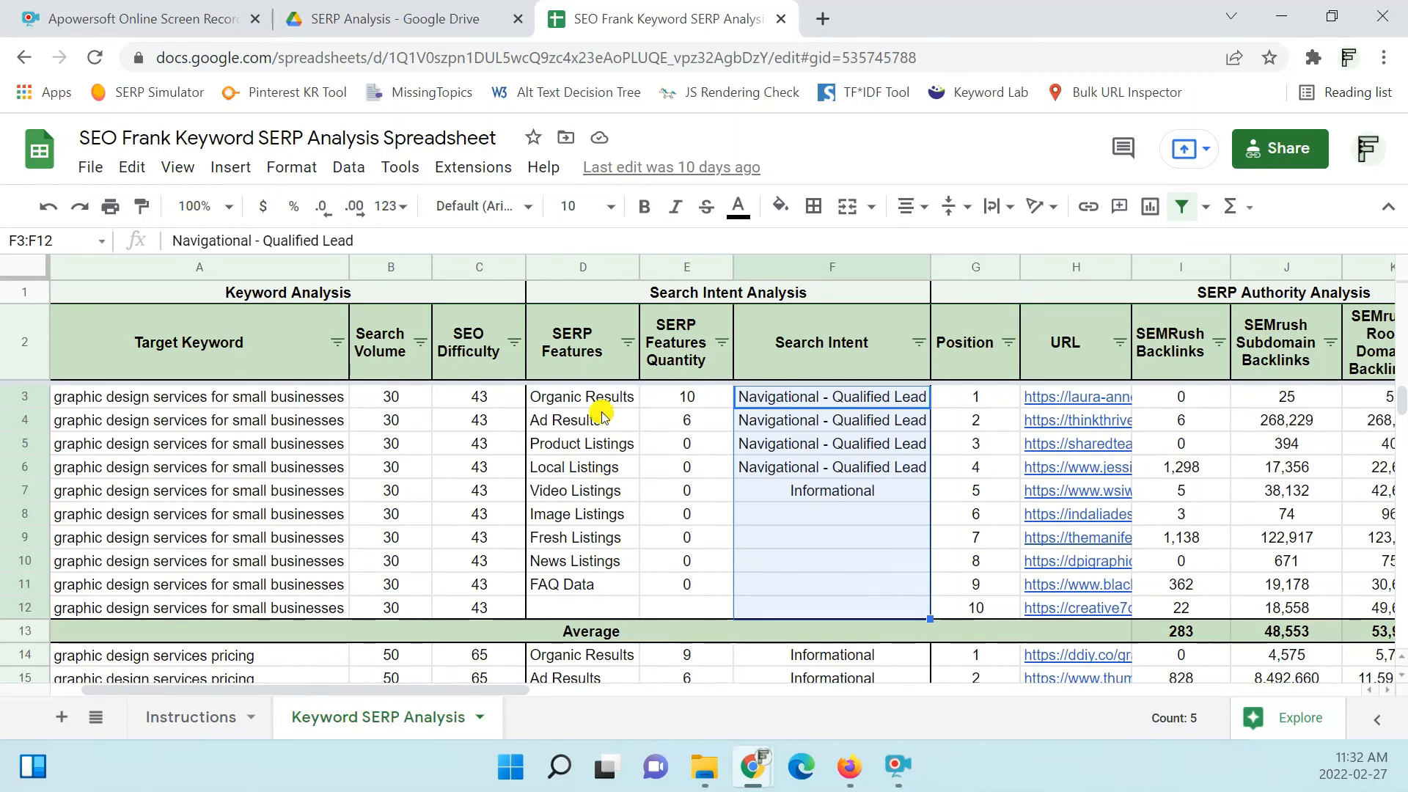
drag(587, 393, 678, 615)
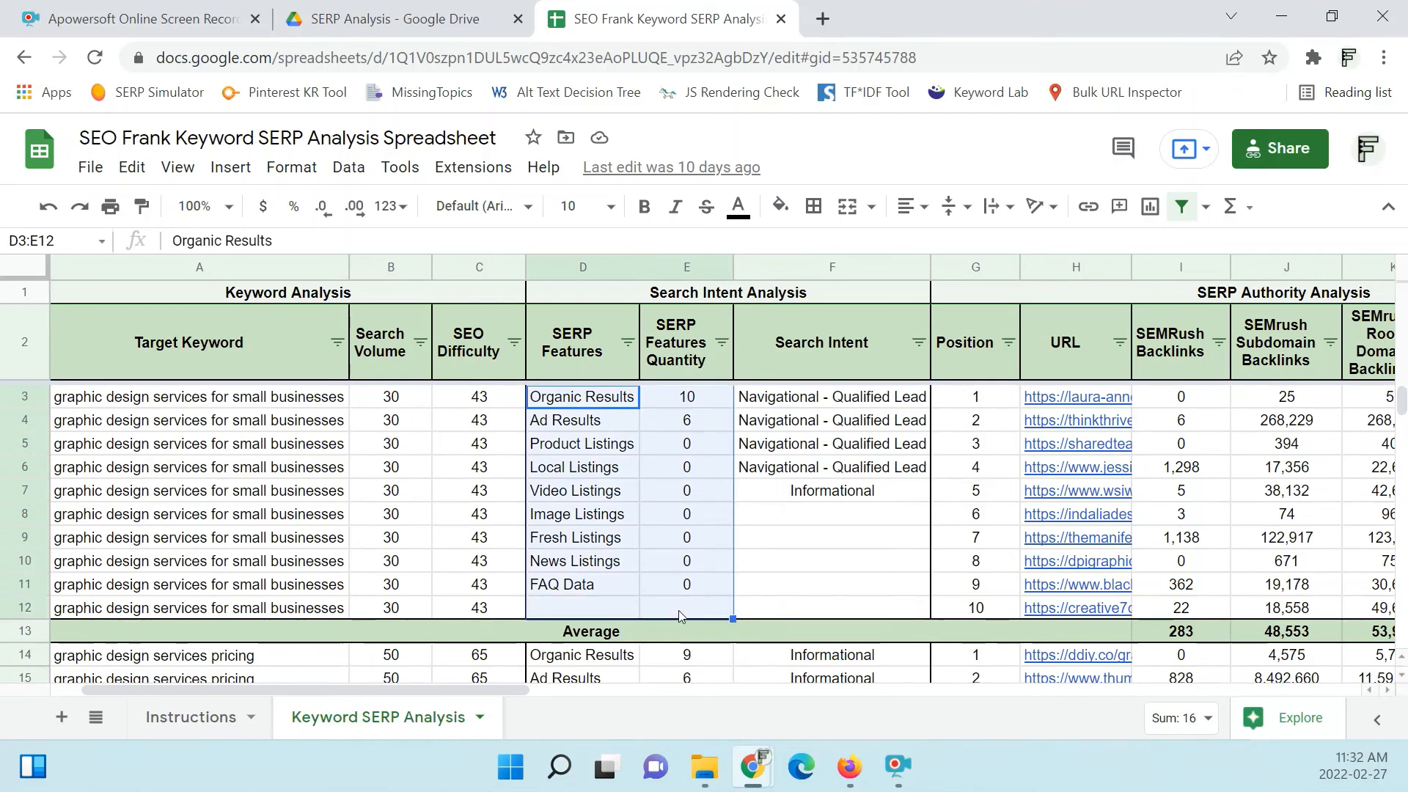
click(686, 419)
click(683, 512)
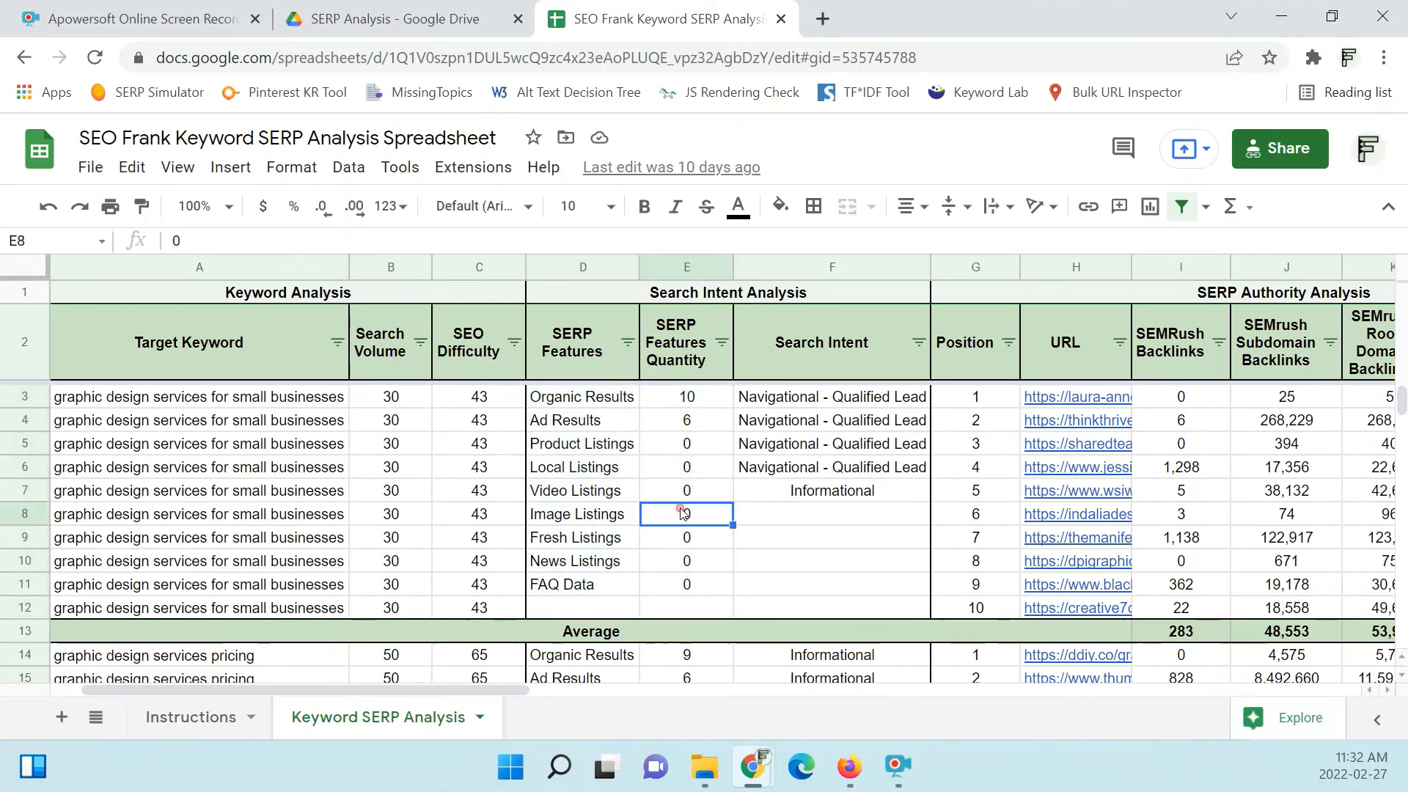
click(689, 568)
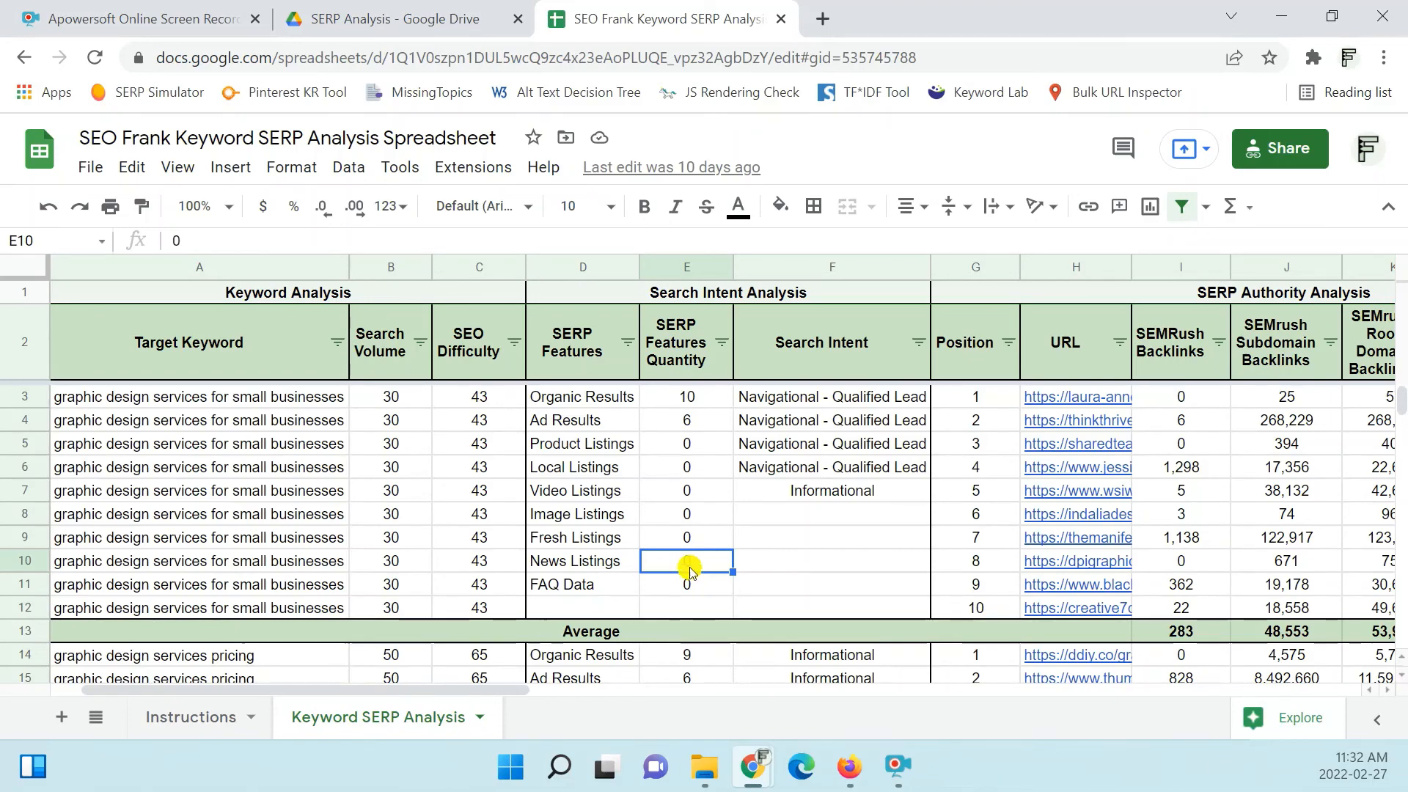
- Review the SERP authority columns, including URL and SEMRush Backlinks, and the Page Title and Meta Description columns for the first keyword
drag(486, 689, 689, 681)
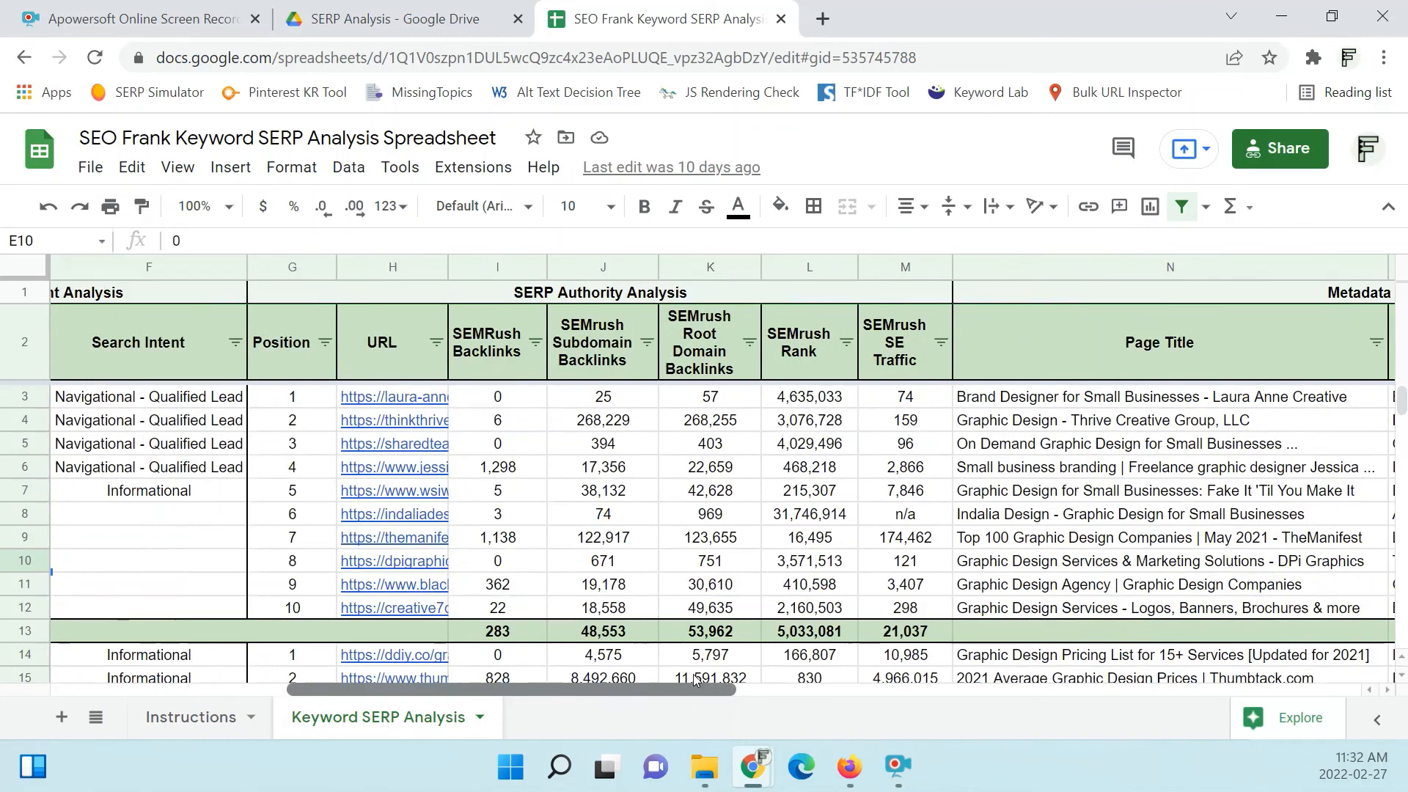
drag(508, 402, 507, 609)
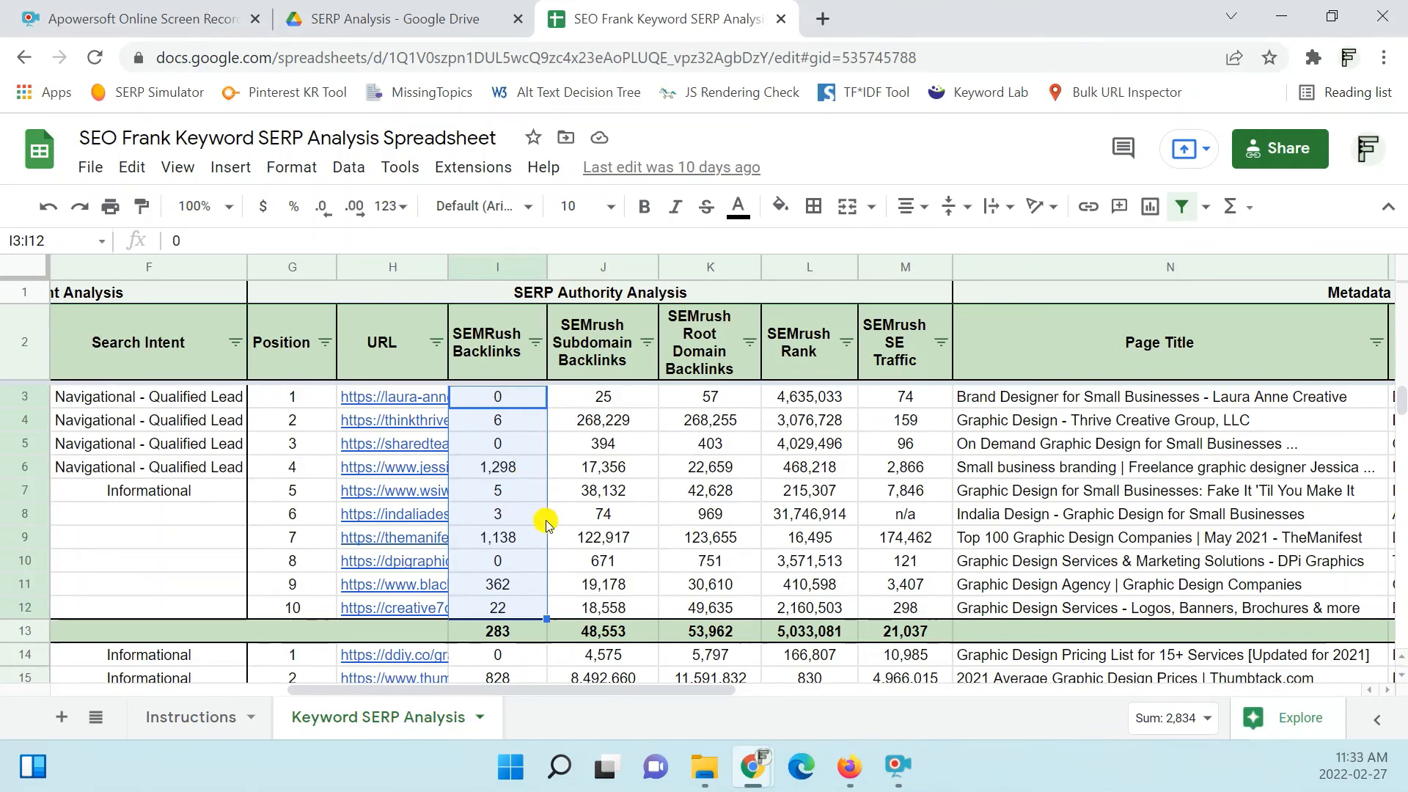
drag(547, 693, 768, 675)
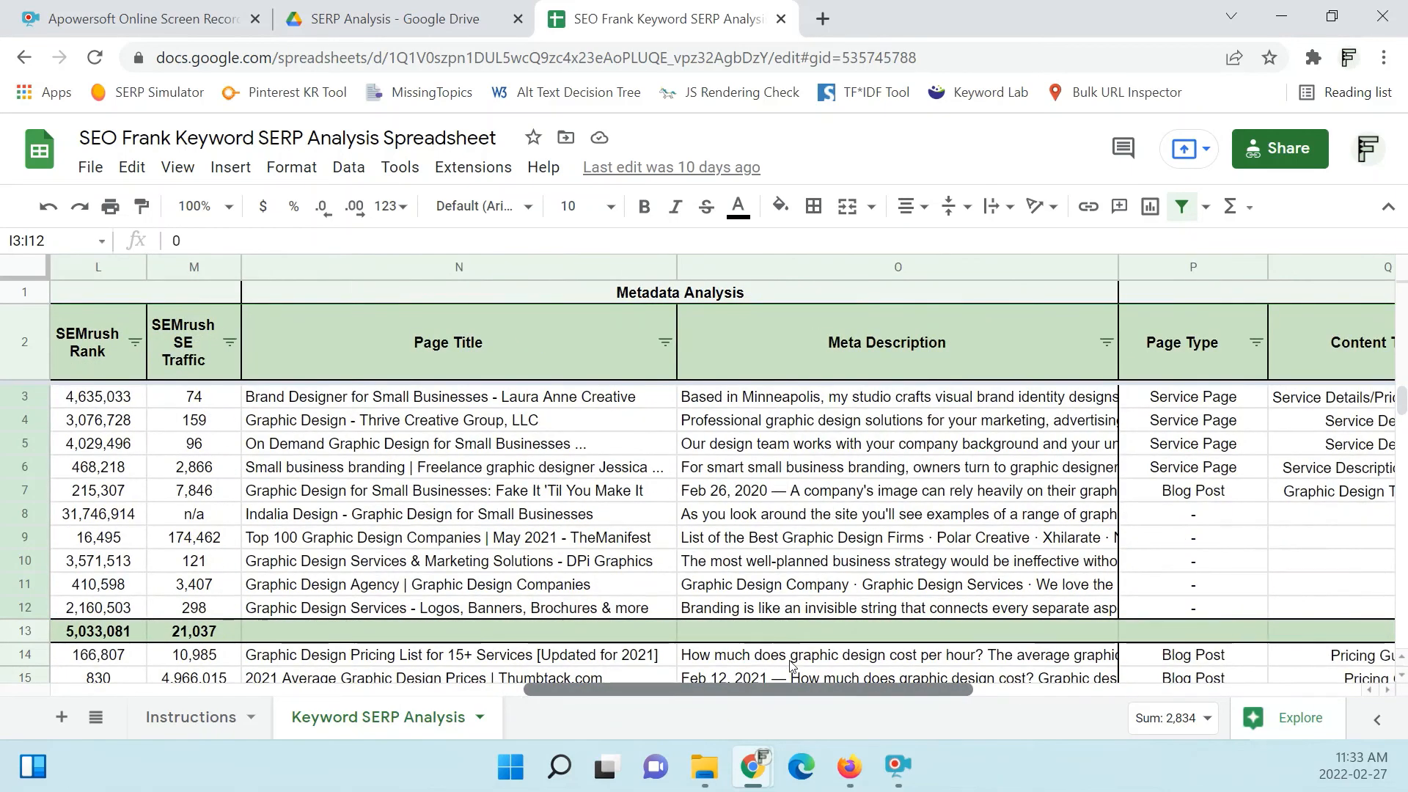
click(490, 395)
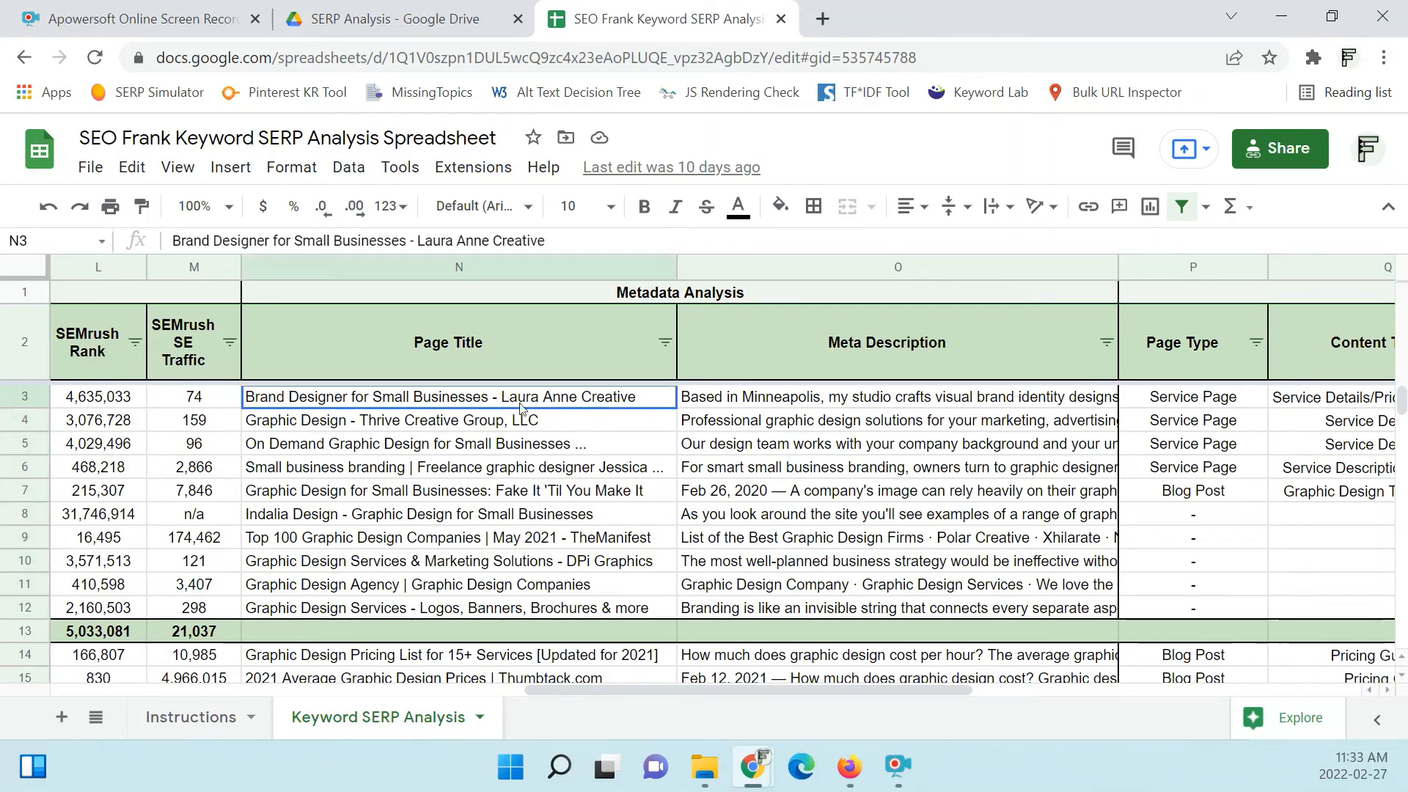
click(823, 336)
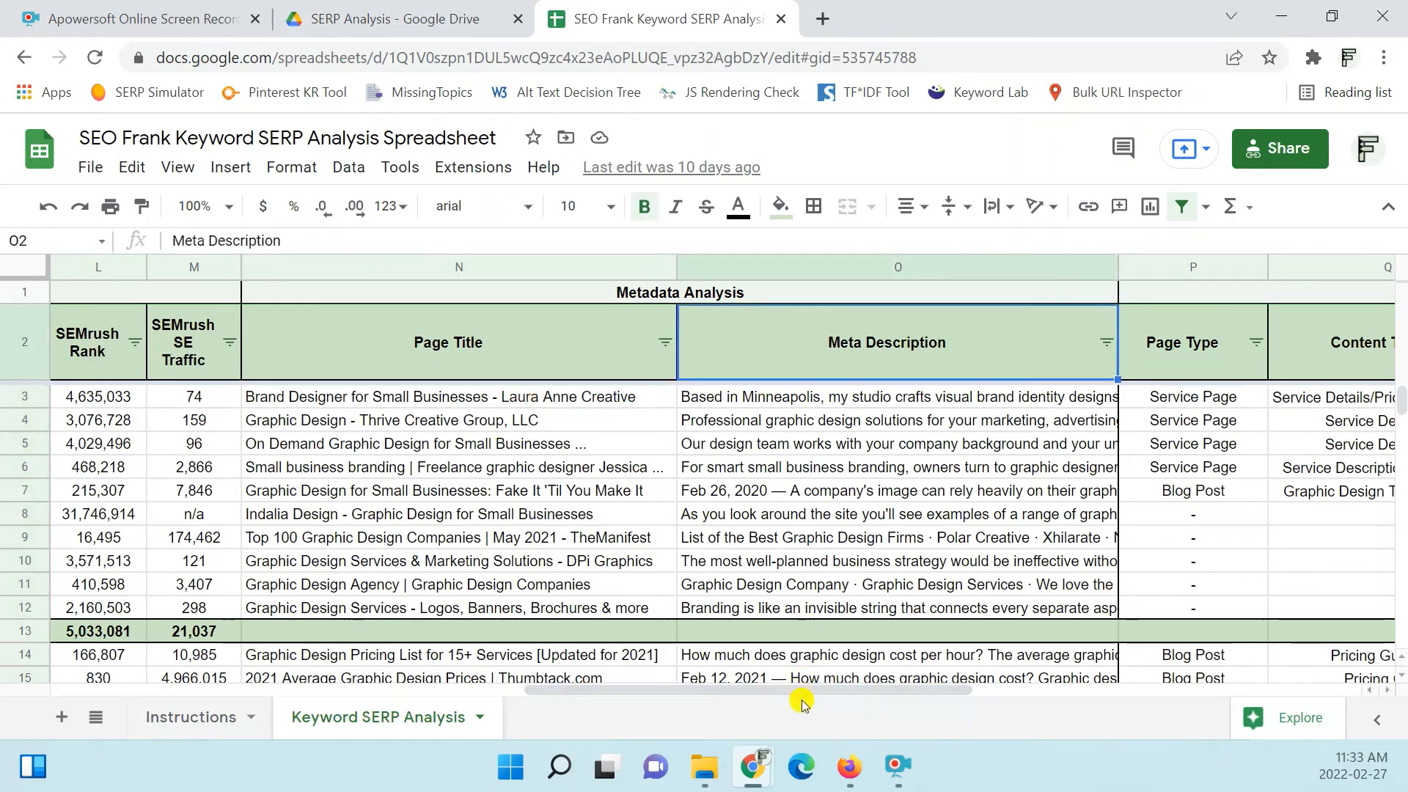
drag(792, 693, 568, 701)
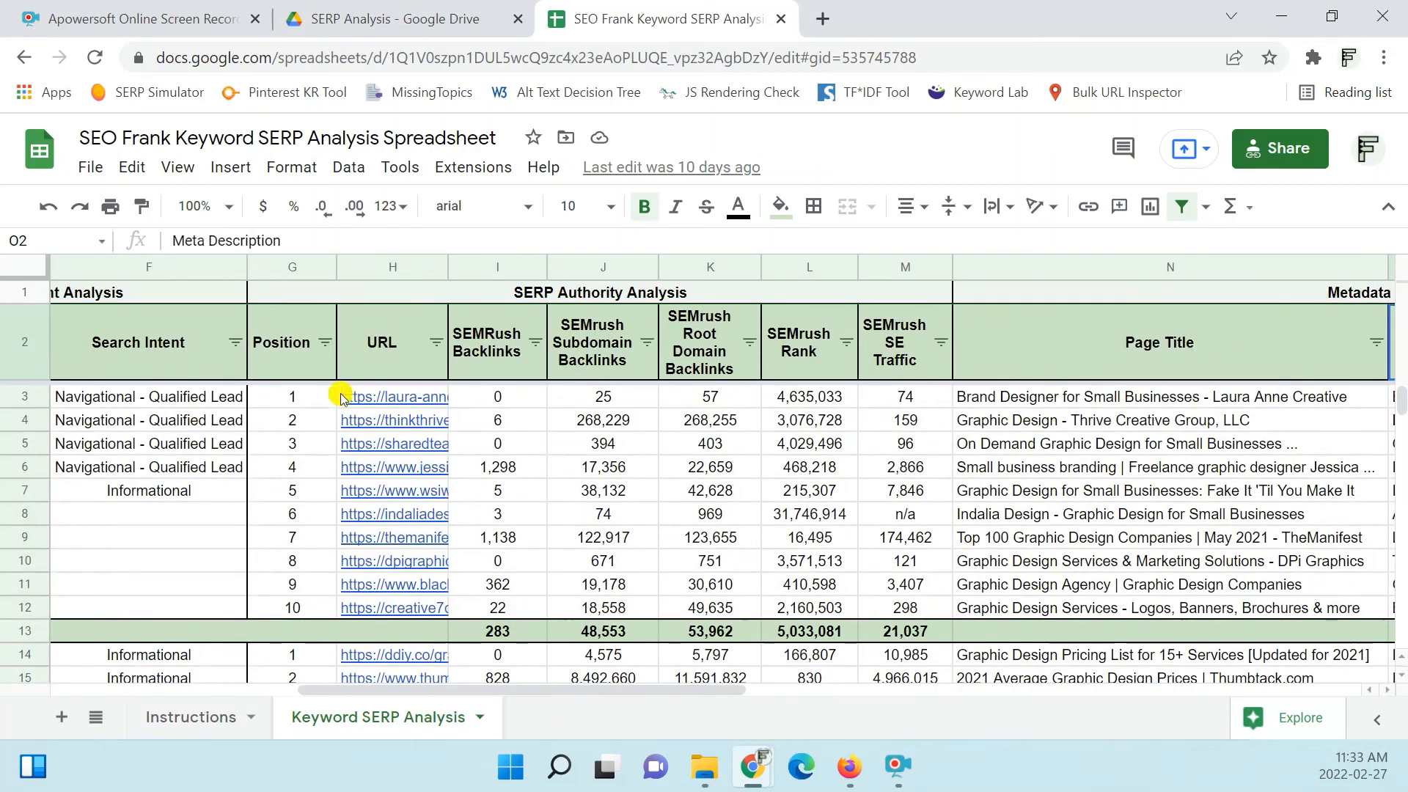
click(374, 336)
drag(458, 693, 671, 675)
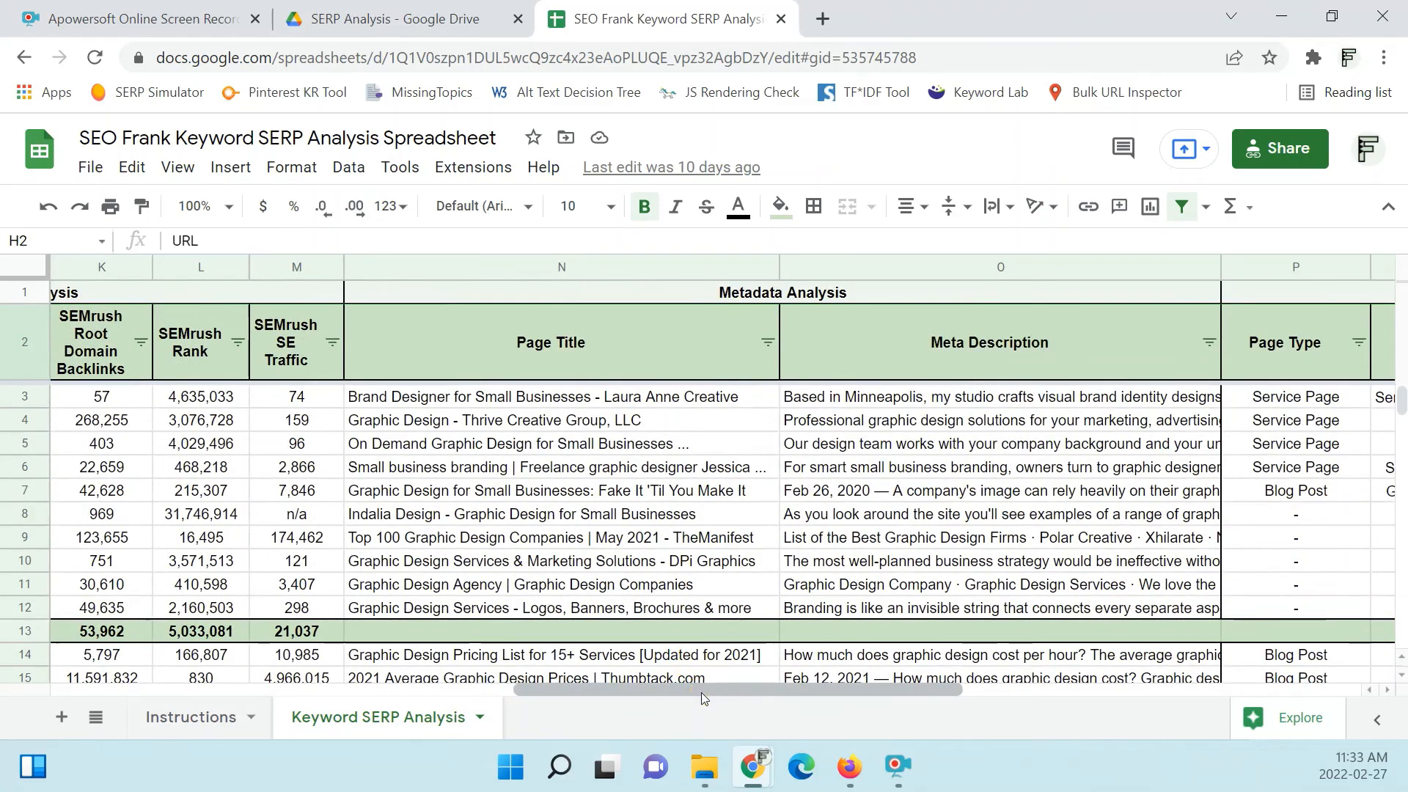
- Examine the Page Type and Content Type entries of the first five results
drag(701, 692, 1059, 684)
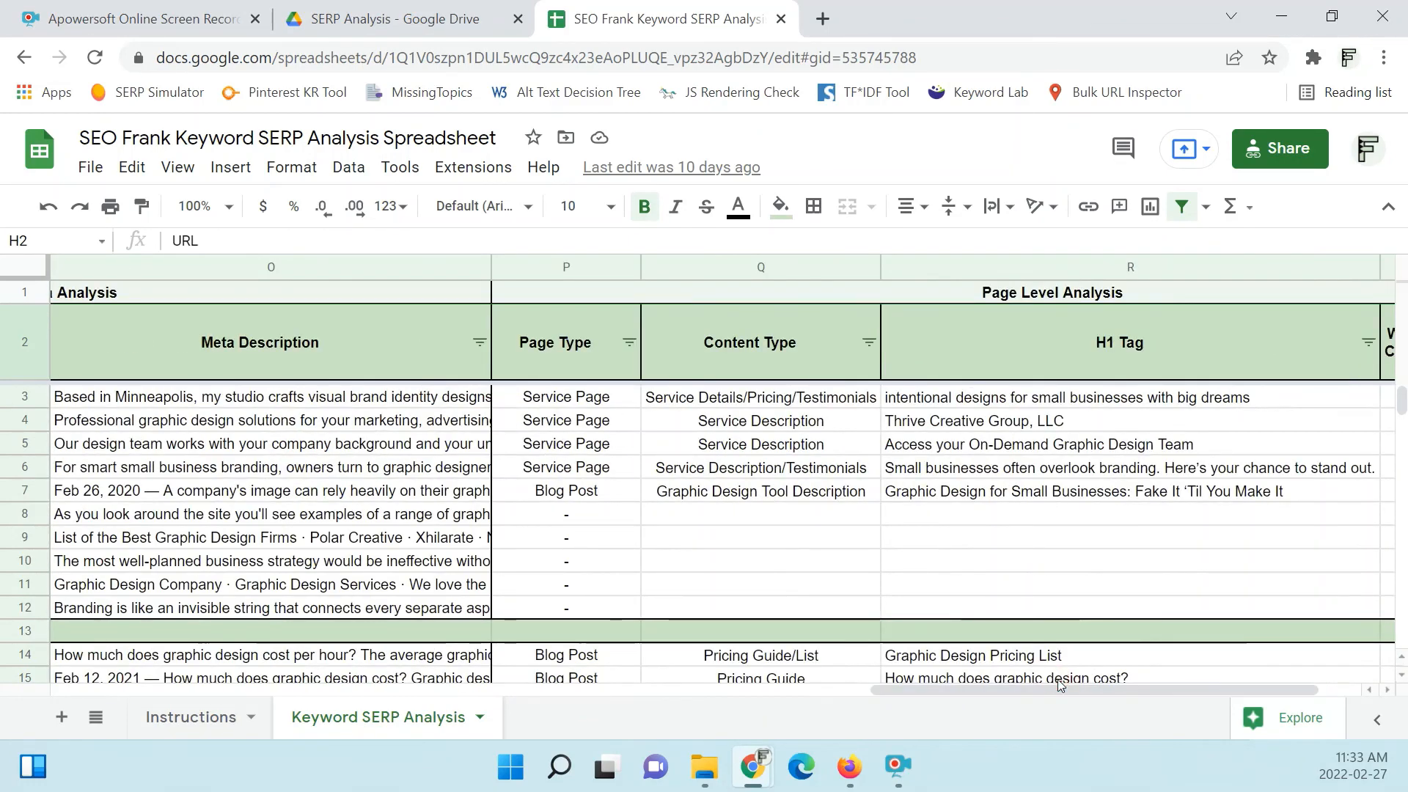
click(546, 405)
drag(546, 412, 685, 495)
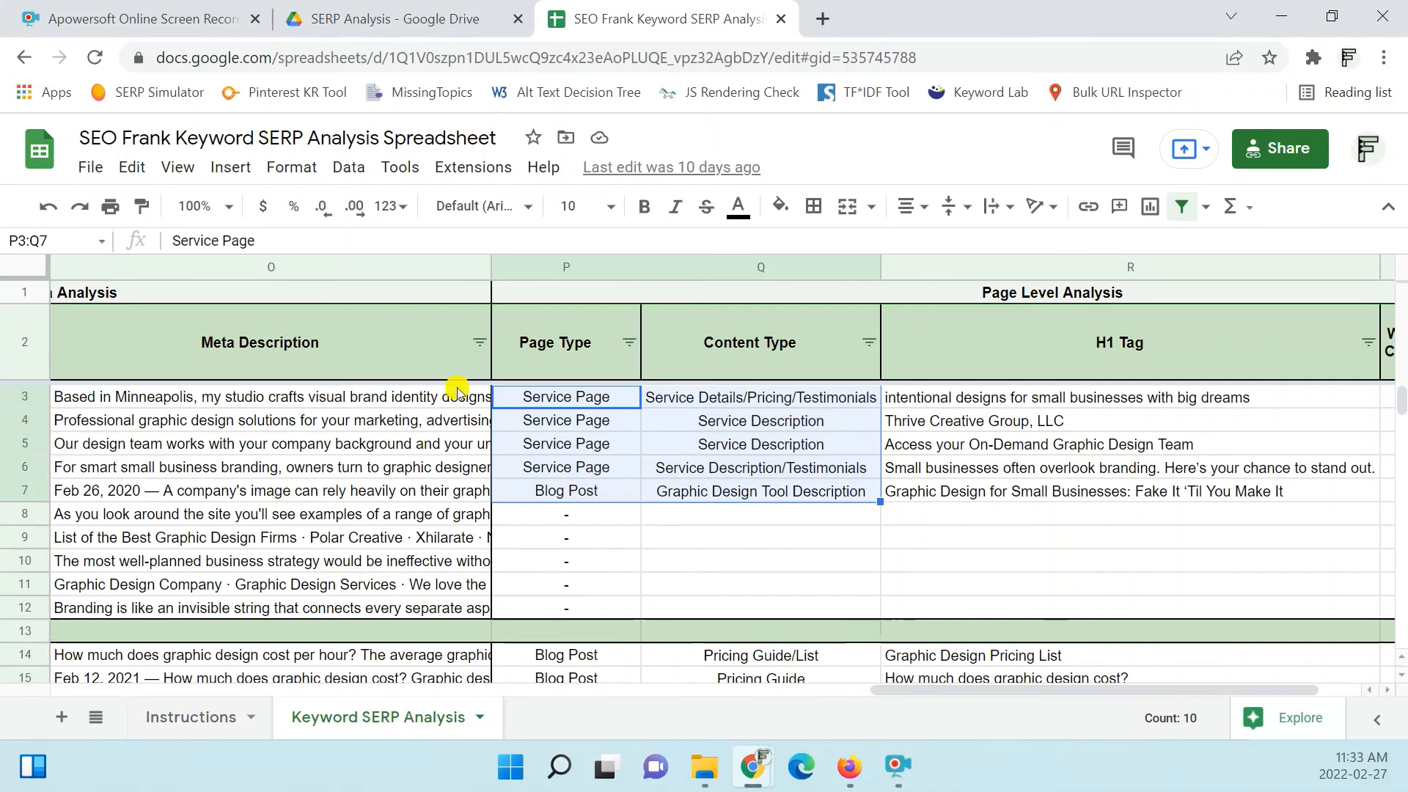
- Check the first keyword's average word count and image count, and review its Videos column entries
drag(997, 691, 1040, 689)
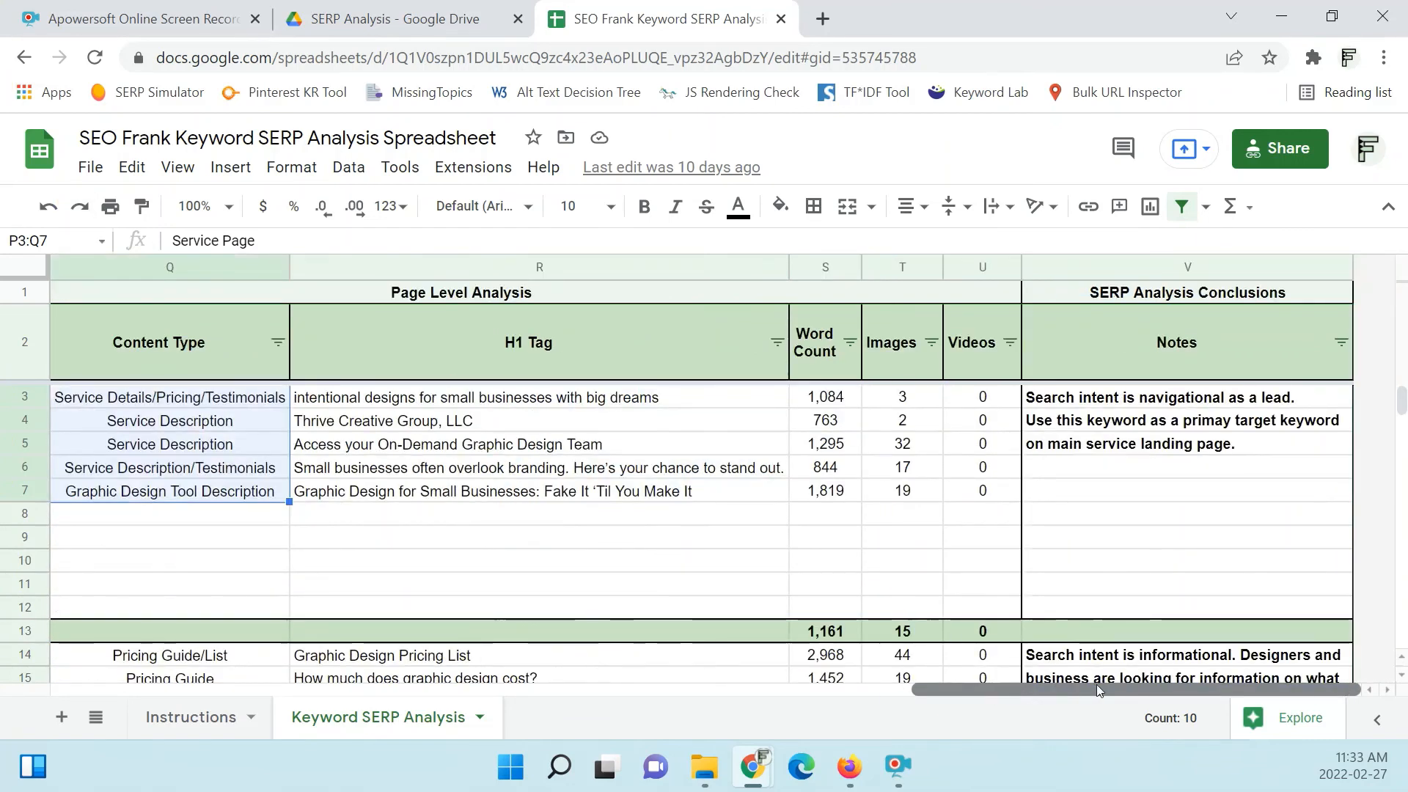
click(847, 636)
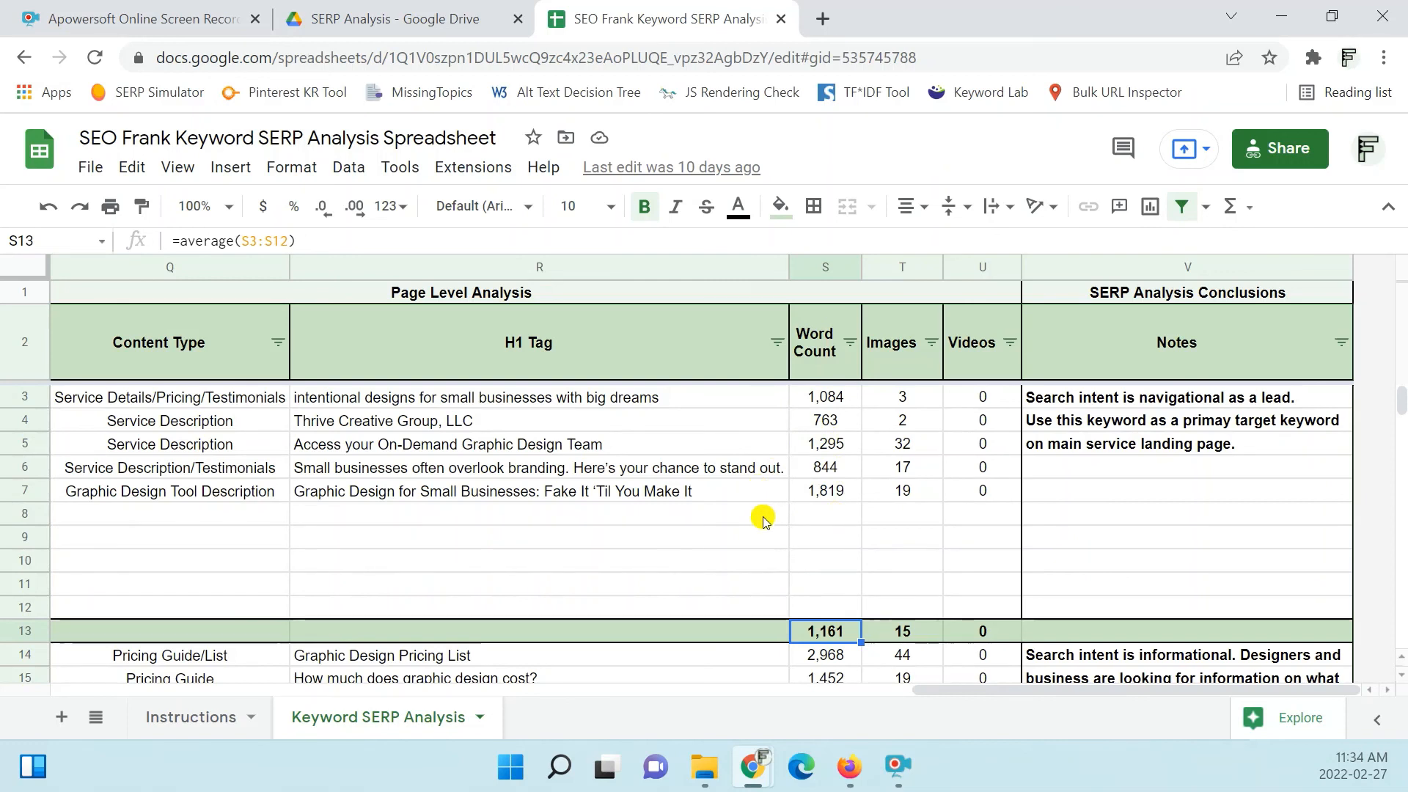
click(890, 635)
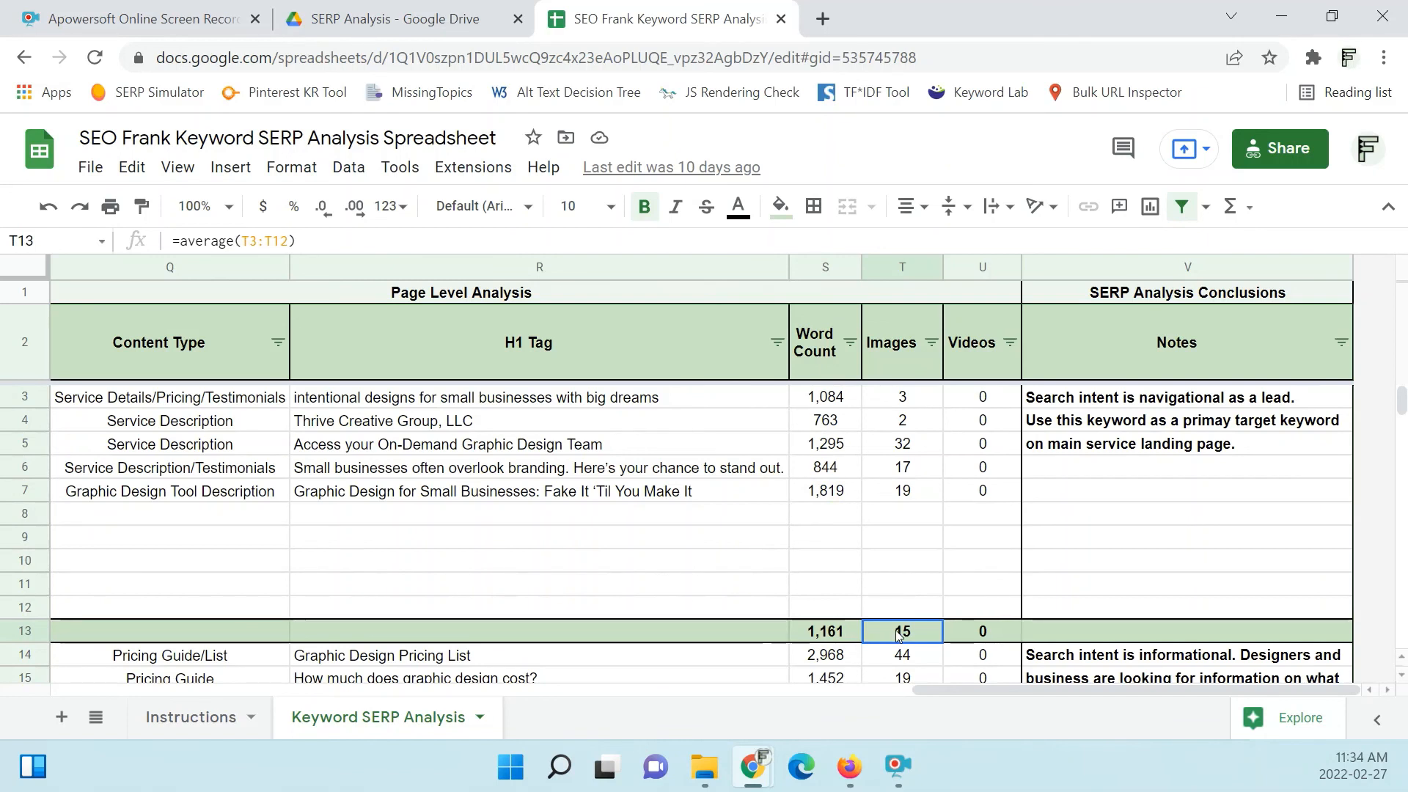
click(983, 268)
click(979, 444)
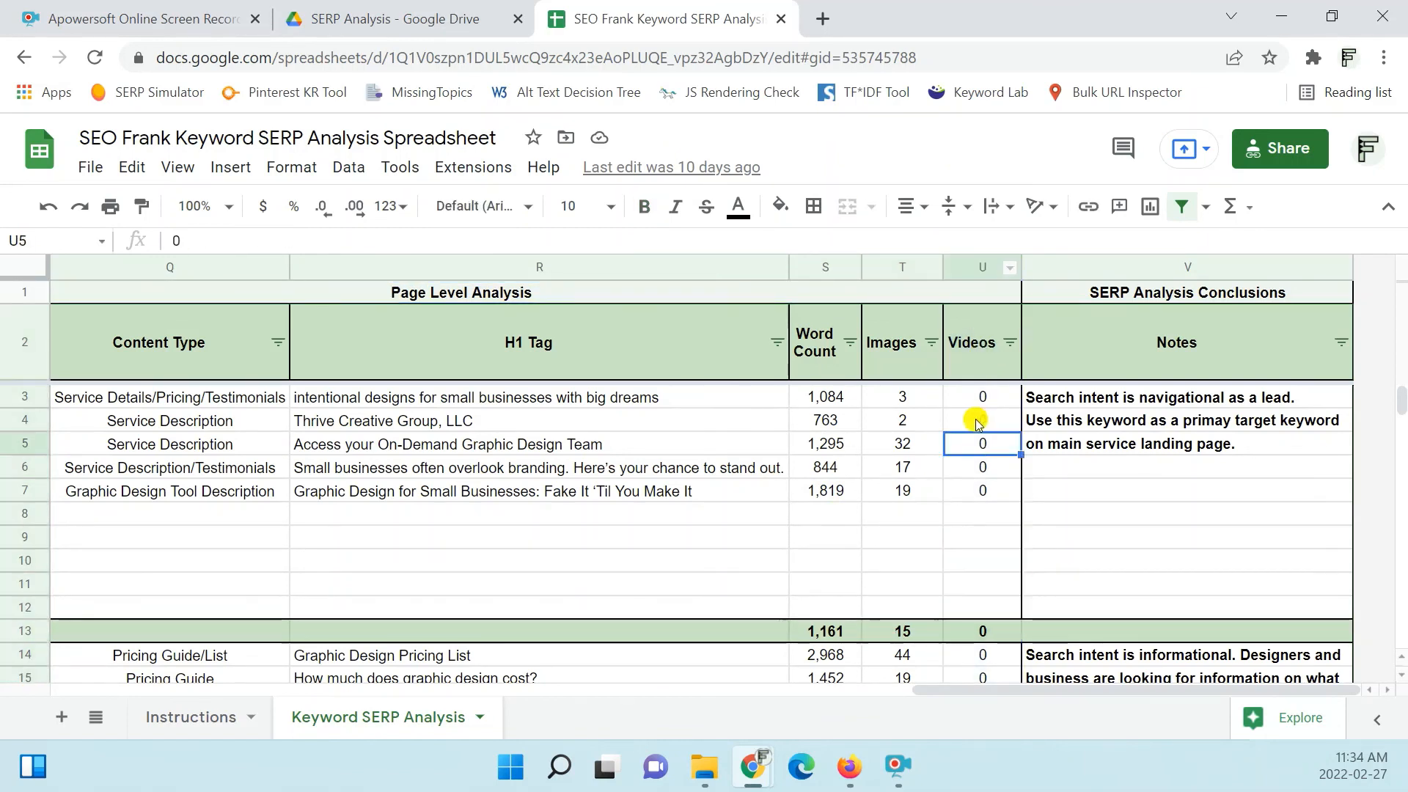
click(980, 333)
drag(981, 397, 984, 606)
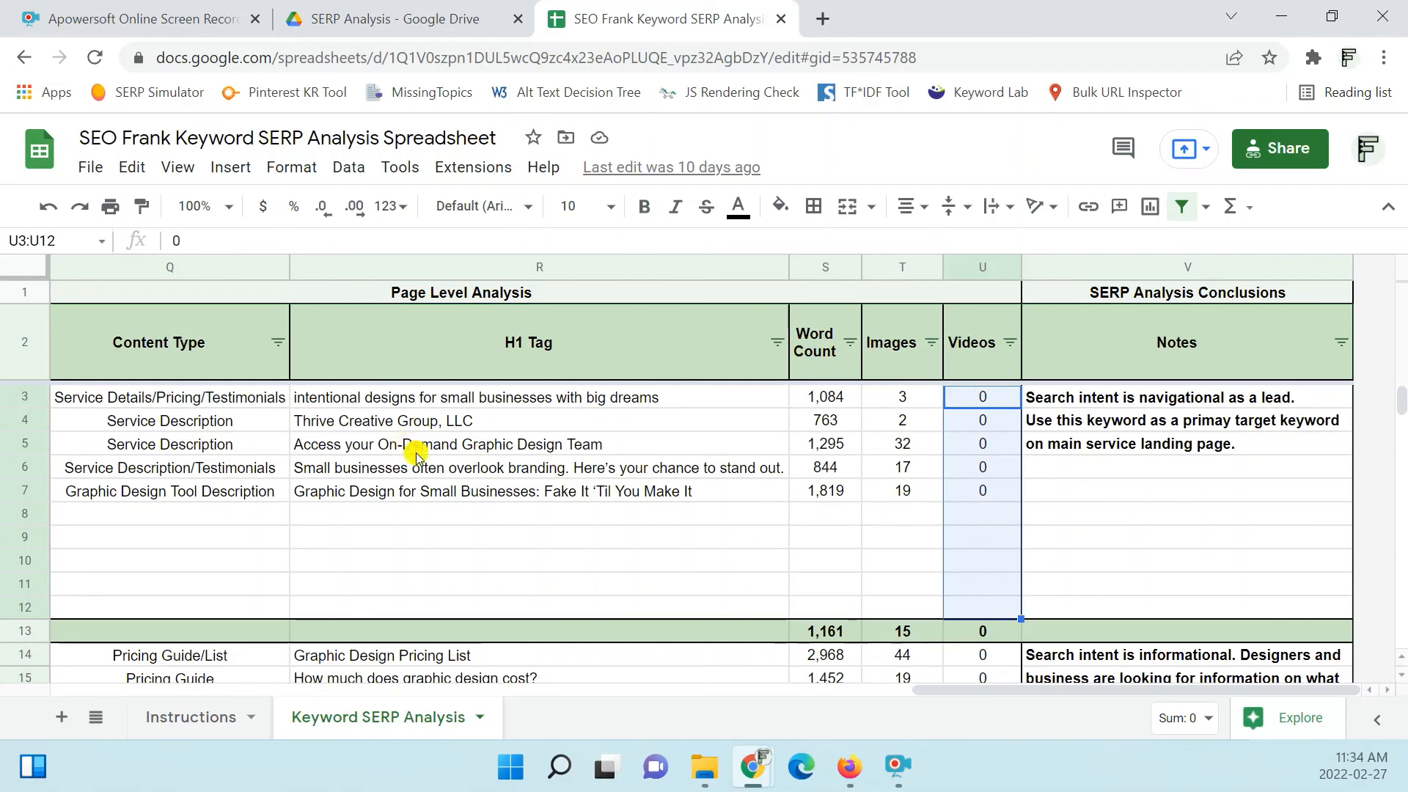
drag(983, 422, 986, 440)
click(997, 401)
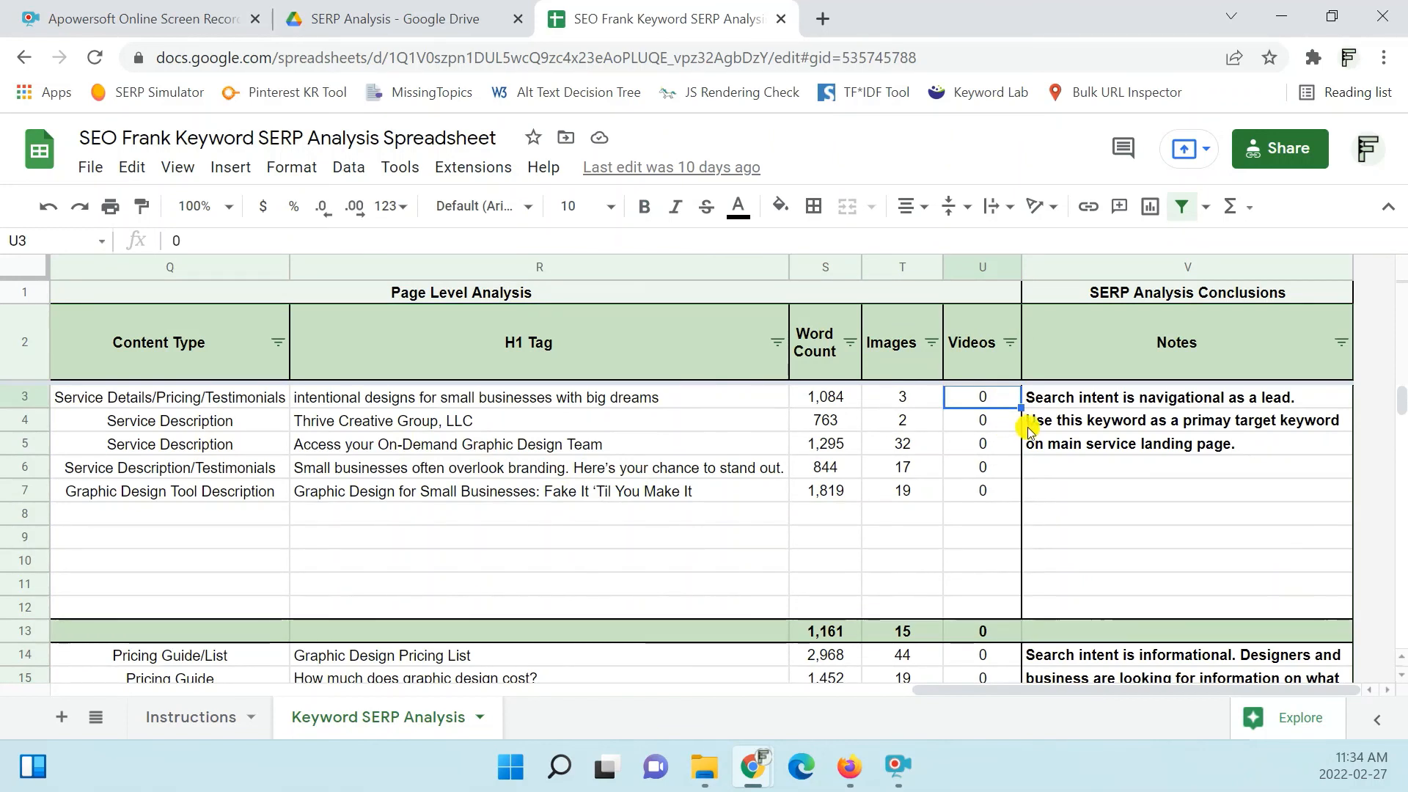
- Read the SERP analysis conclusions in the Notes column for the first keyword
click(1119, 484)
click(1170, 349)
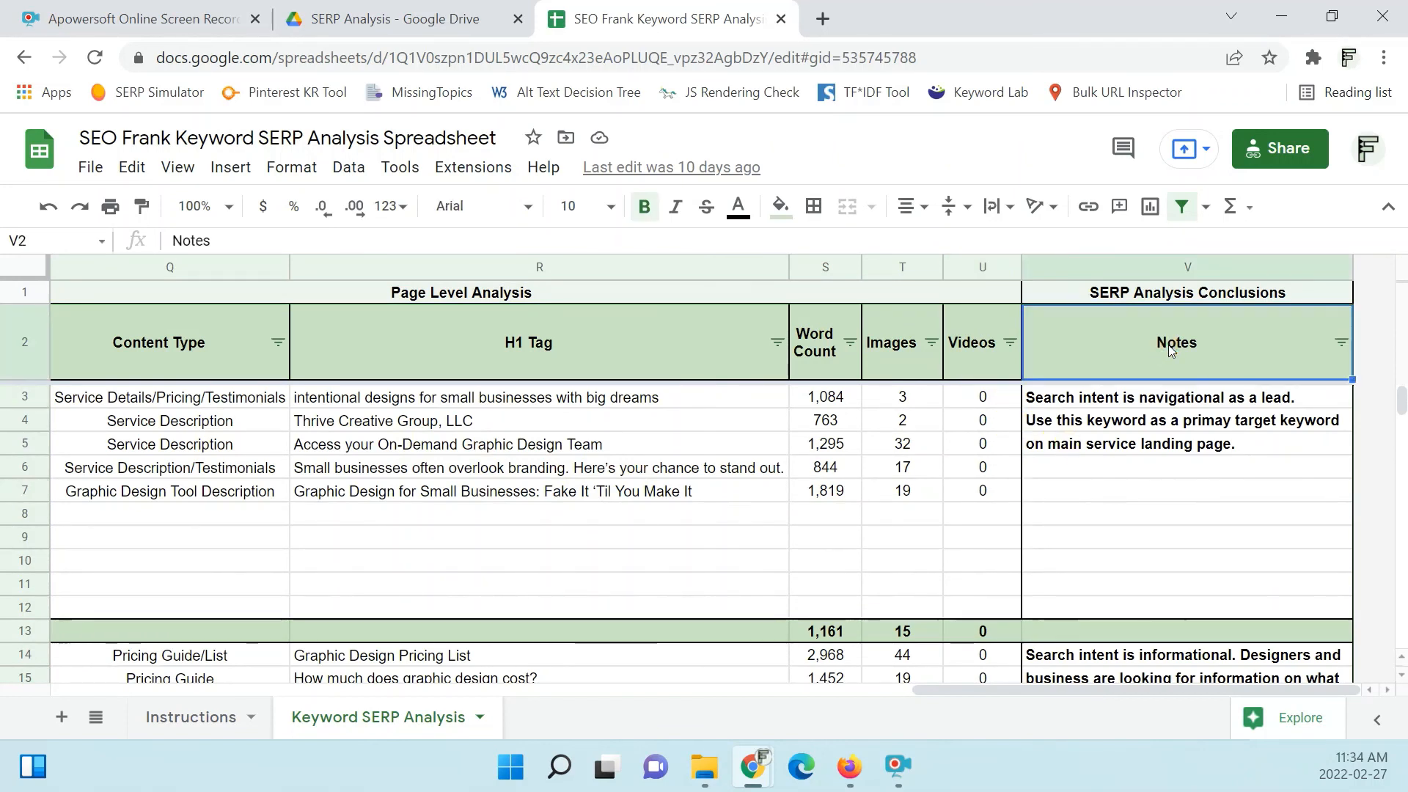
drag(1129, 397, 1144, 465)
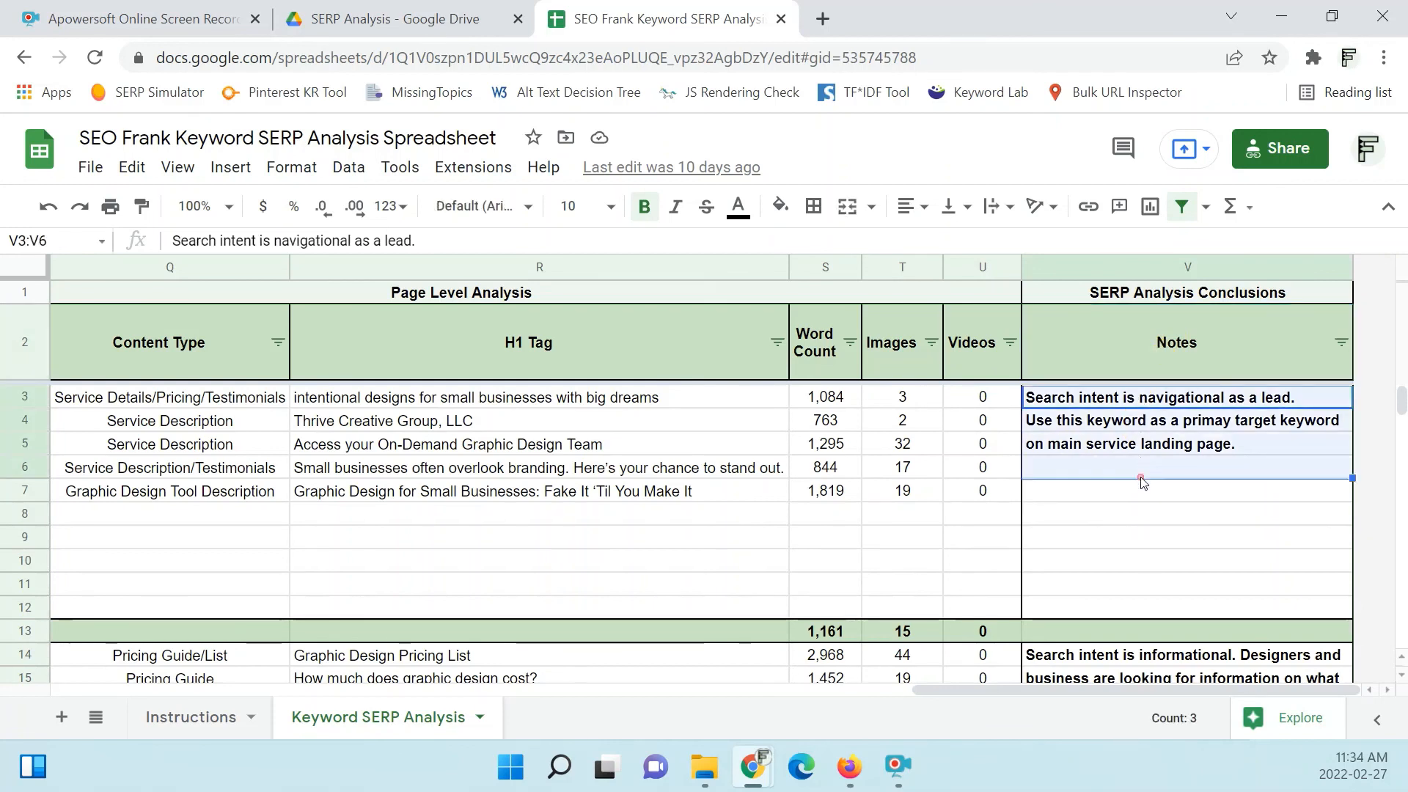
click(1141, 446)
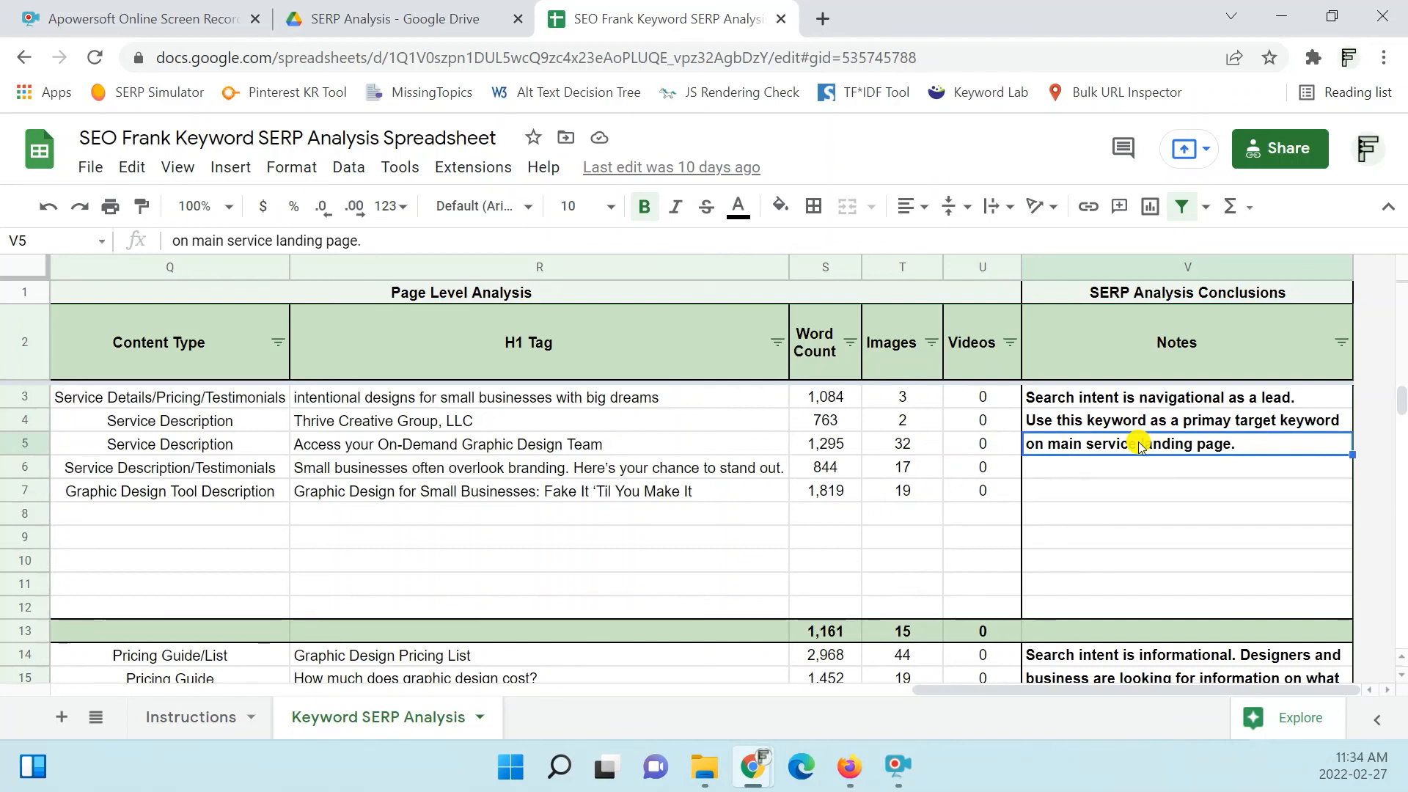
click(1145, 473)
click(1149, 406)
drag(1148, 412, 1142, 598)
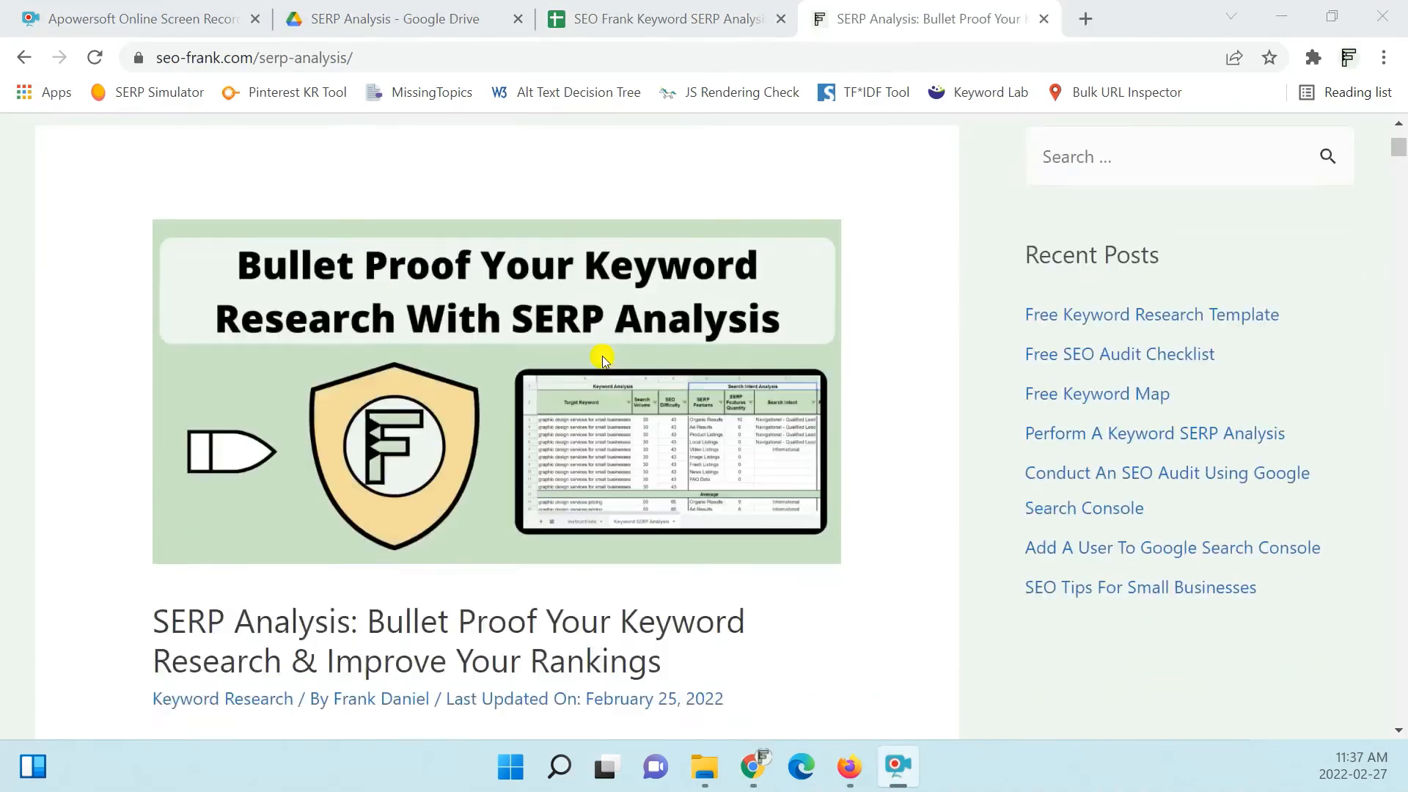
- Find the spreadsheet link in the seo-frank.com SERP analysis article and open the template
scroll(600, 350, down, 20)
scroll(598, 350, down, 20)
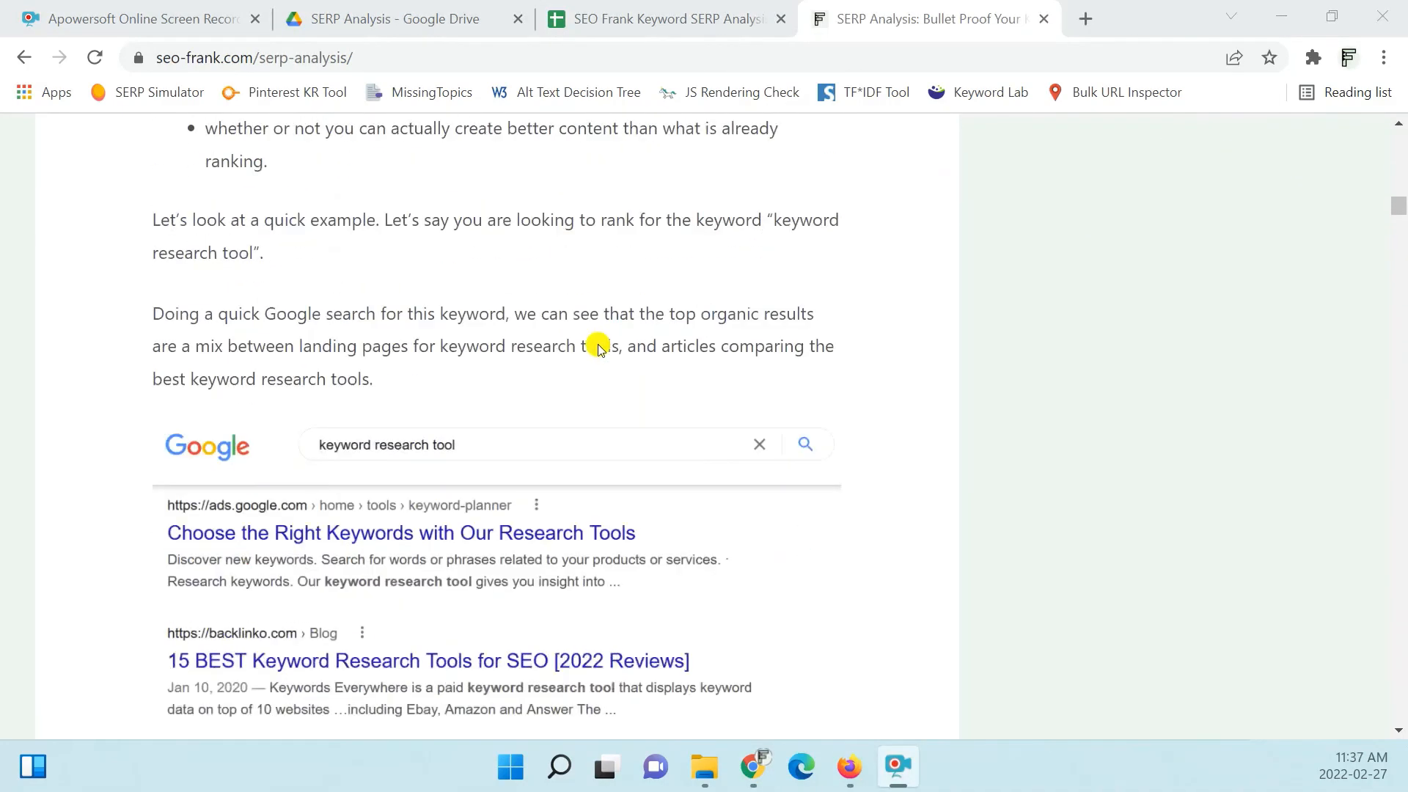
click(641, 370)
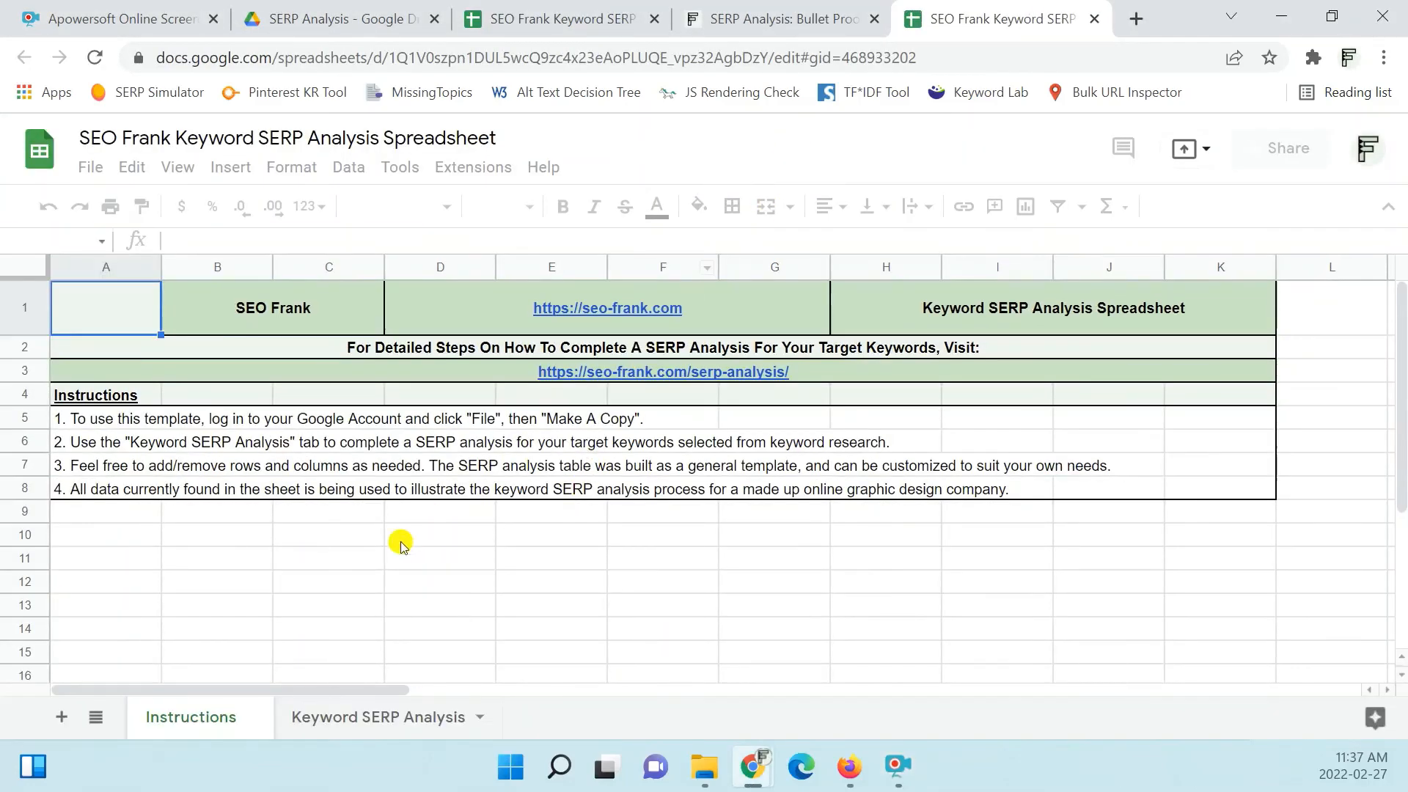
- View the template's Keyword SERP Analysis sheet and its columns, and switch to Firefox to the smallbusinessweb.co page
click(412, 718)
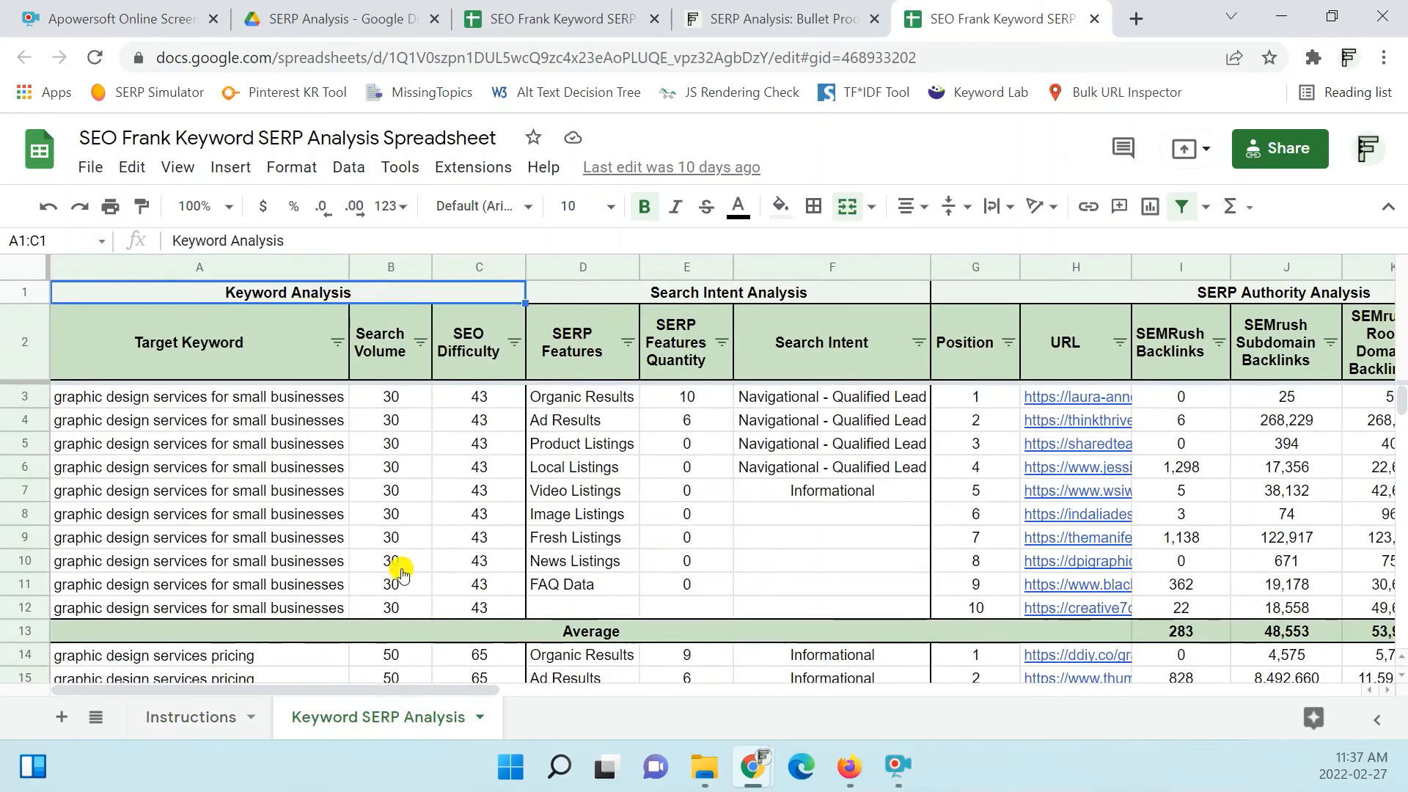
drag(395, 689, 292, 710)
scroll(270, 544, down, 9)
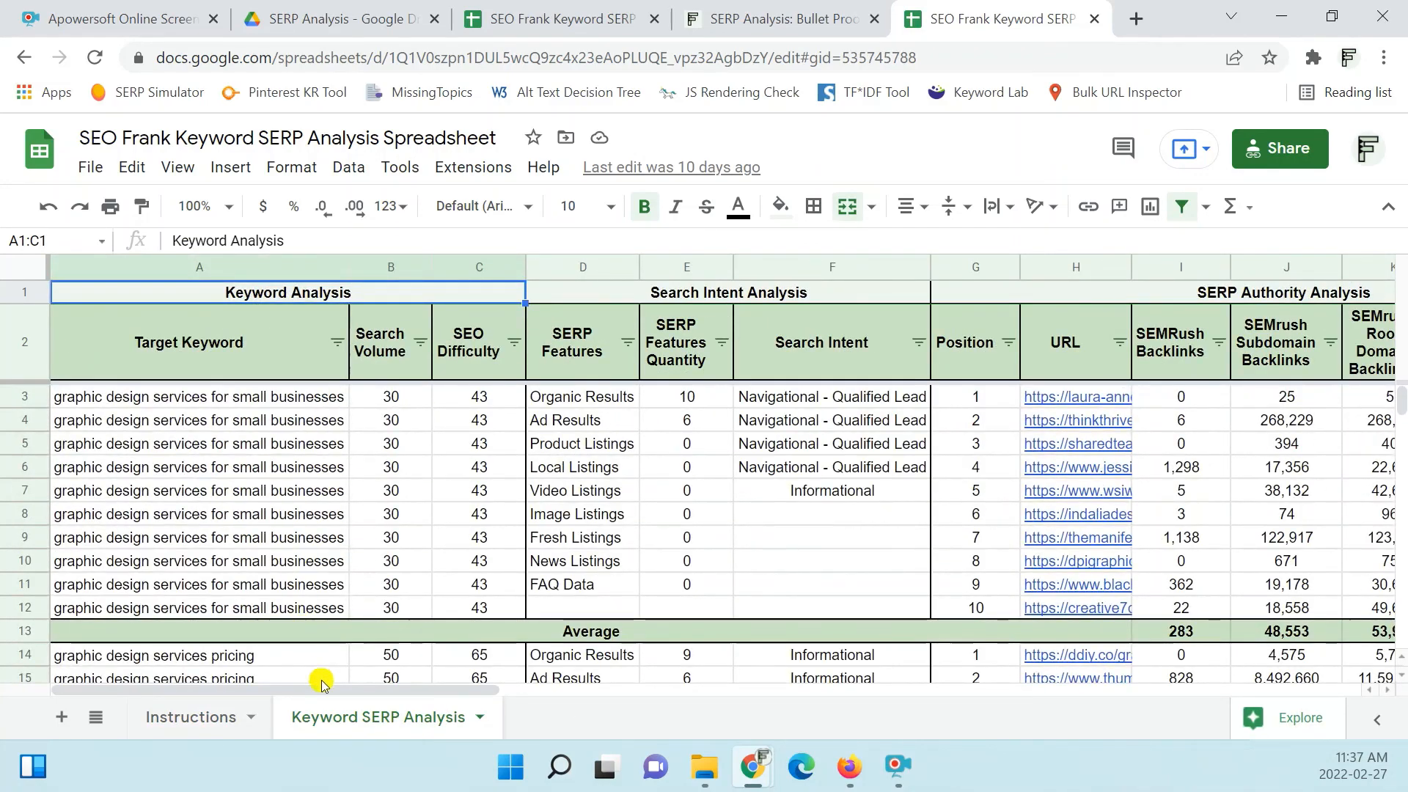
drag(323, 682, 553, 688)
click(847, 766)
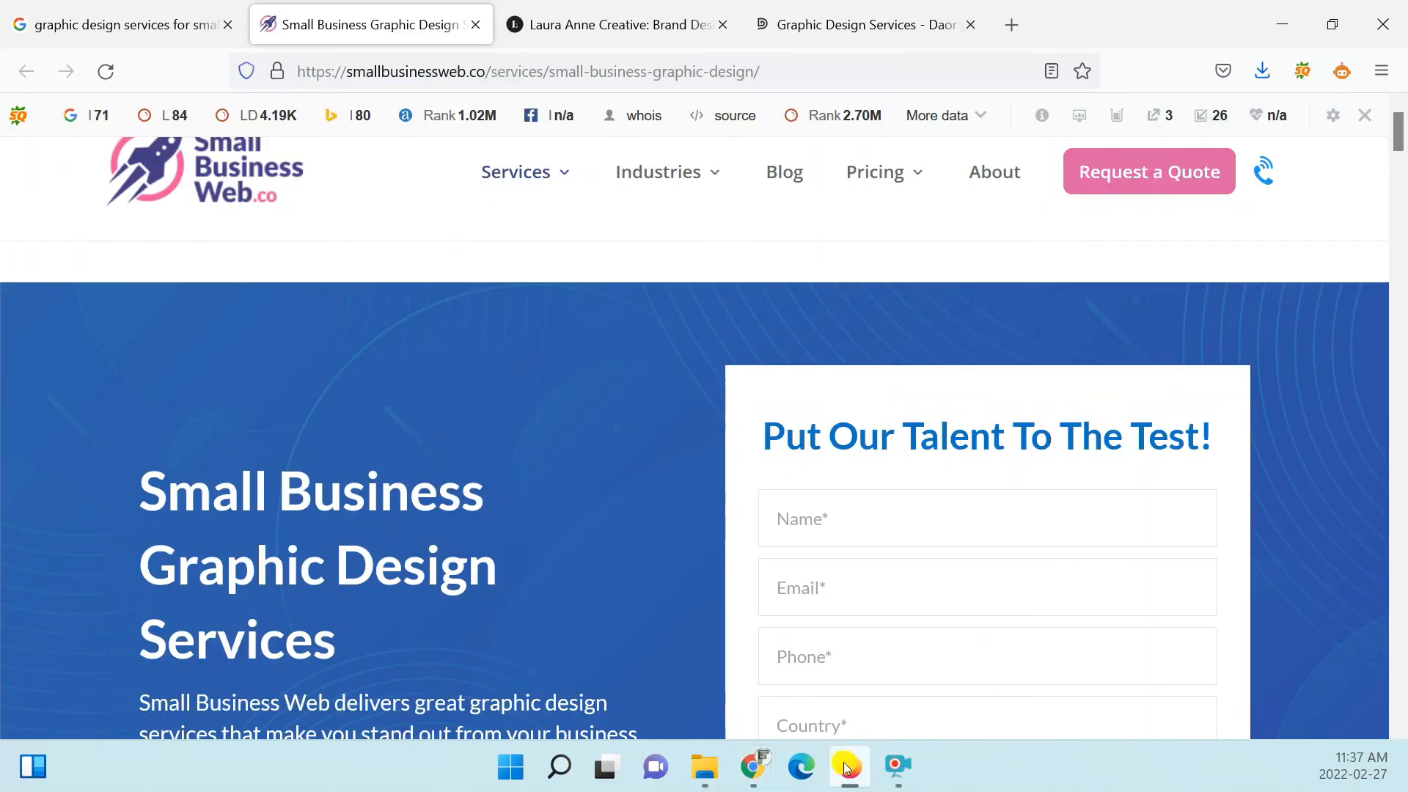
- Return to the Google results for "graphic design services for small businesses" and view the SEOquake page info parameters
click(152, 14)
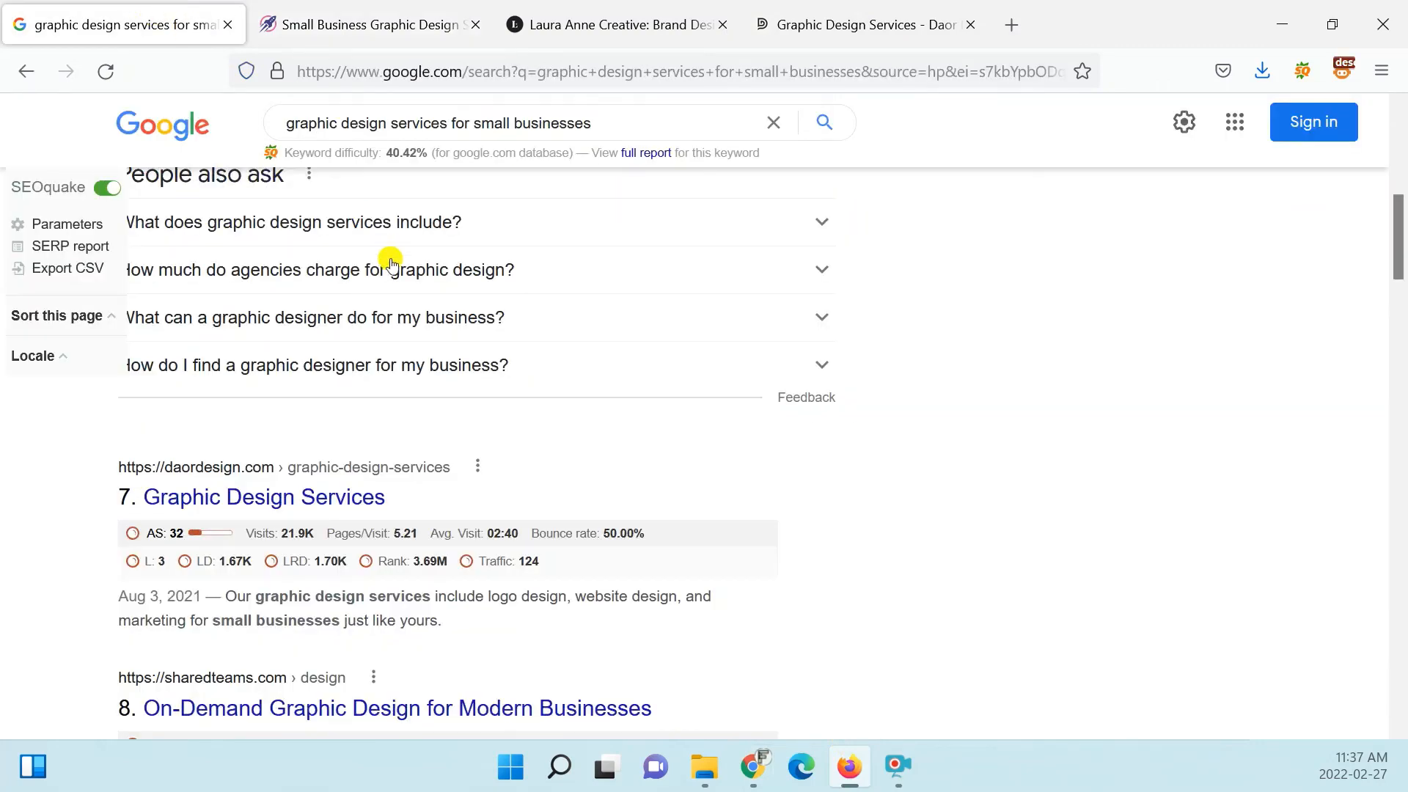
scroll(391, 261, up, 8)
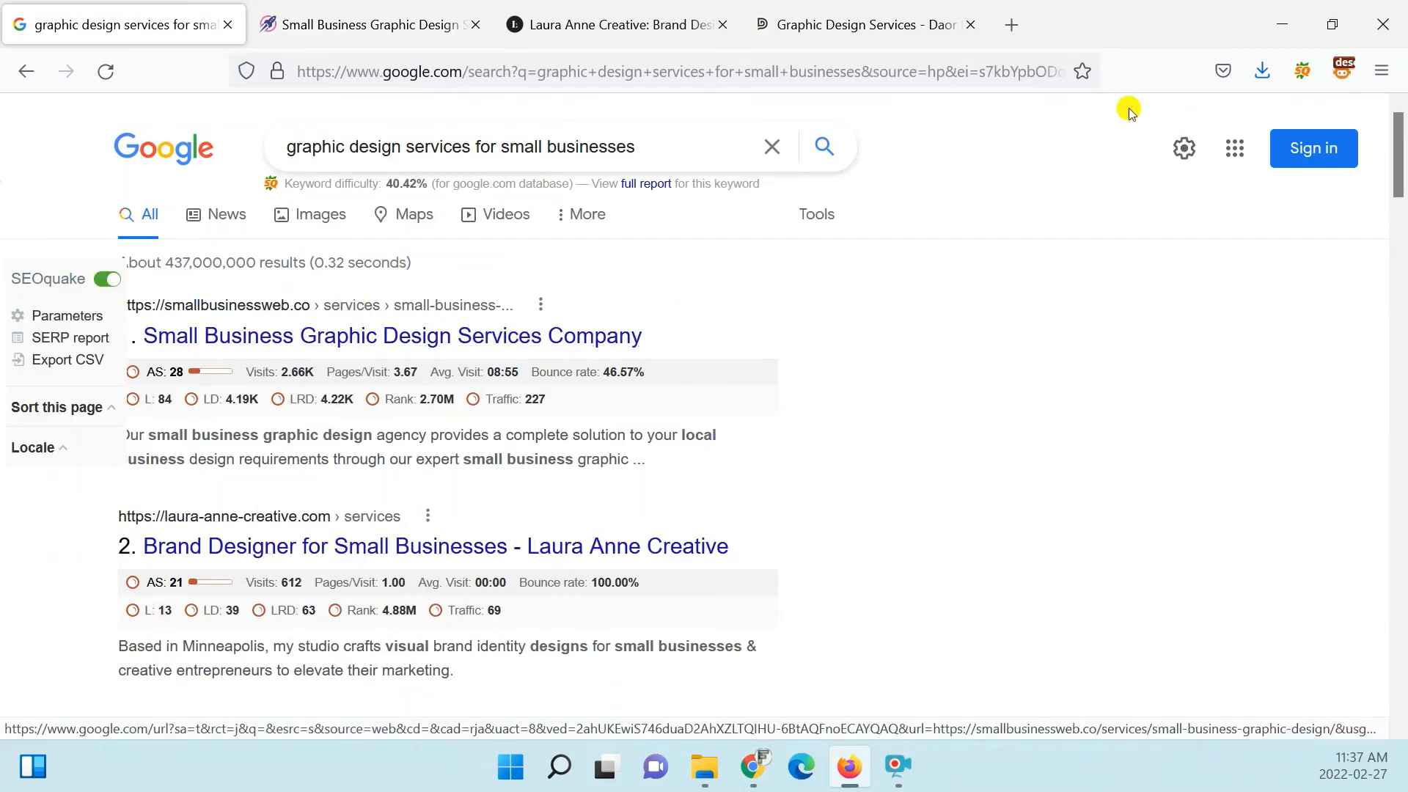
click(1300, 72)
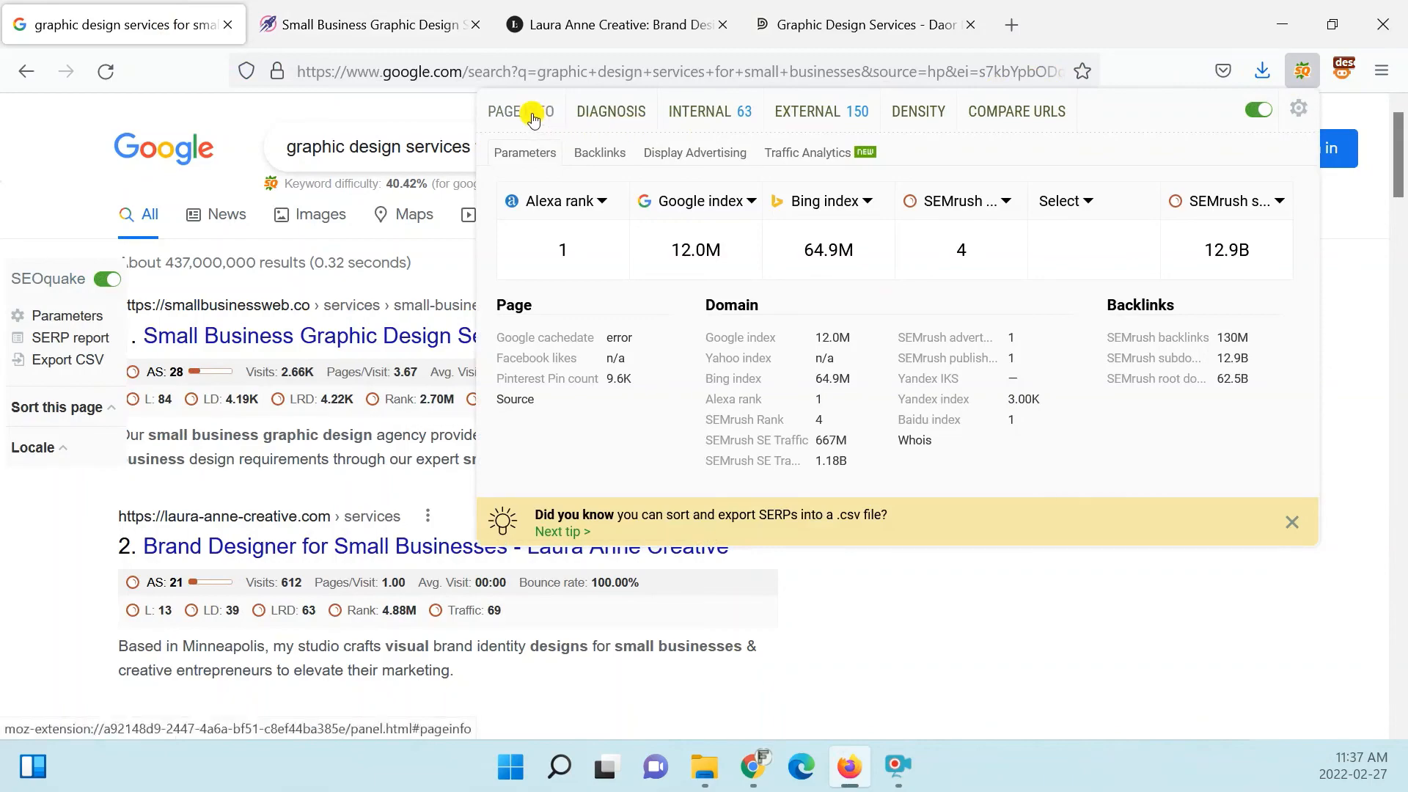
click(1251, 628)
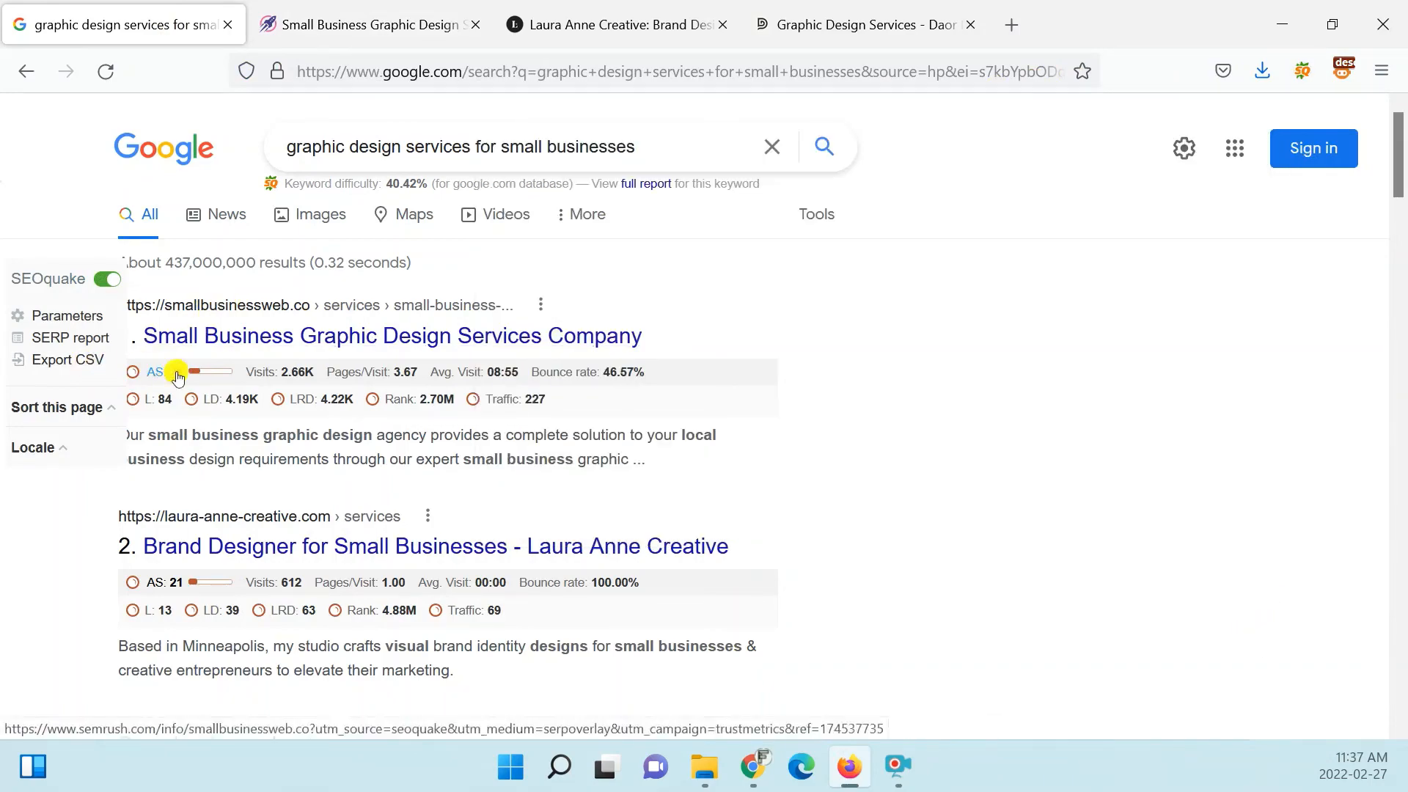
- Copy all organic results of the search using the SERP data extractor below the results
scroll(389, 398, down, 5)
scroll(393, 396, down, 14)
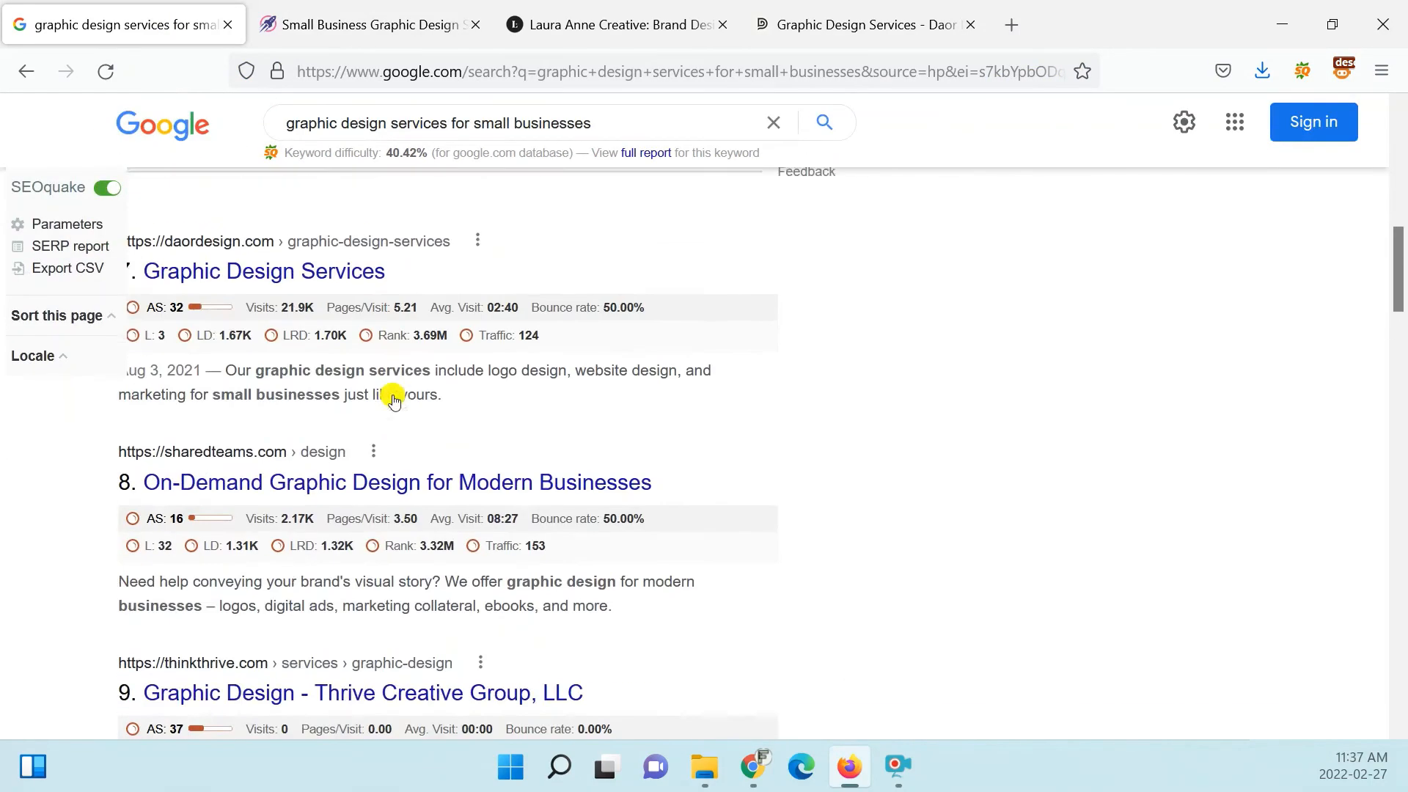
scroll(394, 396, down, 10)
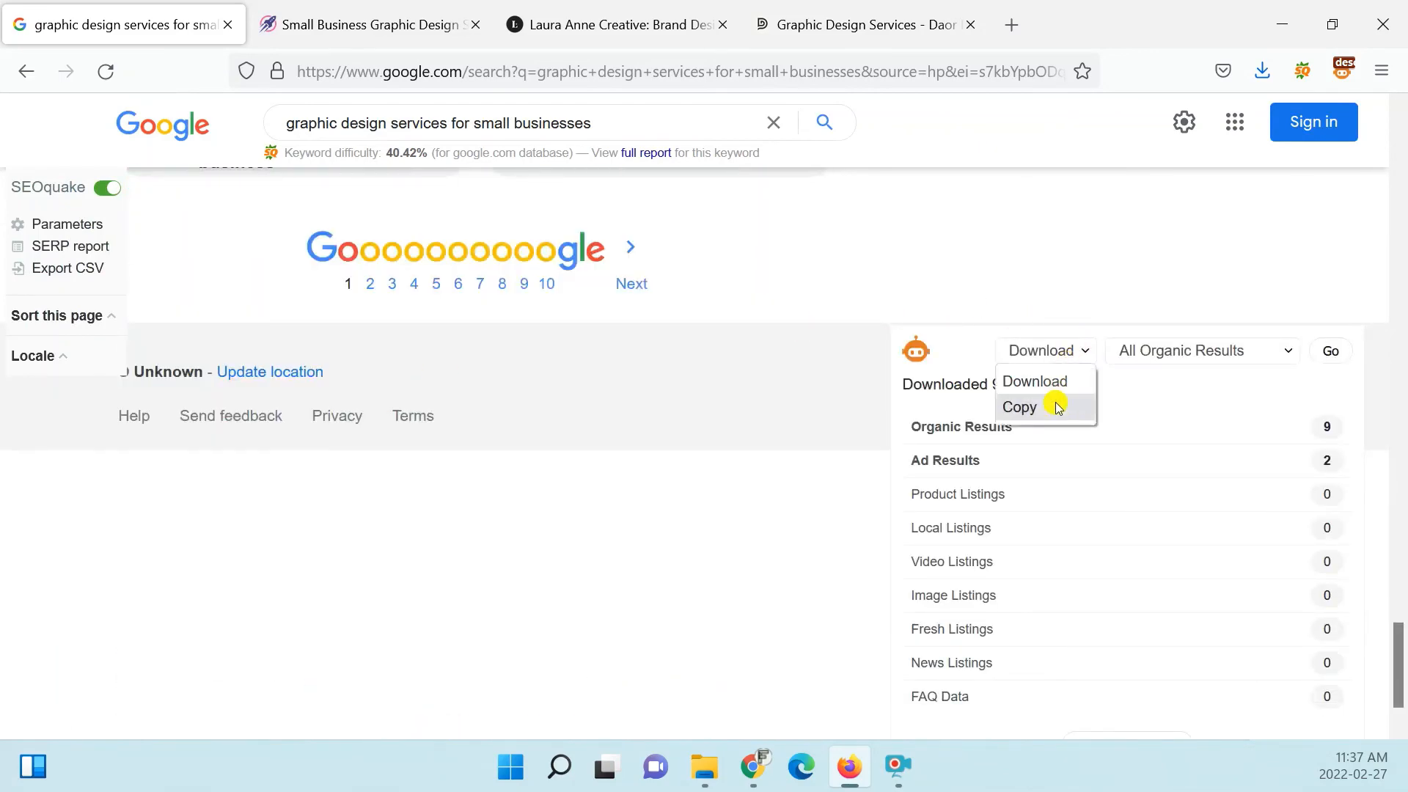
click(1059, 407)
click(1181, 361)
click(1143, 403)
click(1086, 355)
click(1061, 415)
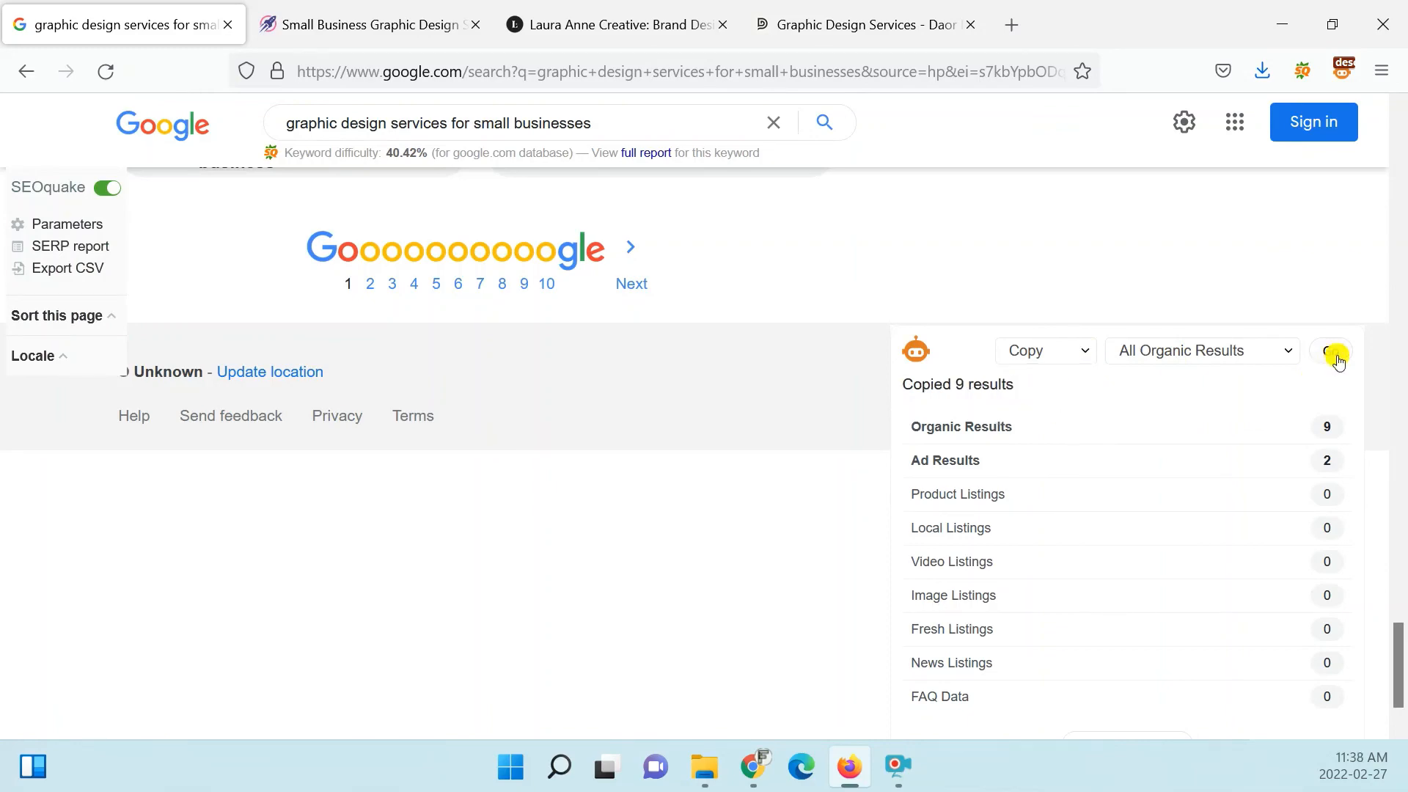
- Switch to Chrome and look over the Keyword SERP Analysis sheet across its columns and down to the "benefits of graphic design for businesses" rows
click(799, 765)
mouse_move(761, 773)
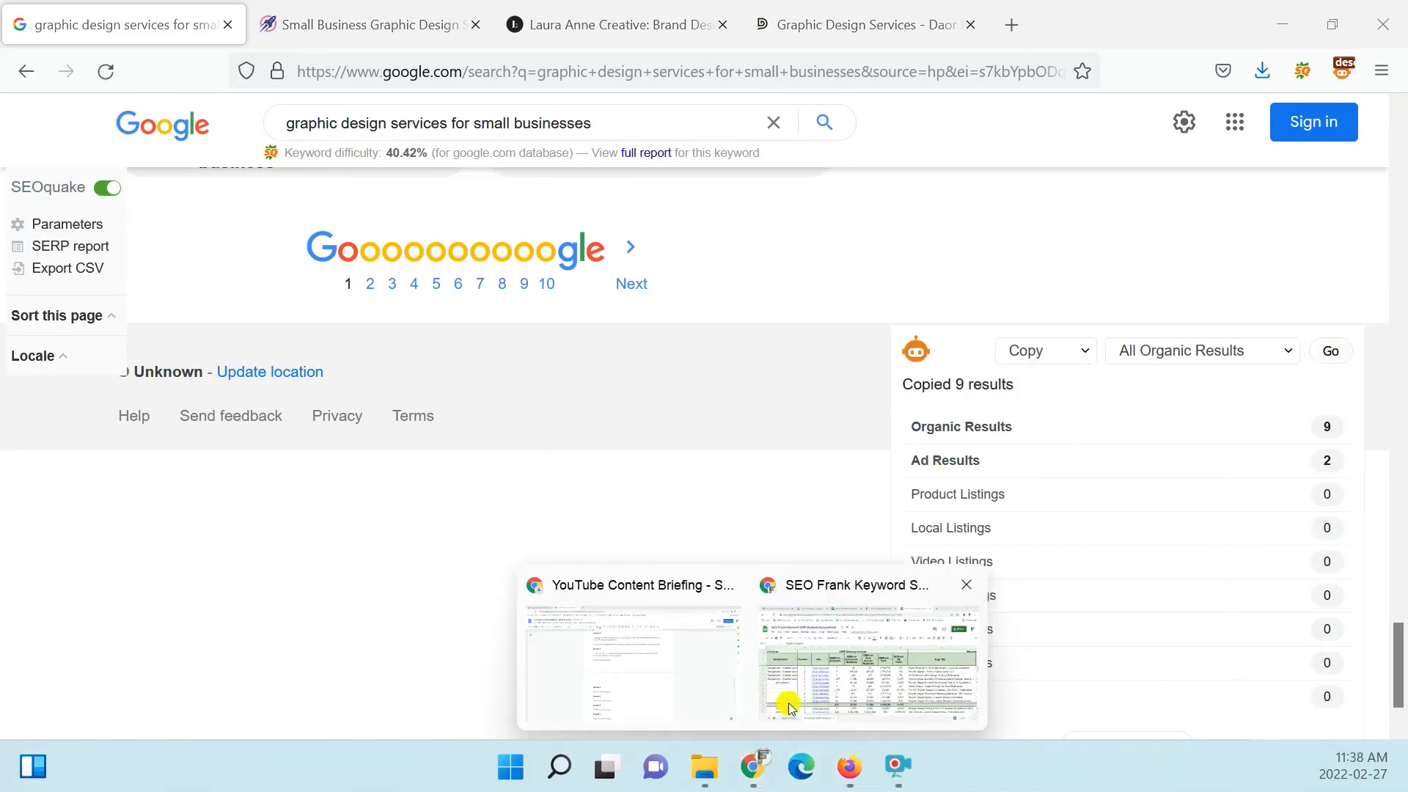
click(785, 697)
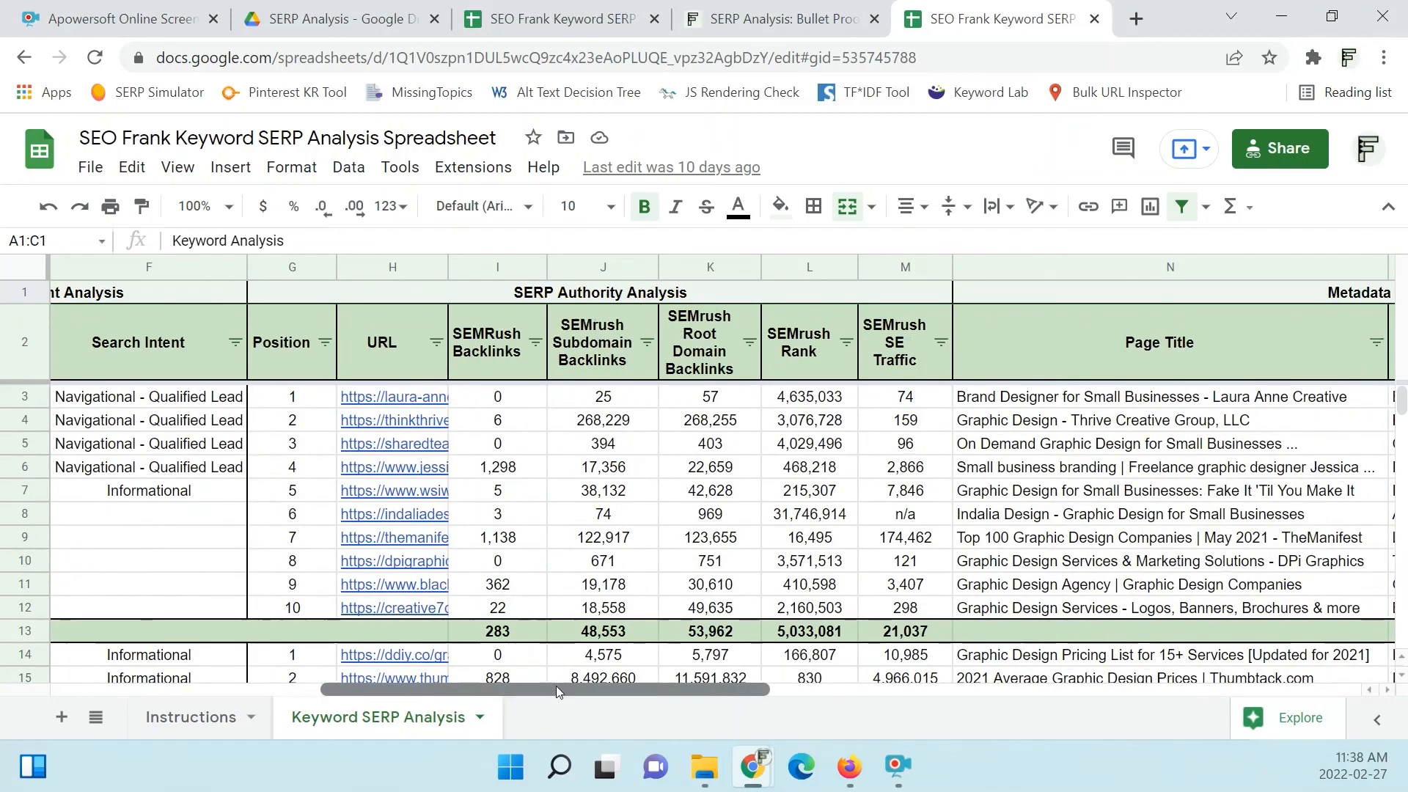
drag(556, 685, 965, 649)
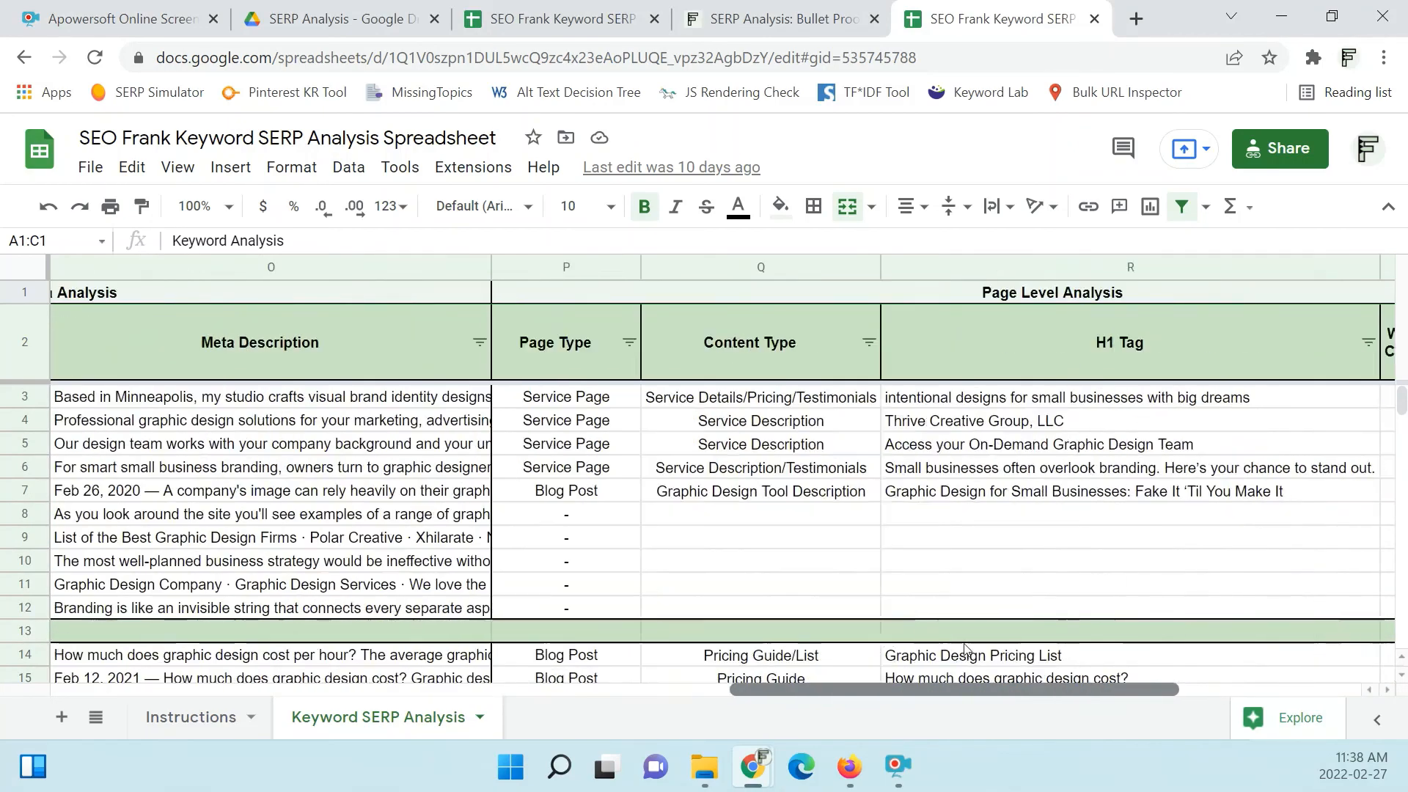
drag(1091, 662, 295, 620)
scroll(296, 620, down, 7)
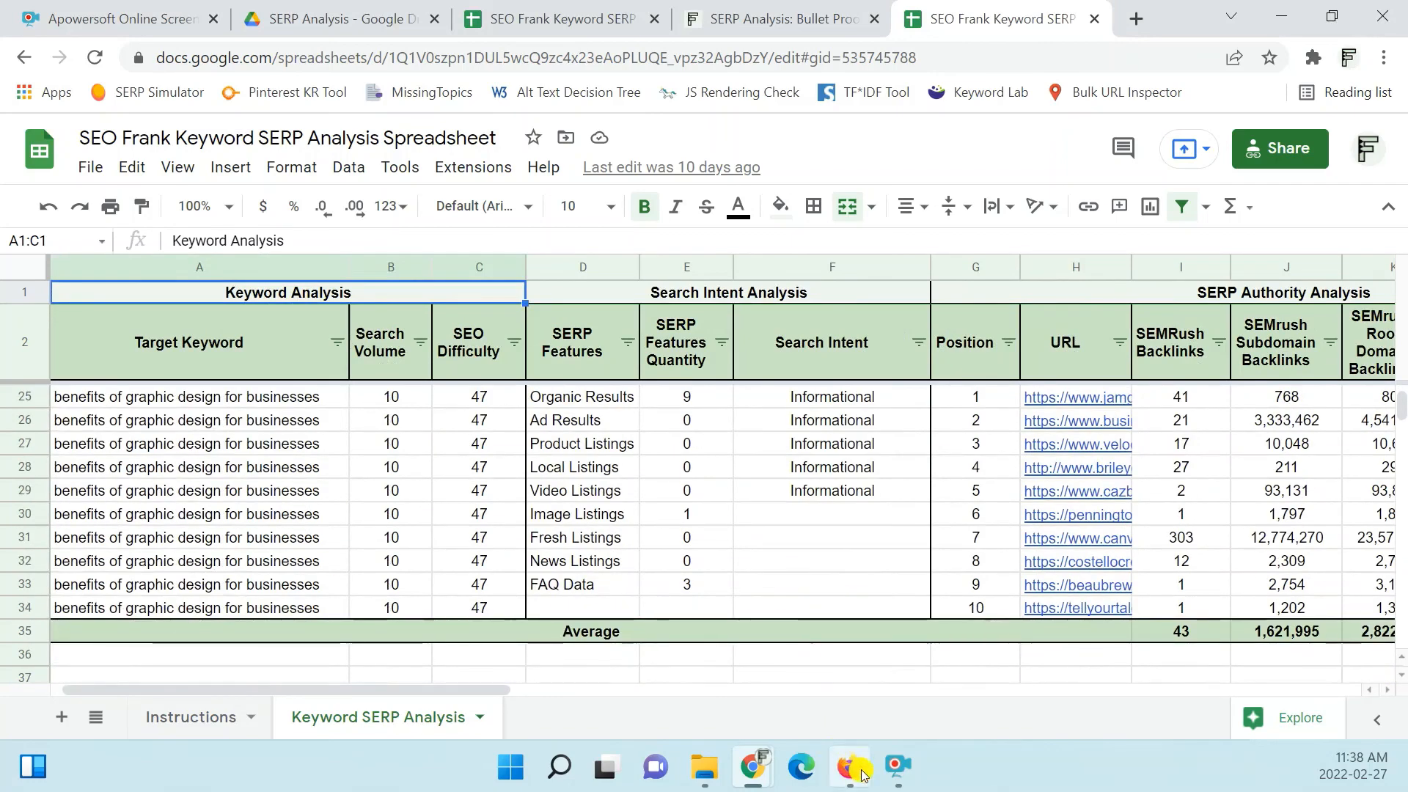
- Switch to Firefox and check which SEOquake parameters are enabled for the Google search results
click(864, 775)
scroll(675, 484, up, 10)
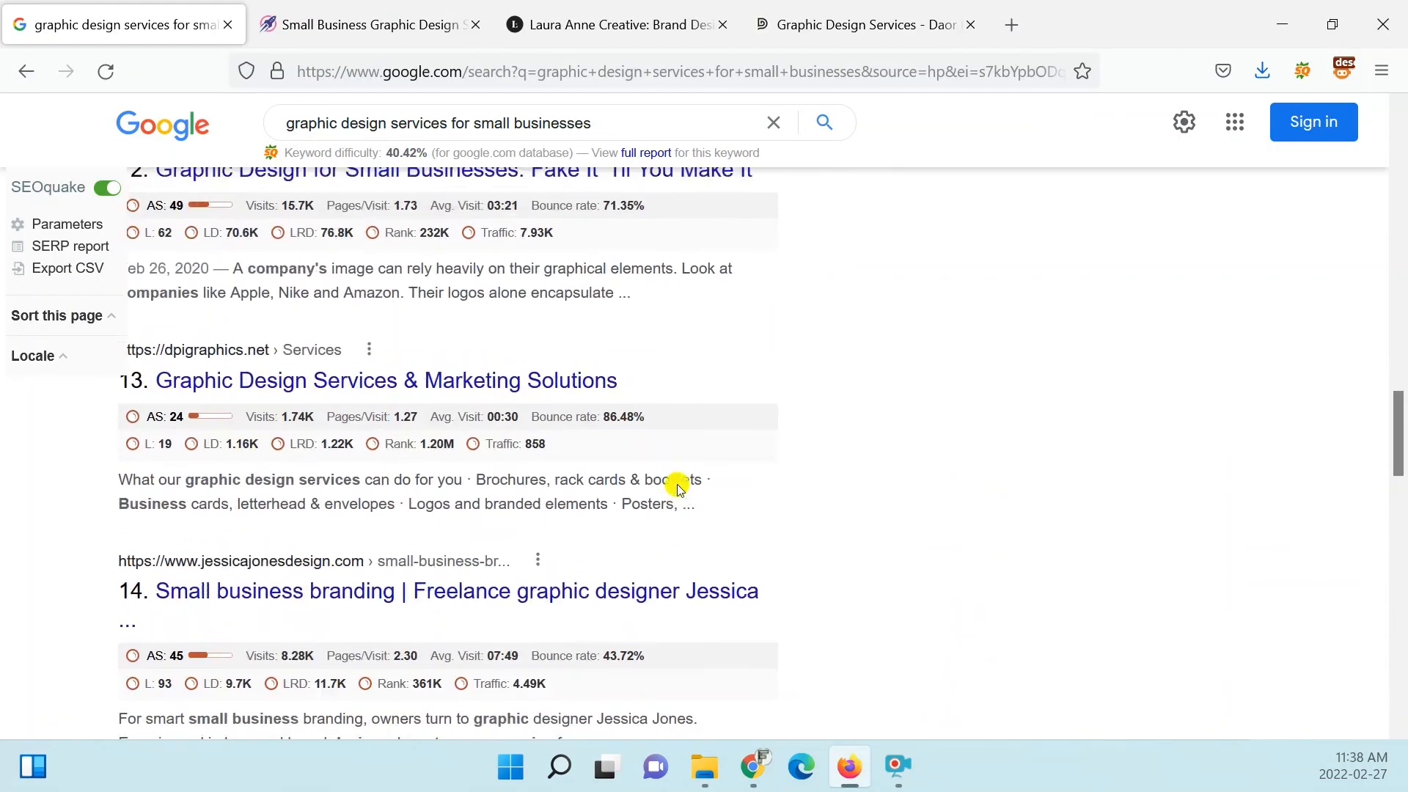
scroll(675, 487, up, 15)
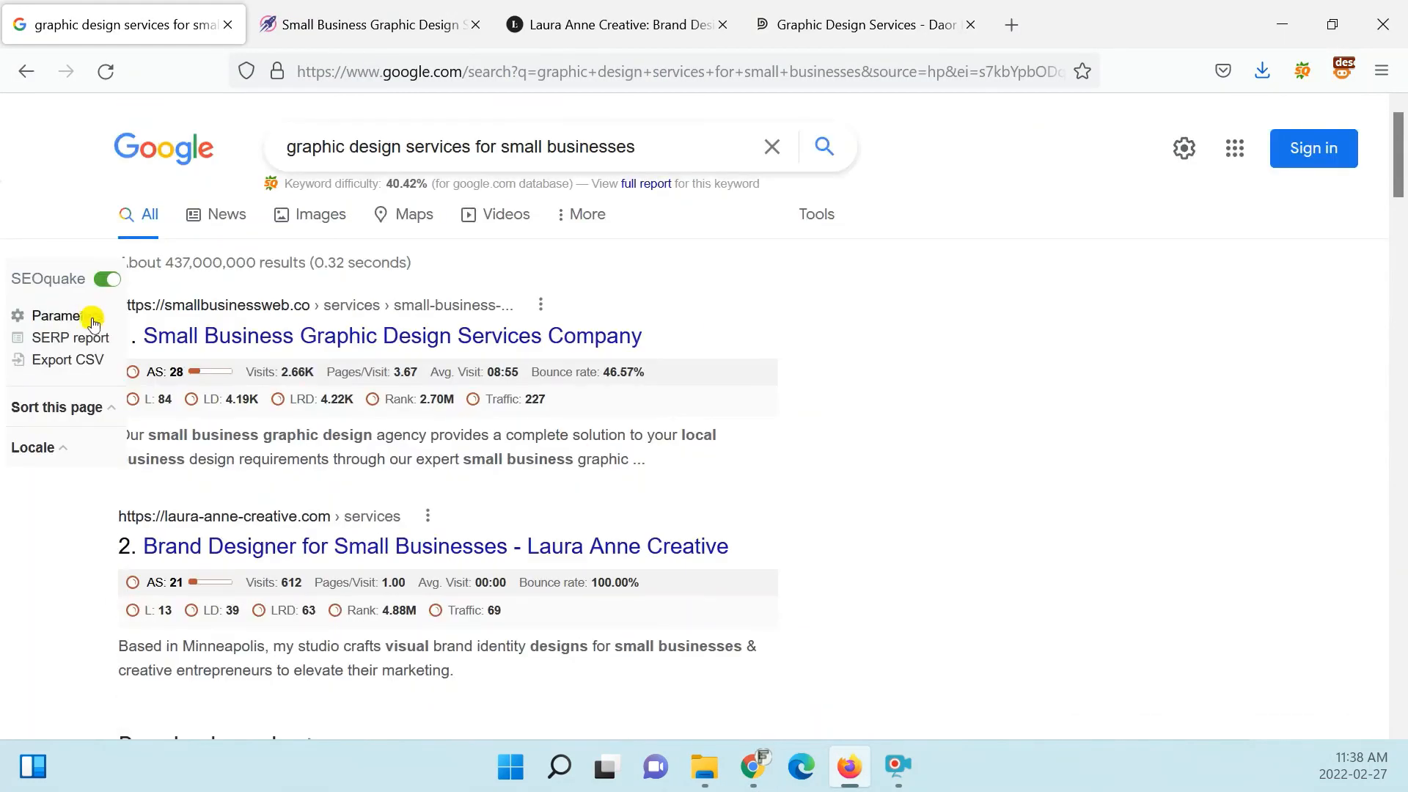
click(93, 321)
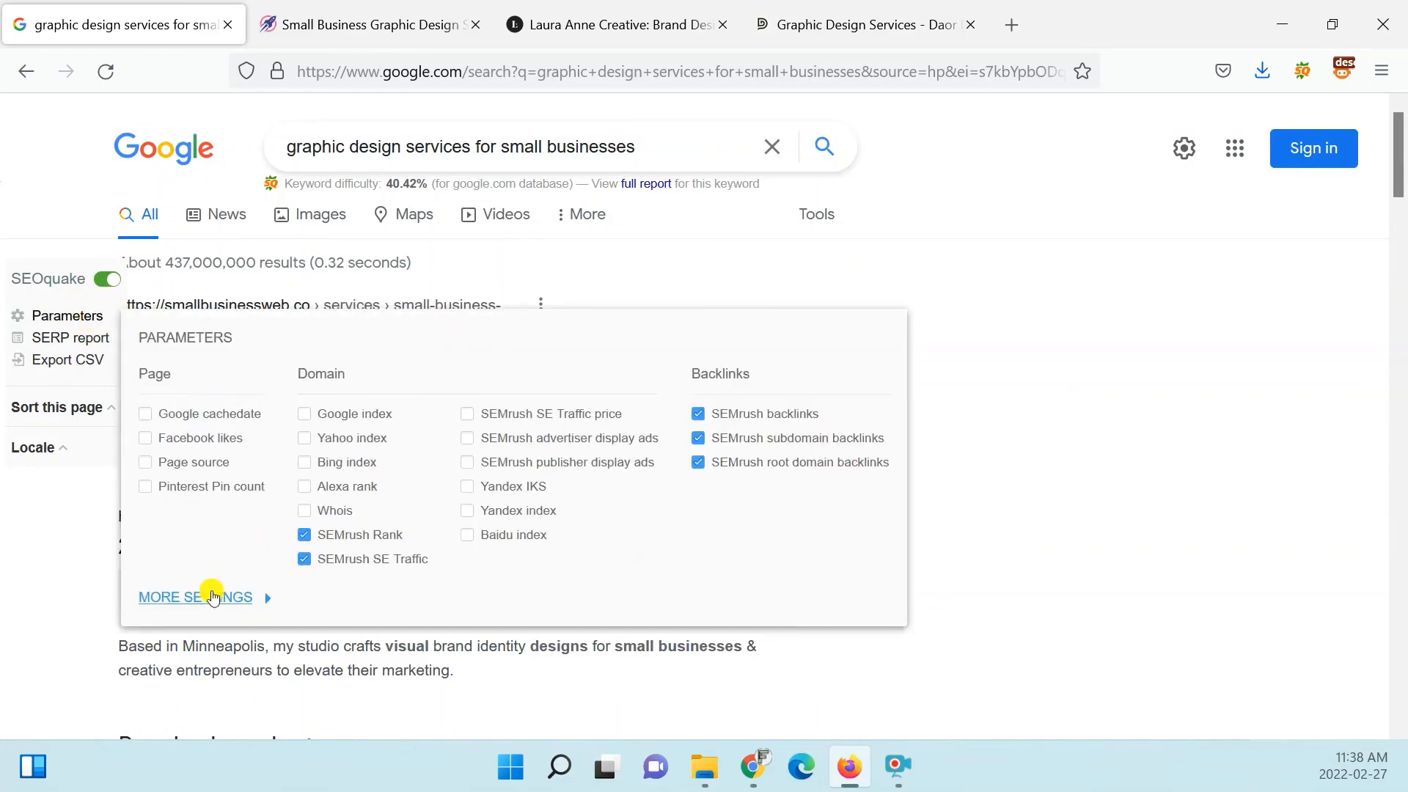
click(57, 589)
scroll(440, 367, down, 5)
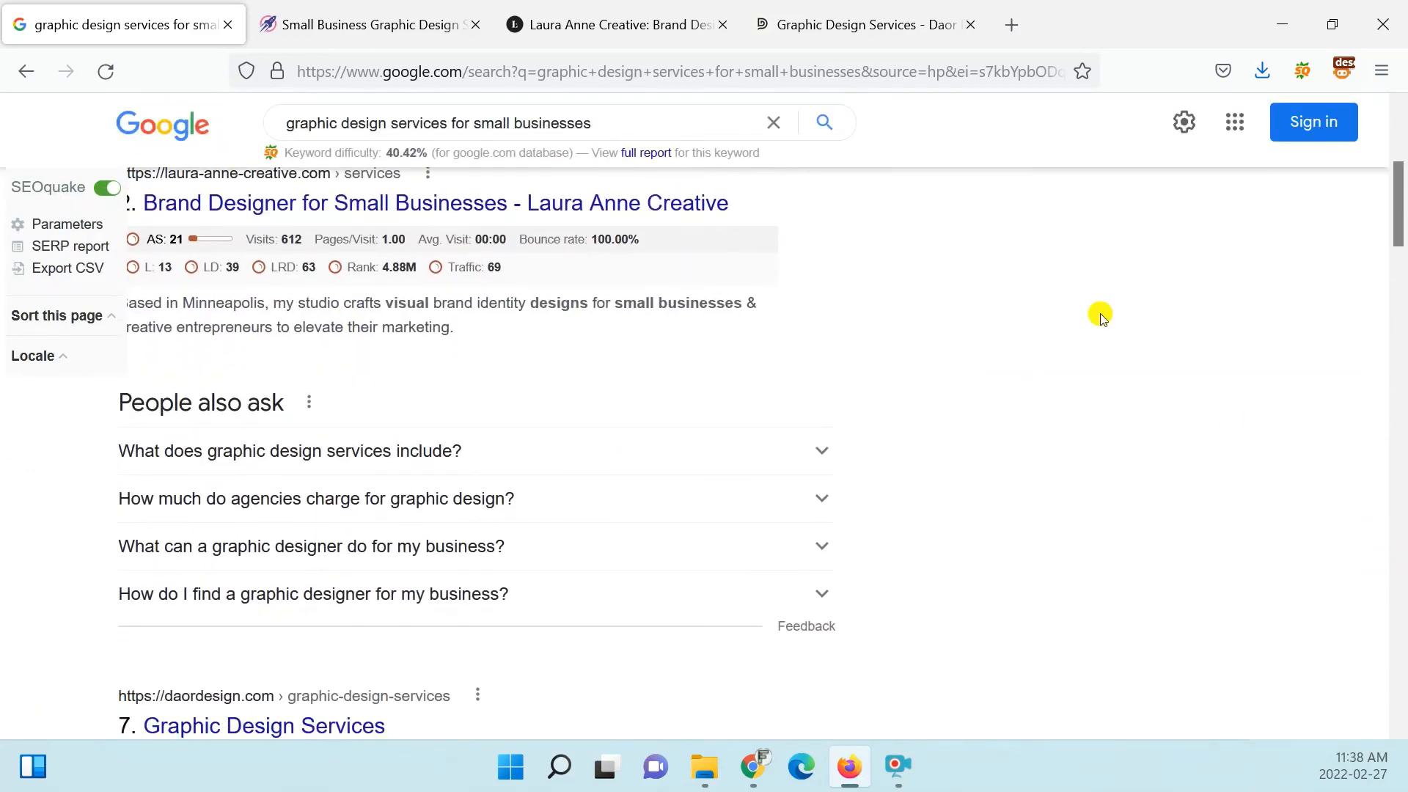